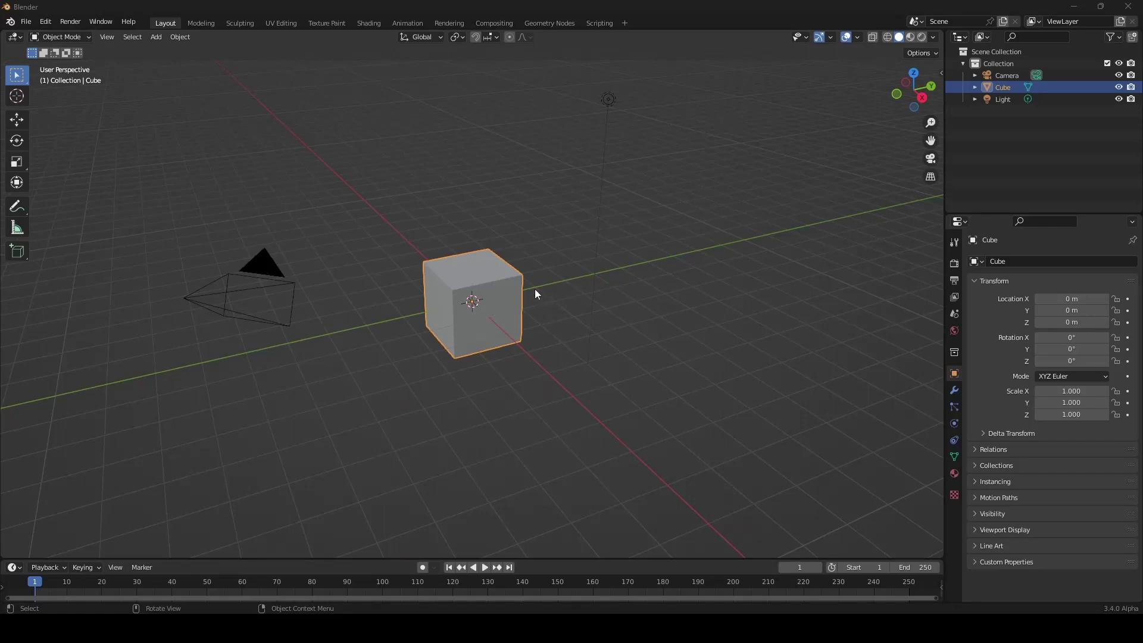
Enlarge the timeline area and delete all the default objects from the scene
{"action": "middle_click_drag", "start_coordinate": [535, 288], "coordinate": [573, 387]}
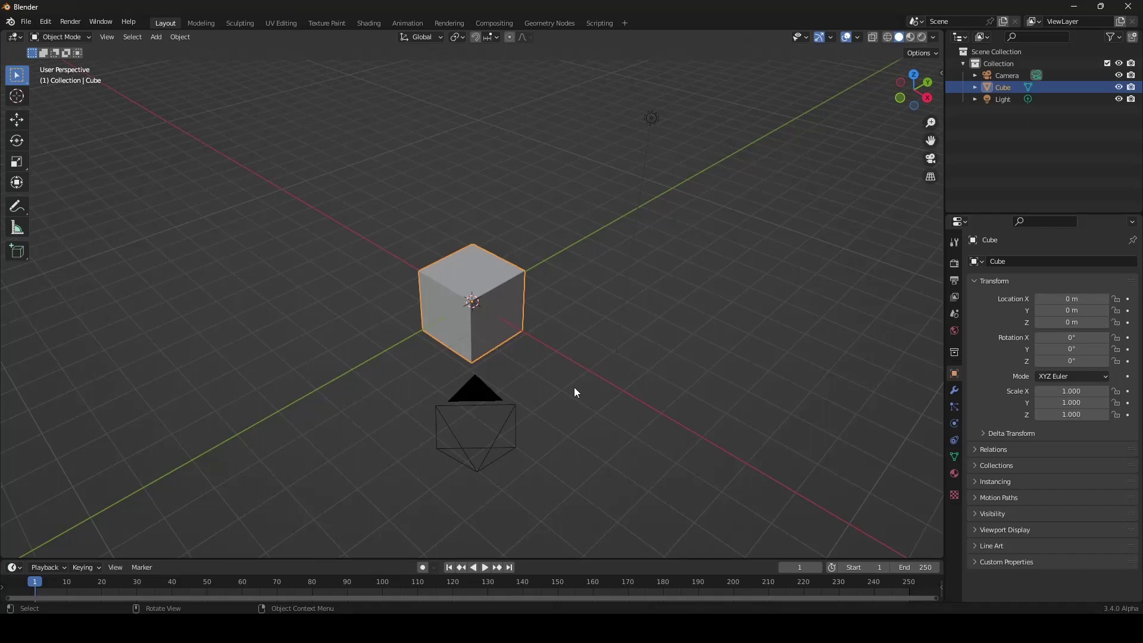
{"action": "middle_click_drag", "start_coordinate": [575, 388], "coordinate": [552, 391]}
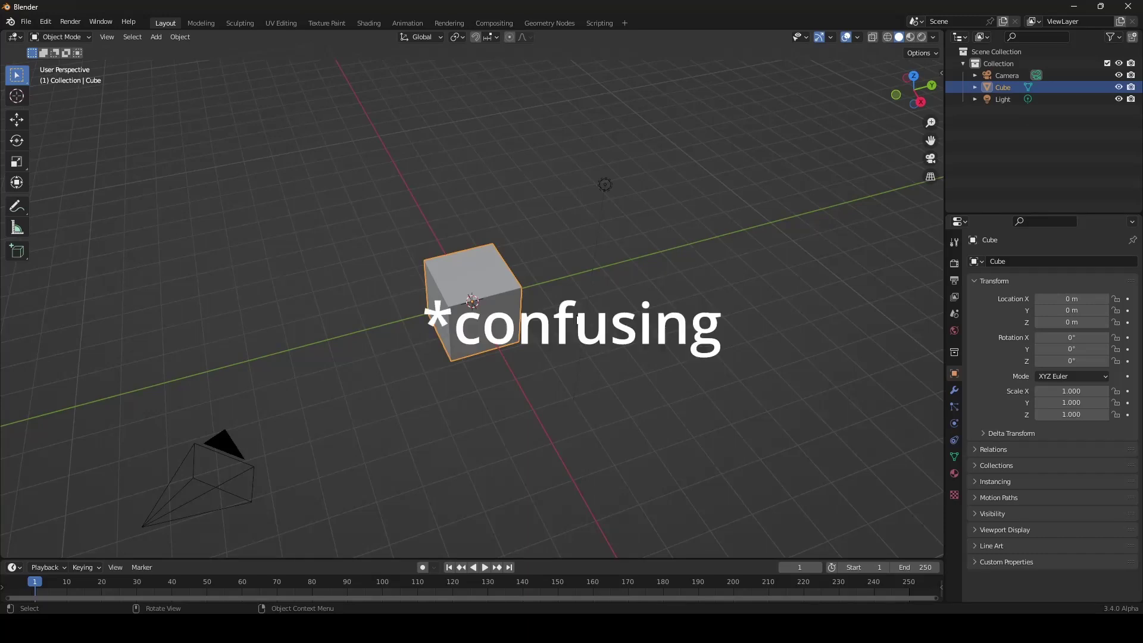
{"action": "left_click_drag", "start_coordinate": [550, 559], "coordinate": [548, 452]}
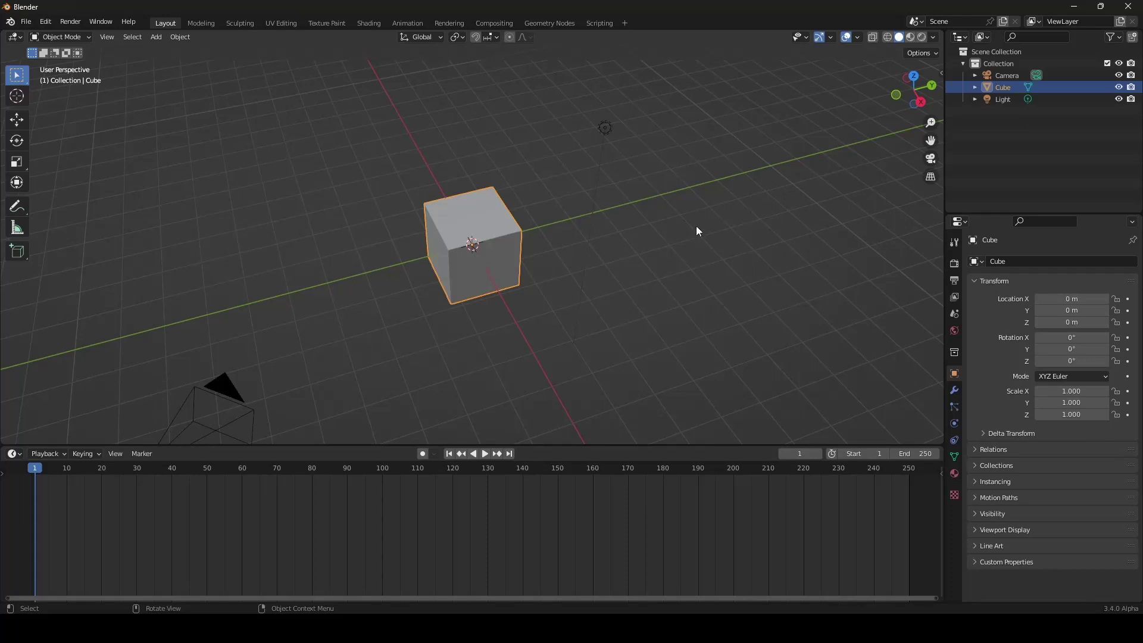
{"action": "middle_click_drag", "start_coordinate": [697, 232], "coordinate": [630, 286]}
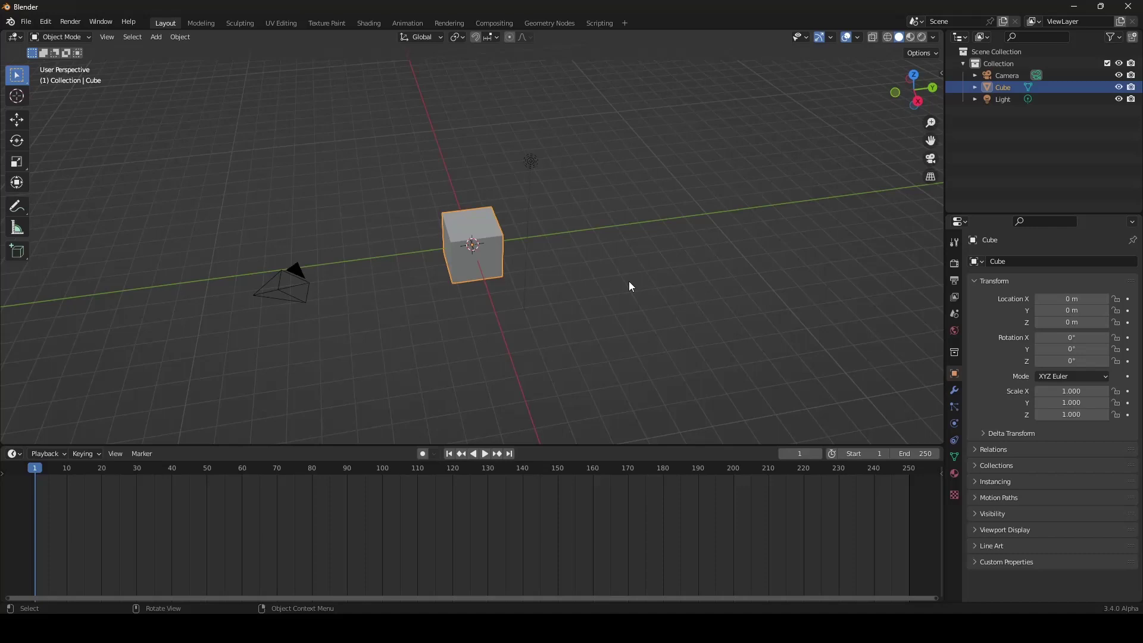
{"action": "key", "text": "a"}
{"action": "key", "text": "Delete"}
Add a plane mesh and scale it by a factor of 10
{"action": "key", "text": "shift+a"}
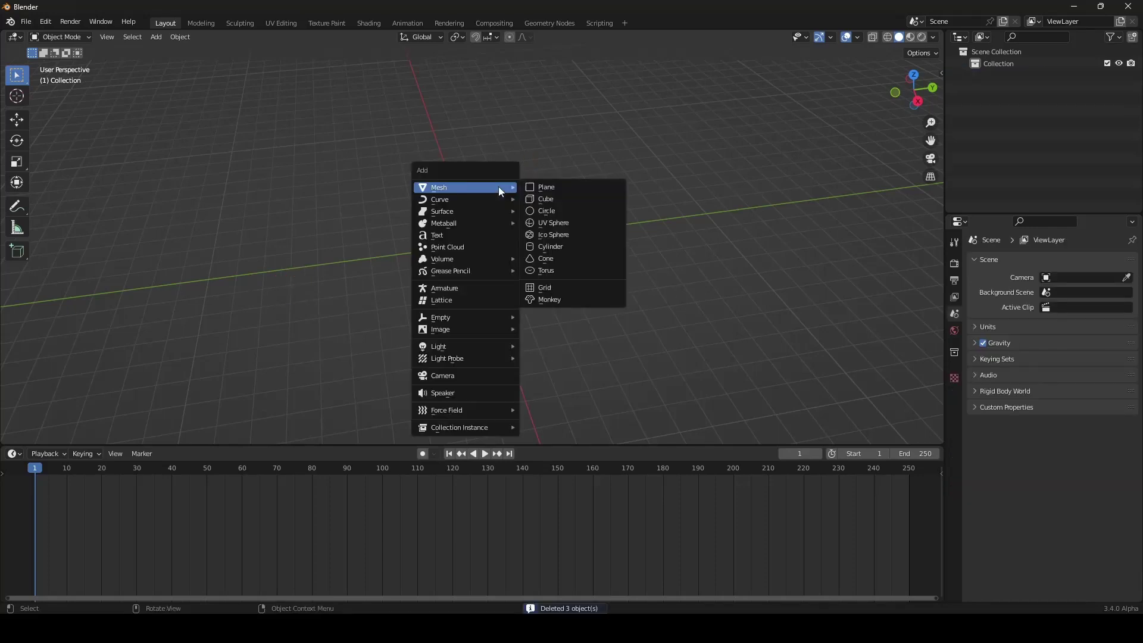
{"action": "left_click", "coordinate": [556, 185]}
{"action": "type", "text": "s10"}
{"action": "key", "text": "Return"}
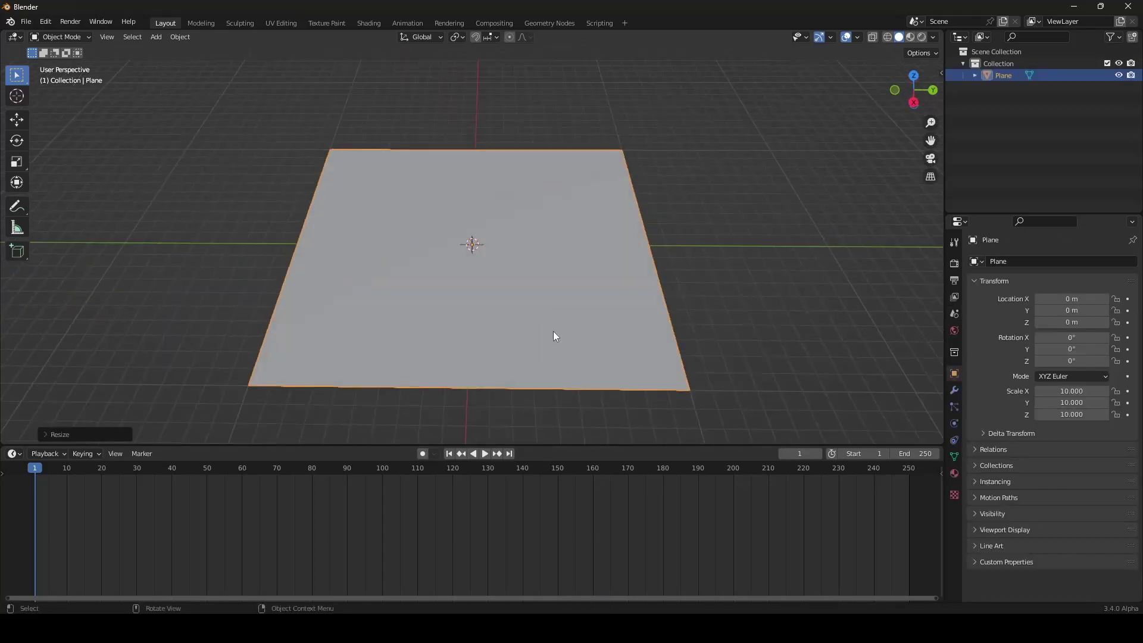
Enlarge the timeline area, switch it to the Geometry Node Editor and create a new node tree for the plane
{"action": "middle_click_drag", "start_coordinate": [553, 331], "coordinate": [570, 278], "text": "shift"}
{"action": "left_click_drag", "start_coordinate": [327, 445], "coordinate": [214, 304]}
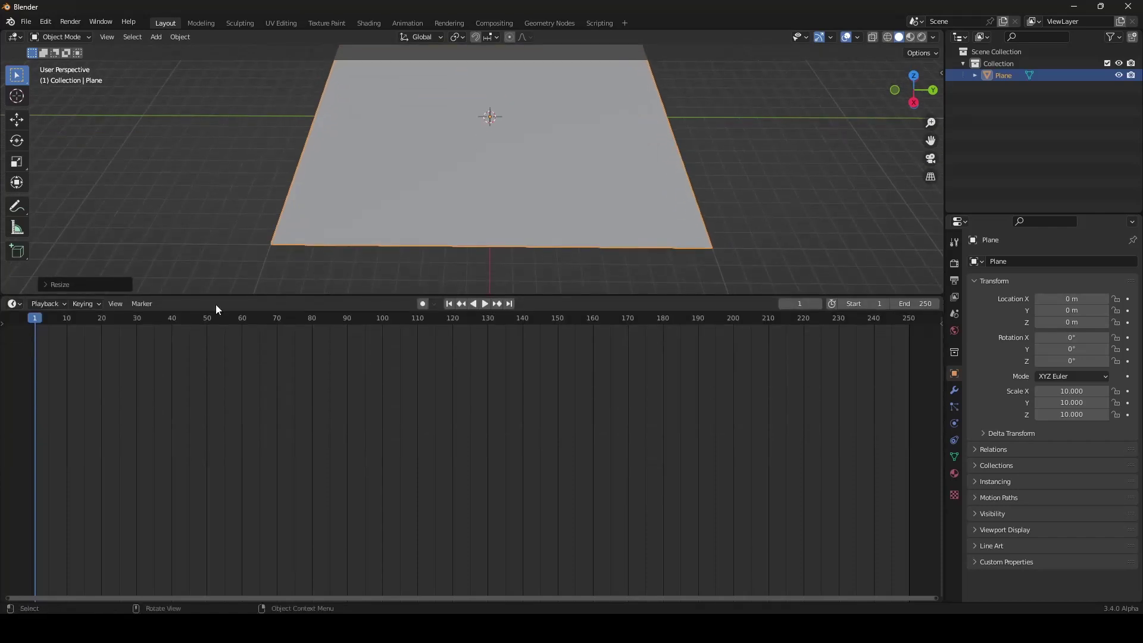
{"action": "left_click", "coordinate": [13, 304]}
{"action": "left_click", "coordinate": [68, 403]}
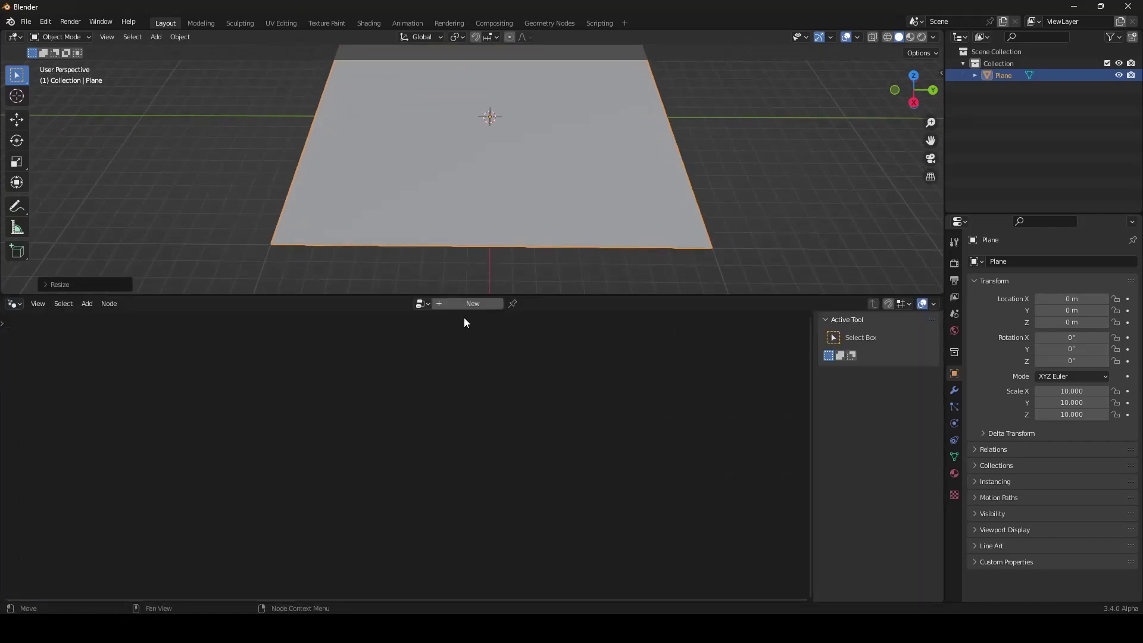
{"action": "left_click", "coordinate": [465, 305]}
Add an Edge Paths to Curves node and an Edge Paths to Selection node to the node tree
{"action": "scroll", "coordinate": [470, 452], "scroll_direction": "down", "scroll_amount": 2}
{"action": "scroll", "coordinate": [470, 412], "scroll_direction": "up", "scroll_amount": 5}
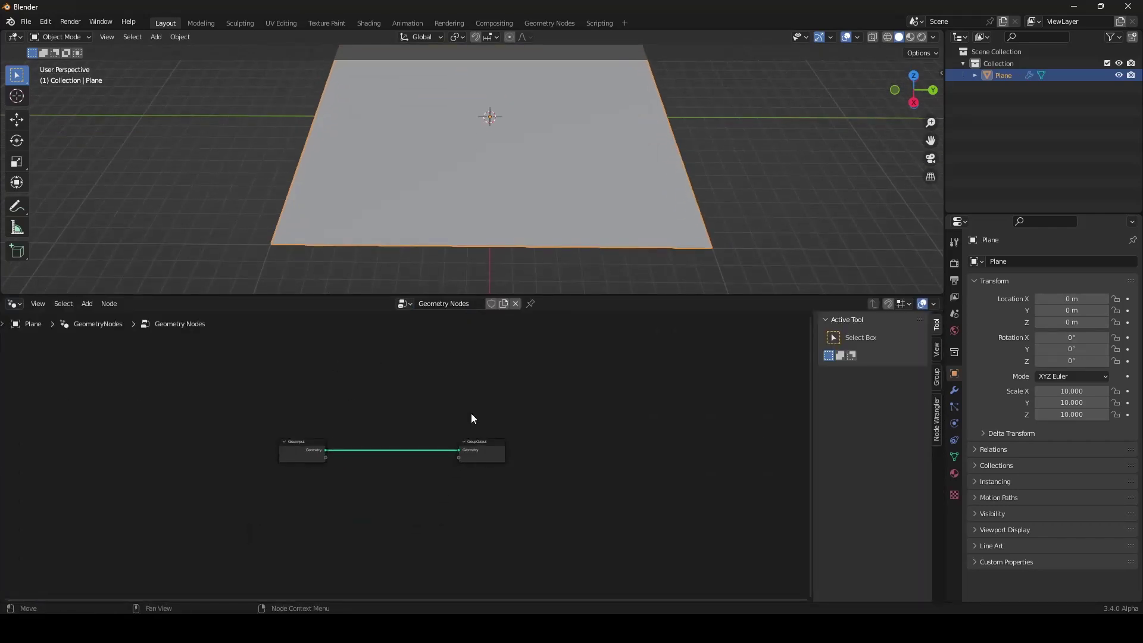
{"action": "key", "text": "shift+a"}
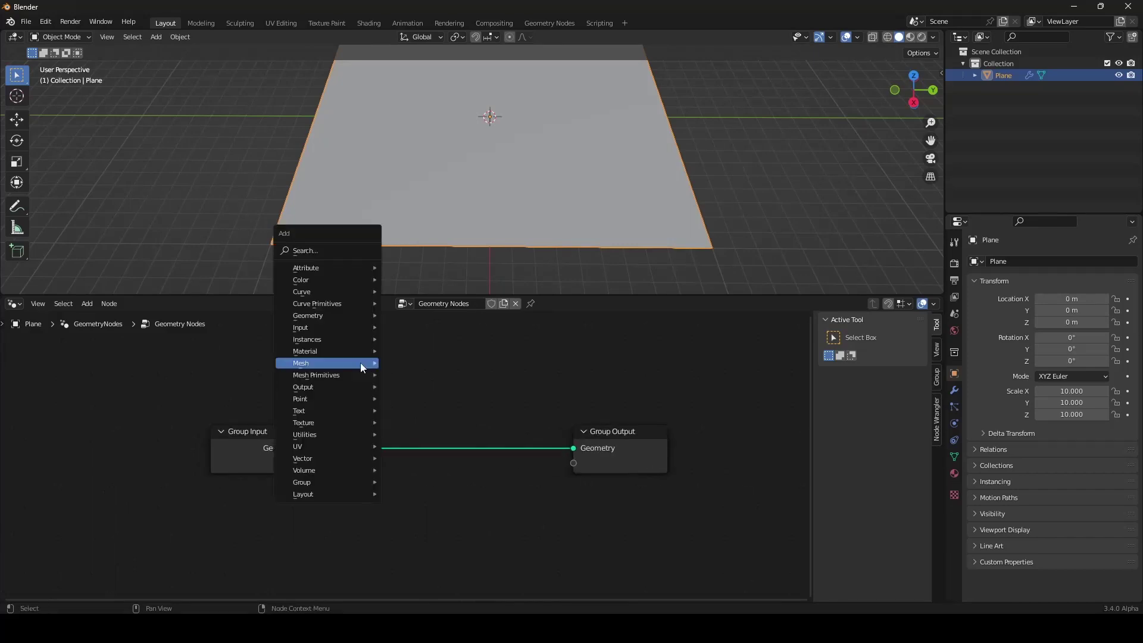
{"action": "mouse_move", "coordinate": [359, 362]}
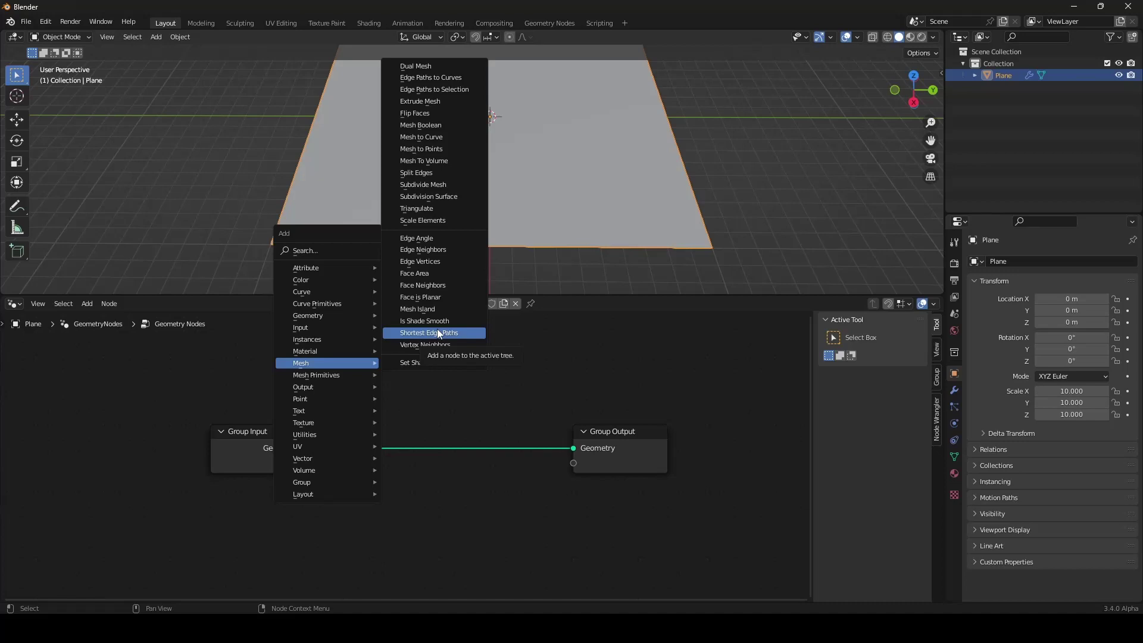
{"action": "left_click", "coordinate": [439, 78]}
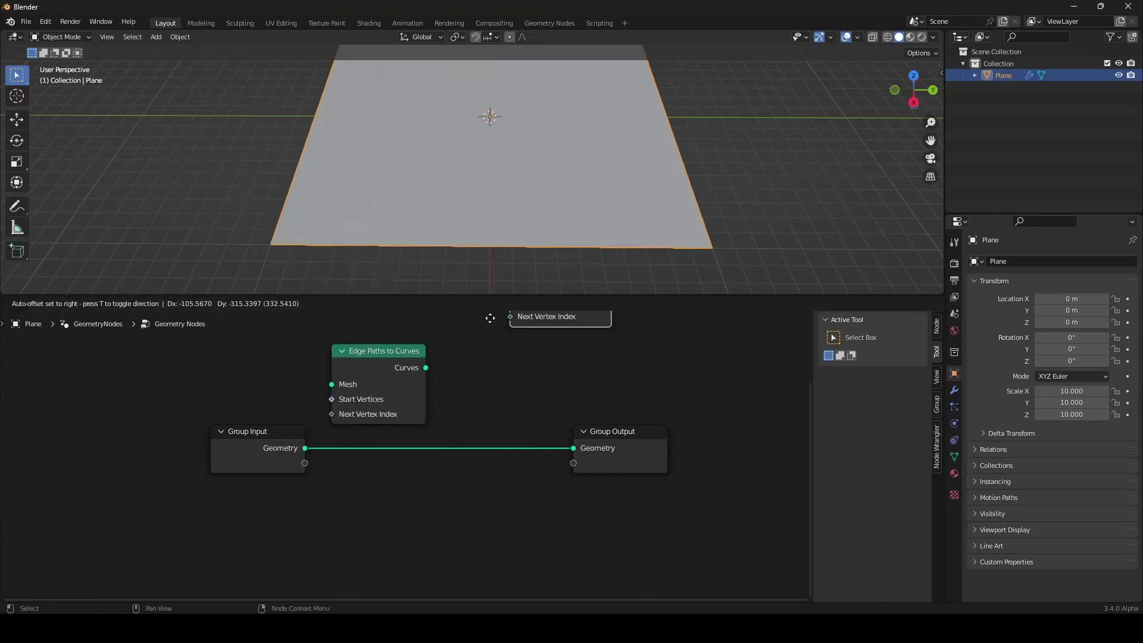
{"action": "left_click", "coordinate": [438, 352]}
Add a Shortest Edge Paths node beside the Edge Paths to Selection node
{"action": "scroll", "coordinate": [591, 386], "scroll_direction": "down", "scroll_amount": 1}
{"action": "scroll", "coordinate": [591, 385], "scroll_direction": "up", "scroll_amount": 1}
{"action": "middle_click_drag", "start_coordinate": [591, 386], "coordinate": [488, 370]}
{"action": "key", "text": "shift+a"}
{"action": "mouse_move", "coordinate": [491, 362]}
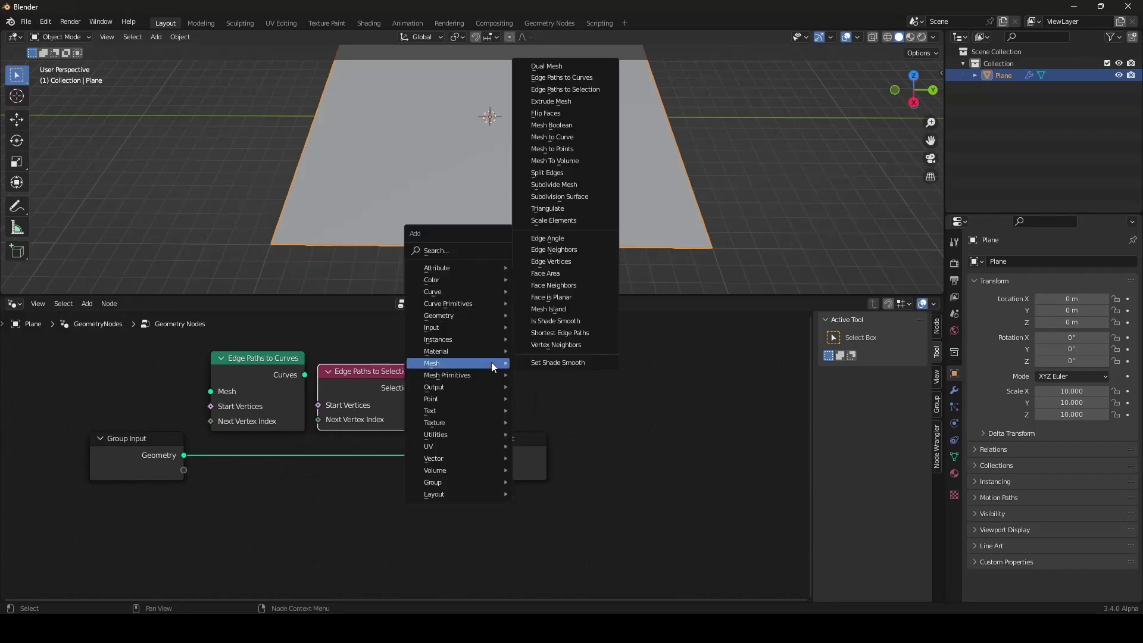
{"action": "left_click", "coordinate": [556, 333]}
{"action": "left_click", "coordinate": [509, 342]}
Delete the Edge Paths to Selection node and place Edge Paths to Curves beside the Shortest Edge Paths node
{"action": "scroll", "coordinate": [481, 372], "scroll_direction": "down", "scroll_amount": 2}
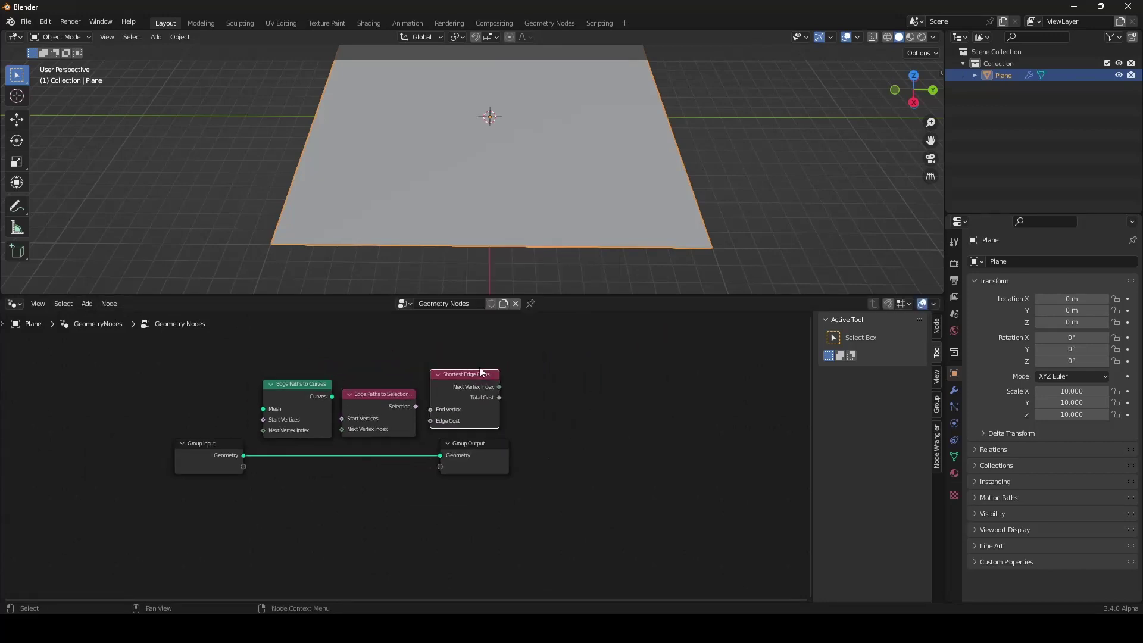
{"action": "scroll", "coordinate": [481, 372], "scroll_direction": "up", "scroll_amount": 2}
{"action": "left_click_drag", "start_coordinate": [654, 340], "coordinate": [237, 400]}
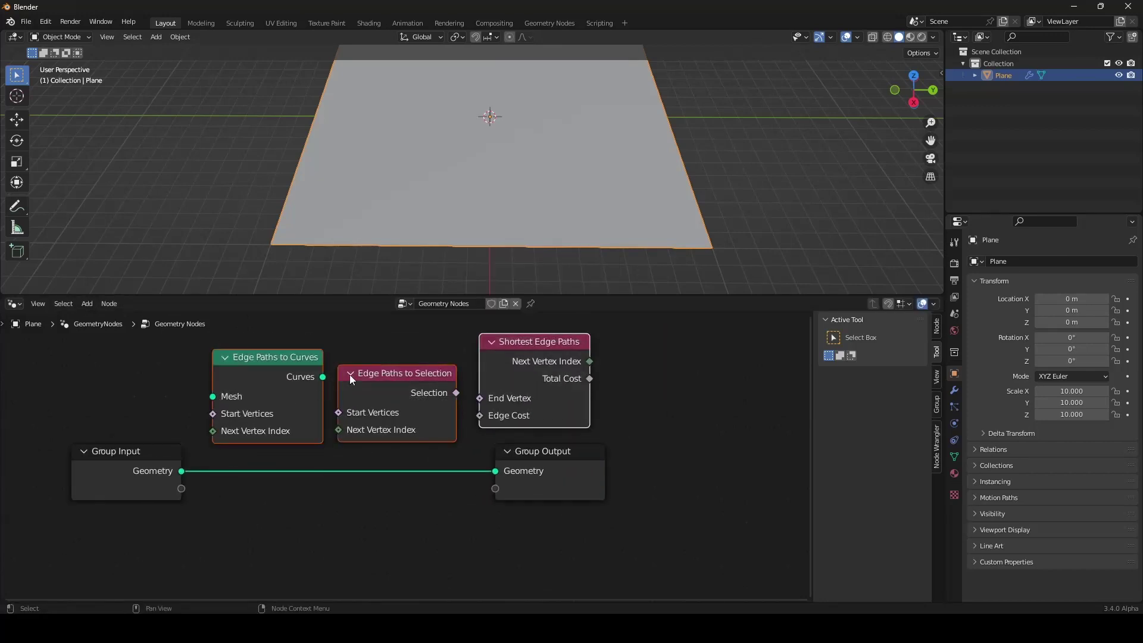
{"action": "key", "text": "Home"}
{"action": "left_click_drag", "start_coordinate": [562, 394], "coordinate": [432, 379]}
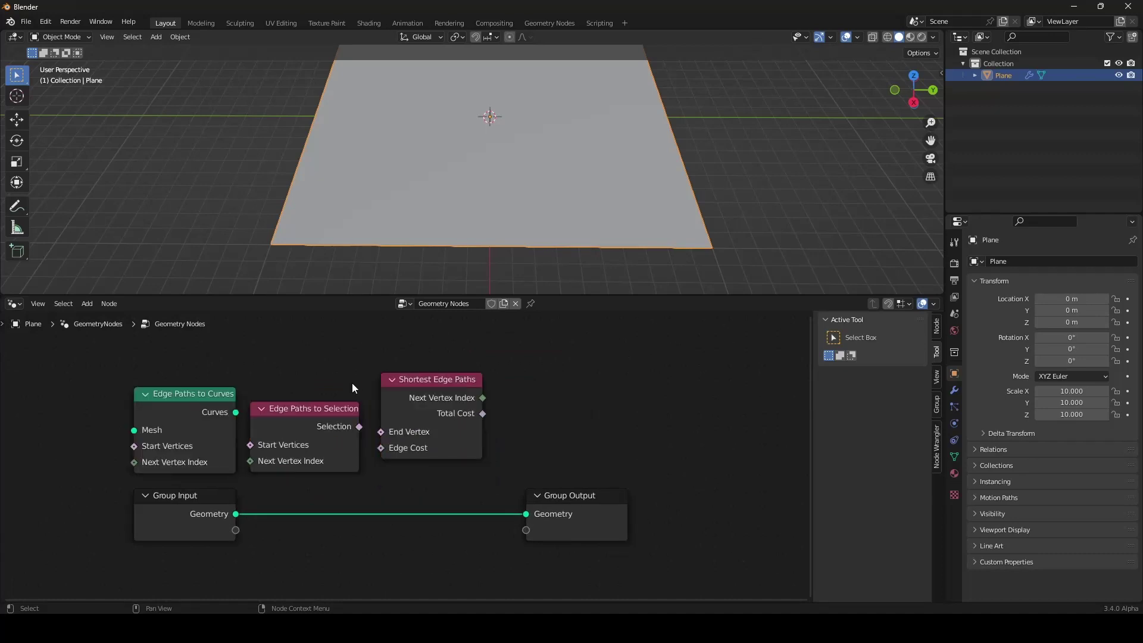
{"action": "left_click_drag", "start_coordinate": [320, 419], "coordinate": [648, 384]}
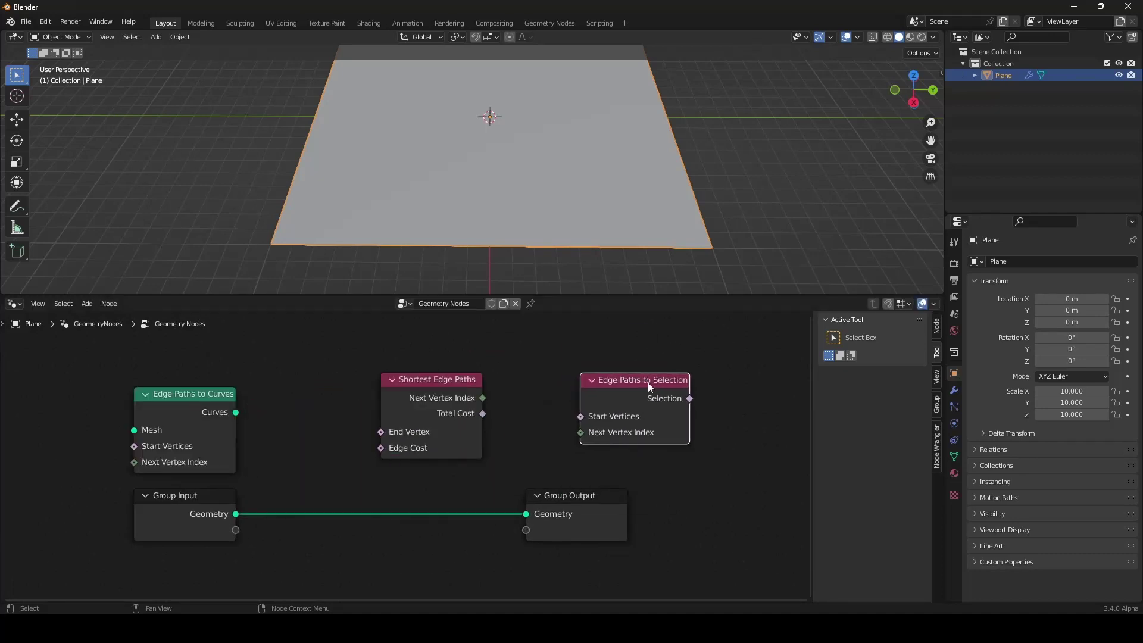
{"action": "key", "text": "x"}
{"action": "left_click_drag", "start_coordinate": [199, 397], "coordinate": [200, 395]}
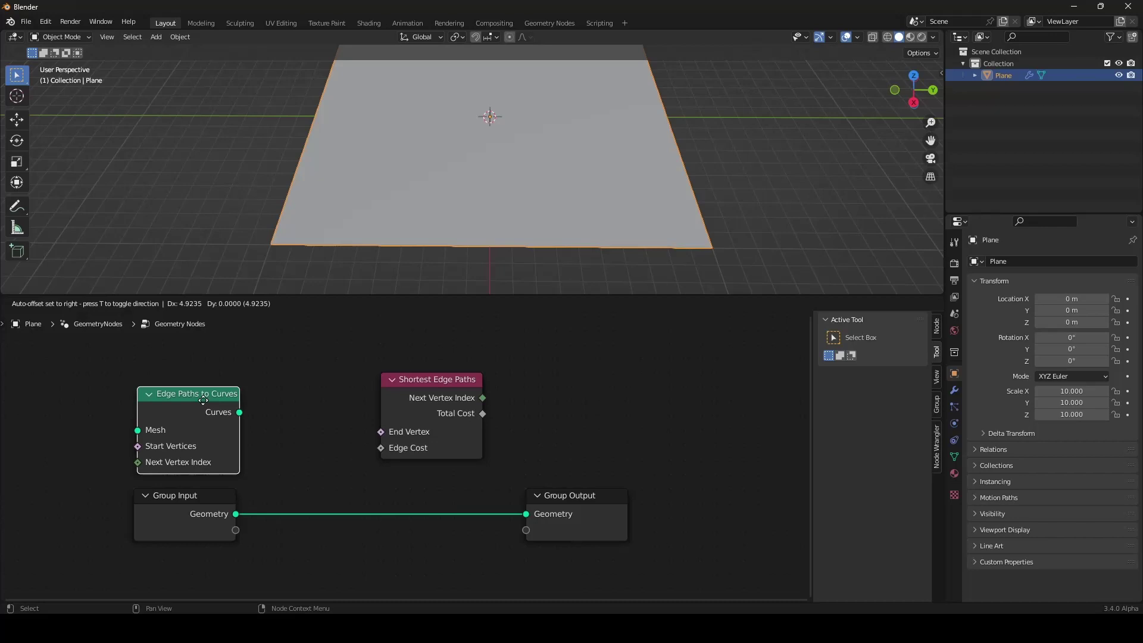
Enlarge the 3D viewport and subdivide the whole plane five times in Edit Mode
{"action": "middle_click_drag", "start_coordinate": [467, 179], "coordinate": [473, 180]}
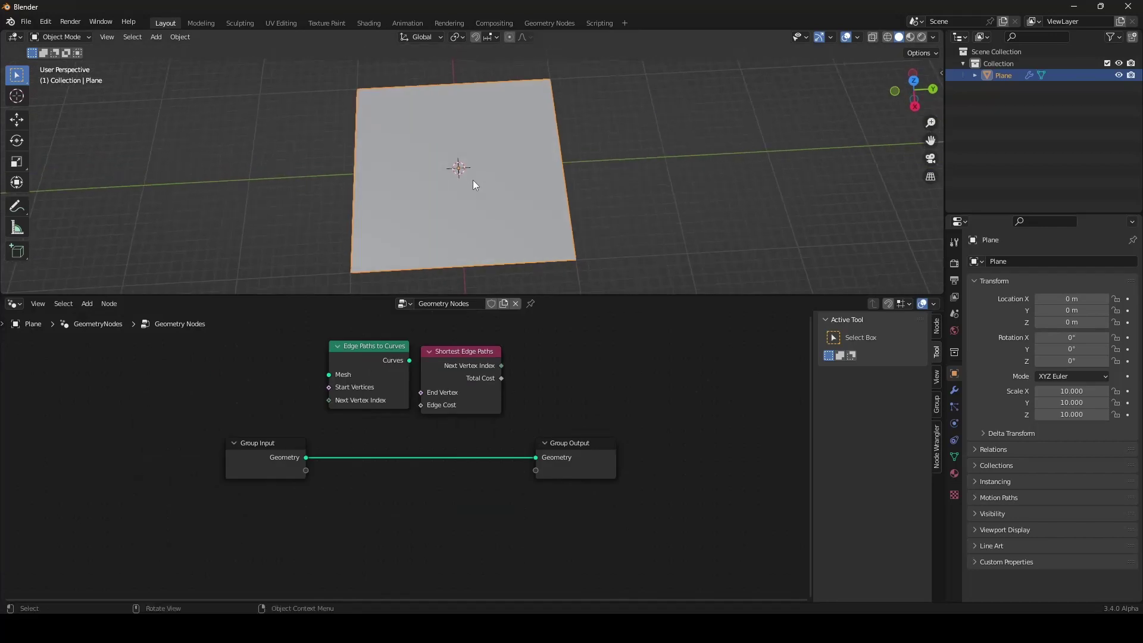
{"action": "key", "text": "Tab"}
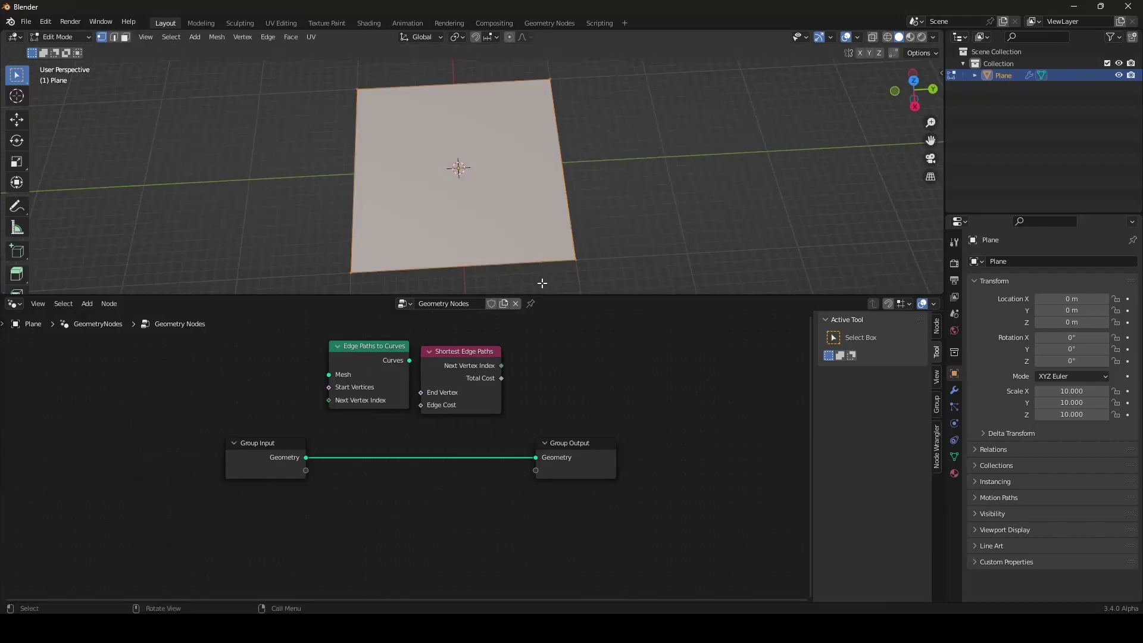
{"action": "left_click_drag", "start_coordinate": [551, 296], "coordinate": [539, 426]}
{"action": "right_click", "coordinate": [487, 188]}
{"action": "left_click", "coordinate": [486, 188]}
{"action": "right_click", "coordinate": [481, 181]}
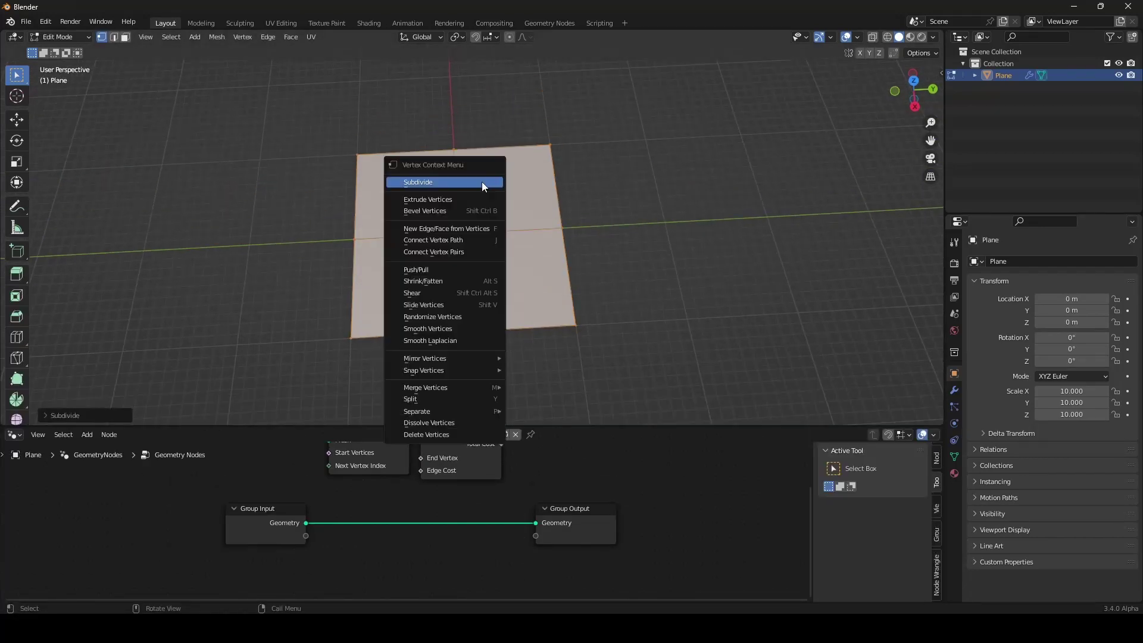
{"action": "left_click", "coordinate": [481, 182]}
{"action": "right_click", "coordinate": [481, 181]}
{"action": "left_click", "coordinate": [481, 182]}
{"action": "right_click", "coordinate": [481, 181]}
{"action": "left_click", "coordinate": [481, 182]}
{"action": "right_click", "coordinate": [481, 181]}
{"action": "left_click", "coordinate": [481, 182]}
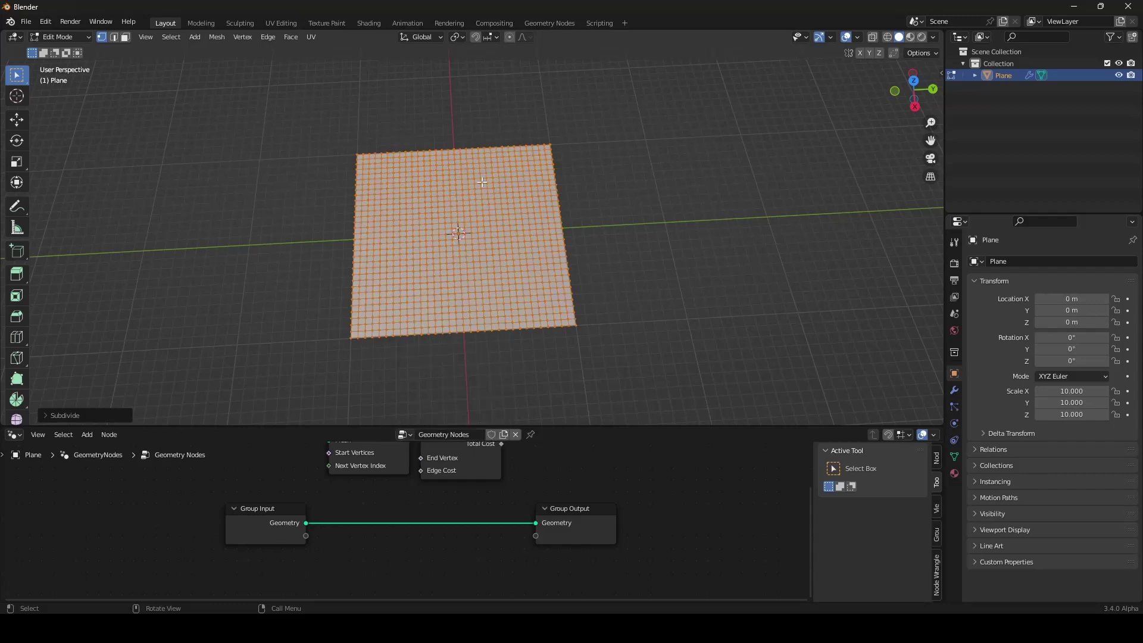
Switch to edge selection and select only the plane's full border edge on the negative Y side
{"action": "scroll", "coordinate": [496, 272], "scroll_direction": "up", "scroll_amount": 3}
{"action": "middle_click_drag", "start_coordinate": [413, 281], "coordinate": [506, 256], "text": "shift"}
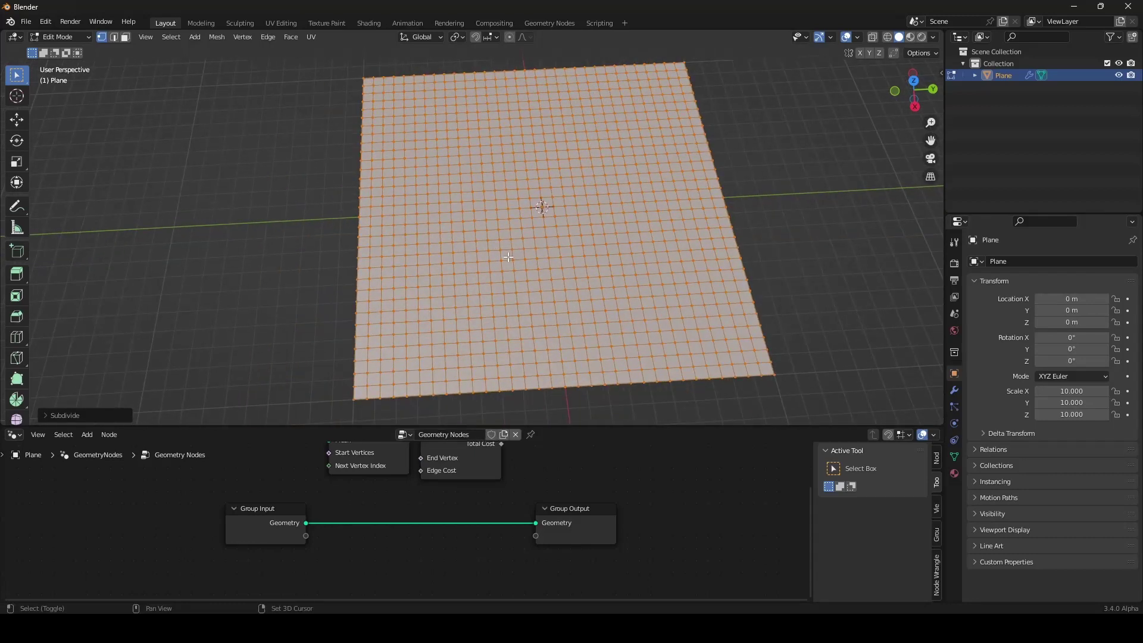
{"action": "left_click", "coordinate": [114, 37]}
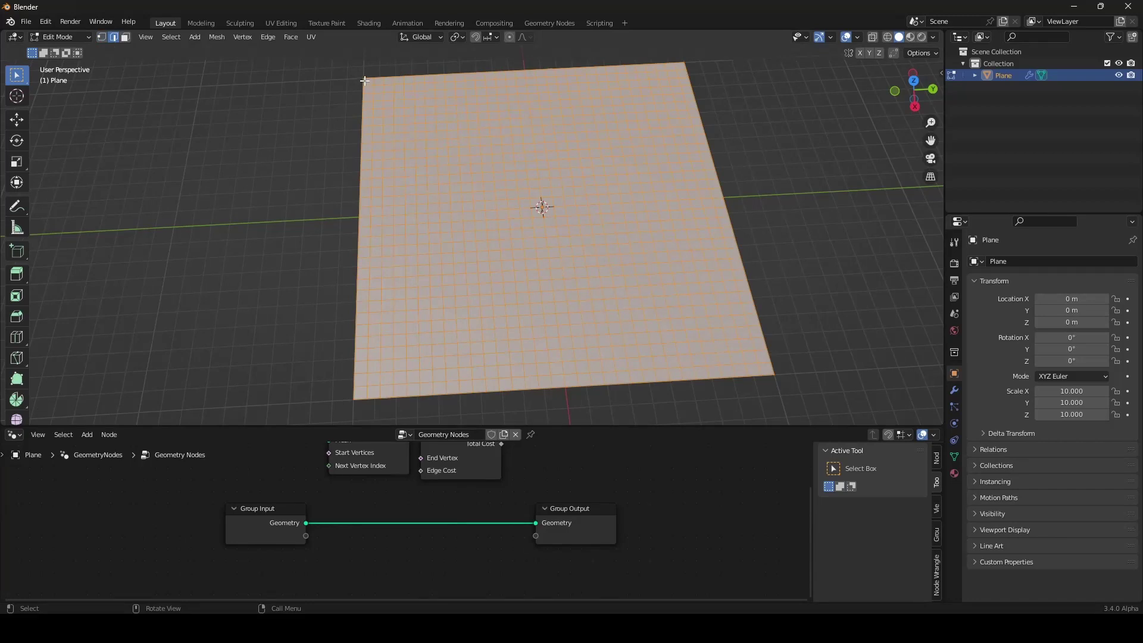
{"action": "key", "text": "alt+a"}
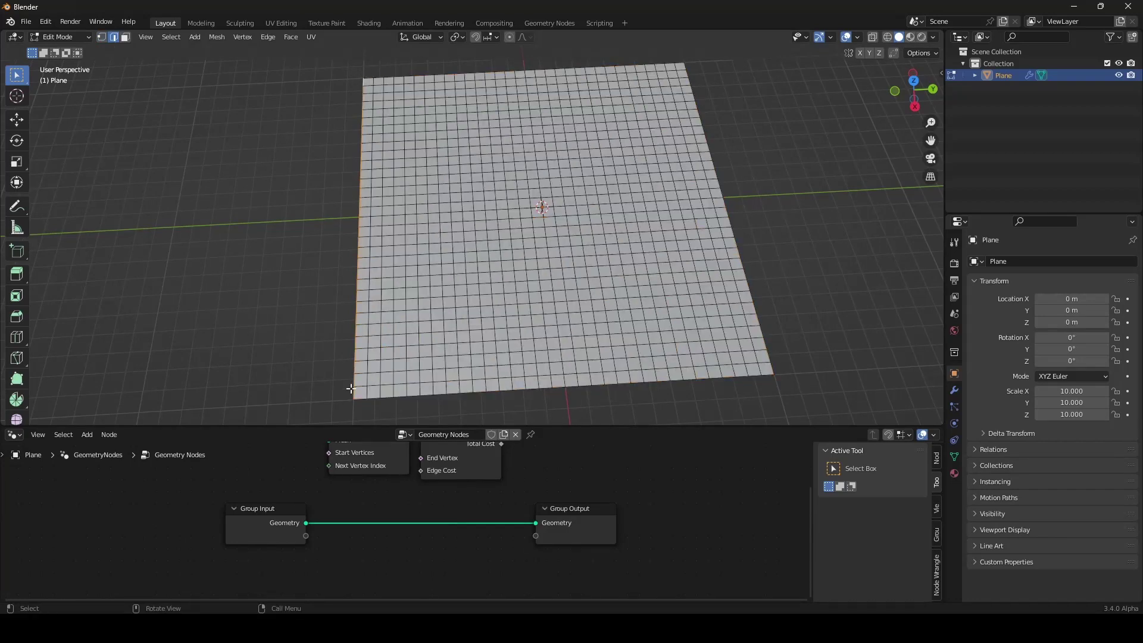
Add a vertex group to the plane's mesh data and return to Object Mode
{"action": "left_click", "coordinate": [955, 456]}
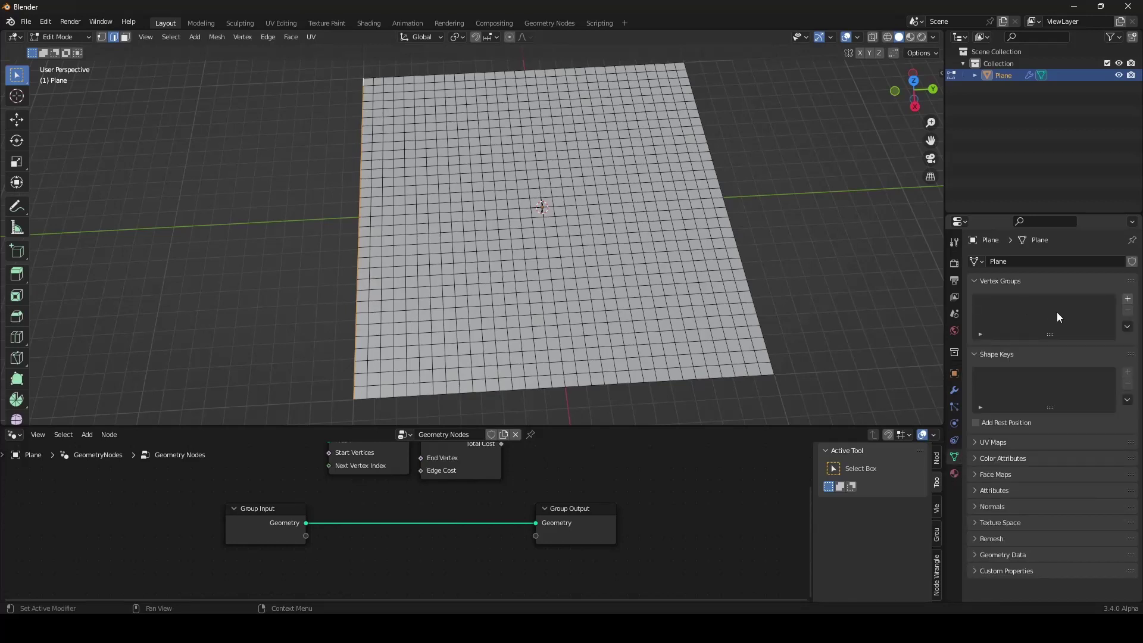
{"action": "left_click", "coordinate": [1128, 298]}
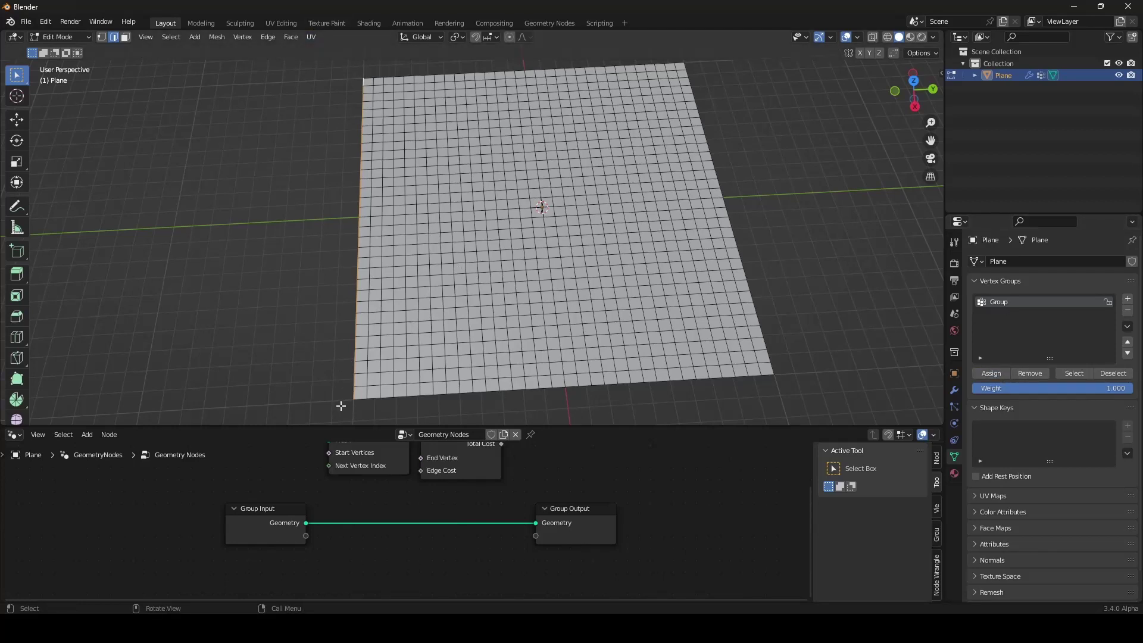
{"action": "middle_click_drag", "start_coordinate": [532, 279], "coordinate": [595, 205]}
{"action": "scroll", "coordinate": [653, 349], "scroll_direction": "up", "scroll_amount": 5}
{"action": "scroll", "coordinate": [477, 286], "scroll_direction": "down", "scroll_amount": 3}
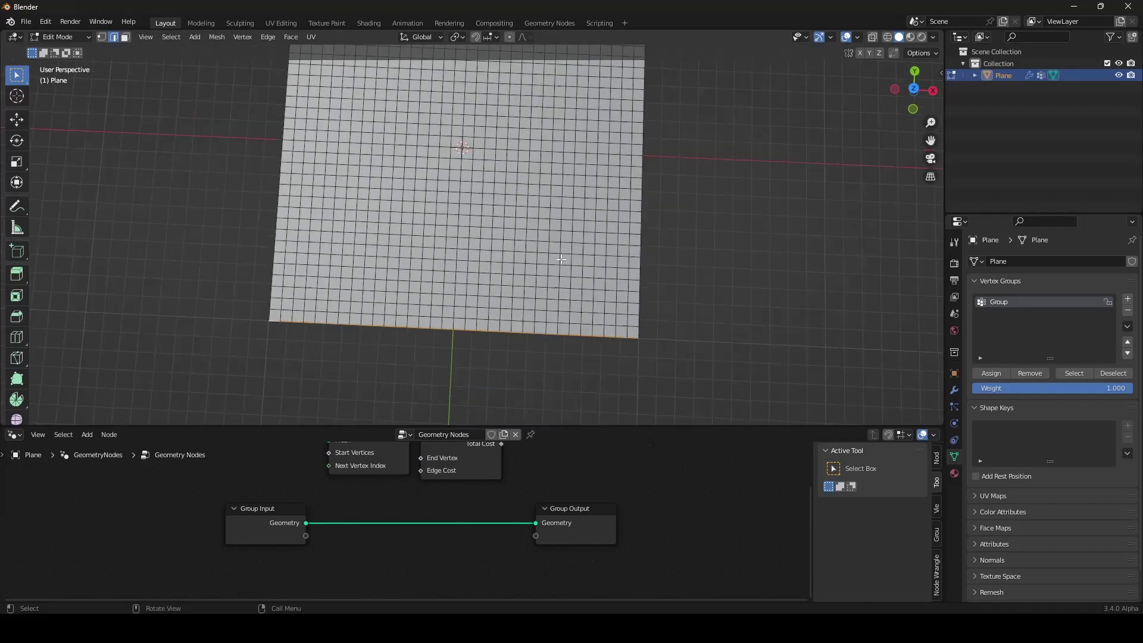
{"action": "middle_click_drag", "start_coordinate": [549, 279], "coordinate": [598, 319]}
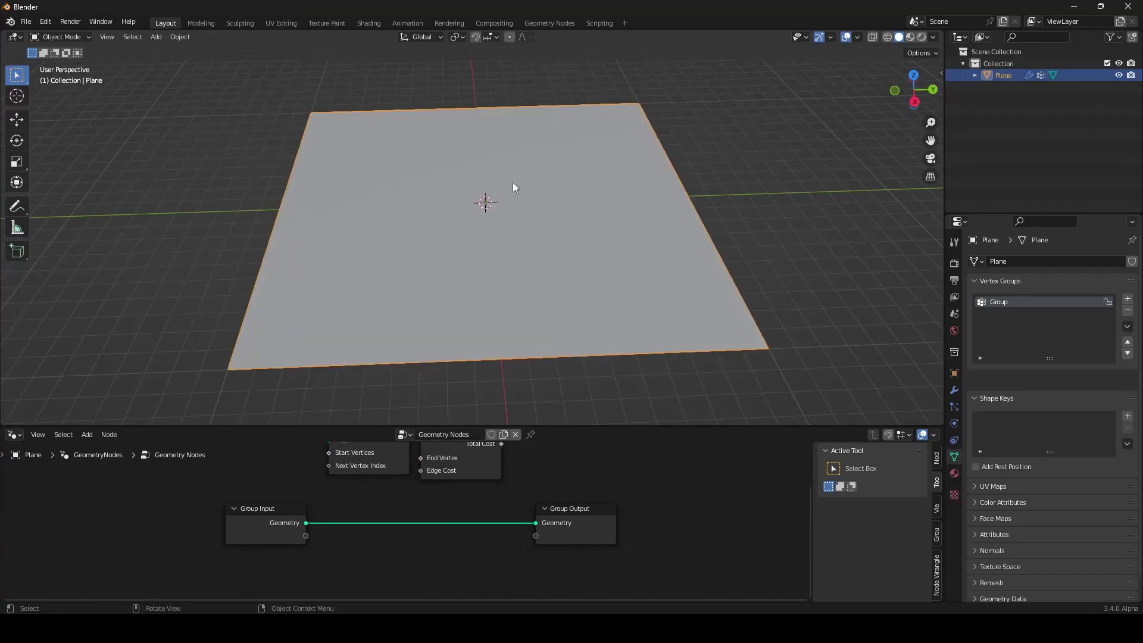
Insert the Edge Paths to Curves node into the link between Group Input and Group Output
{"action": "scroll", "coordinate": [501, 494], "scroll_direction": "down", "scroll_amount": 4}
{"action": "scroll", "coordinate": [520, 483], "scroll_direction": "up", "scroll_amount": 3}
{"action": "middle_click_drag", "start_coordinate": [521, 485], "coordinate": [516, 522]}
{"action": "scroll", "coordinate": [502, 521], "scroll_direction": "up", "scroll_amount": 2}
{"action": "left_click", "coordinate": [414, 484]}
{"action": "left_click_drag", "start_coordinate": [414, 484], "coordinate": [467, 552]}
{"action": "scroll", "coordinate": [467, 551], "scroll_direction": "down", "scroll_amount": 2}
{"action": "middle_click_drag", "start_coordinate": [479, 548], "coordinate": [473, 523]}
{"action": "scroll", "coordinate": [573, 463], "scroll_direction": "up", "scroll_amount": 5}
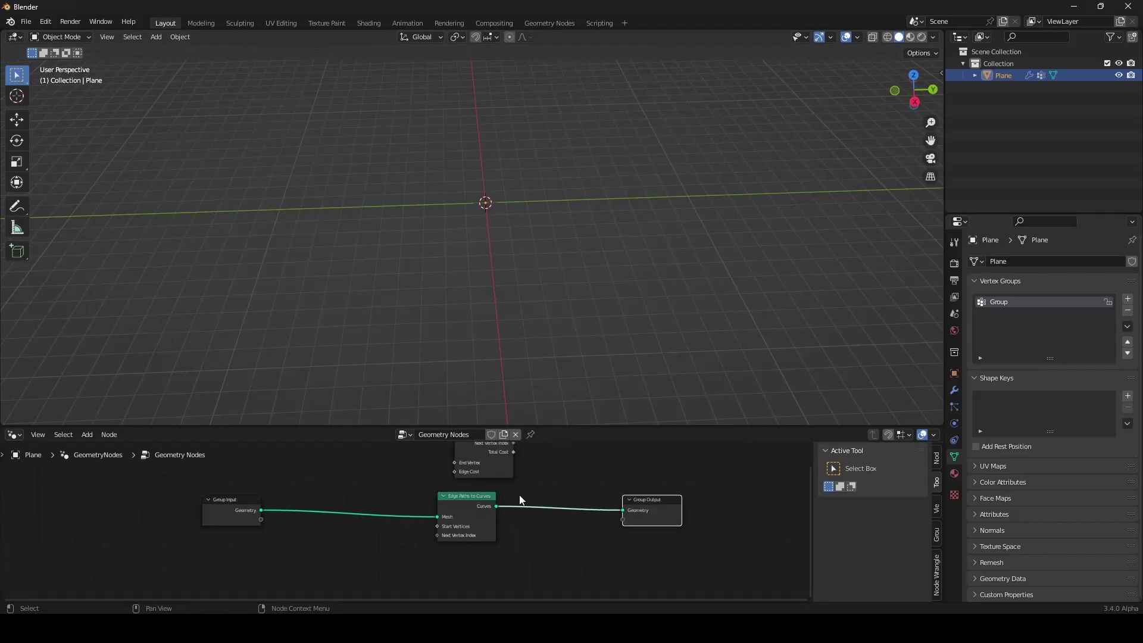
Reposition the connected Edge Paths to Curves node directly beneath the Shortest Edge Paths node
{"action": "left_click_drag", "start_coordinate": [524, 498], "coordinate": [533, 460]}
{"action": "scroll", "coordinate": [588, 509], "scroll_direction": "down", "scroll_amount": 3}
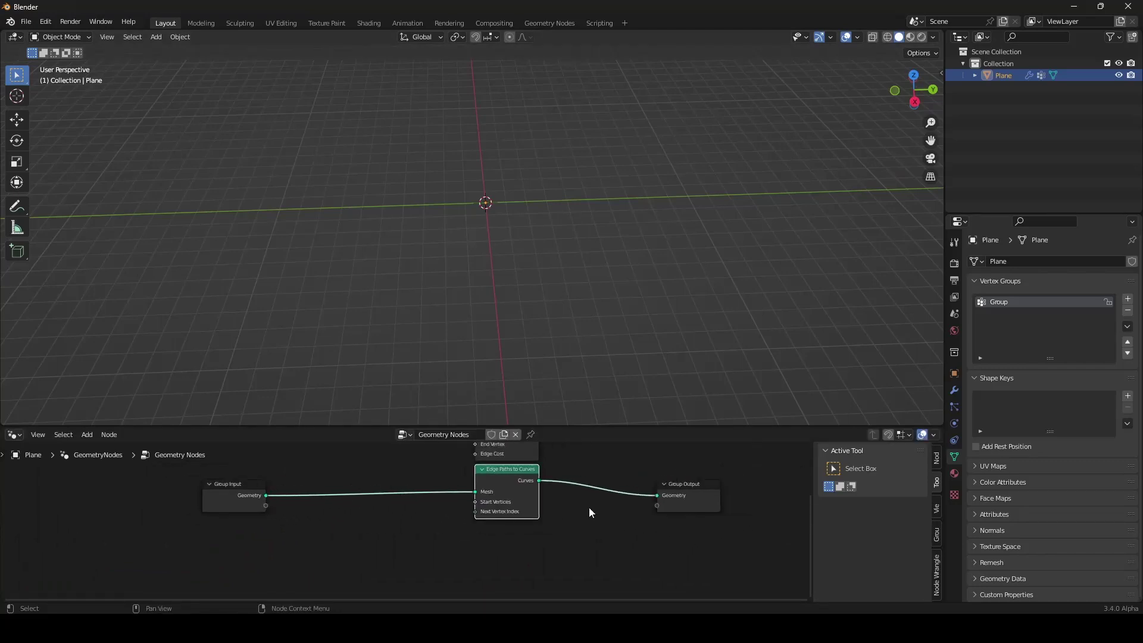
{"action": "middle_click_drag", "start_coordinate": [569, 487], "coordinate": [566, 513]}
{"action": "scroll", "coordinate": [566, 513], "scroll_direction": "up", "scroll_amount": 3}
{"action": "left_click_drag", "start_coordinate": [537, 503], "coordinate": [538, 510]}
{"action": "scroll", "coordinate": [540, 512], "scroll_direction": "down", "scroll_amount": 2}
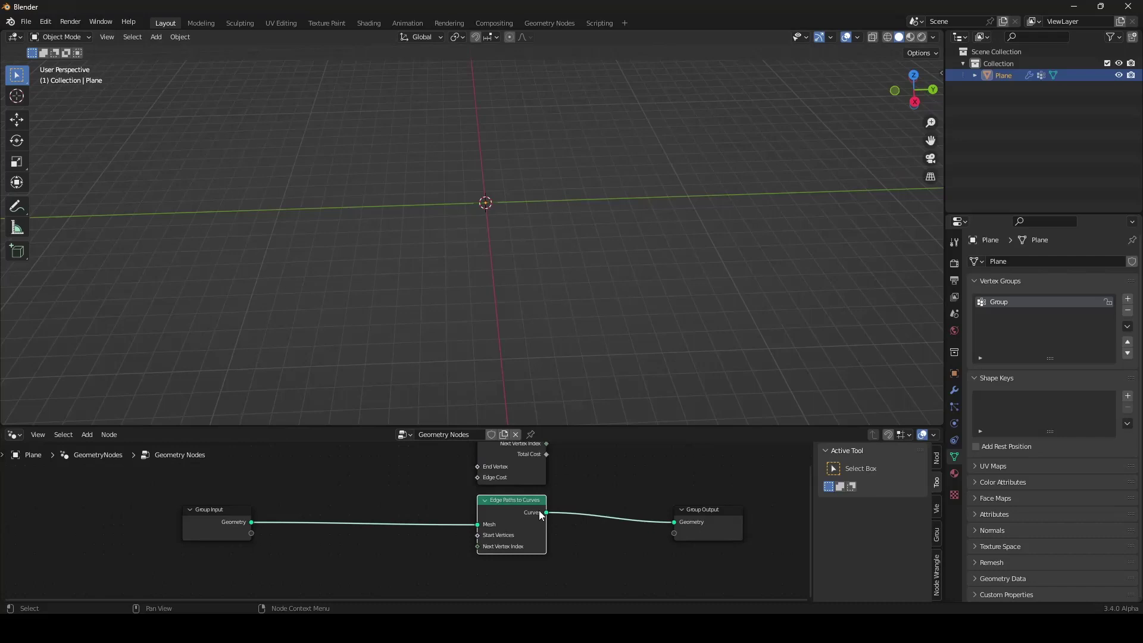
{"action": "middle_click_drag", "start_coordinate": [541, 512], "coordinate": [570, 527]}
{"action": "scroll", "coordinate": [567, 527], "scroll_direction": "down", "scroll_amount": 3}
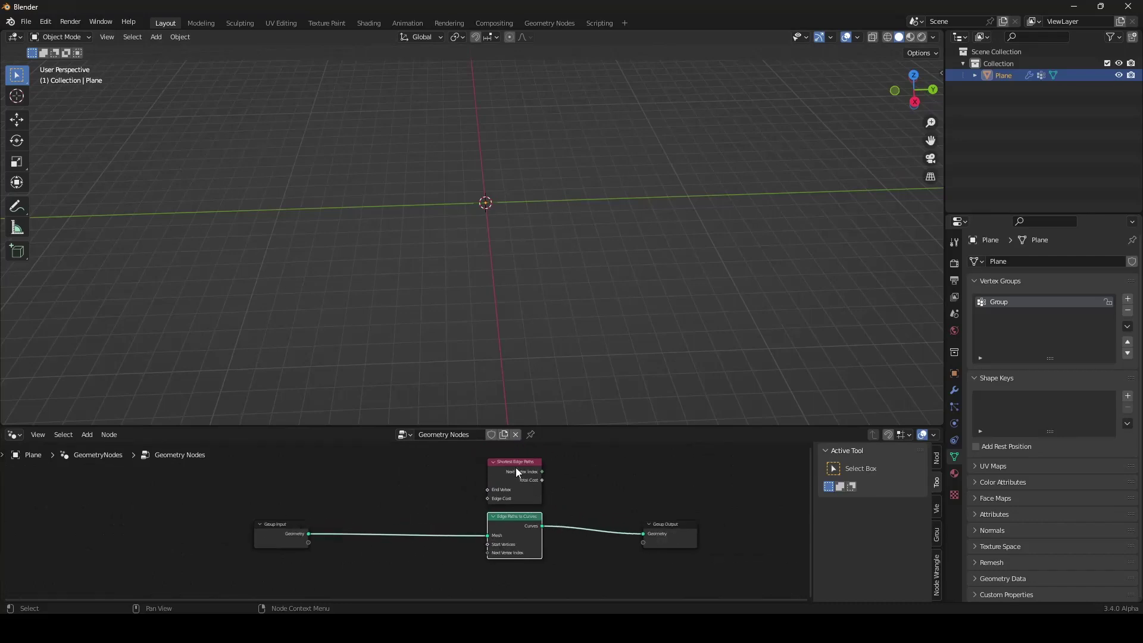
Move the Shortest Edge Paths node below the geometry link, between Group Input and Edge Paths to Curves
{"action": "left_click_drag", "start_coordinate": [517, 472], "coordinate": [407, 566]}
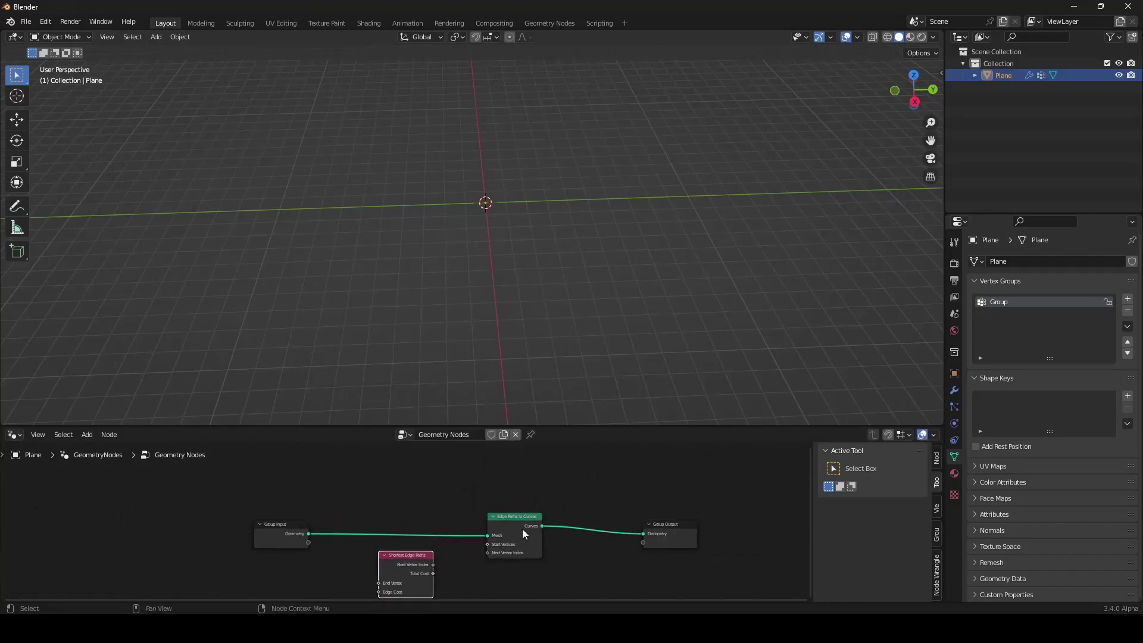
{"action": "middle_click_drag", "start_coordinate": [445, 537], "coordinate": [491, 474]}
{"action": "scroll", "coordinate": [491, 474], "scroll_direction": "up", "scroll_amount": 6}
{"action": "left_click_drag", "start_coordinate": [405, 519], "coordinate": [421, 523]}
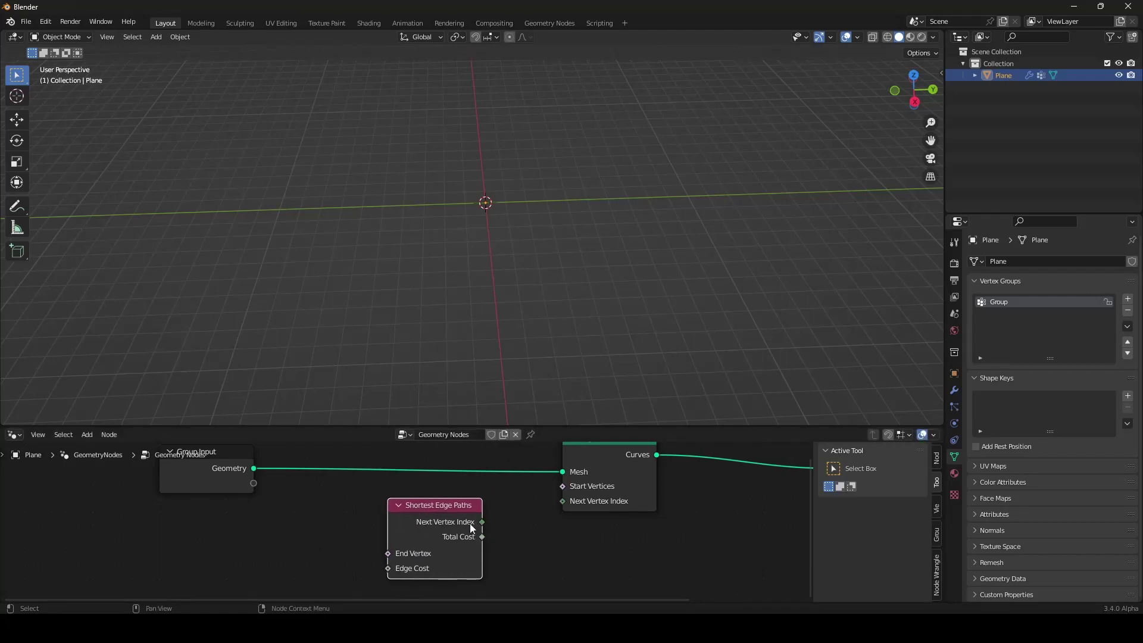
Link the Shortest Edge Paths Next Vertex Index output to the Next Vertex Index input of Edge Paths to Curves
{"action": "left_click_drag", "start_coordinate": [484, 521], "coordinate": [574, 500]}
{"action": "left_click_drag", "start_coordinate": [482, 522], "coordinate": [578, 504]}
{"action": "scroll", "coordinate": [587, 502], "scroll_direction": "down", "scroll_amount": 2}
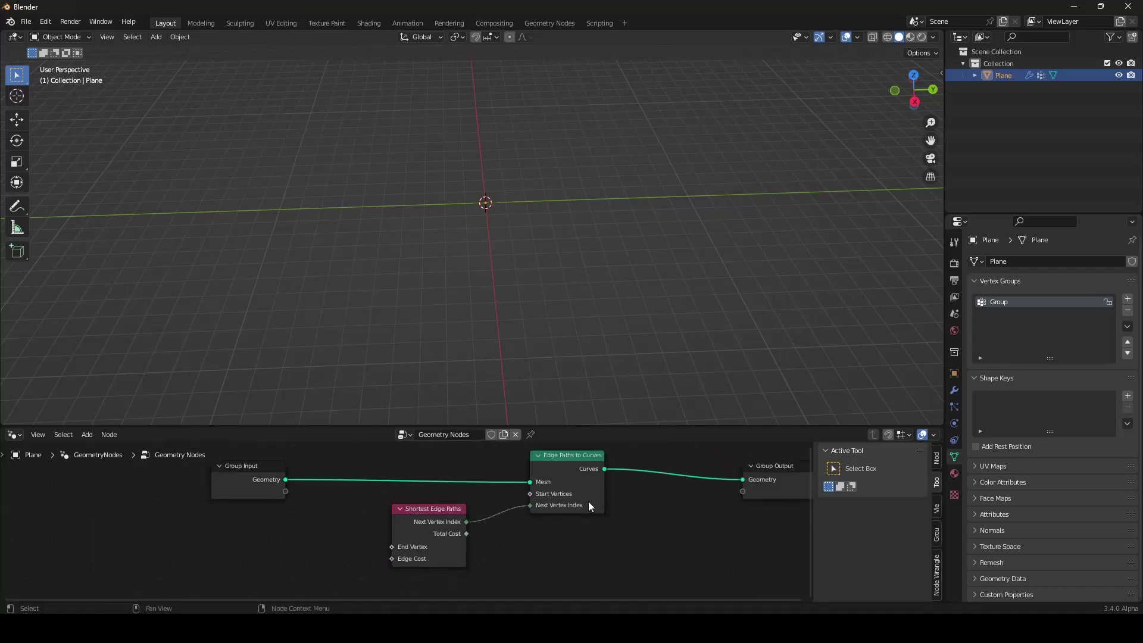
{"action": "scroll", "coordinate": [538, 506], "scroll_direction": "up", "scroll_amount": 2}
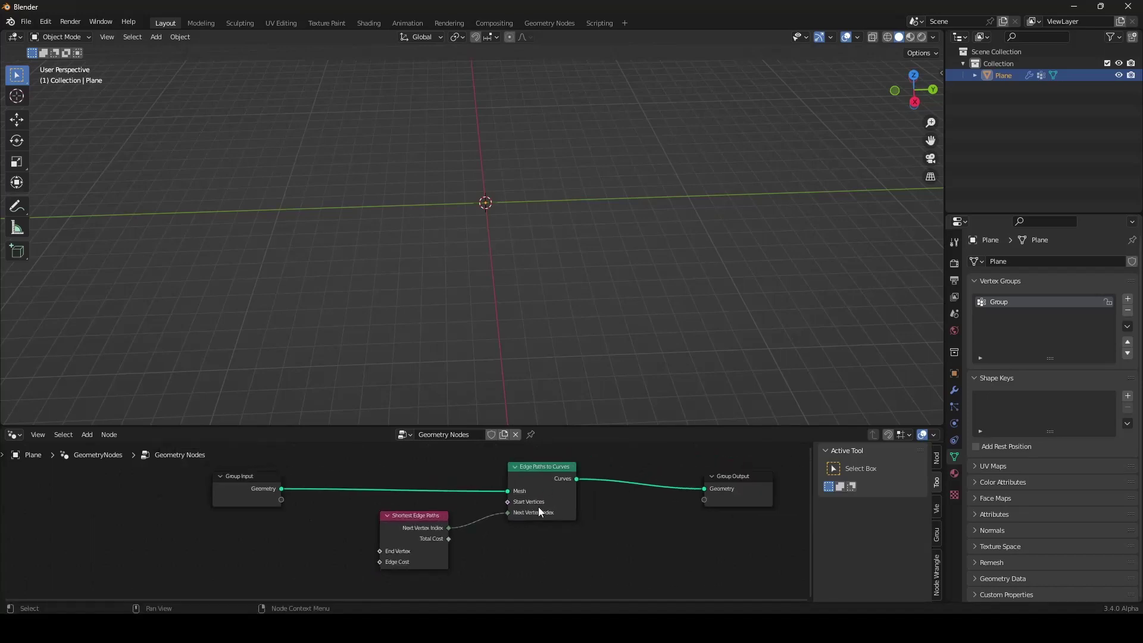
{"action": "left_click_drag", "start_coordinate": [455, 505], "coordinate": [436, 495]}
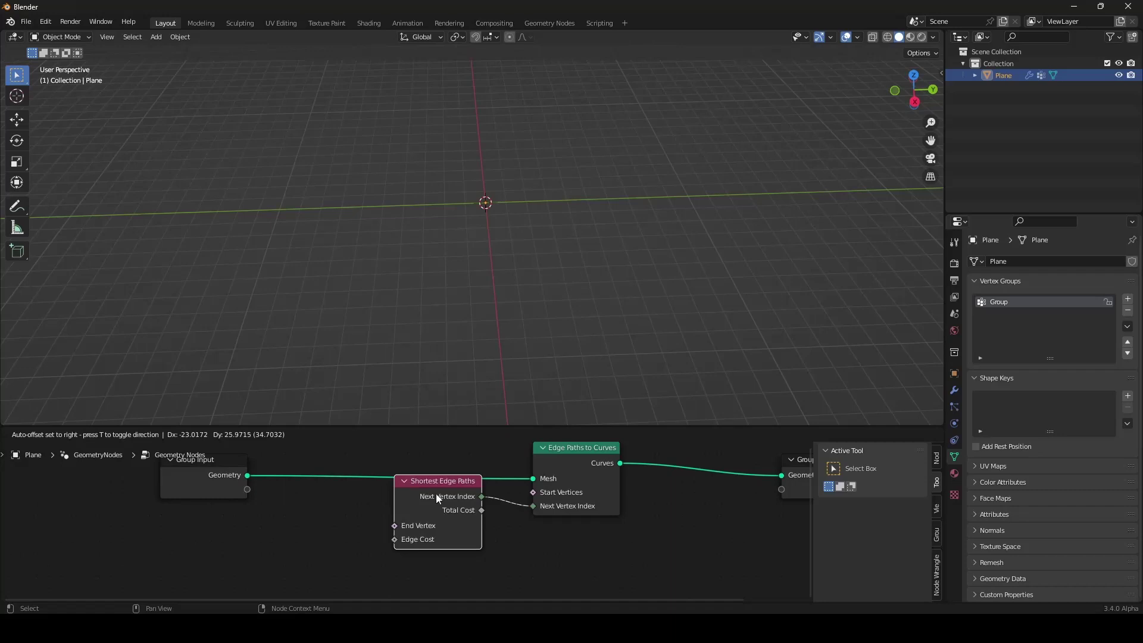
{"action": "right_click", "coordinate": [440, 497]}
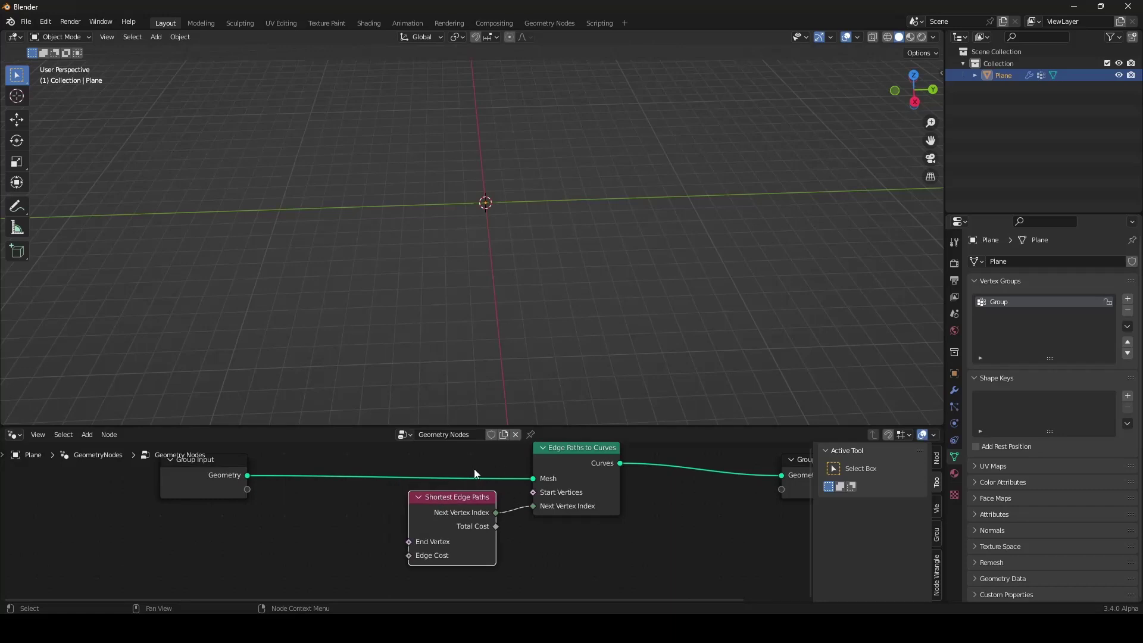
{"action": "middle_click_drag", "start_coordinate": [501, 497], "coordinate": [443, 522]}
{"action": "left_click_drag", "start_coordinate": [512, 491], "coordinate": [502, 477]}
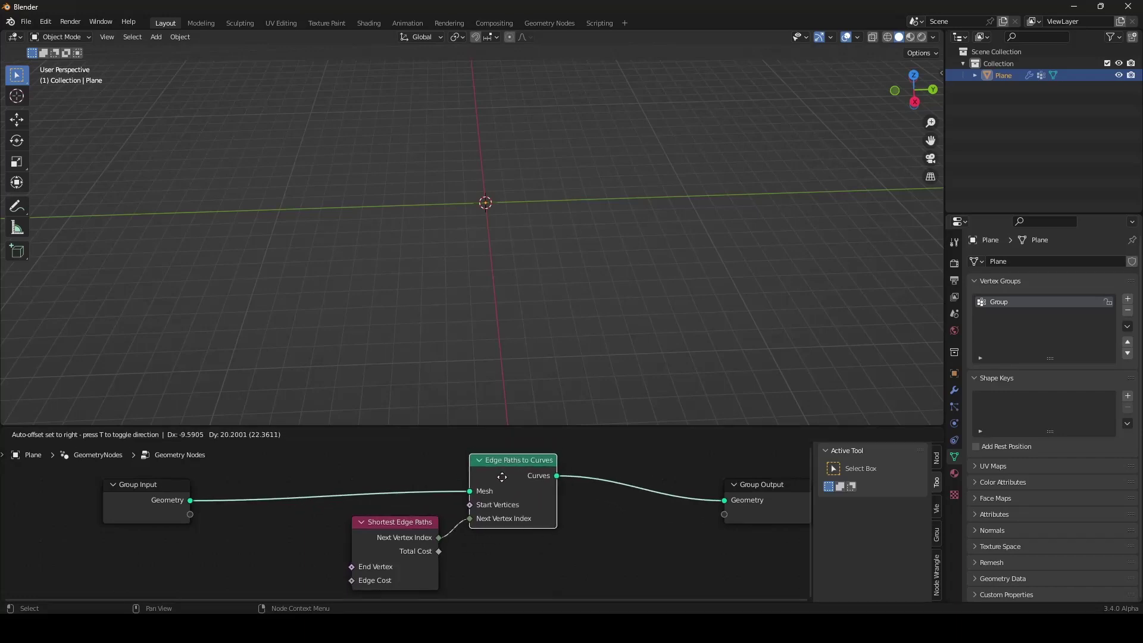
{"action": "right_click", "coordinate": [496, 478]}
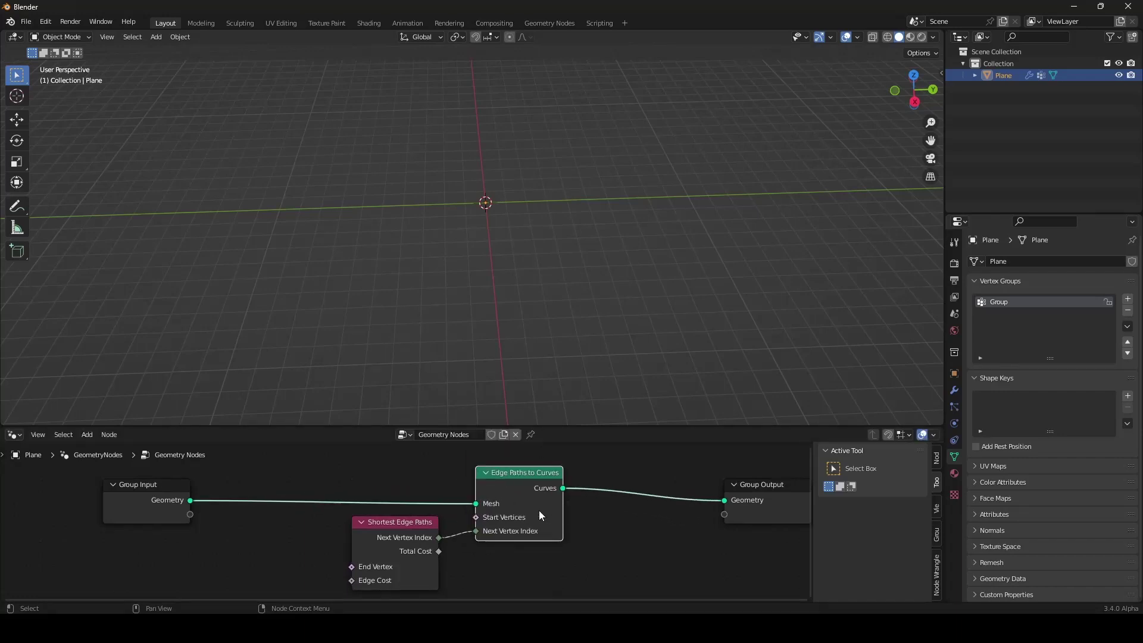
{"action": "left_click", "coordinate": [394, 539]}
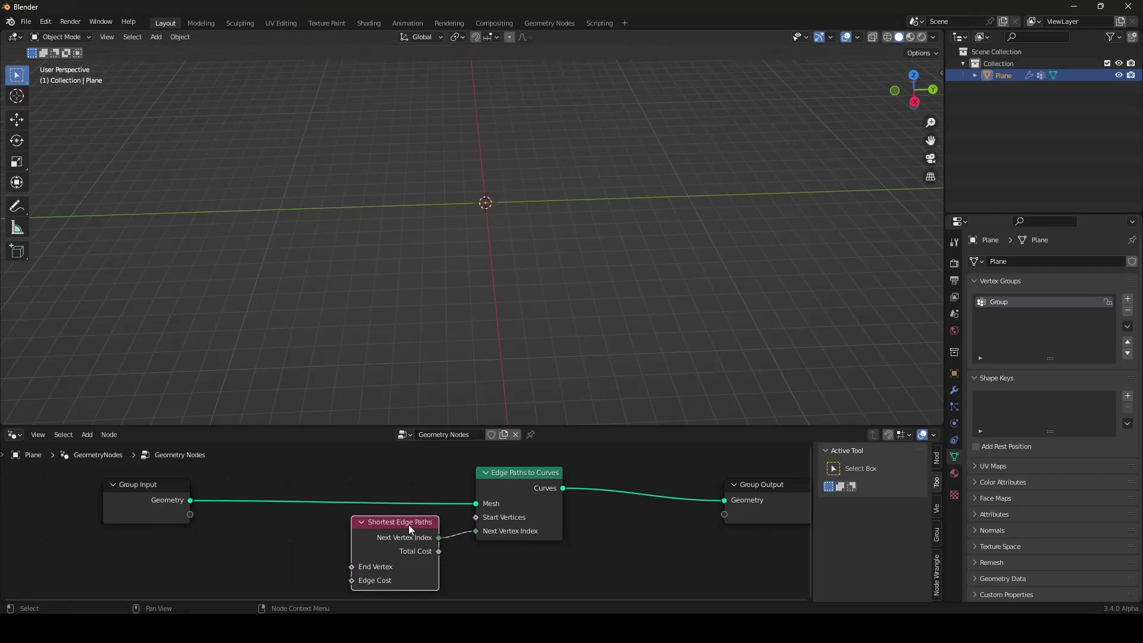
{"action": "mouse_move", "coordinate": [410, 529]}
{"action": "left_mouse_down"}
{"action": "mouse_move", "coordinate": [422, 531]}
{"action": "mouse_move", "coordinate": [409, 527]}
{"action": "left_mouse_up"}
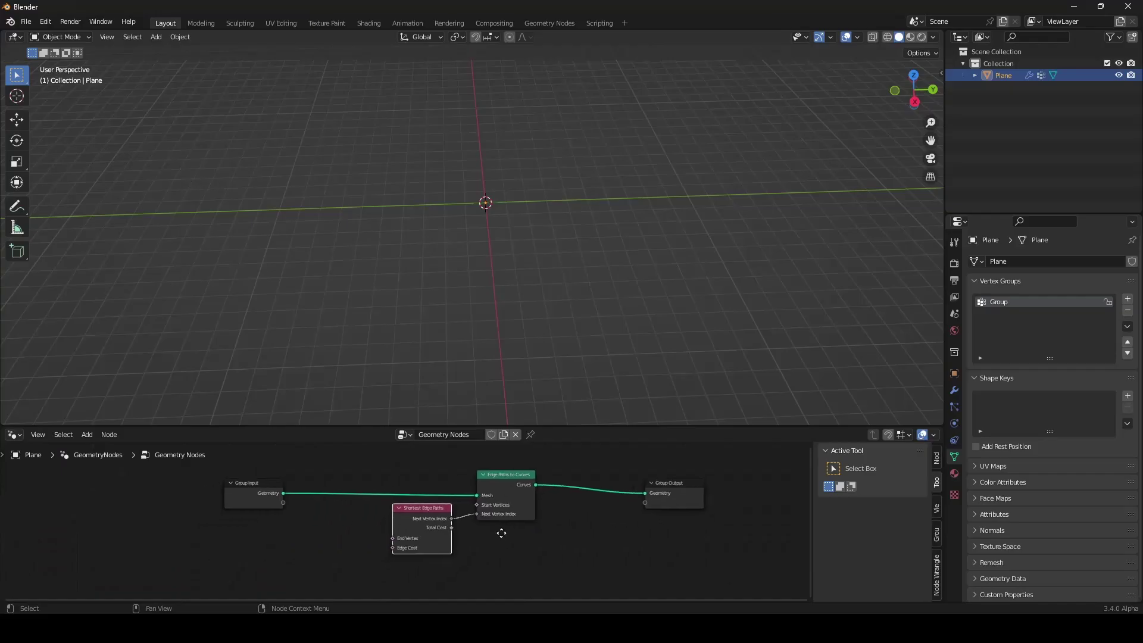
{"action": "scroll", "coordinate": [500, 533], "scroll_direction": "up", "scroll_amount": 2}
{"action": "scroll", "coordinate": [500, 533], "scroll_direction": "down", "scroll_amount": 2}
{"action": "scroll", "coordinate": [383, 524], "scroll_direction": "up", "scroll_amount": 2}
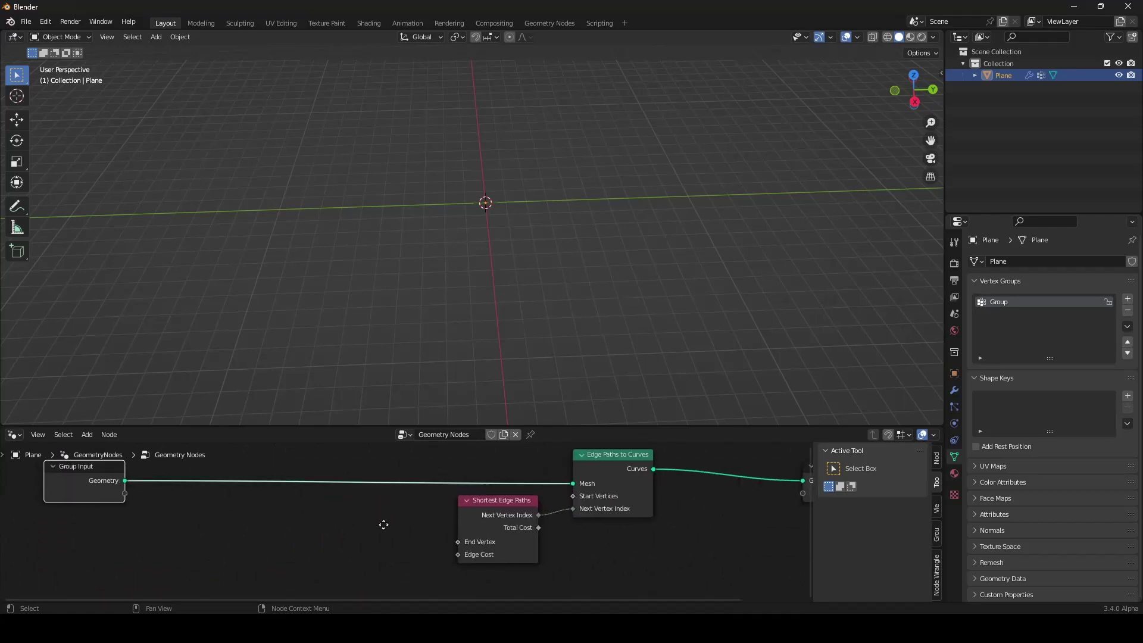
{"action": "scroll", "coordinate": [383, 525], "scroll_direction": "down", "scroll_amount": 2}
{"action": "scroll", "coordinate": [391, 524], "scroll_direction": "up", "scroll_amount": 1}
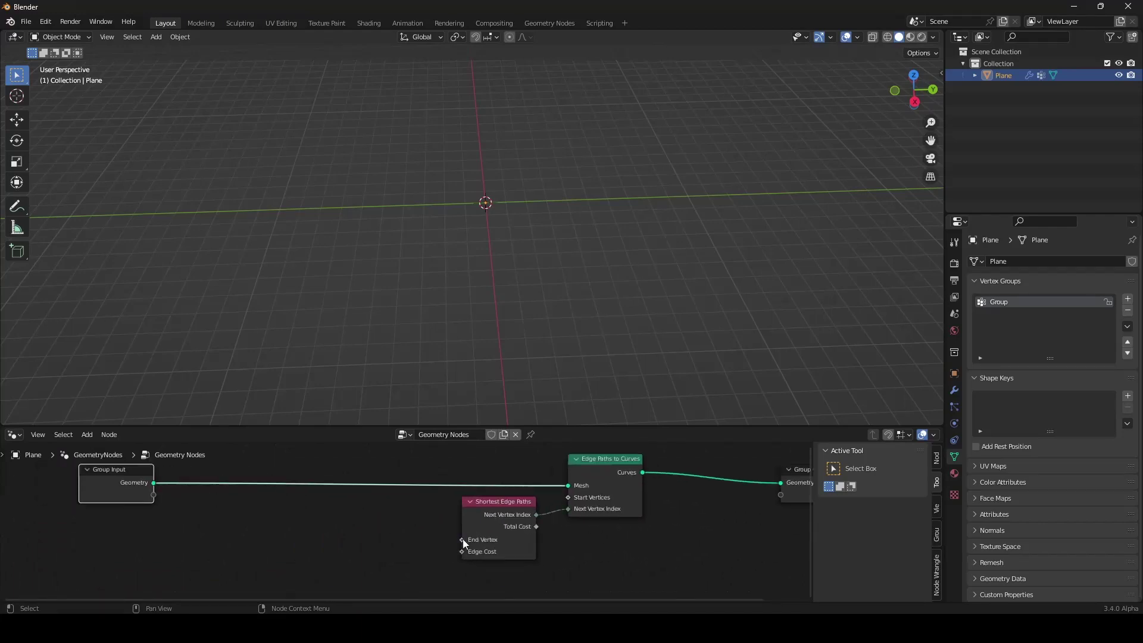
Expose the End Vertex input of Shortest Edge Paths as a new socket on Group Input
{"action": "left_click_drag", "start_coordinate": [463, 540], "coordinate": [358, 518]}
{"action": "scroll", "coordinate": [475, 206], "scroll_direction": "down", "scroll_amount": 2}
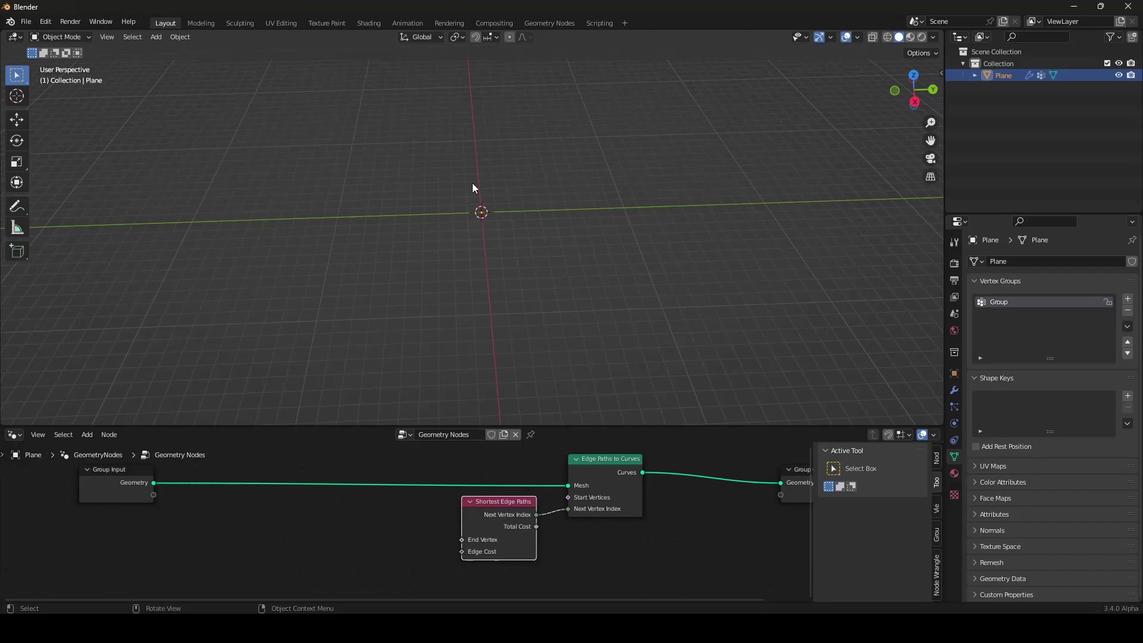
{"action": "middle_click_drag", "start_coordinate": [473, 184], "coordinate": [474, 217]}
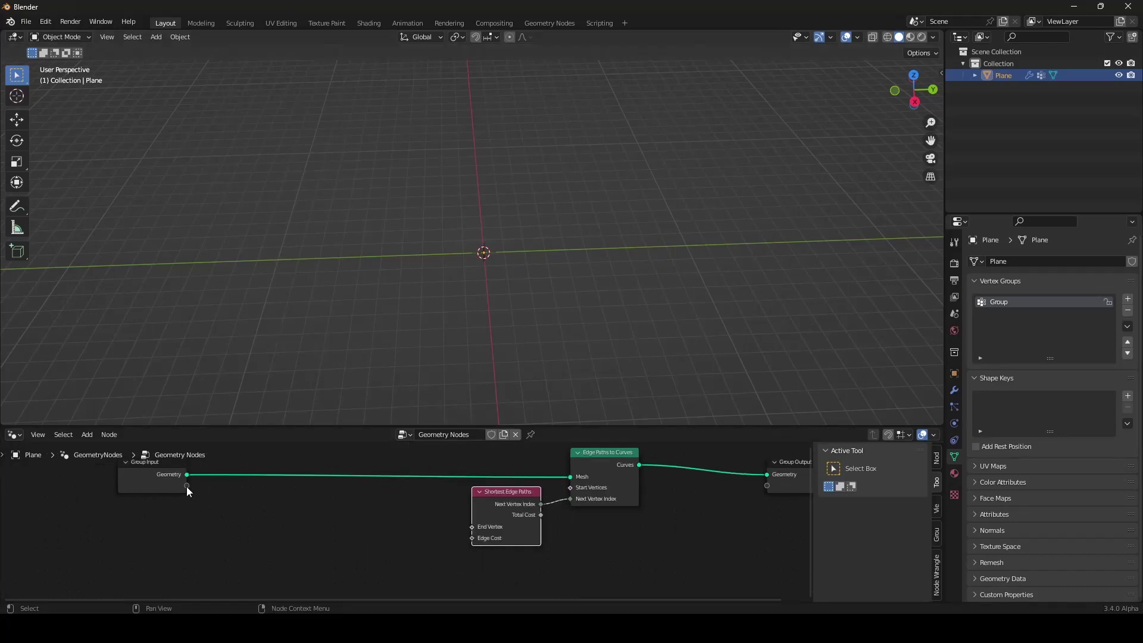
{"action": "left_click_drag", "start_coordinate": [187, 486], "coordinate": [480, 537]}
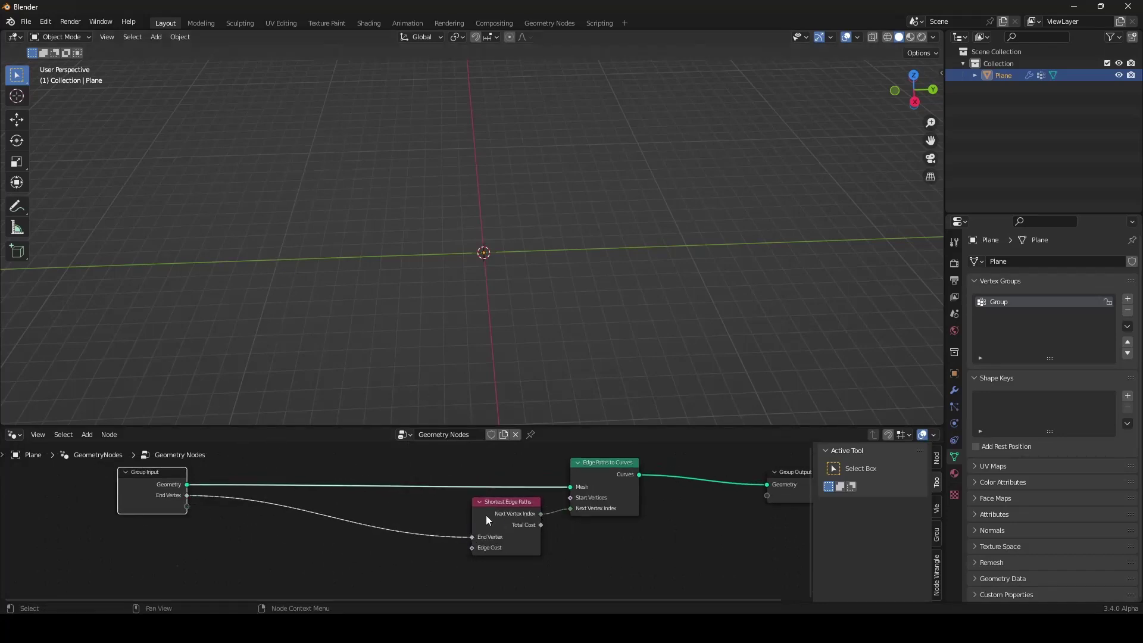
Switch the modifier's End Vertex input to attribute mode and assign the vertex group "Group" to it
{"action": "left_click", "coordinate": [954, 389]}
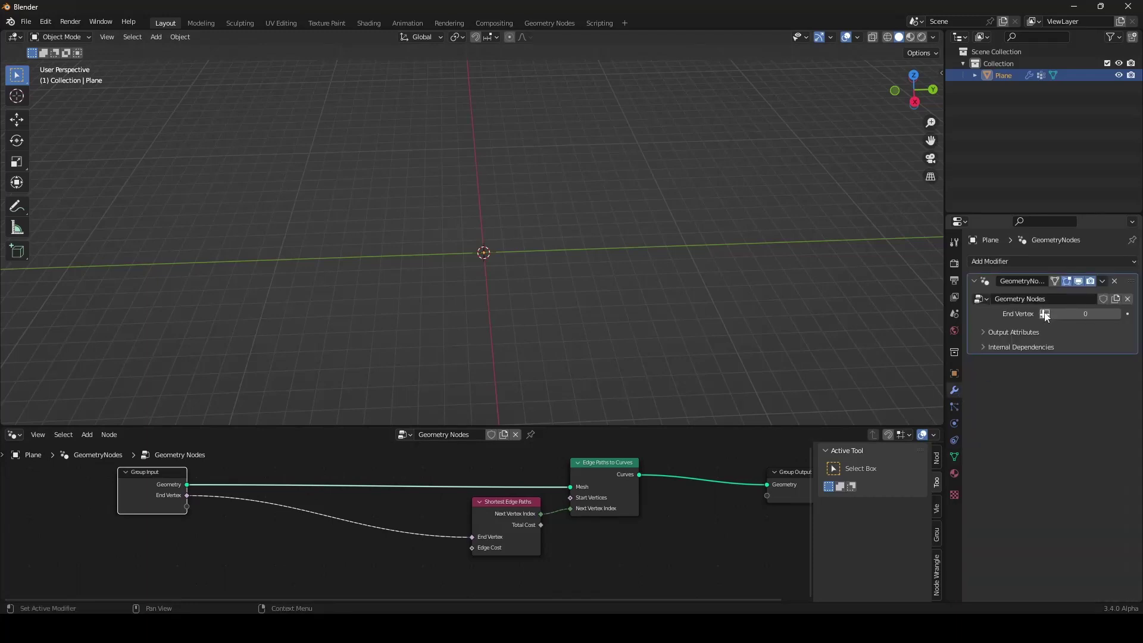
{"action": "left_click", "coordinate": [1045, 314]}
{"action": "left_click", "coordinate": [1052, 315]}
{"action": "left_click", "coordinate": [1048, 392]}
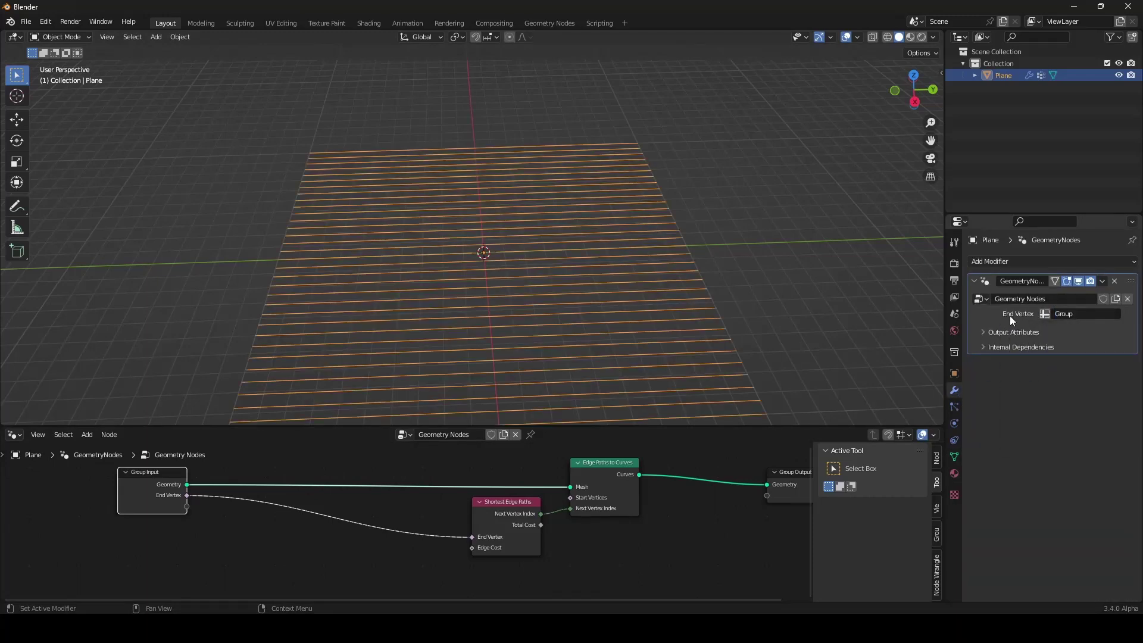
Examine the generated curves from several angles and compare them with the plane's mesh and selected border in Edit Mode
{"action": "scroll", "coordinate": [558, 281], "scroll_direction": "down", "scroll_amount": 2}
{"action": "middle_click_drag", "start_coordinate": [555, 281], "coordinate": [540, 326]}
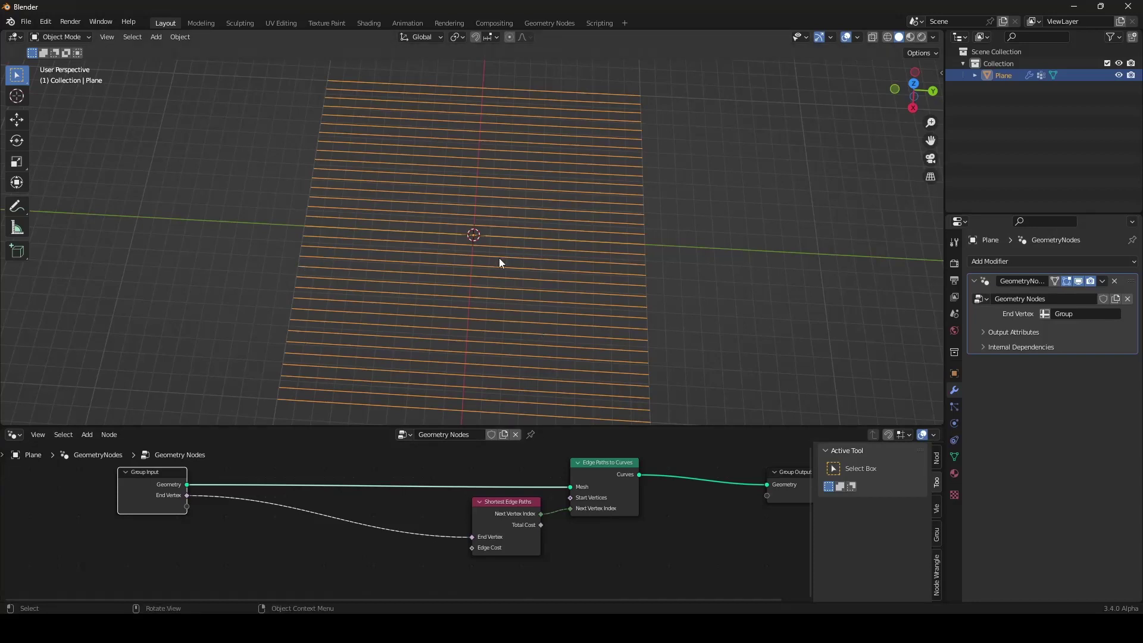
{"action": "middle_click_drag", "start_coordinate": [307, 257], "coordinate": [353, 283]}
{"action": "scroll", "coordinate": [350, 269], "scroll_direction": "up", "scroll_amount": 2}
{"action": "scroll", "coordinate": [352, 283], "scroll_direction": "up", "scroll_amount": 2}
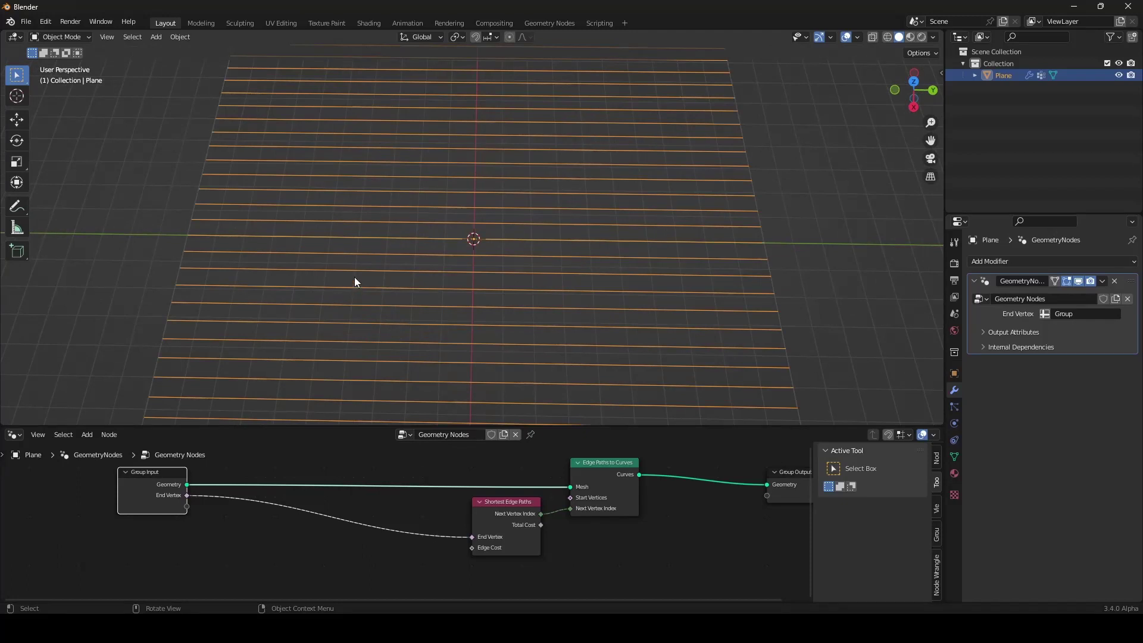
{"action": "key", "text": "Tab"}
{"action": "middle_click_drag", "start_coordinate": [398, 249], "coordinate": [452, 226]}
{"action": "scroll", "coordinate": [452, 226], "scroll_direction": "down", "scroll_amount": 2}
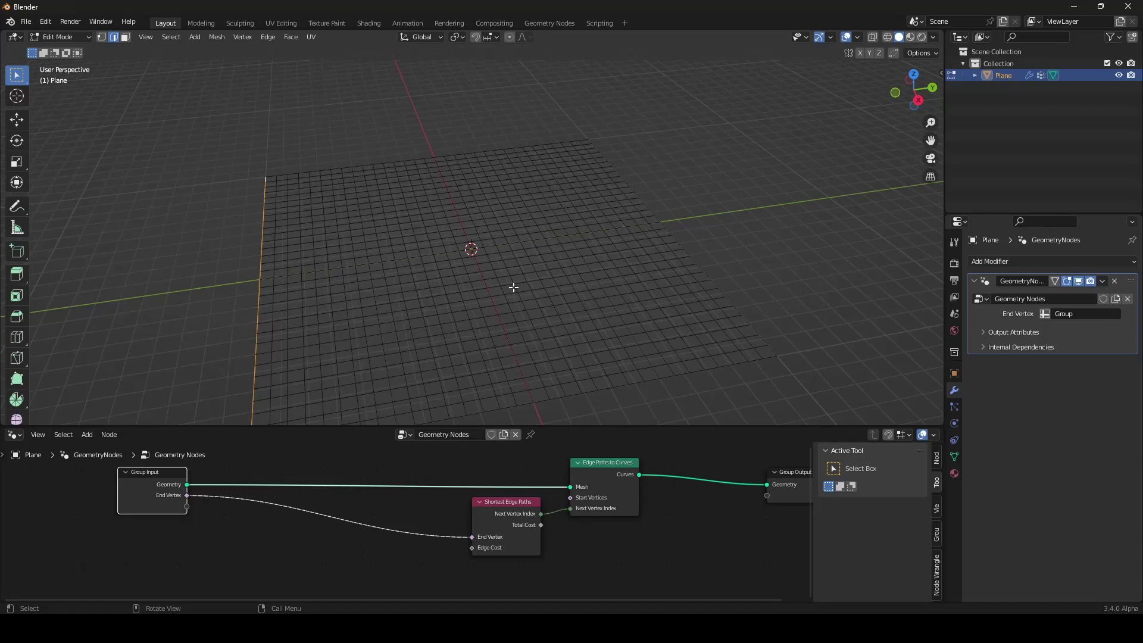
{"action": "key", "text": "Tab"}
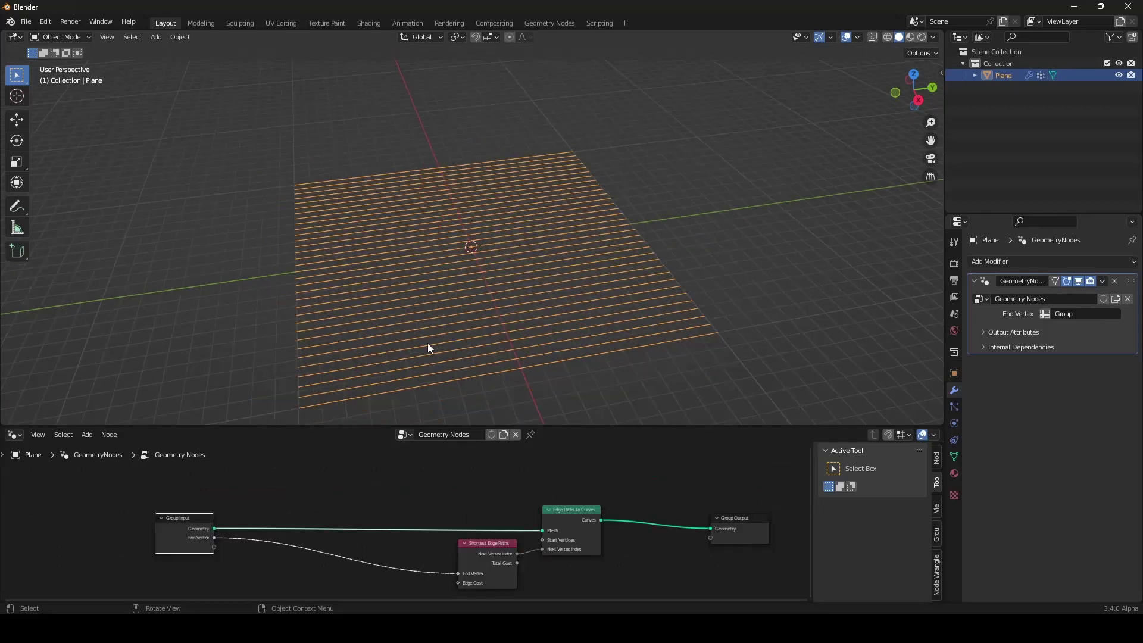
{"action": "mouse_move", "coordinate": [428, 343]}
{"action": "middle_mouse_down"}
{"action": "mouse_move", "coordinate": [506, 359]}
{"action": "mouse_move", "coordinate": [558, 406]}
{"action": "mouse_move", "coordinate": [427, 329]}
{"action": "middle_mouse_up"}
{"action": "scroll", "coordinate": [427, 332], "scroll_direction": "up", "scroll_amount": 5}
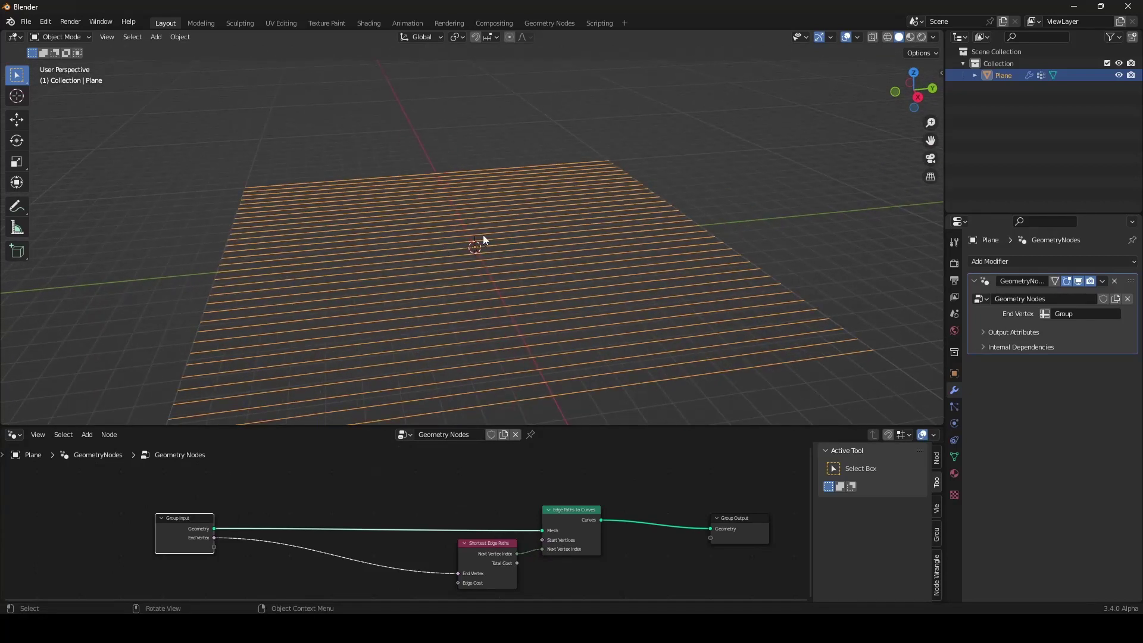
{"action": "scroll", "coordinate": [430, 524], "scroll_direction": "down", "scroll_amount": 1}
{"action": "middle_click_drag", "start_coordinate": [434, 528], "coordinate": [443, 505]}
{"action": "scroll", "coordinate": [444, 505], "scroll_direction": "up", "scroll_amount": 2}
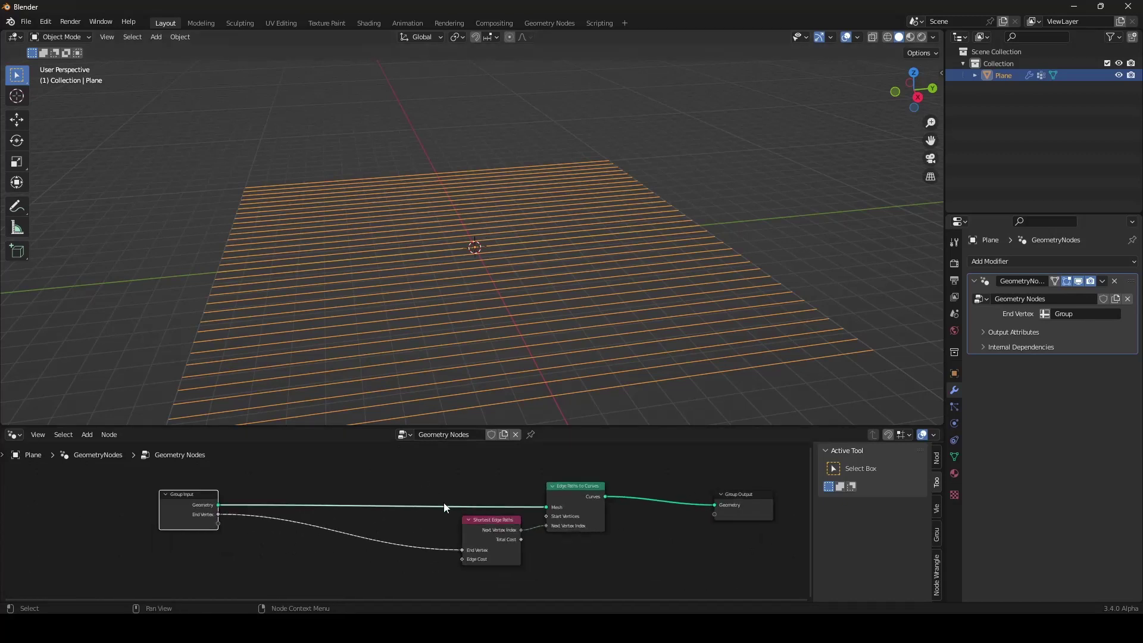
{"action": "left_click_drag", "start_coordinate": [504, 540], "coordinate": [480, 540]}
{"action": "key", "text": "Escape"}
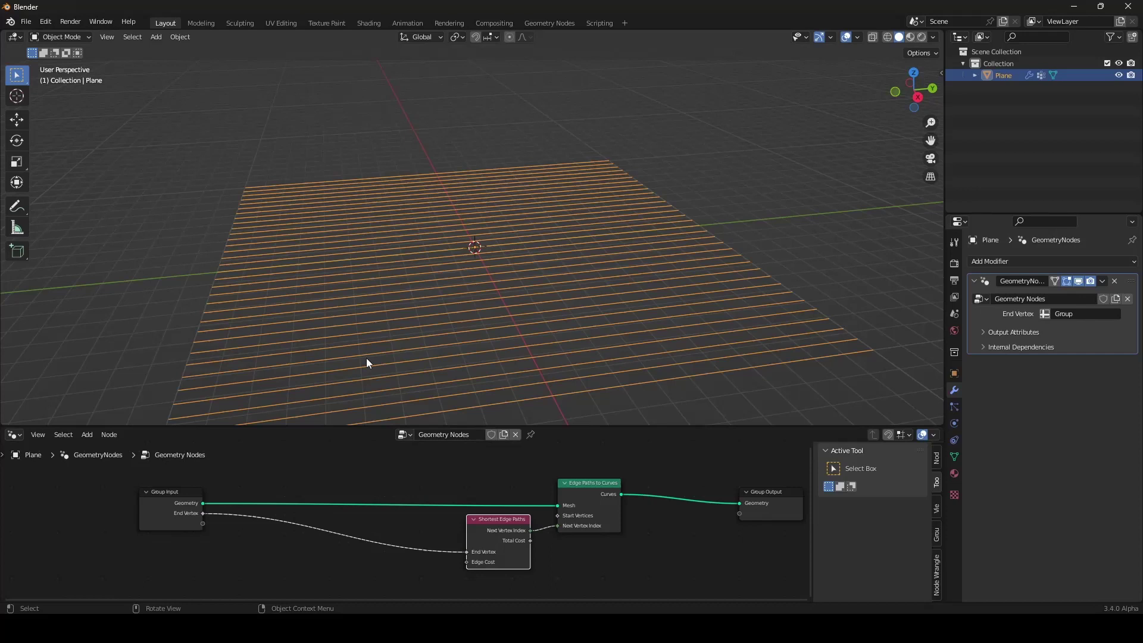
{"action": "scroll", "coordinate": [480, 541], "scroll_direction": "down", "scroll_amount": 3}
{"action": "middle_click_drag", "start_coordinate": [471, 569], "coordinate": [457, 563]}
{"action": "scroll", "coordinate": [457, 562], "scroll_direction": "up", "scroll_amount": 3}
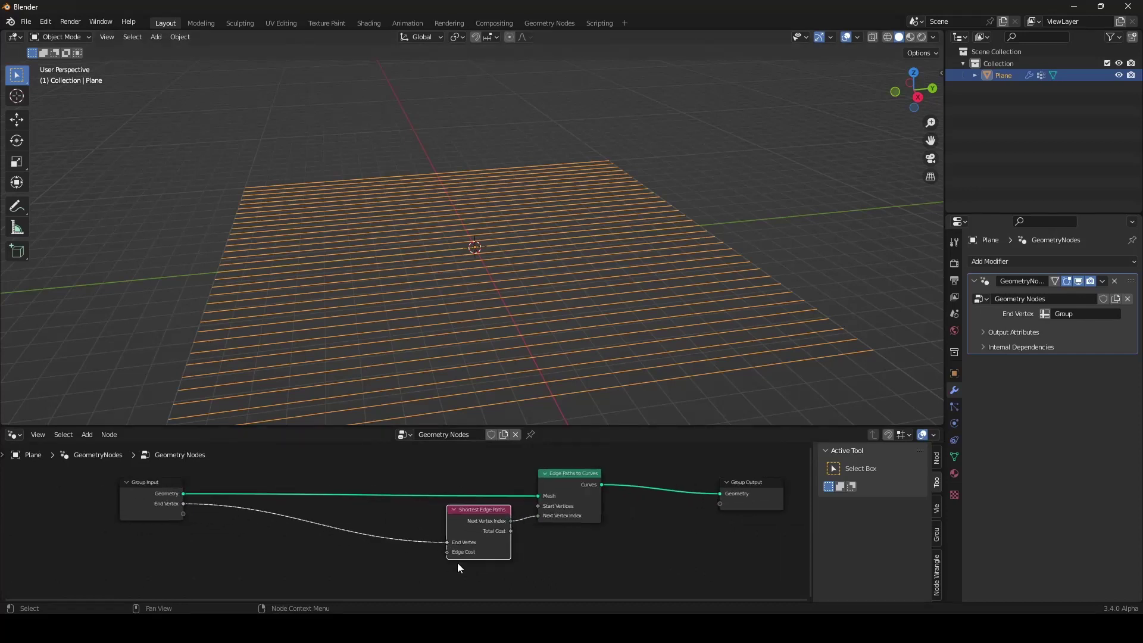
Insert a Set Position node into the geometry link between Group Input and Edge Paths to Curves
{"action": "scroll", "coordinate": [456, 561], "scroll_direction": "up", "scroll_amount": 1}
{"action": "middle_click_drag", "start_coordinate": [415, 502], "coordinate": [418, 566]}
{"action": "key", "text": "shift+a"}
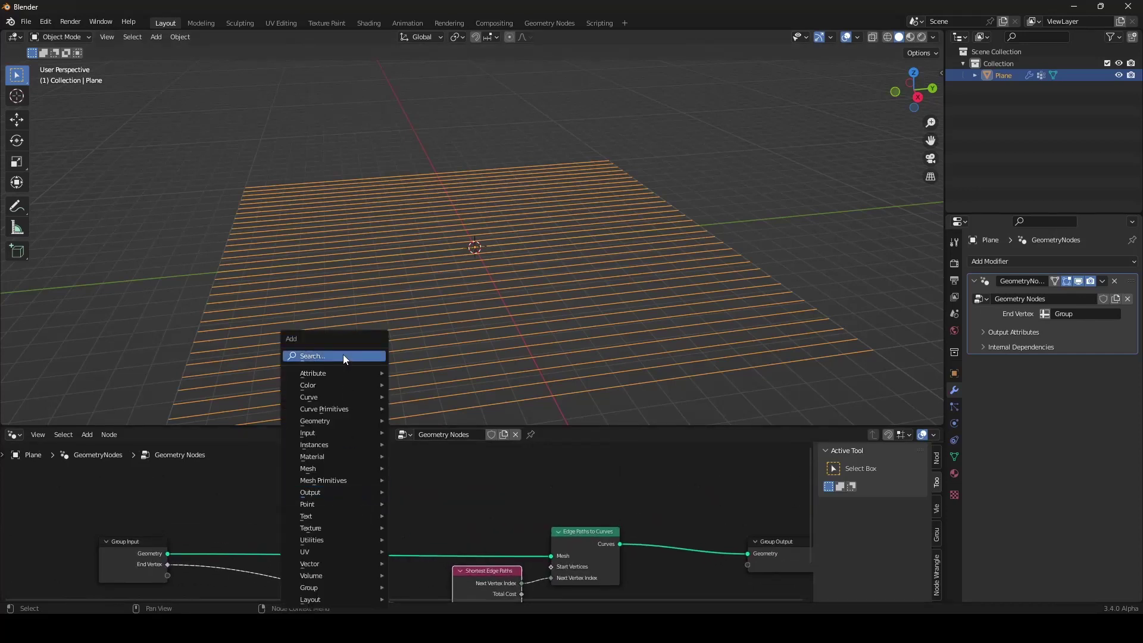
{"action": "left_click", "coordinate": [344, 358]}
{"action": "type", "text": "set"}
{"action": "left_click", "coordinate": [369, 388]}
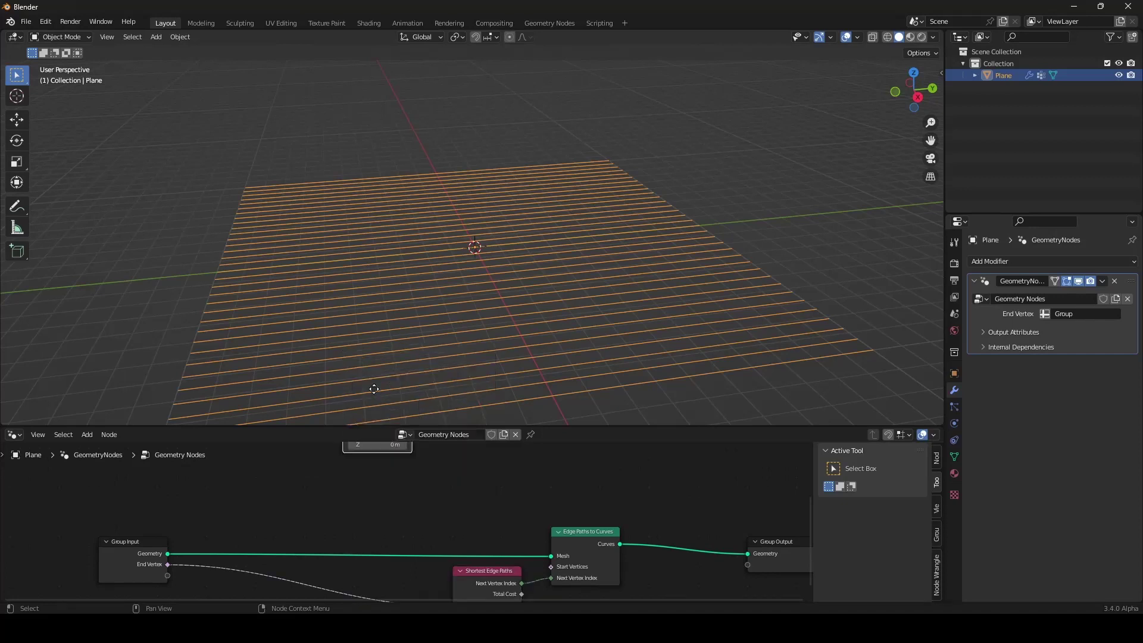
{"action": "left_click", "coordinate": [408, 510]}
{"action": "left_click_drag", "start_coordinate": [408, 511], "coordinate": [480, 474]}
{"action": "middle_click_drag", "start_coordinate": [403, 474], "coordinate": [410, 508]}
Add a Noise Texture node above the Group Input node
{"action": "key", "text": "shift+a"}
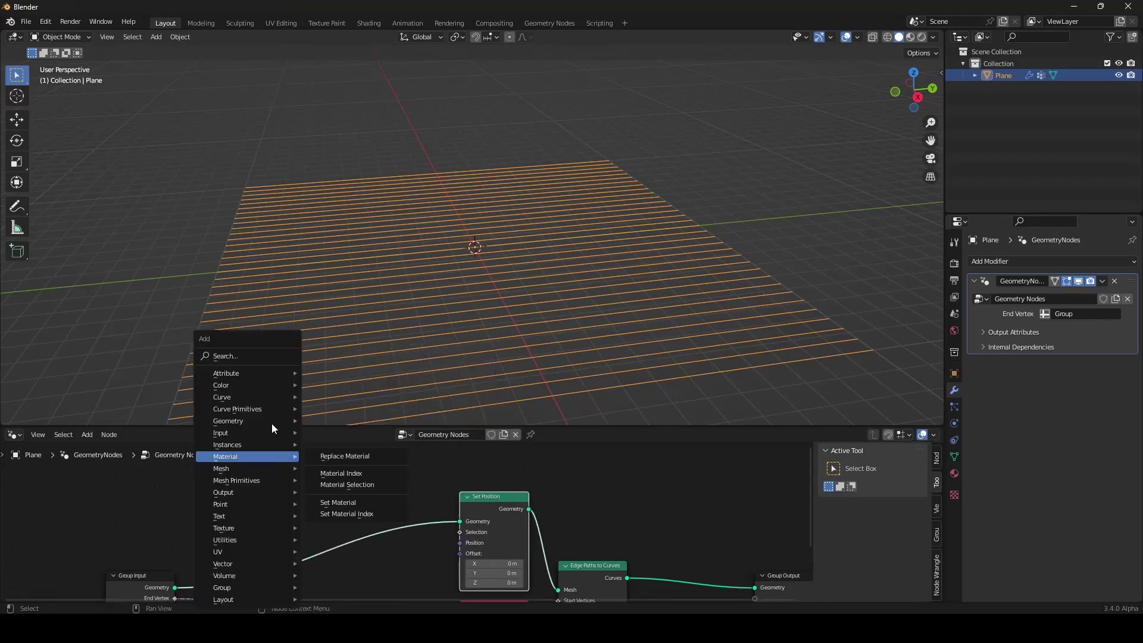
{"action": "left_click", "coordinate": [247, 358]}
{"action": "type", "text": "noi"}
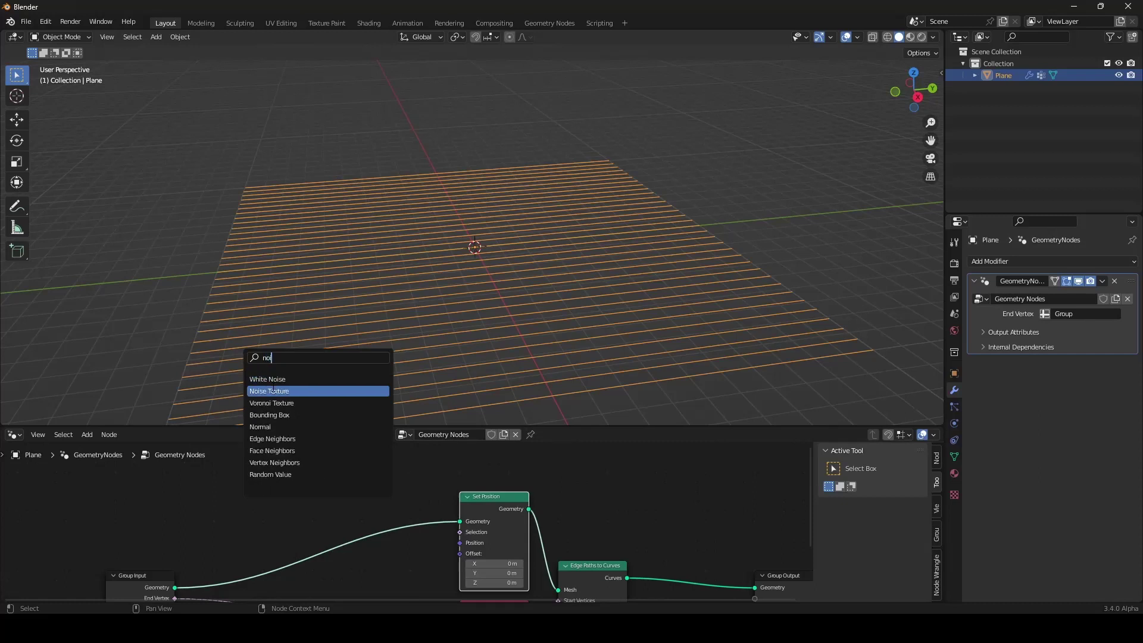
{"action": "left_click", "coordinate": [255, 393]}
{"action": "left_click", "coordinate": [210, 480]}
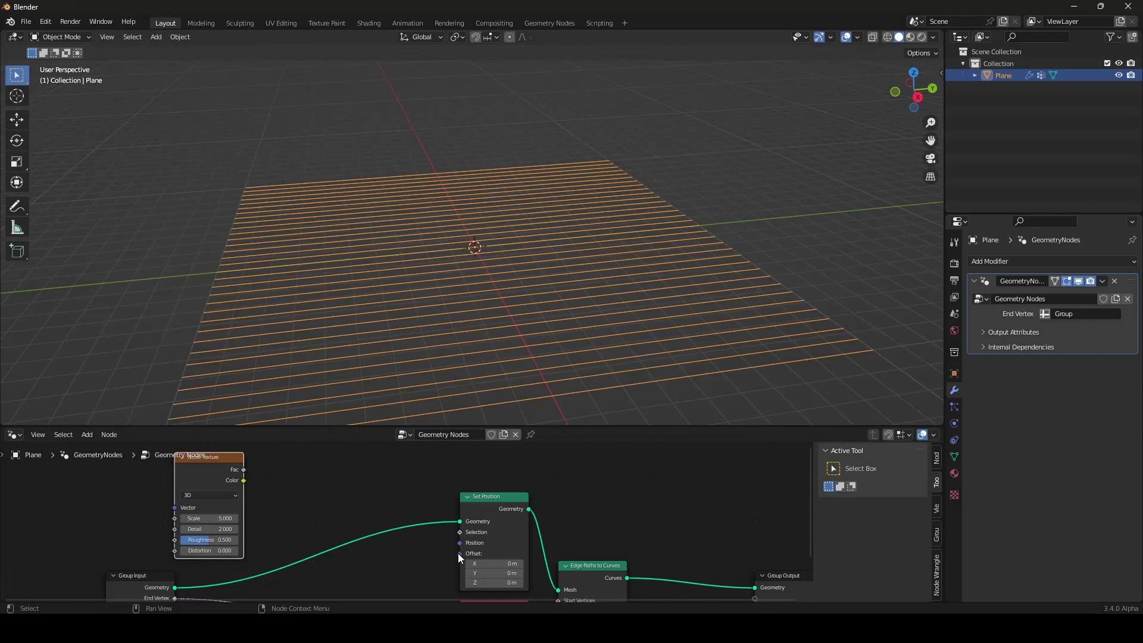
Add a Combine XYZ node between the Noise Texture and Set Position nodes
{"action": "key", "text": "shift+a"}
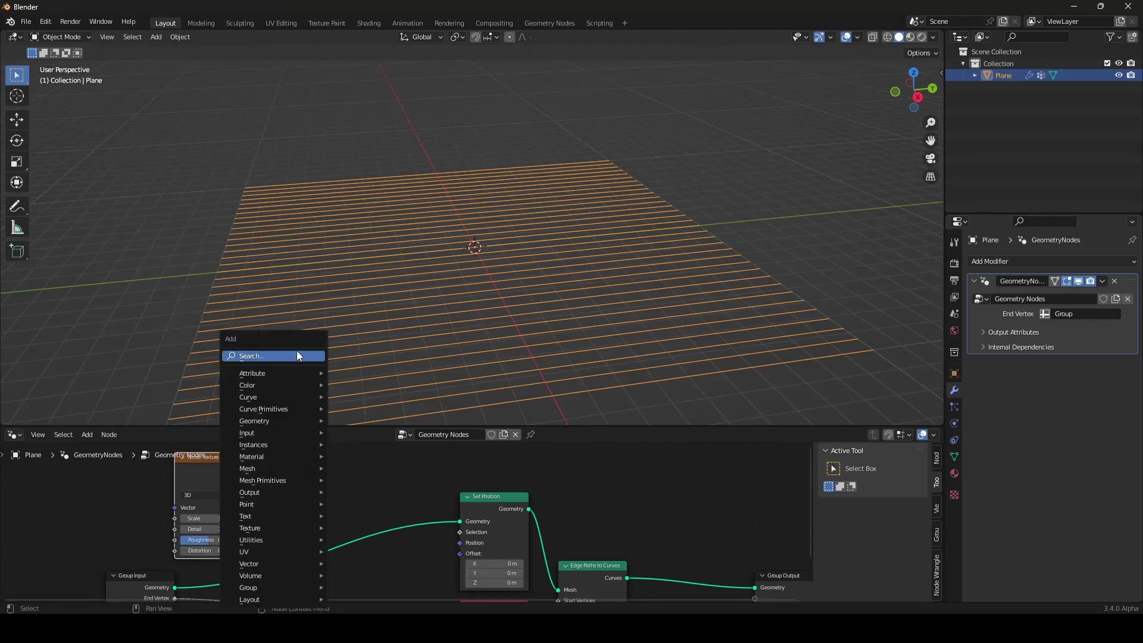
{"action": "left_click", "coordinate": [296, 352]}
{"action": "type", "text": "comb"}
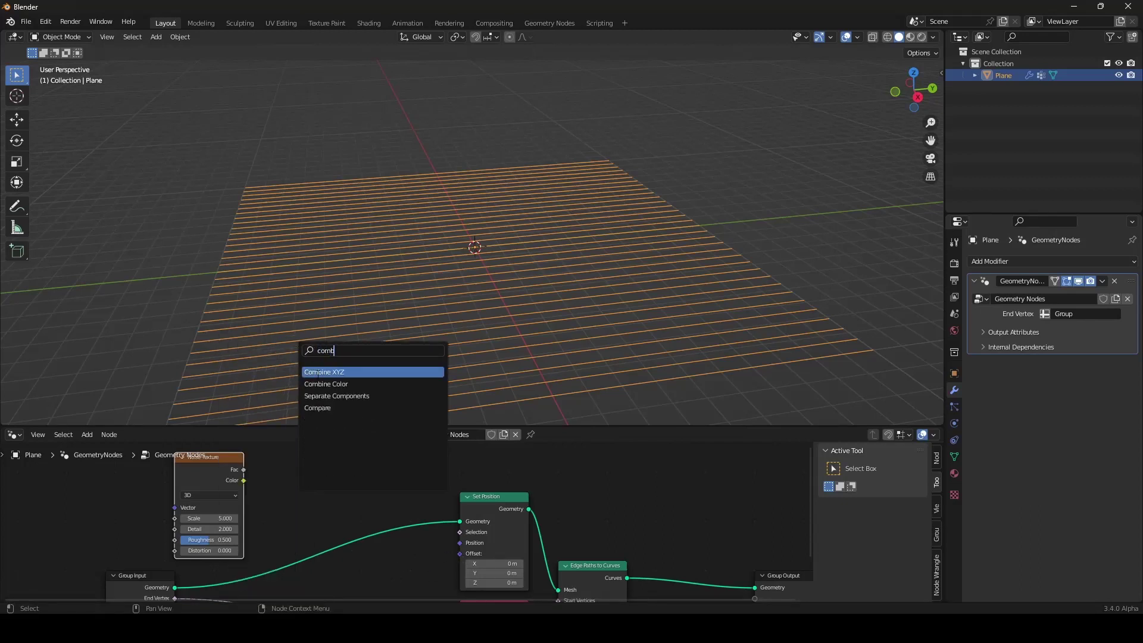
{"action": "left_click", "coordinate": [331, 372]}
{"action": "left_click", "coordinate": [327, 462]}
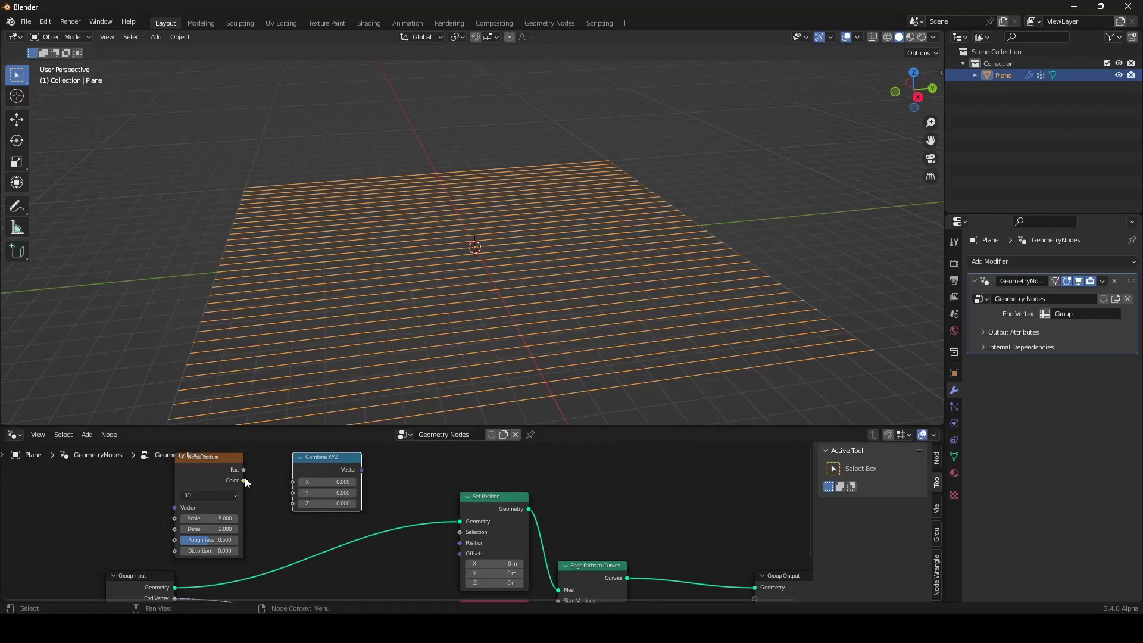
Feed the Noise Texture Fac into the Z of Combine XYZ and its Vector into the Set Position Offset
{"action": "left_click_drag", "start_coordinate": [244, 470], "coordinate": [292, 509]}
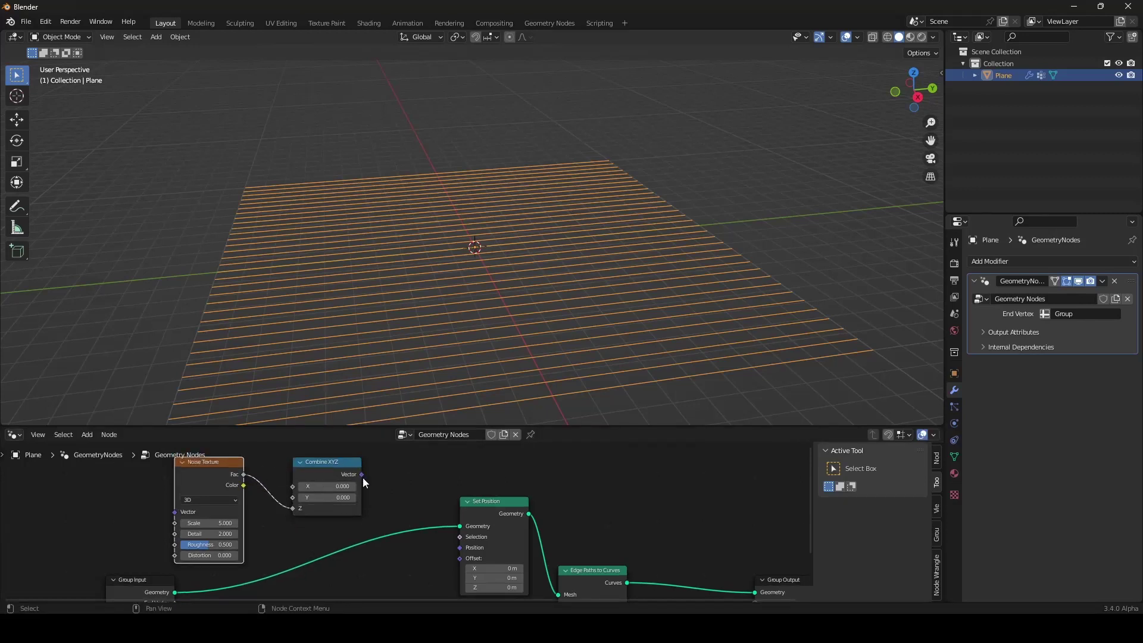
{"action": "left_click_drag", "start_coordinate": [362, 475], "coordinate": [459, 559]}
{"action": "middle_click_drag", "start_coordinate": [457, 263], "coordinate": [569, 350]}
{"action": "scroll", "coordinate": [482, 288], "scroll_direction": "down", "scroll_amount": 3}
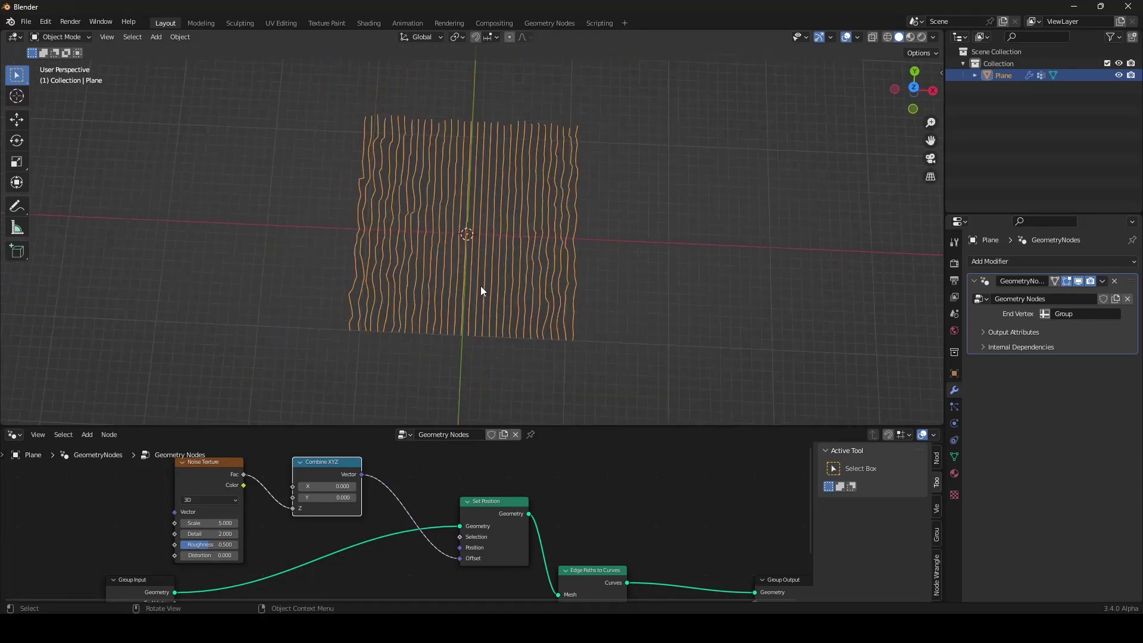
{"action": "middle_click_drag", "start_coordinate": [482, 288], "coordinate": [454, 197]}
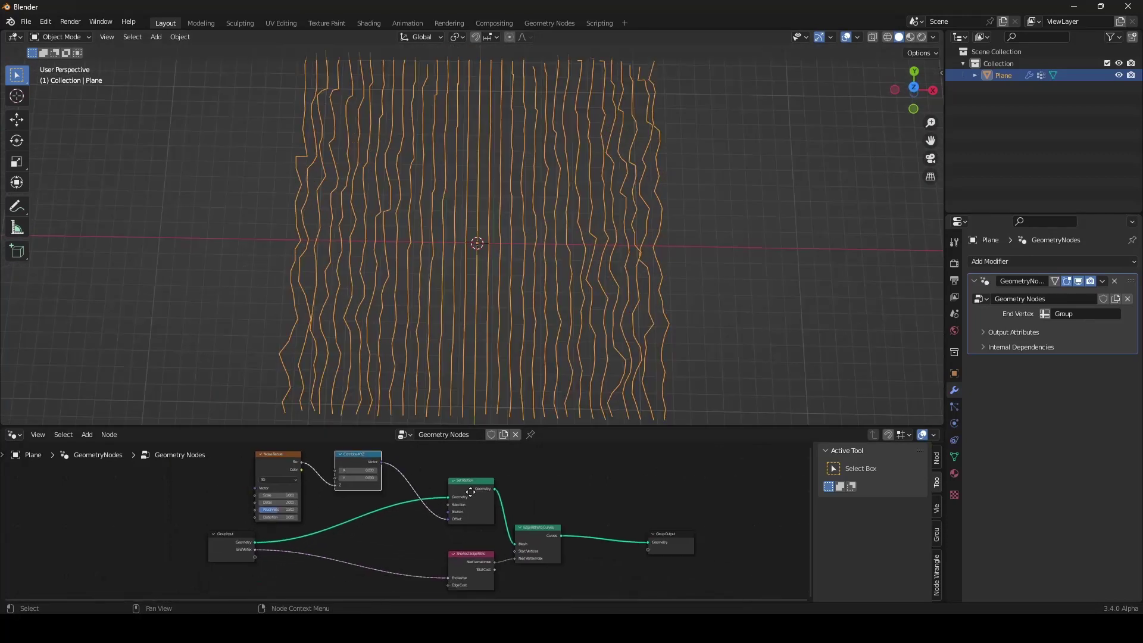
{"action": "middle_click_drag", "start_coordinate": [470, 491], "coordinate": [471, 576]}
{"action": "scroll", "coordinate": [448, 598], "scroll_direction": "up", "scroll_amount": 7}
{"action": "left_click_drag", "start_coordinate": [479, 522], "coordinate": [423, 532]}
{"action": "right_click", "coordinate": [429, 526]}
{"action": "scroll", "coordinate": [494, 542], "scroll_direction": "down", "scroll_amount": 3}
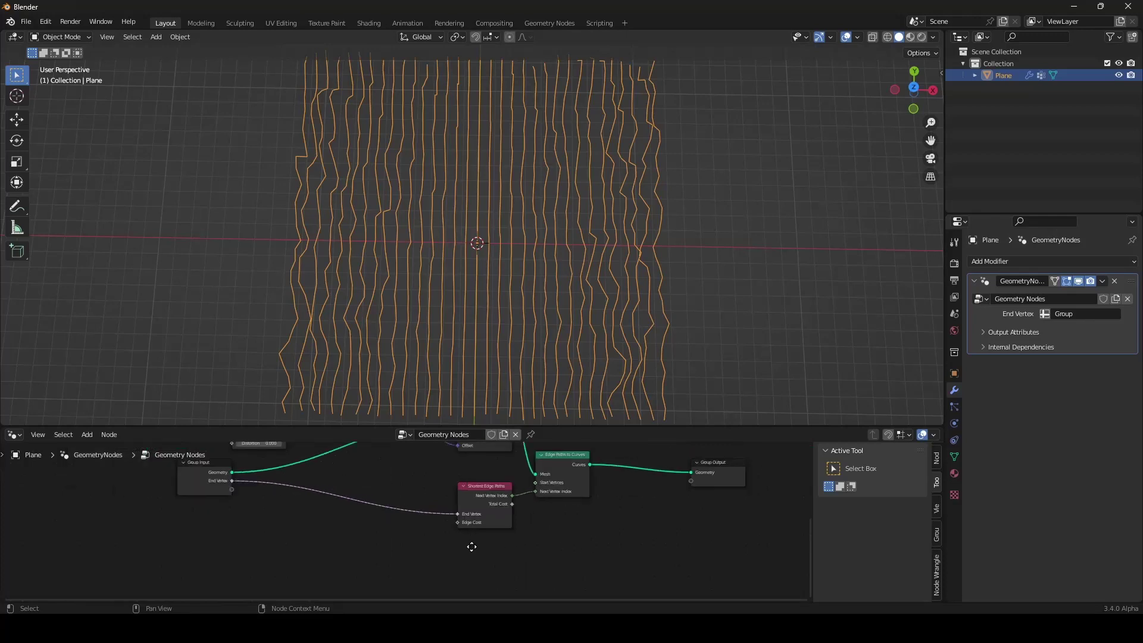
Add an Edge Vertices node below the Group Input node
{"action": "scroll", "coordinate": [489, 560], "scroll_direction": "up", "scroll_amount": 1}
{"action": "scroll", "coordinate": [484, 562], "scroll_direction": "up", "scroll_amount": 1}
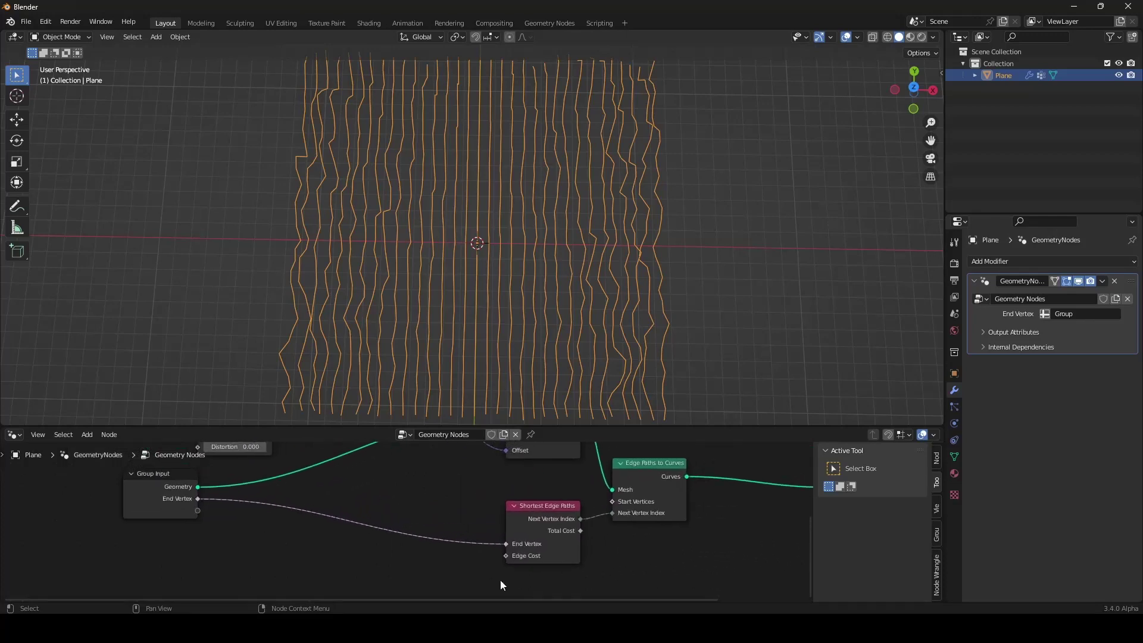
{"action": "scroll", "coordinate": [500, 580], "scroll_direction": "up", "scroll_amount": 1}
{"action": "middle_click_drag", "start_coordinate": [492, 572], "coordinate": [494, 576]}
{"action": "scroll", "coordinate": [452, 573], "scroll_direction": "down", "scroll_amount": 2}
{"action": "scroll", "coordinate": [444, 568], "scroll_direction": "up", "scroll_amount": 4}
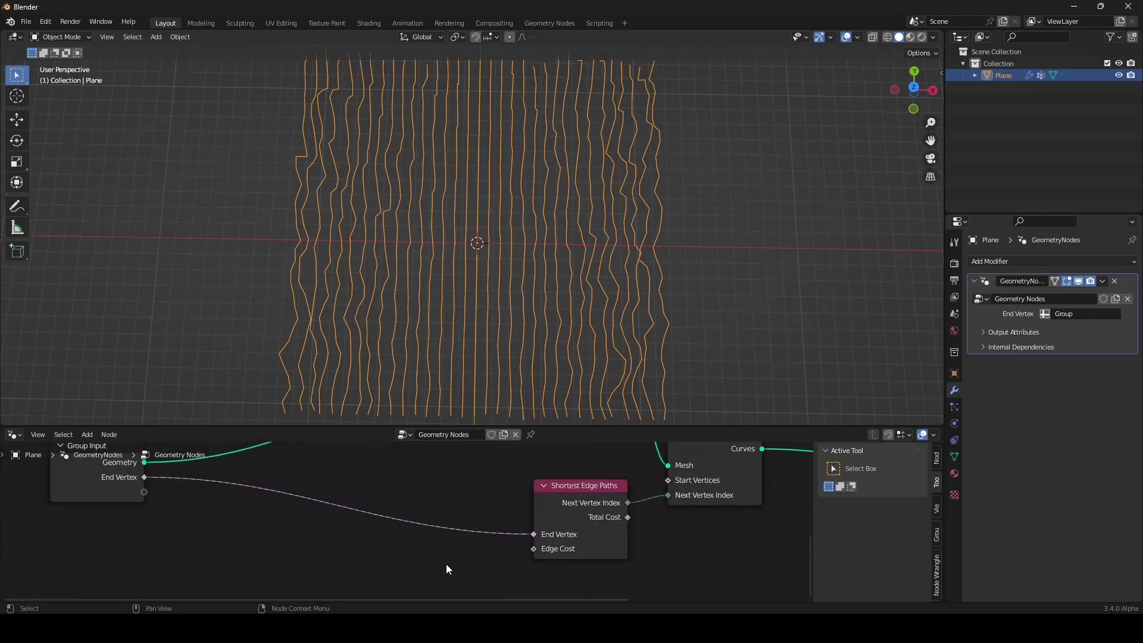
{"action": "scroll", "coordinate": [398, 527], "scroll_direction": "down", "scroll_amount": 1}
{"action": "scroll", "coordinate": [341, 492], "scroll_direction": "up", "scroll_amount": 2}
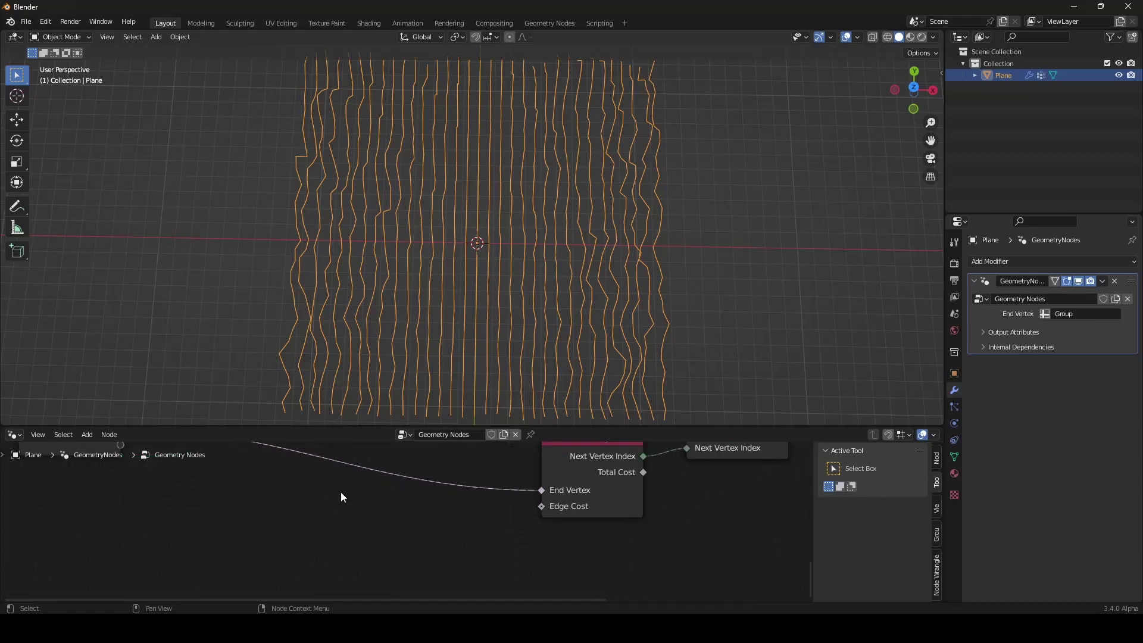
{"action": "key", "text": "shift+a"}
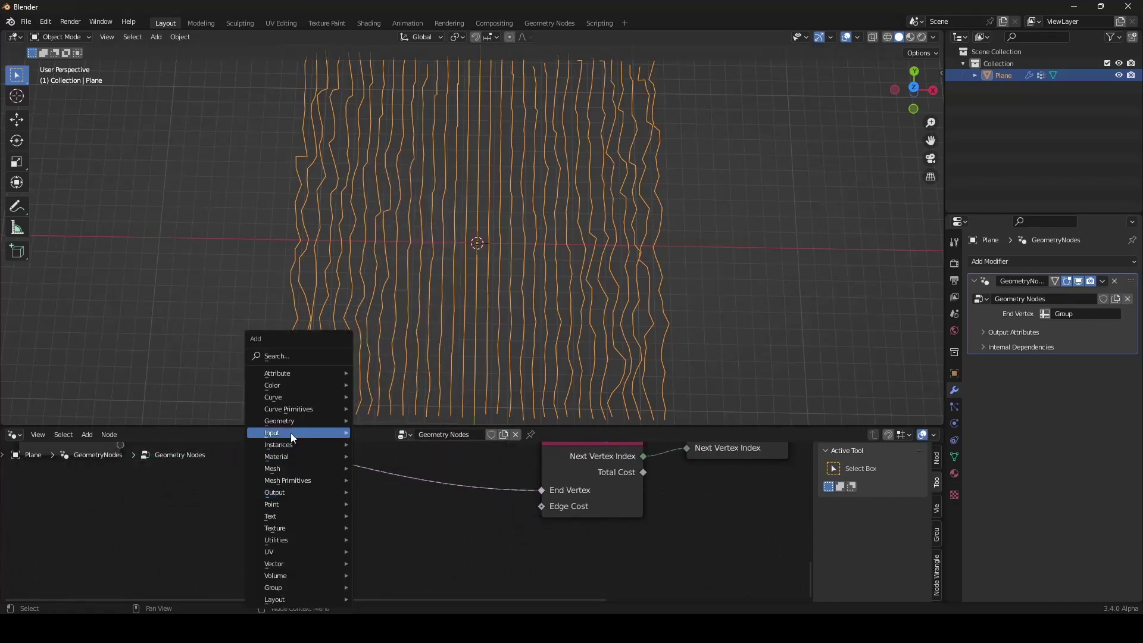
{"action": "mouse_move", "coordinate": [283, 468]}
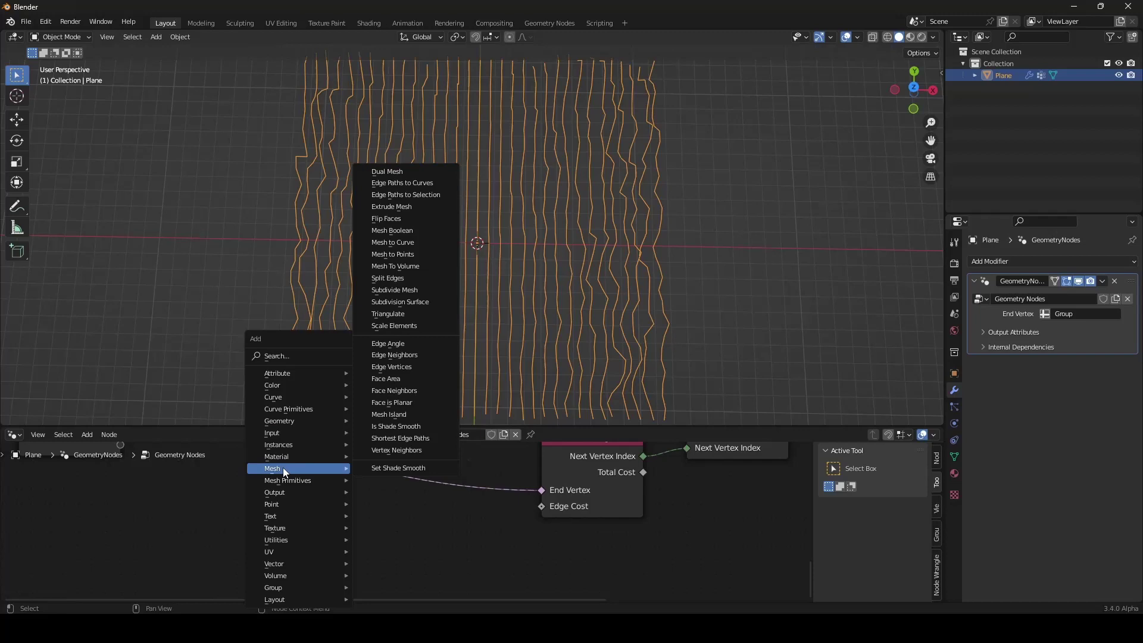
{"action": "left_click", "coordinate": [416, 367]}
{"action": "left_click", "coordinate": [179, 498]}
{"action": "scroll", "coordinate": [295, 525], "scroll_direction": "down", "scroll_amount": 2}
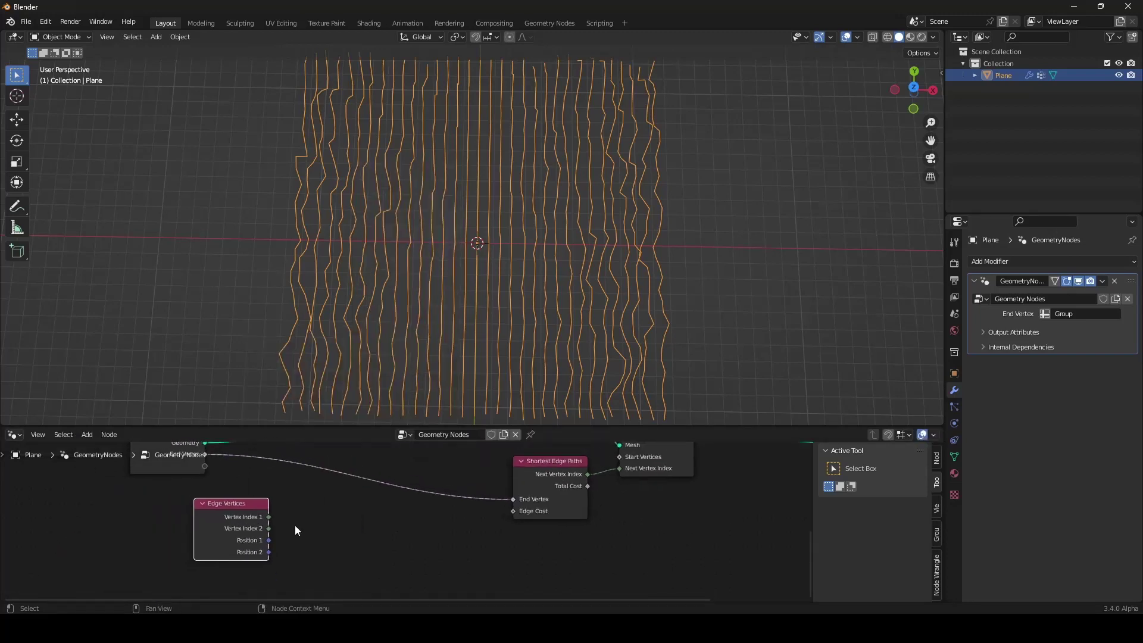
Add a Vector Math node beside Edge Vertices and set its operation to Distance
{"action": "scroll", "coordinate": [295, 525], "scroll_direction": "up", "scroll_amount": 2}
{"action": "key", "text": "shift+a"}
{"action": "type", "text": "ve"}
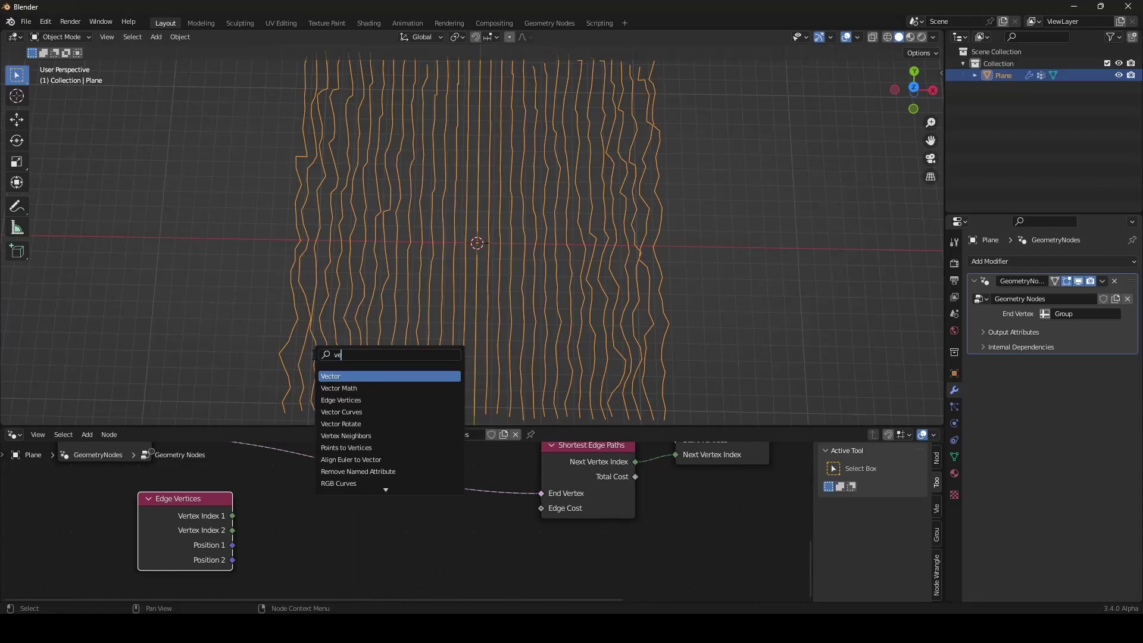
{"action": "type", "text": "ct"}
{"action": "left_click", "coordinate": [352, 389]}
{"action": "left_click", "coordinate": [332, 526]}
{"action": "middle_click_drag", "start_coordinate": [332, 527], "coordinate": [334, 522]}
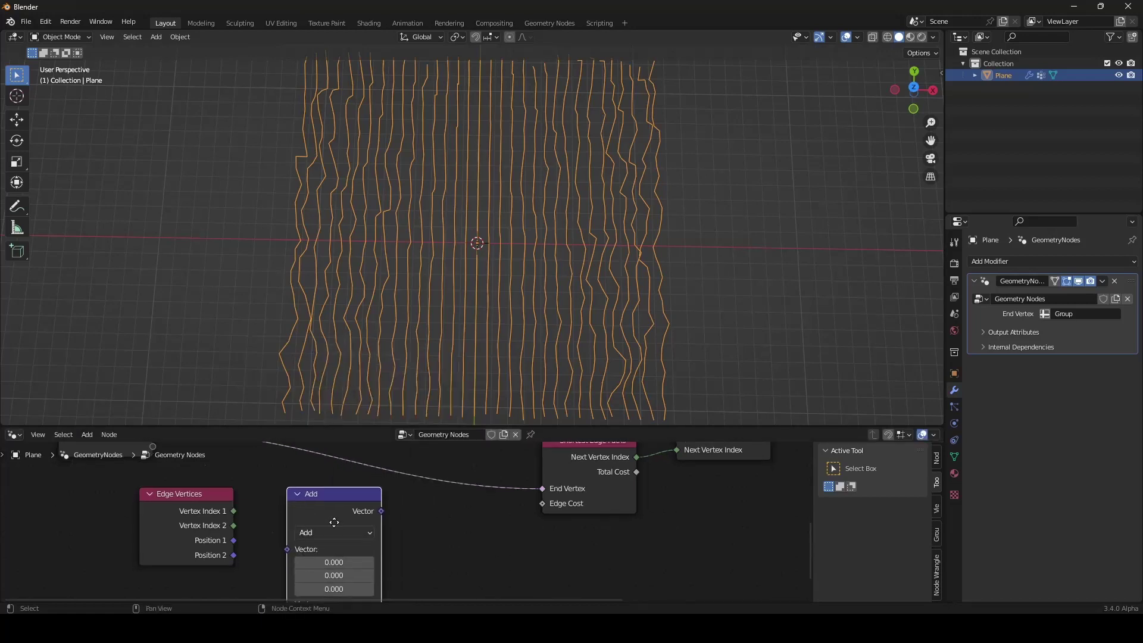
{"action": "left_click", "coordinate": [334, 522]}
{"action": "left_click", "coordinate": [332, 485]}
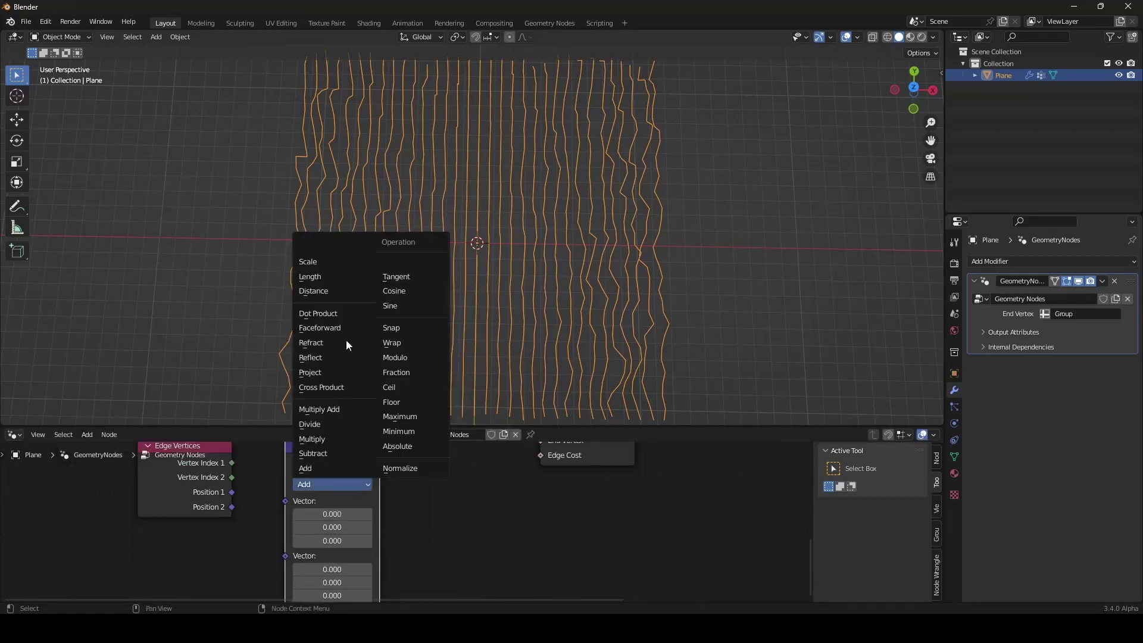
{"action": "left_click", "coordinate": [333, 290]}
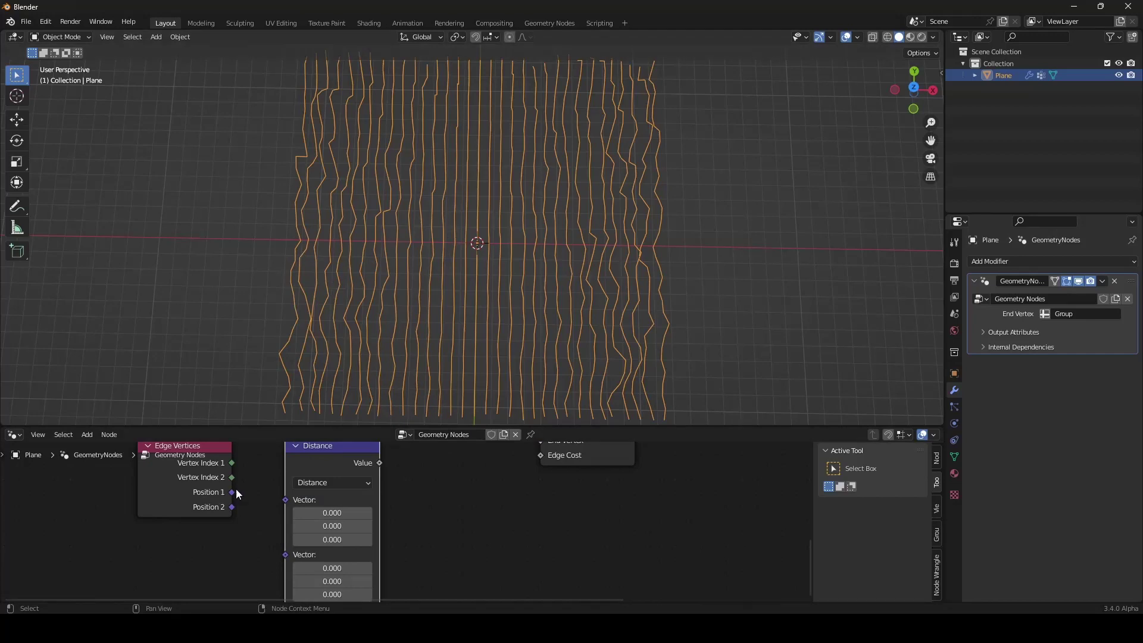
Feed Position 1 and Position 2 of Edge Vertices into the Distance node and its Value into the Edge Cost of Shortest Edge Paths
{"action": "left_click_drag", "start_coordinate": [237, 493], "coordinate": [311, 518]}
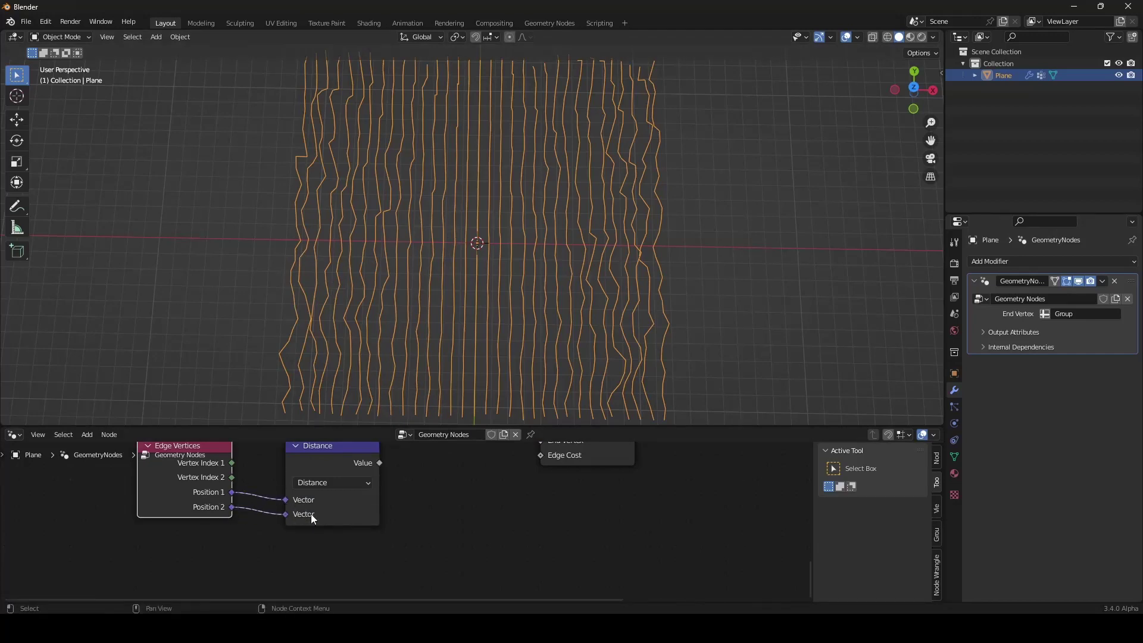
{"action": "scroll", "coordinate": [420, 489], "scroll_direction": "down", "scroll_amount": 3}
{"action": "middle_click_drag", "start_coordinate": [420, 489], "coordinate": [380, 555]}
{"action": "scroll", "coordinate": [380, 556], "scroll_direction": "up", "scroll_amount": 3}
{"action": "left_click_drag", "start_coordinate": [338, 532], "coordinate": [502, 552]}
{"action": "scroll", "coordinate": [525, 228], "scroll_direction": "down", "scroll_amount": 2}
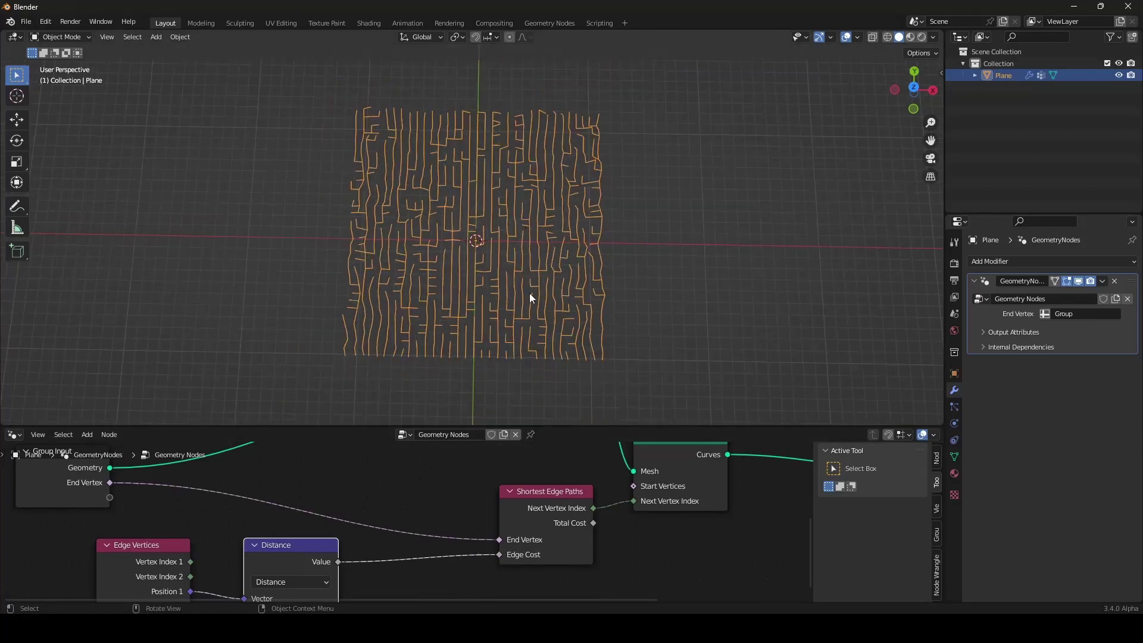
Examine the generated edge path curves in perspective and from the top view
{"action": "mouse_move", "coordinate": [529, 293]}
{"action": "middle_mouse_down"}
{"action": "mouse_move", "coordinate": [496, 231]}
{"action": "mouse_move", "coordinate": [527, 298]}
{"action": "middle_mouse_up"}
{"action": "scroll", "coordinate": [510, 244], "scroll_direction": "up", "scroll_amount": 3}
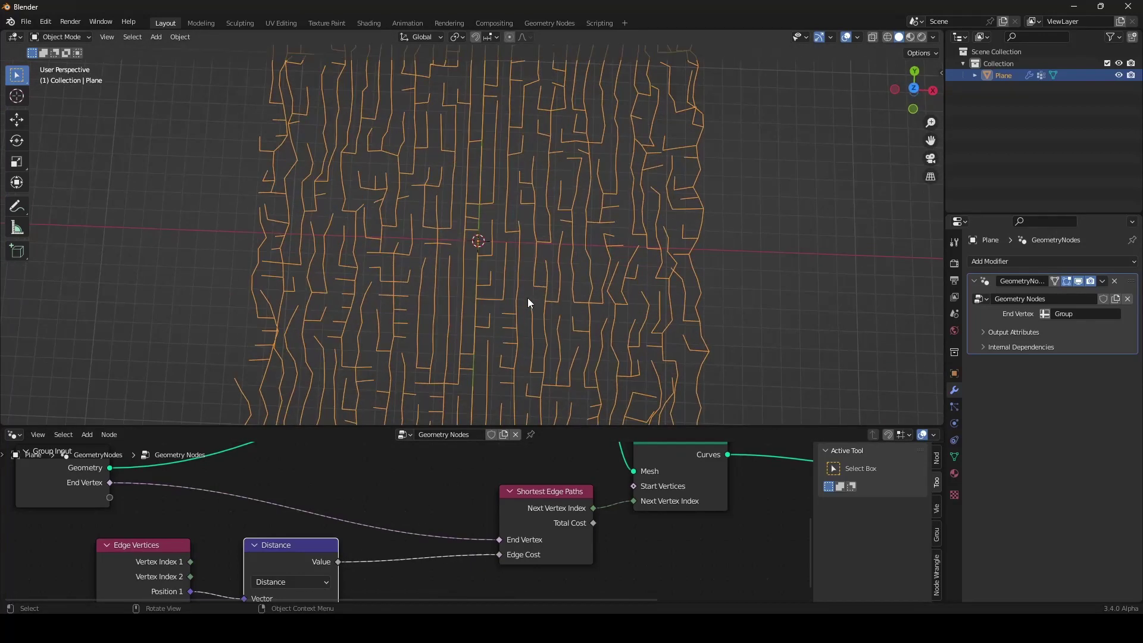
{"action": "key", "text": "KP_7"}
{"action": "scroll", "coordinate": [540, 289], "scroll_direction": "down", "scroll_amount": 1}
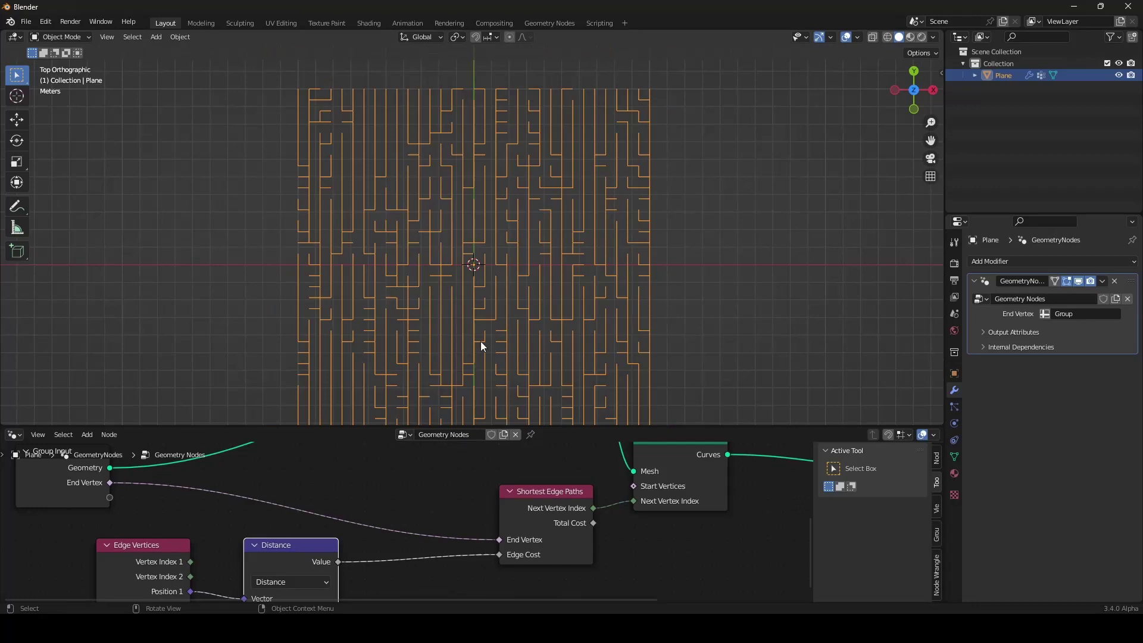
{"action": "scroll", "coordinate": [407, 522], "scroll_direction": "down", "scroll_amount": 1}
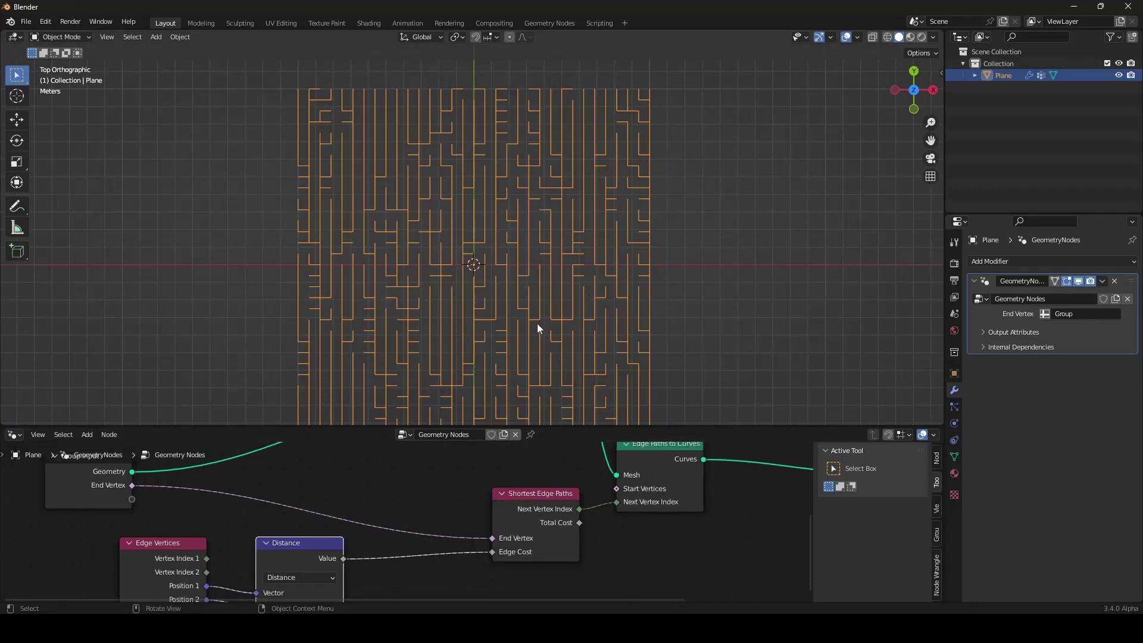
{"action": "scroll", "coordinate": [537, 323], "scroll_direction": "up", "scroll_amount": 1}
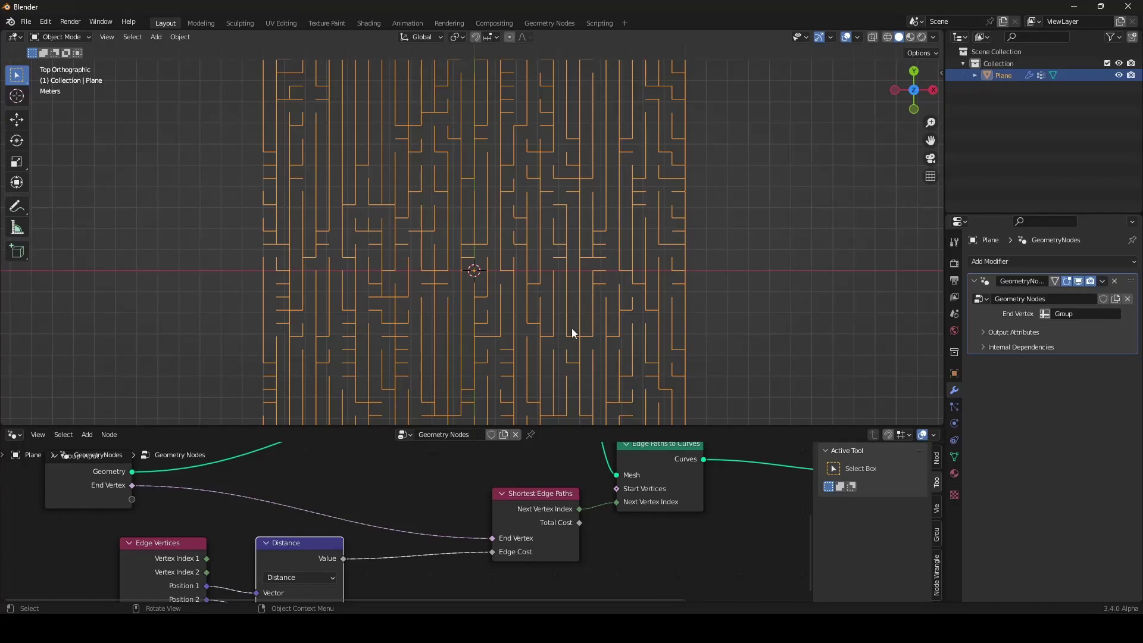
{"action": "mouse_move", "coordinate": [572, 341]}
{"action": "middle_mouse_down"}
{"action": "mouse_move", "coordinate": [575, 295]}
{"action": "mouse_move", "coordinate": [581, 321]}
{"action": "middle_mouse_up"}
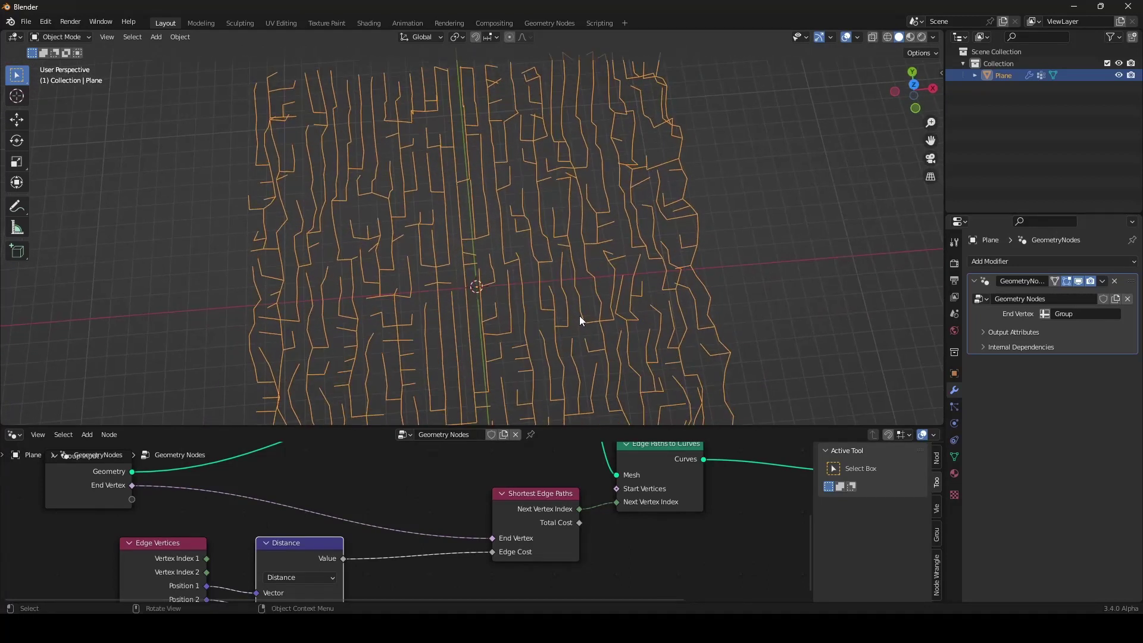
{"action": "key", "text": "KP_7"}
{"action": "scroll", "coordinate": [581, 316], "scroll_direction": "down", "scroll_amount": 2}
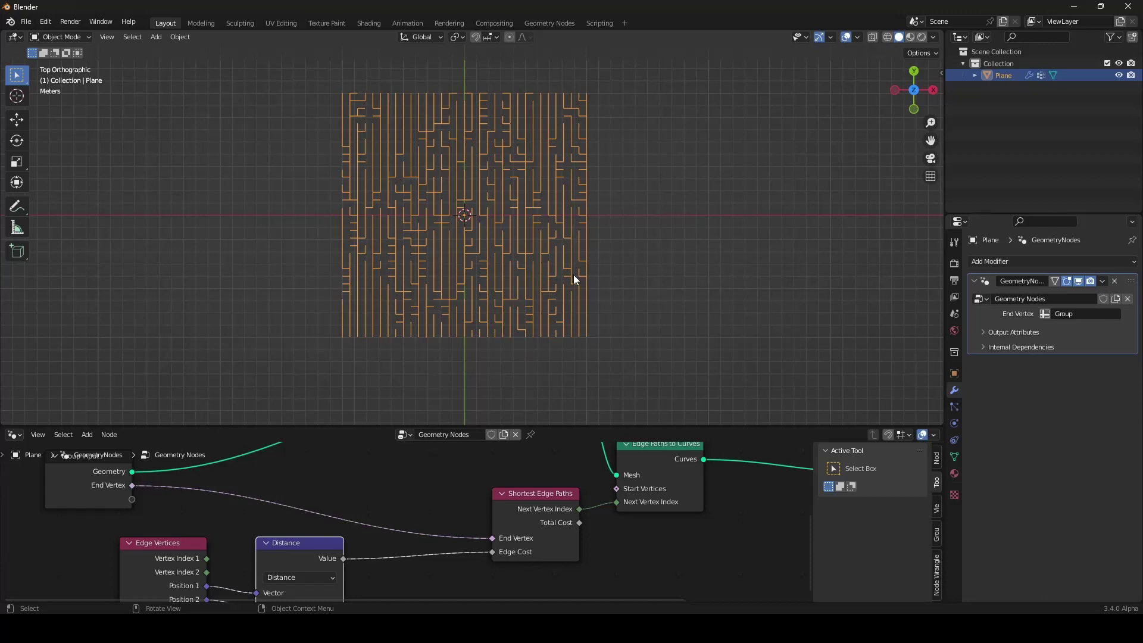
Inspect the plane's end-vertex edge in Edit Mode, then compare it with the curve paths in Object Mode
{"action": "key", "text": "Tab"}
{"action": "scroll", "coordinate": [482, 352], "scroll_direction": "up", "scroll_amount": 3}
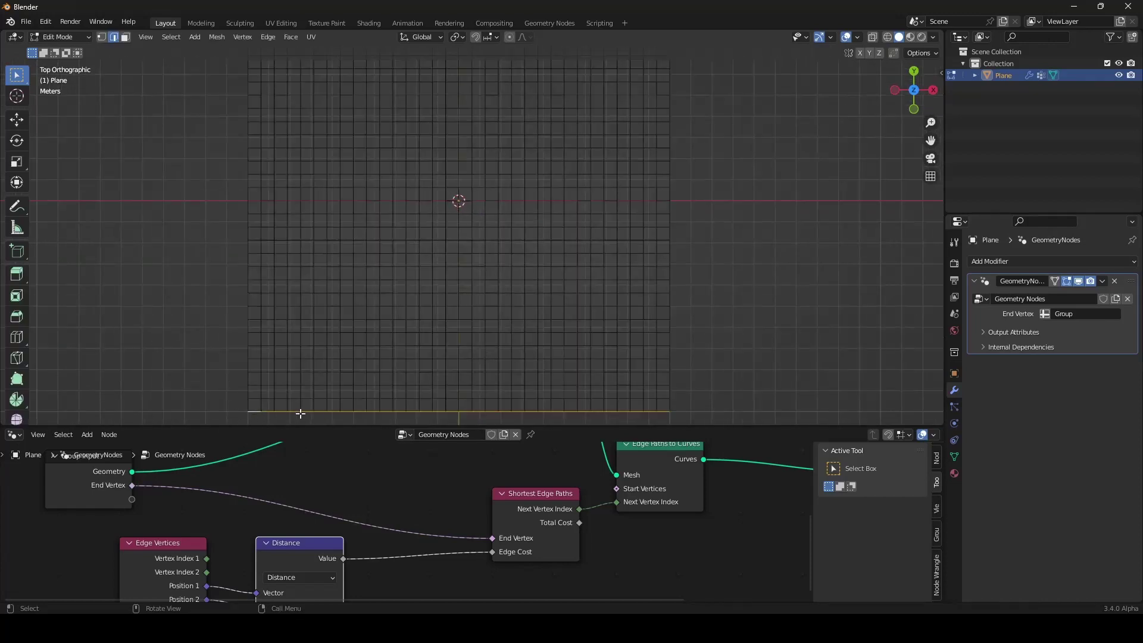
{"action": "scroll", "coordinate": [462, 408], "scroll_direction": "up", "scroll_amount": 5}
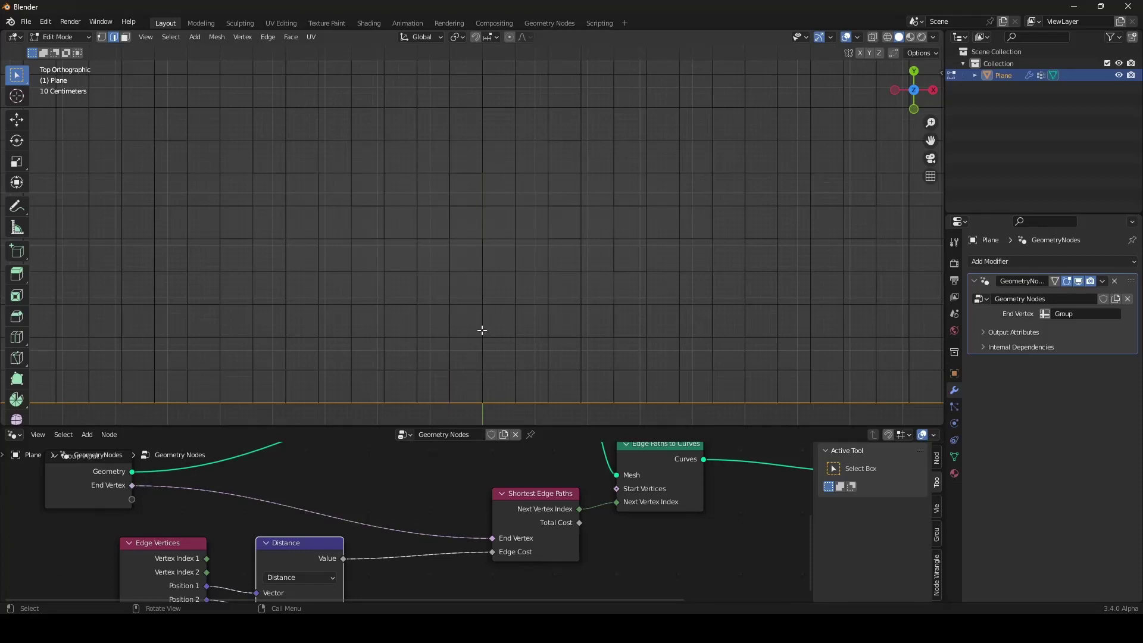
{"action": "key", "text": "Tab"}
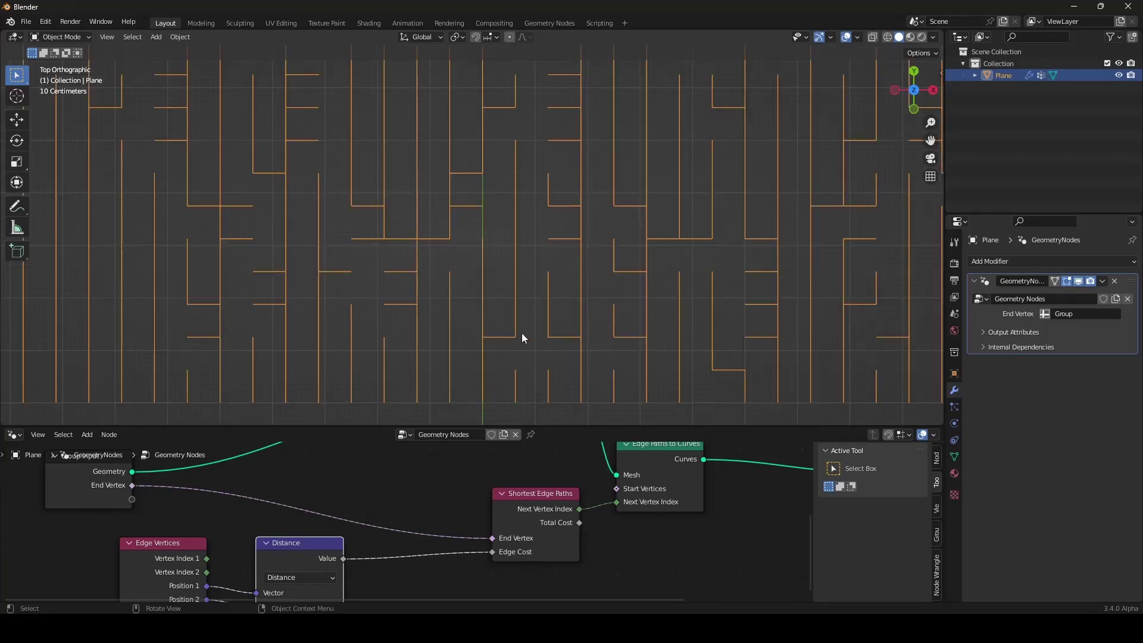
{"action": "scroll", "coordinate": [514, 262], "scroll_direction": "down", "scroll_amount": 5}
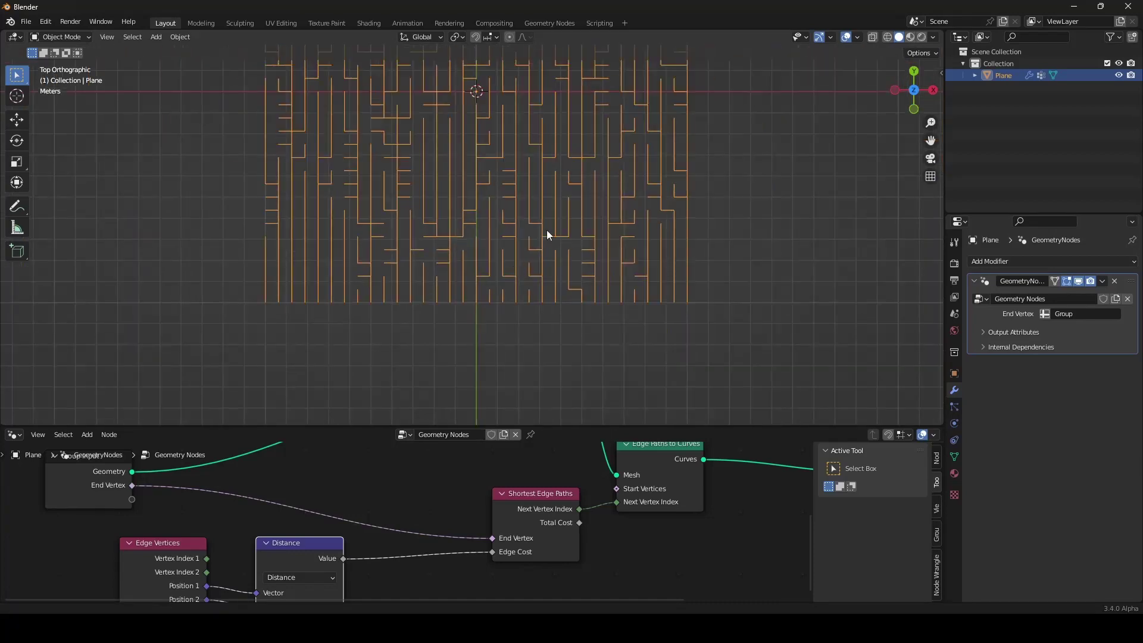
{"action": "scroll", "coordinate": [395, 455], "scroll_direction": "down", "scroll_amount": 7}
{"action": "middle_click_drag", "start_coordinate": [395, 456], "coordinate": [290, 506]}
{"action": "scroll", "coordinate": [289, 505], "scroll_direction": "up", "scroll_amount": 6}
{"action": "scroll", "coordinate": [497, 355], "scroll_direction": "up", "scroll_amount": 5}
{"action": "middle_click_drag", "start_coordinate": [496, 355], "coordinate": [489, 273], "text": "shift"}
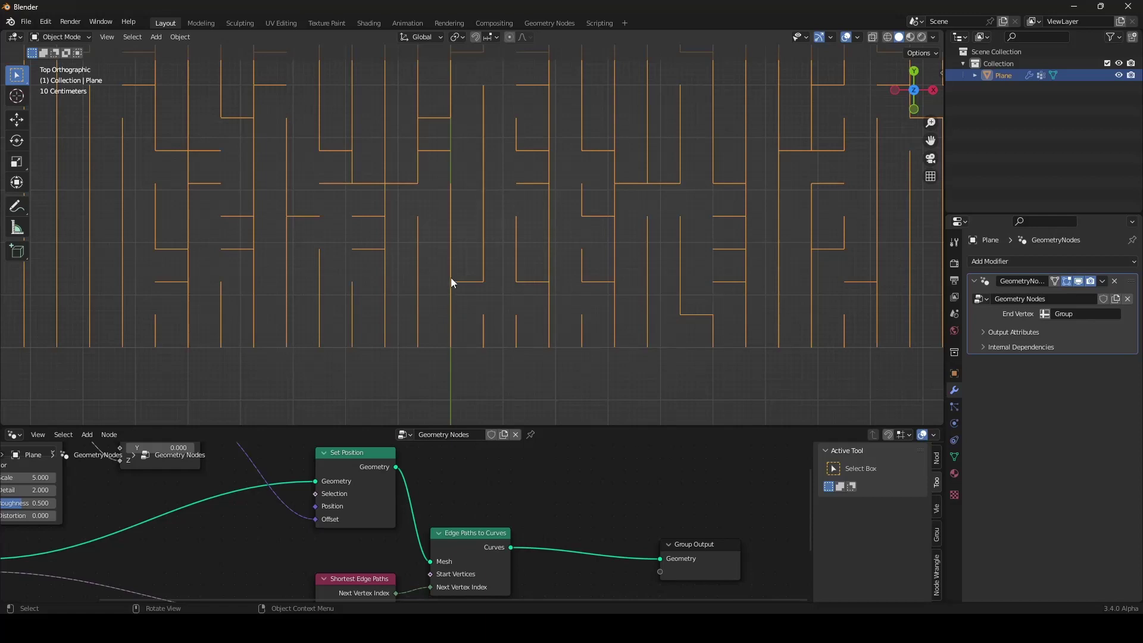
{"action": "scroll", "coordinate": [480, 286], "scroll_direction": "down", "scroll_amount": 5}
{"action": "scroll", "coordinate": [494, 325], "scroll_direction": "up", "scroll_amount": 2}
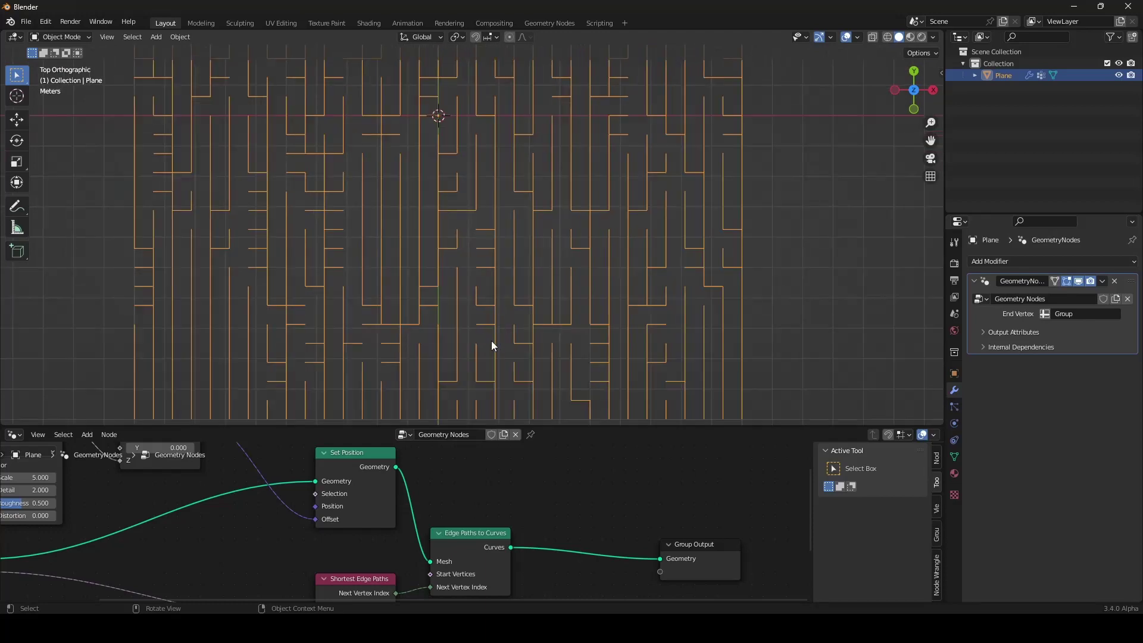
Insert a Resample Curve node between Edge Paths to Curves and Group Output with a Count of 30
{"action": "scroll", "coordinate": [531, 535], "scroll_direction": "down", "scroll_amount": 3}
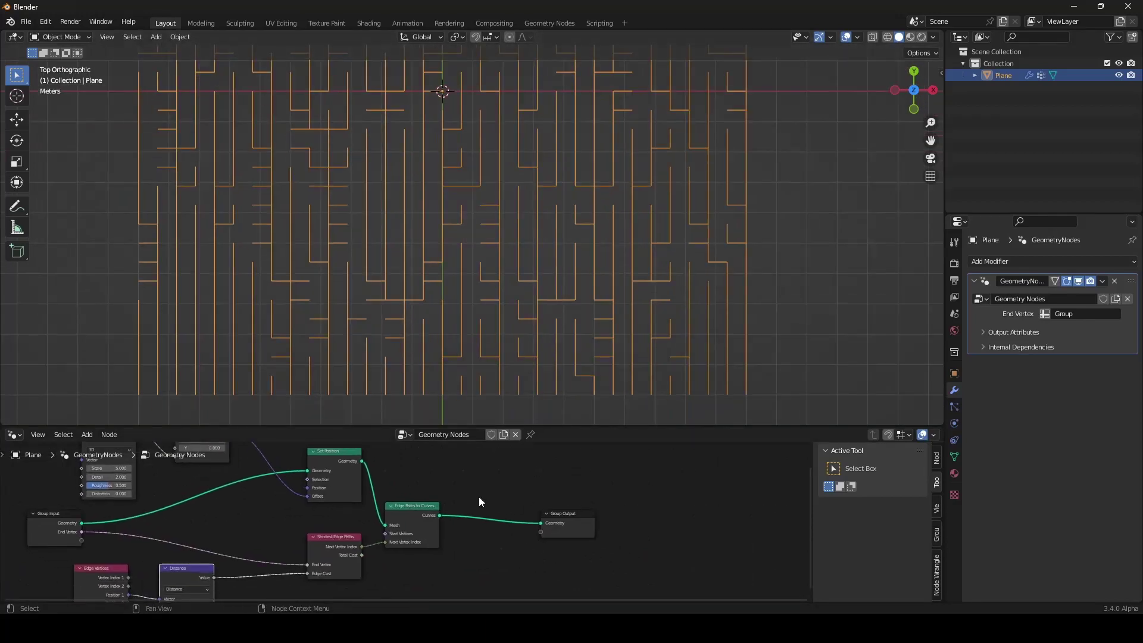
{"action": "scroll", "coordinate": [480, 498], "scroll_direction": "up", "scroll_amount": 3}
{"action": "key", "text": "shift+a"}
{"action": "mouse_move", "coordinate": [458, 397]}
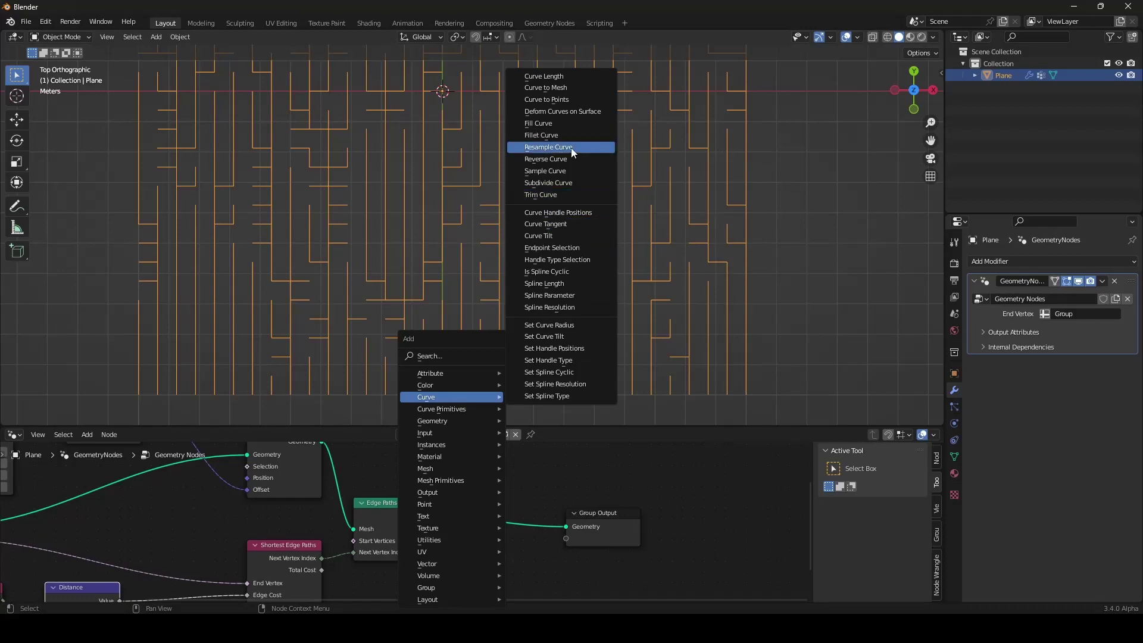
{"action": "left_click", "coordinate": [548, 147]}
{"action": "left_click", "coordinate": [464, 467]}
{"action": "middle_click_drag", "start_coordinate": [491, 251], "coordinate": [507, 327], "text": "shift"}
{"action": "scroll", "coordinate": [540, 176], "scroll_direction": "up", "scroll_amount": 1}
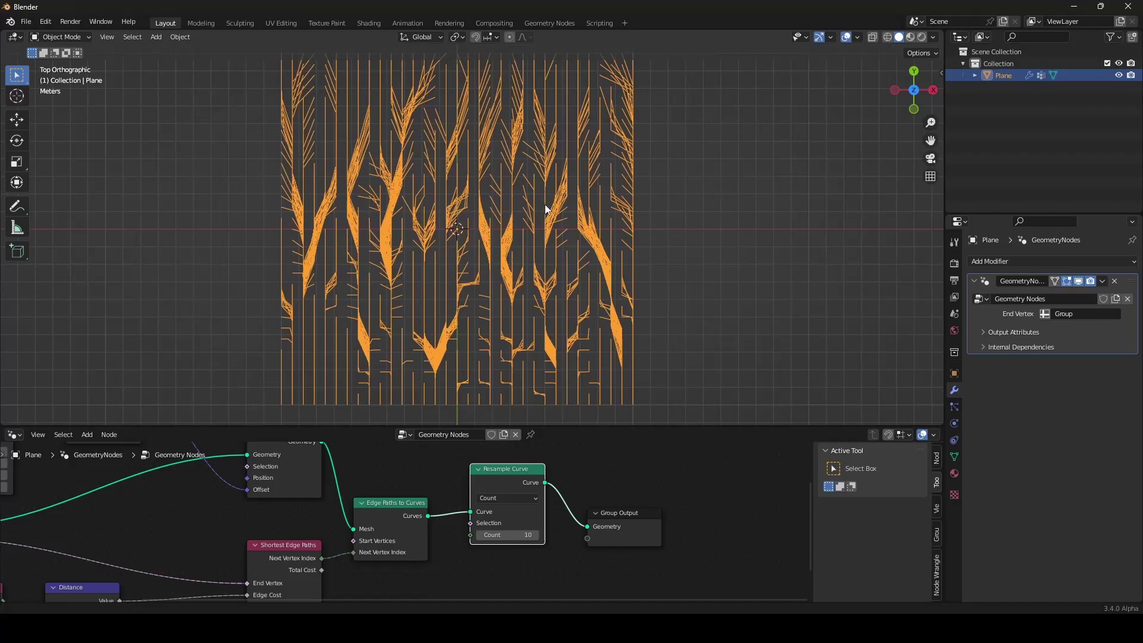
{"action": "left_click_drag", "start_coordinate": [518, 530], "coordinate": [587, 530]}
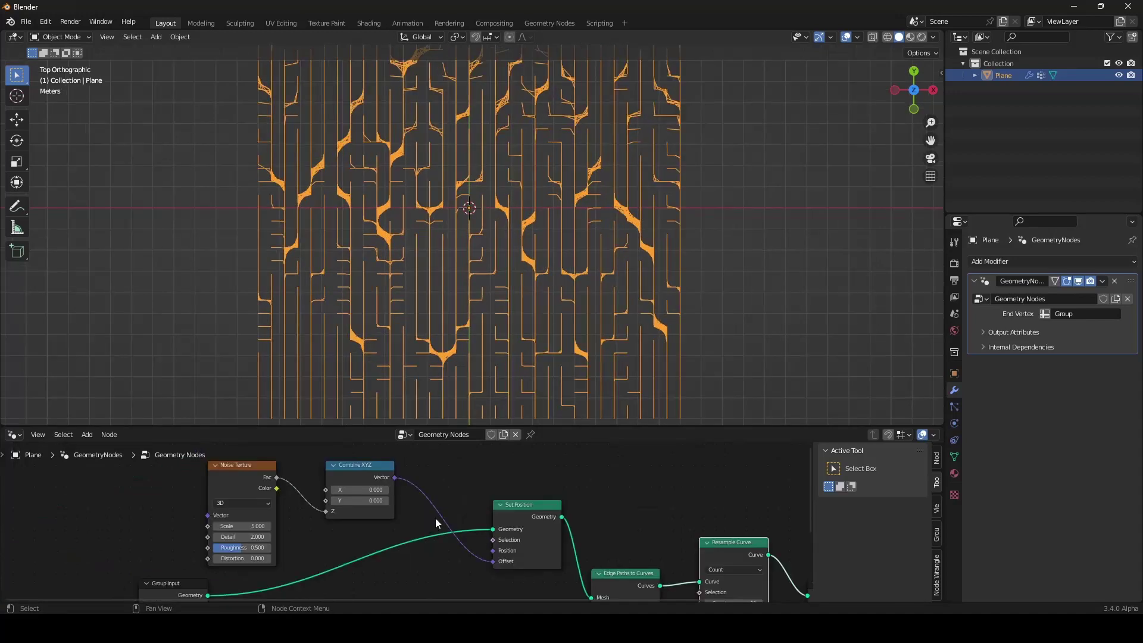
Insert a Subdivide Mesh node between Group Input and Set Position with its Level at 2
{"action": "middle_click_drag", "start_coordinate": [435, 518], "coordinate": [455, 481]}
{"action": "key", "text": "shift+a"}
{"action": "type", "text": "subd"}
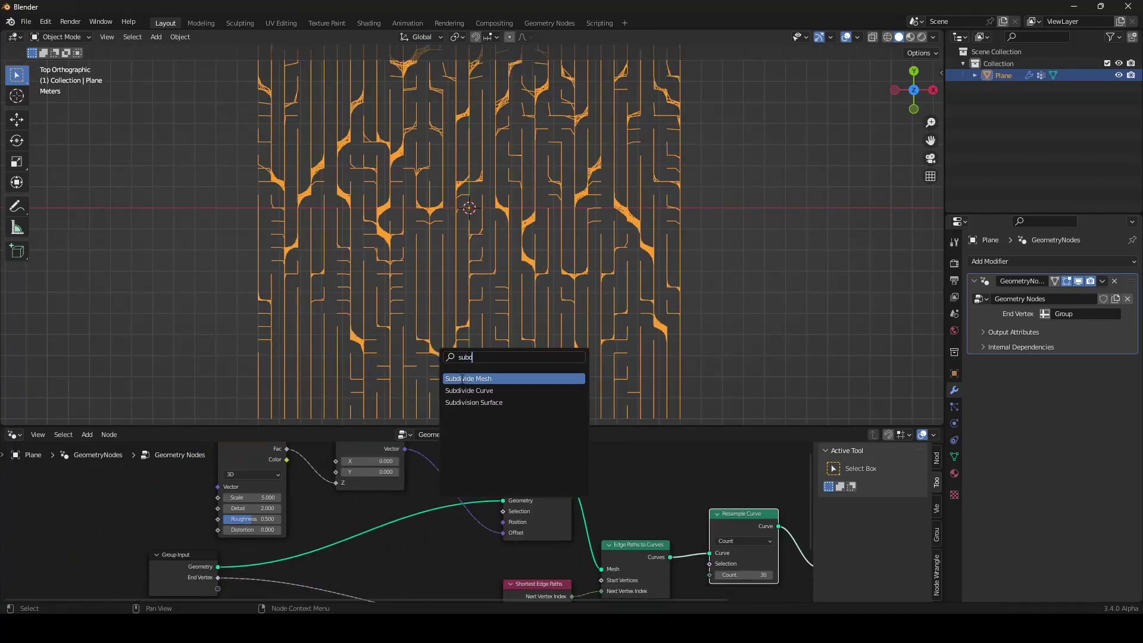
{"action": "left_click", "coordinate": [462, 379]}
{"action": "left_click", "coordinate": [349, 537]}
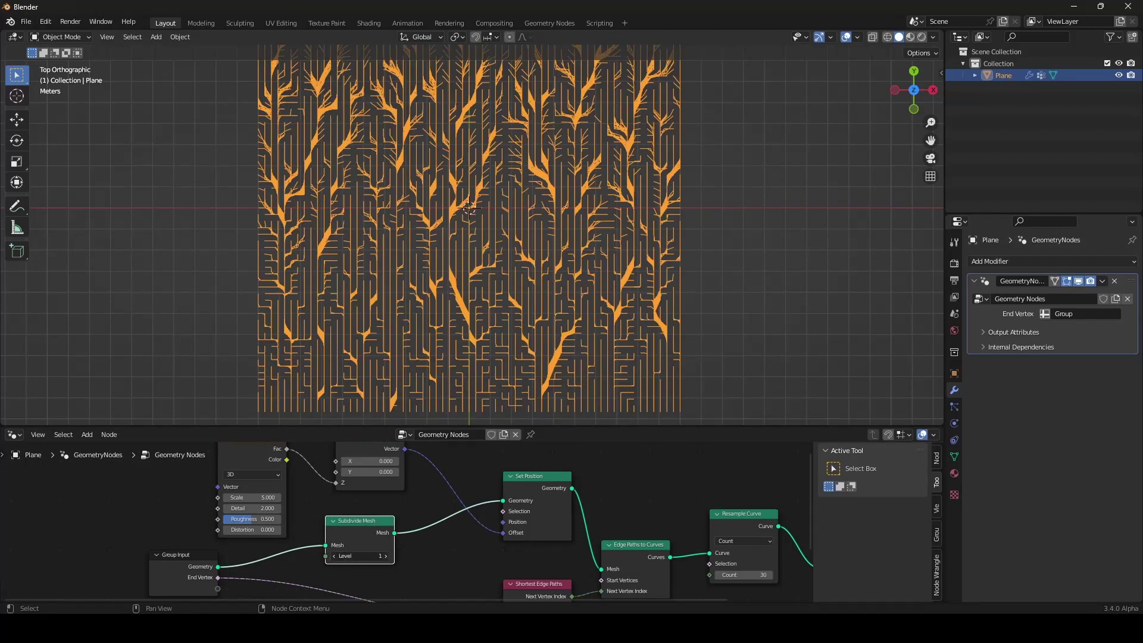
{"action": "left_click", "coordinate": [385, 555]}
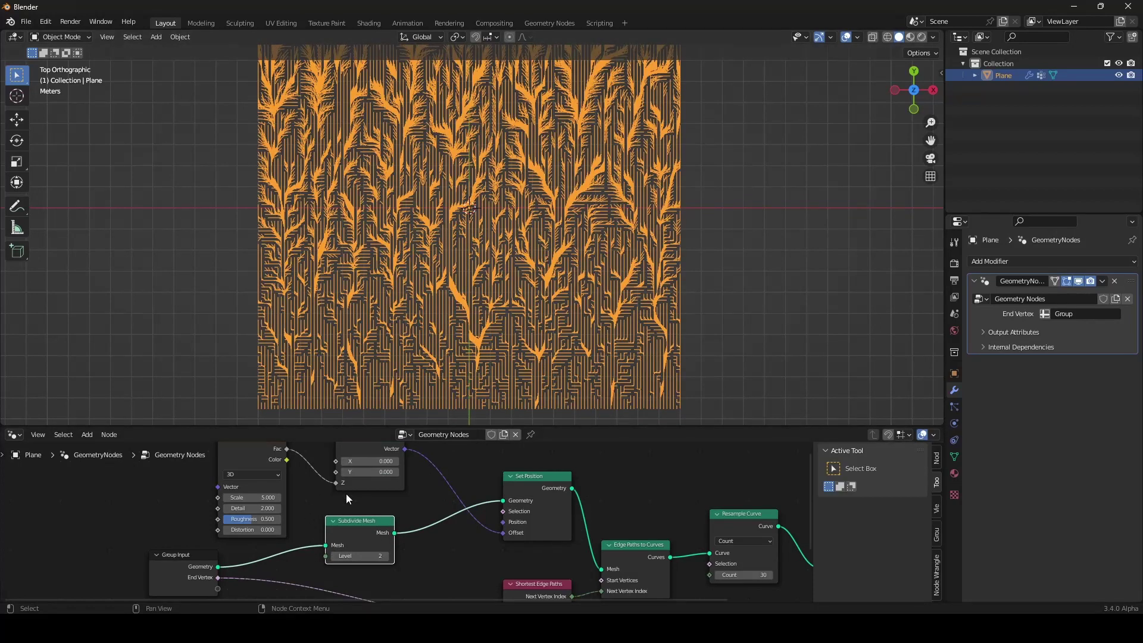
Move the Noise Texture node away from Combine XYZ and insert a ColorRamp node into the link between them
{"action": "middle_click_drag", "start_coordinate": [346, 494], "coordinate": [383, 521]}
{"action": "left_click_drag", "start_coordinate": [268, 476], "coordinate": [129, 476]}
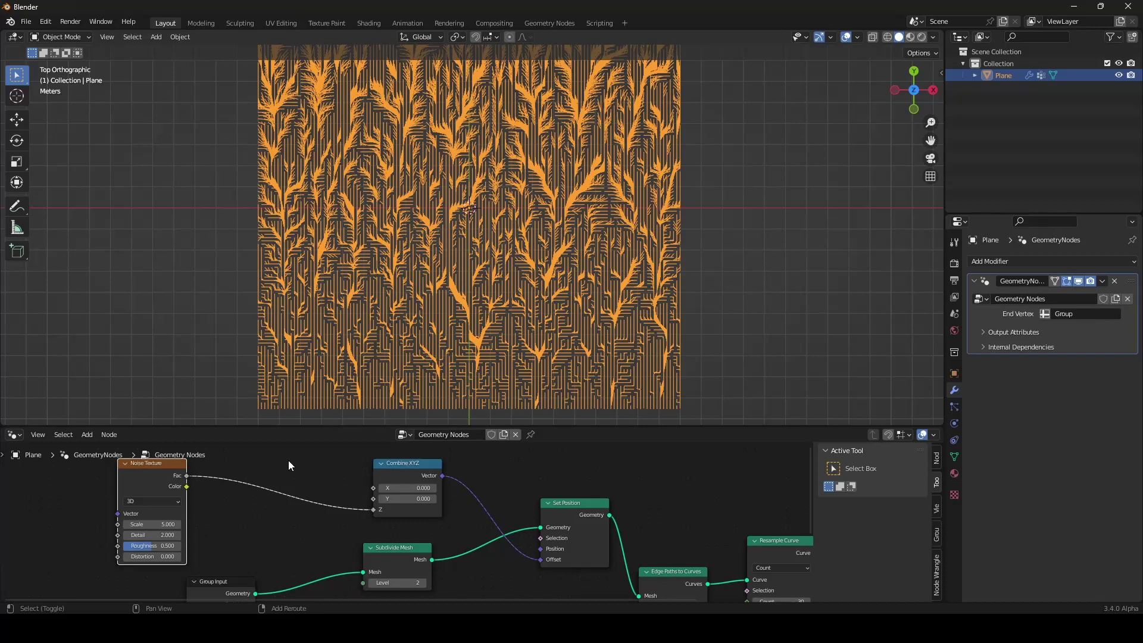
{"action": "key", "text": "shift+a"}
{"action": "left_click", "coordinate": [269, 356]}
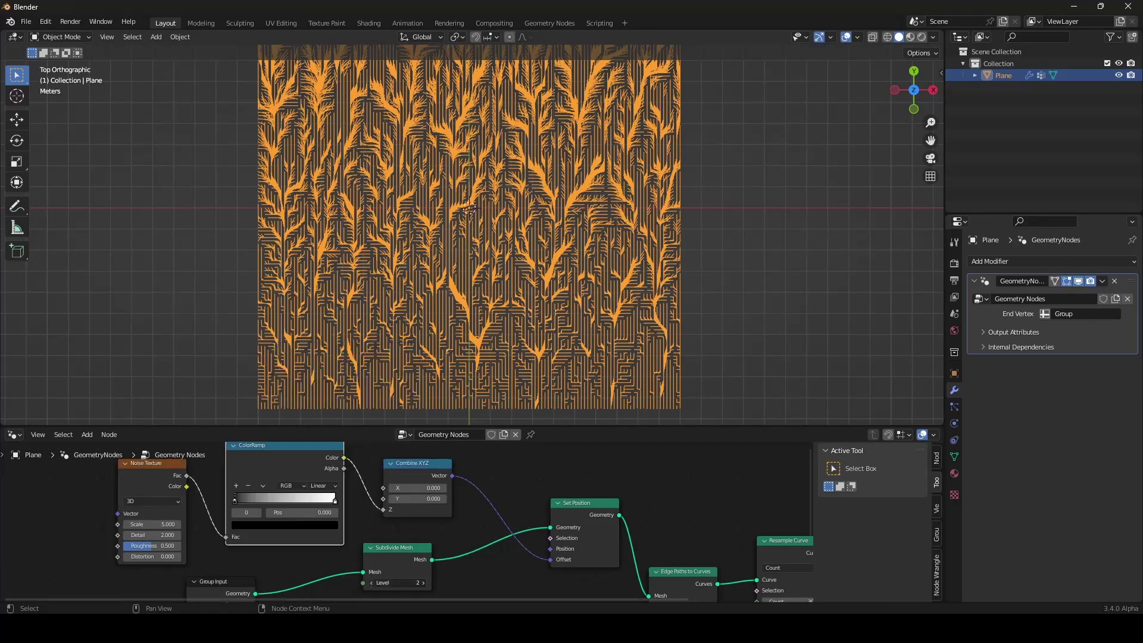
Set the Subdivide Mesh Level to 1
{"action": "left_click", "coordinate": [372, 582]}
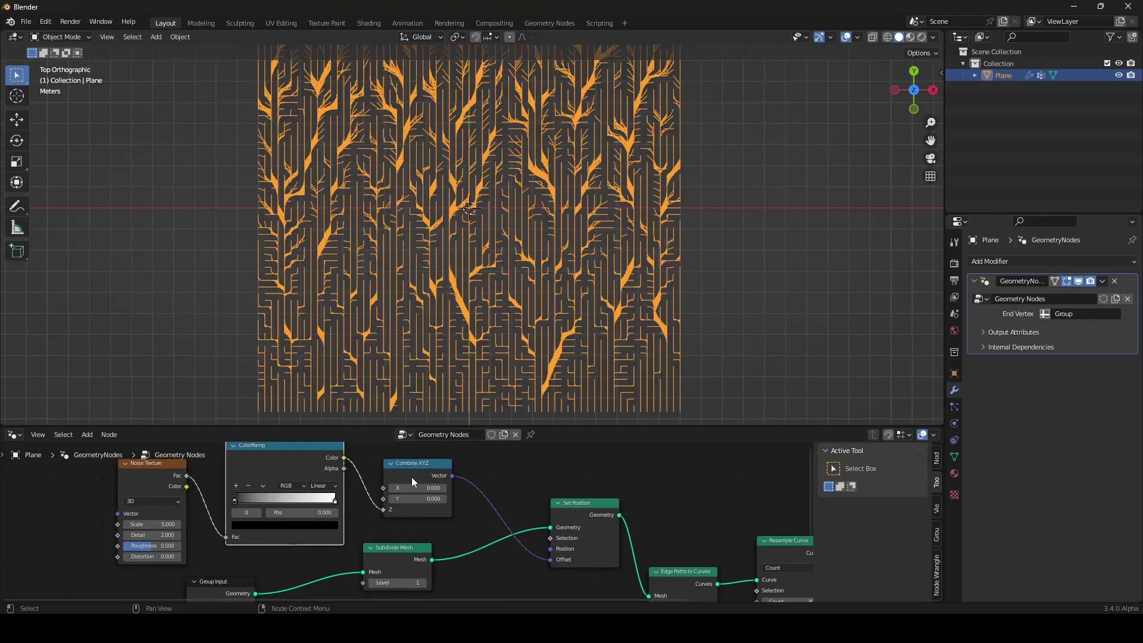
{"action": "scroll", "coordinate": [451, 503], "scroll_direction": "down", "scroll_amount": 2}
{"action": "middle_click_drag", "start_coordinate": [464, 519], "coordinate": [460, 505]}
{"action": "scroll", "coordinate": [459, 505], "scroll_direction": "up", "scroll_amount": 1}
{"action": "scroll", "coordinate": [460, 511], "scroll_direction": "up", "scroll_amount": 3}
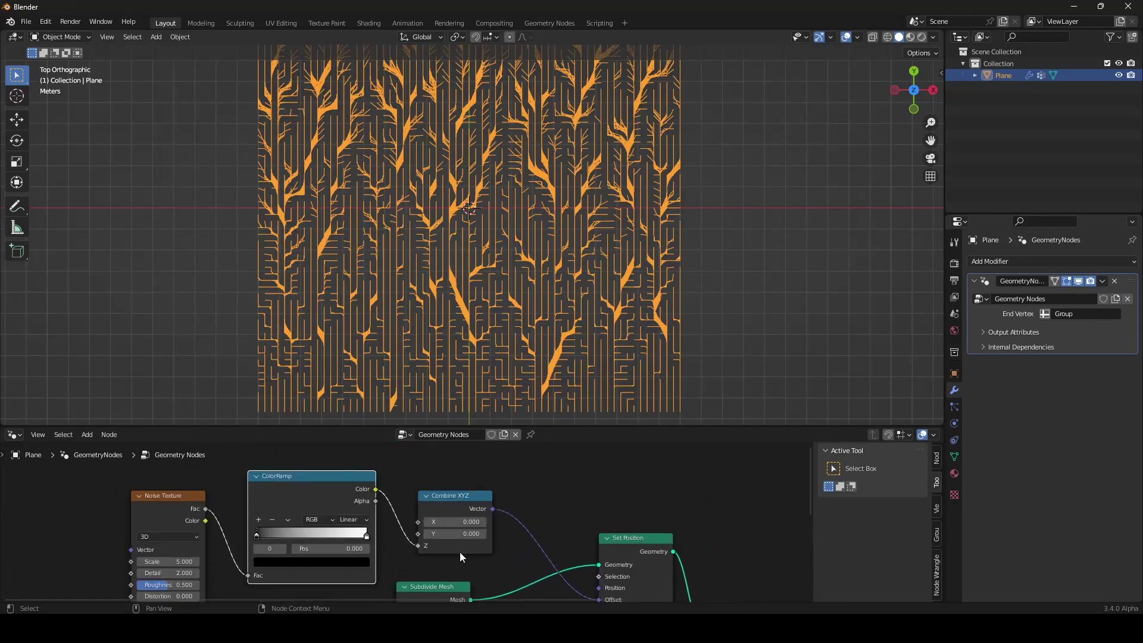
Set the ColorRamp interpolation to Ease, move its black stop inward and place the white stop at position 0.650
{"action": "left_click", "coordinate": [353, 530]}
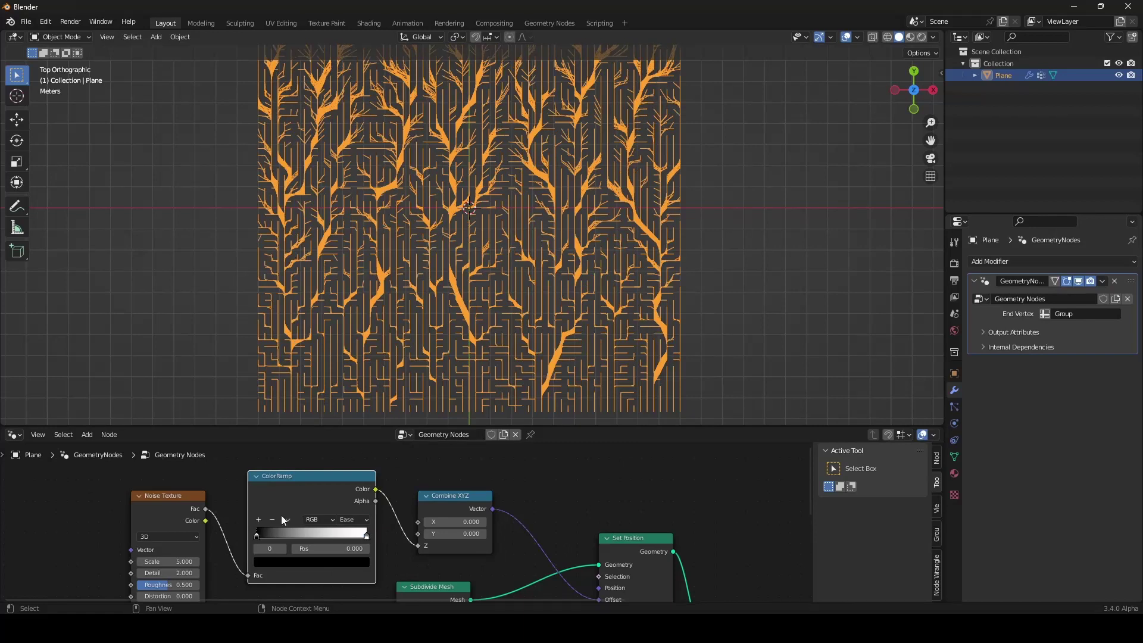
{"action": "left_click_drag", "start_coordinate": [258, 536], "coordinate": [297, 550]}
{"action": "left_click_drag", "start_coordinate": [361, 534], "coordinate": [325, 542]}
{"action": "key", "text": "KP_5"}
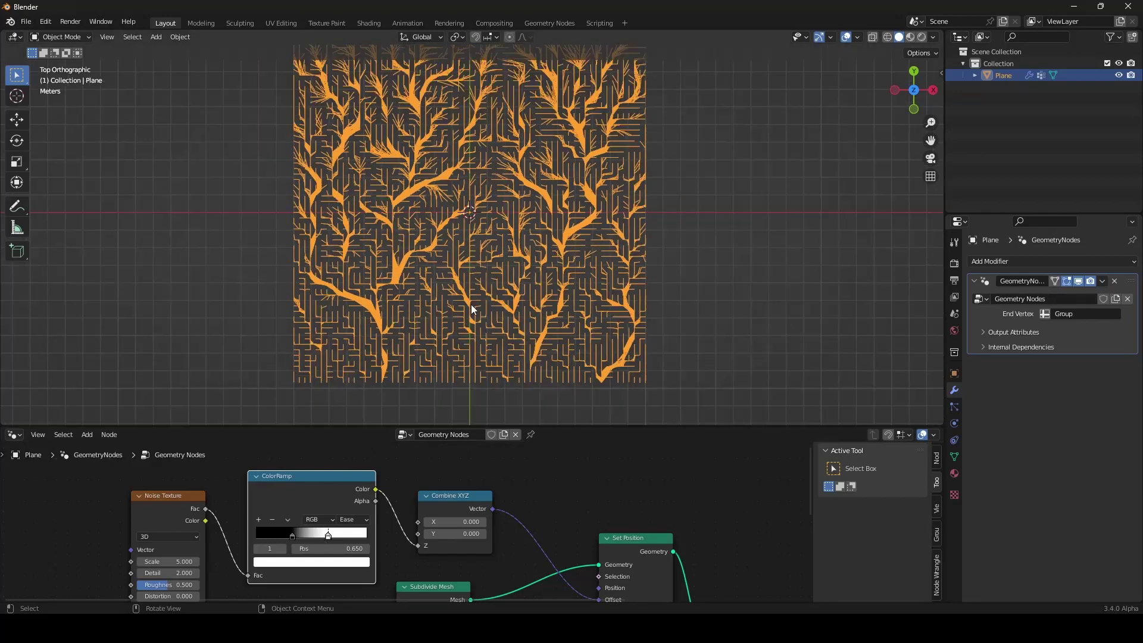
{"action": "mouse_move", "coordinate": [492, 271]}
{"action": "middle_mouse_down"}
{"action": "mouse_move", "coordinate": [493, 309]}
{"action": "mouse_move", "coordinate": [492, 268]}
{"action": "middle_mouse_up"}
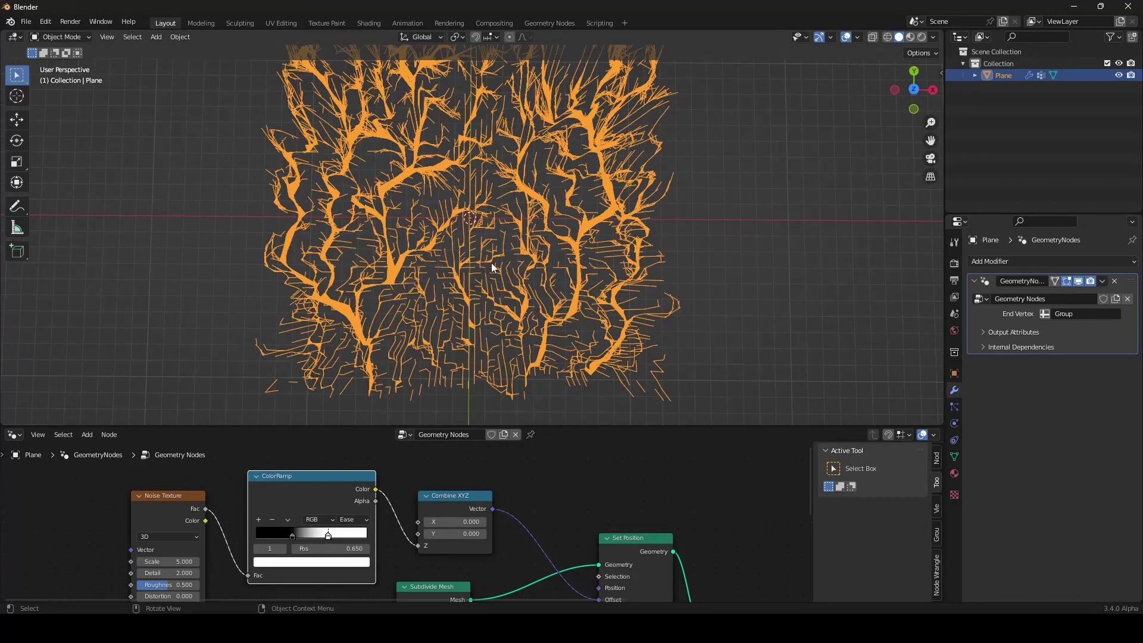
{"action": "key", "text": "KP_7"}
Increase the Noise Texture Scale to 10.060 and set the Subdivide Mesh Level to 2
{"action": "middle_click_drag", "start_coordinate": [168, 561], "coordinate": [191, 476], "text": "shift"}
{"action": "mouse_move", "coordinate": [190, 476]}
{"action": "left_mouse_down"}
{"action": "mouse_move", "coordinate": [149, 476]}
{"action": "mouse_move", "coordinate": [267, 476]}
{"action": "mouse_move", "coordinate": [197, 477]}
{"action": "left_mouse_up"}
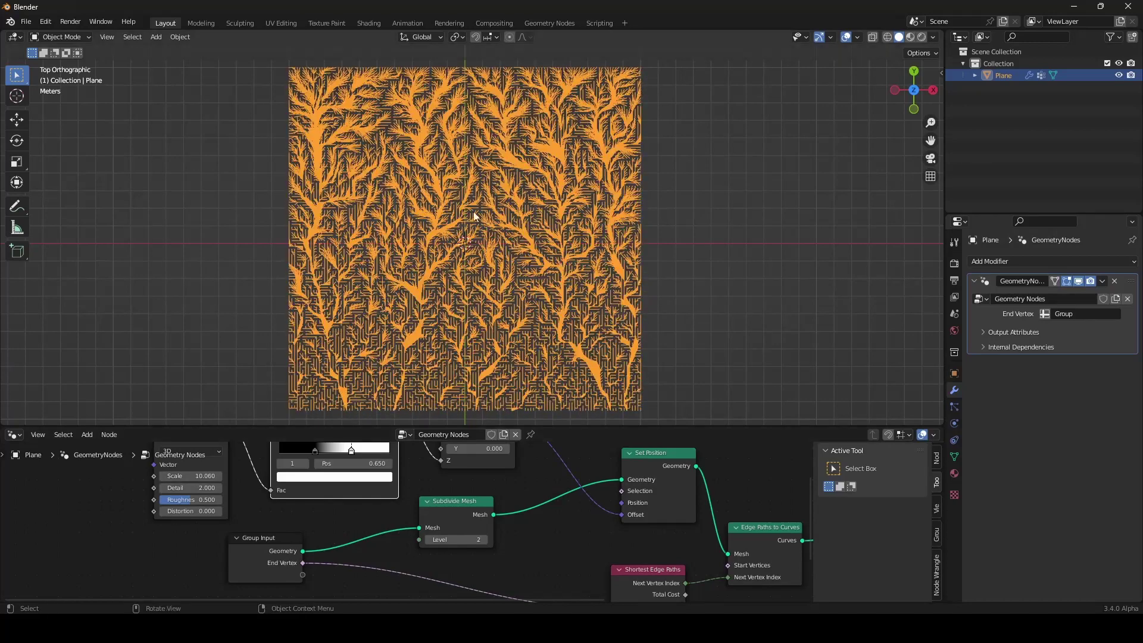
{"action": "middle_click_drag", "start_coordinate": [475, 215], "coordinate": [488, 256]}
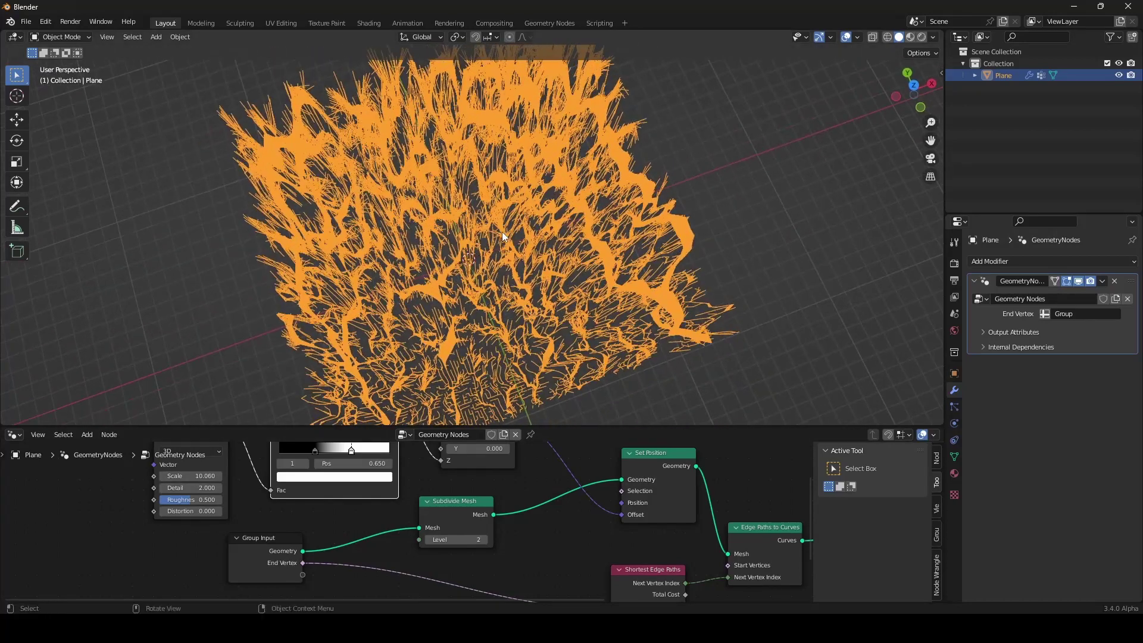
{"action": "key", "text": "KP_7"}
Lower the Resample Curve Count to 18
{"action": "scroll", "coordinate": [569, 494], "scroll_direction": "down", "scroll_amount": 3}
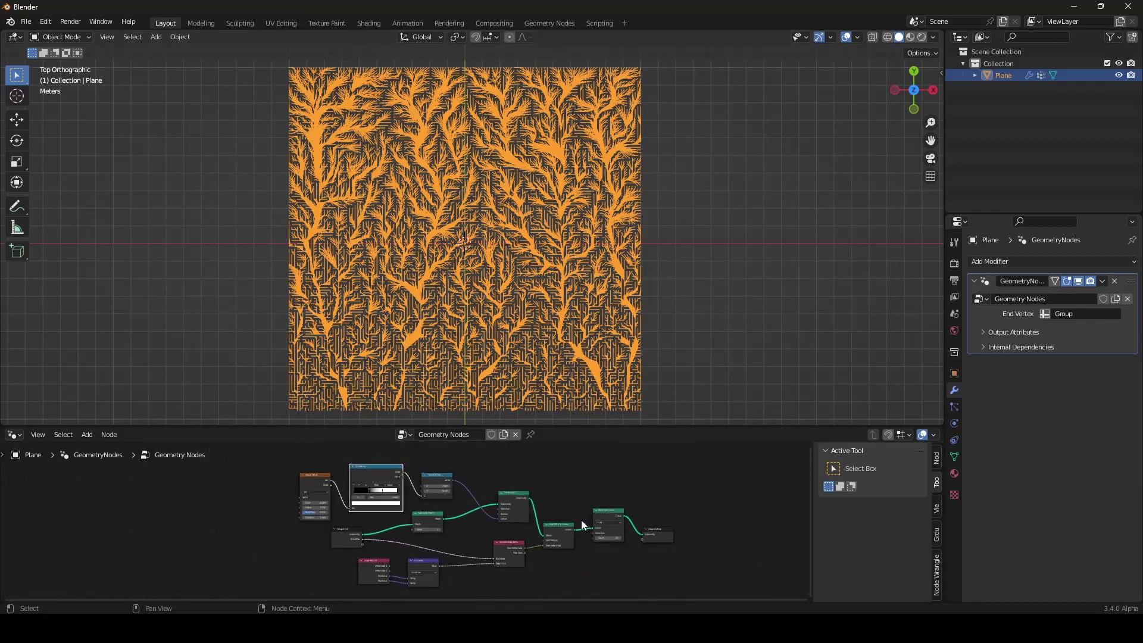
{"action": "middle_click_drag", "start_coordinate": [581, 519], "coordinate": [493, 502]}
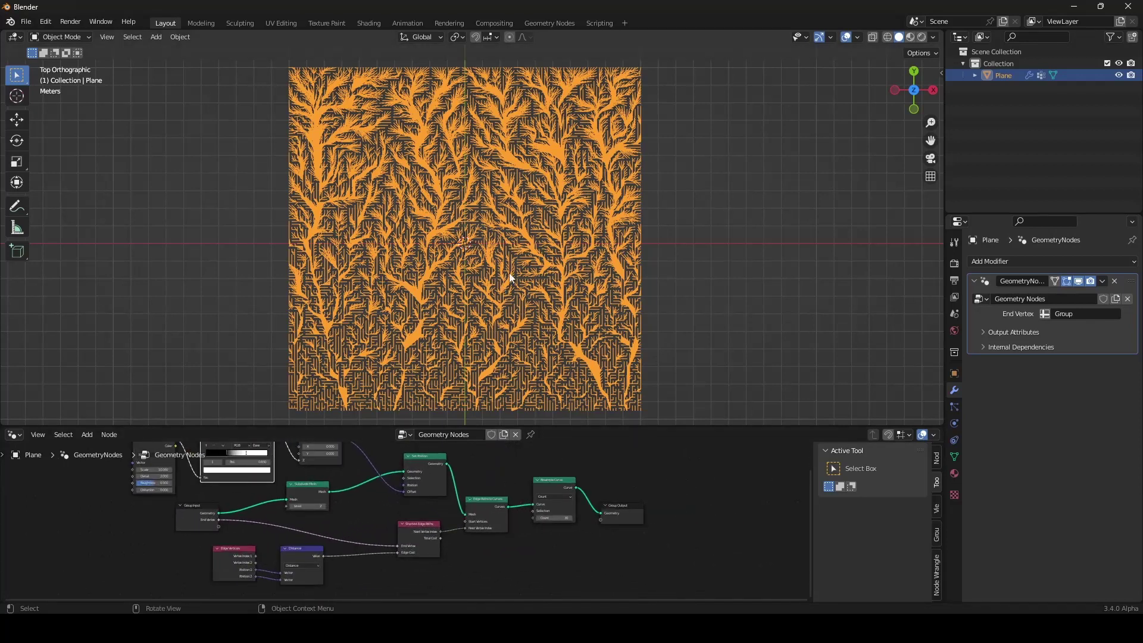
{"action": "scroll", "coordinate": [524, 506], "scroll_direction": "up", "scroll_amount": 4}
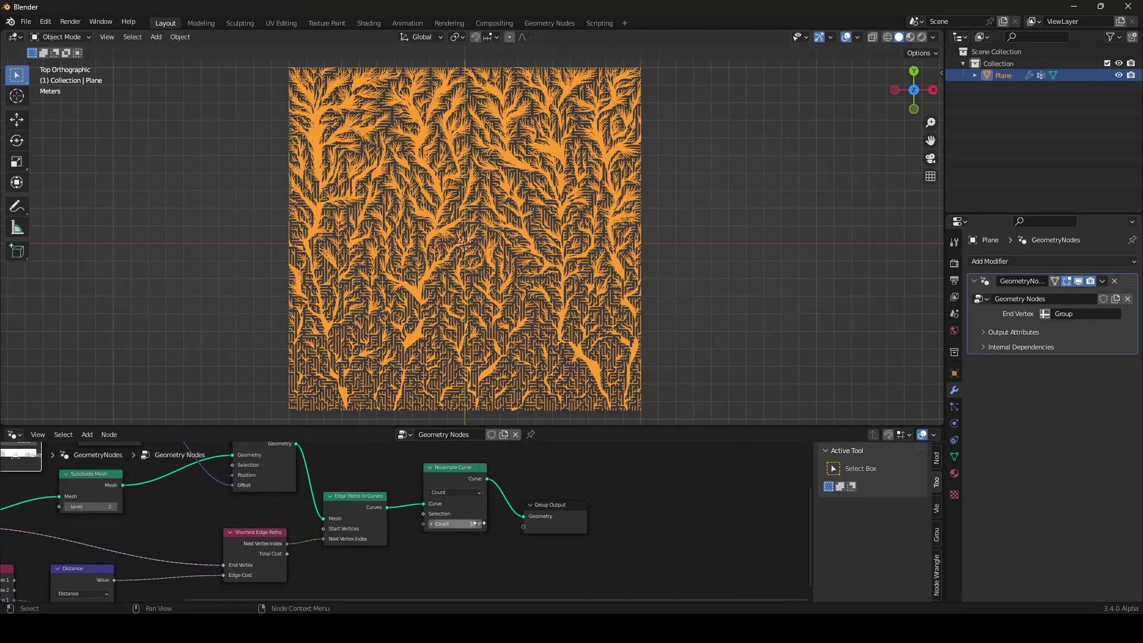
{"action": "left_click_drag", "start_coordinate": [479, 524], "coordinate": [449, 524]}
{"action": "scroll", "coordinate": [516, 493], "scroll_direction": "down", "scroll_amount": 2}
{"action": "scroll", "coordinate": [477, 492], "scroll_direction": "up", "scroll_amount": 2}
{"action": "scroll", "coordinate": [467, 489], "scroll_direction": "down", "scroll_amount": 1}
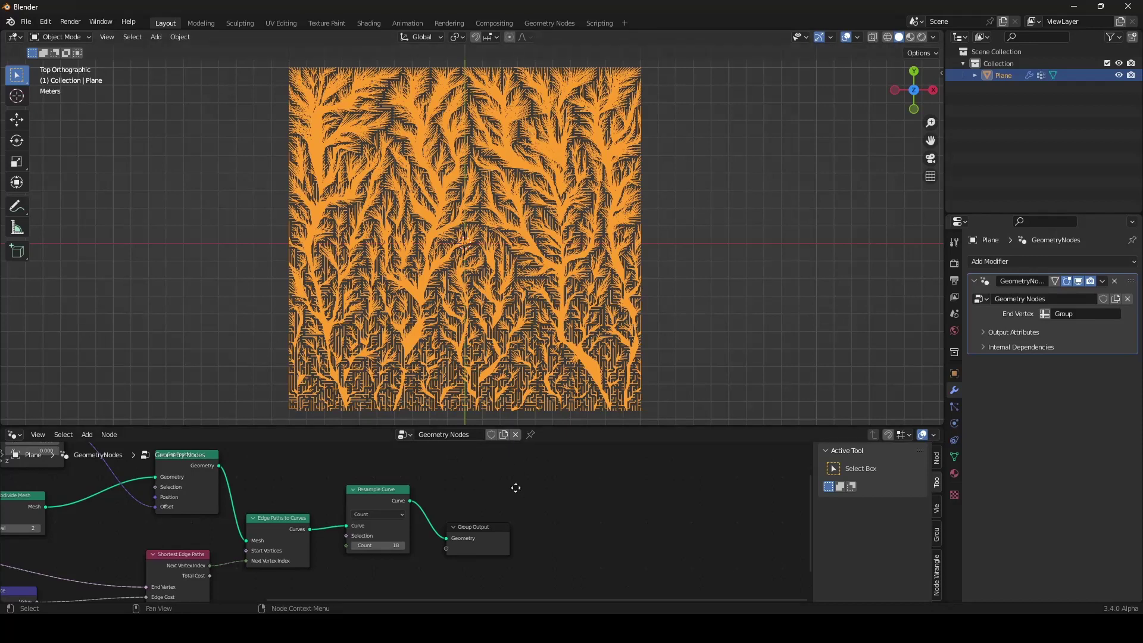
Insert a Trim Curve node between Resample Curve and Group Output with its Start at 0.037
{"action": "middle_click_drag", "start_coordinate": [515, 488], "coordinate": [476, 493]}
{"action": "key", "text": "shift+a"}
{"action": "mouse_move", "coordinate": [438, 404]}
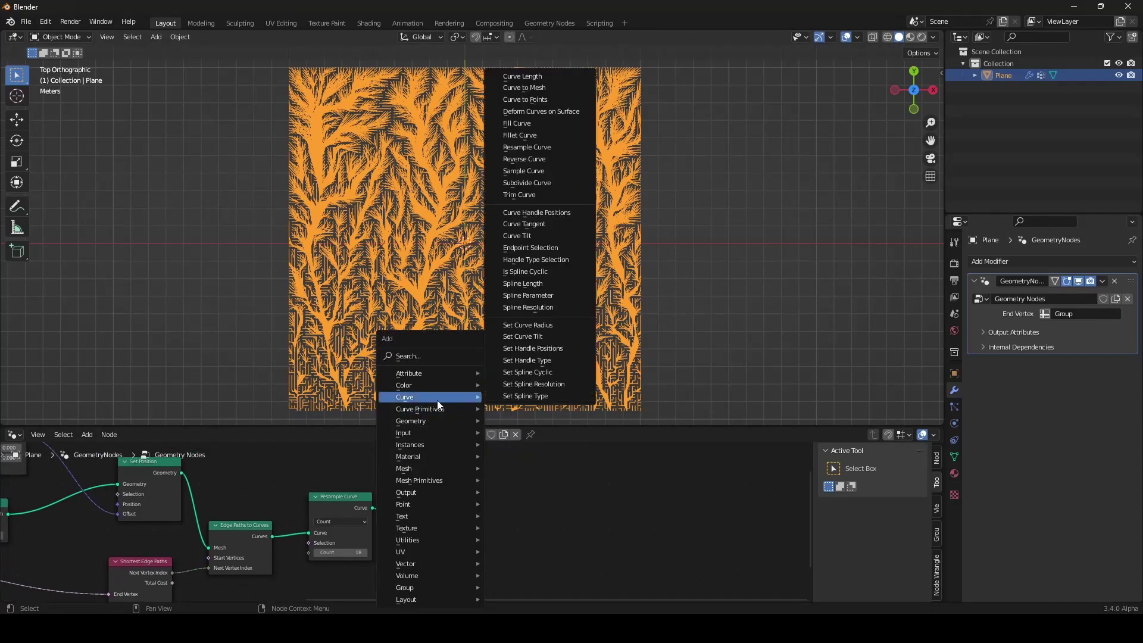
{"action": "left_click", "coordinate": [539, 194]}
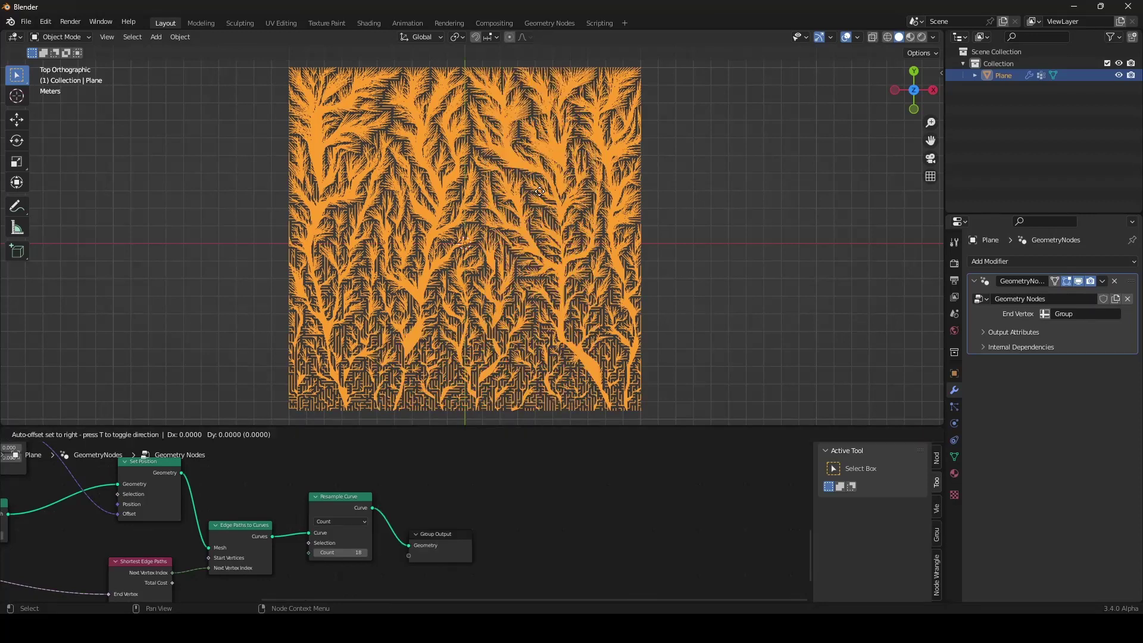
{"action": "left_click", "coordinate": [503, 481]}
{"action": "scroll", "coordinate": [478, 484], "scroll_direction": "up", "scroll_amount": 2}
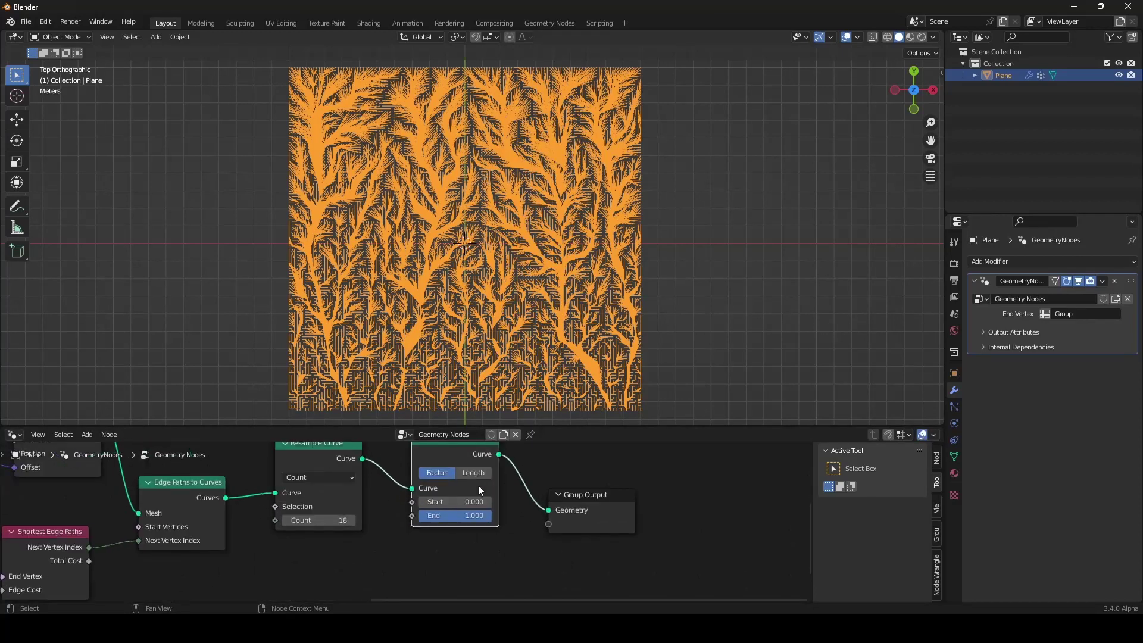
{"action": "mouse_move", "coordinate": [449, 503]}
{"action": "left_mouse_down"}
{"action": "mouse_move", "coordinate": [602, 502]}
{"action": "mouse_move", "coordinate": [461, 503]}
{"action": "left_mouse_up"}
Try a Resample Curve Count of 8 and mute the Resample Curve node
{"action": "middle_click_drag", "start_coordinate": [304, 526], "coordinate": [426, 524]}
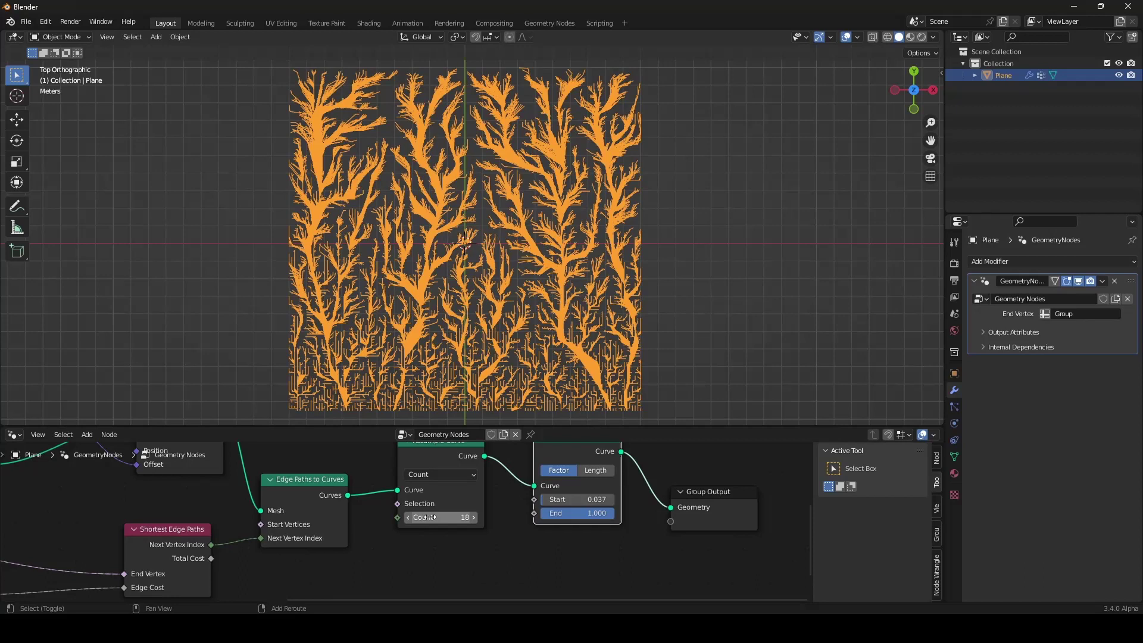
{"action": "left_click_drag", "start_coordinate": [468, 517], "coordinate": [446, 517], "text": "shift"}
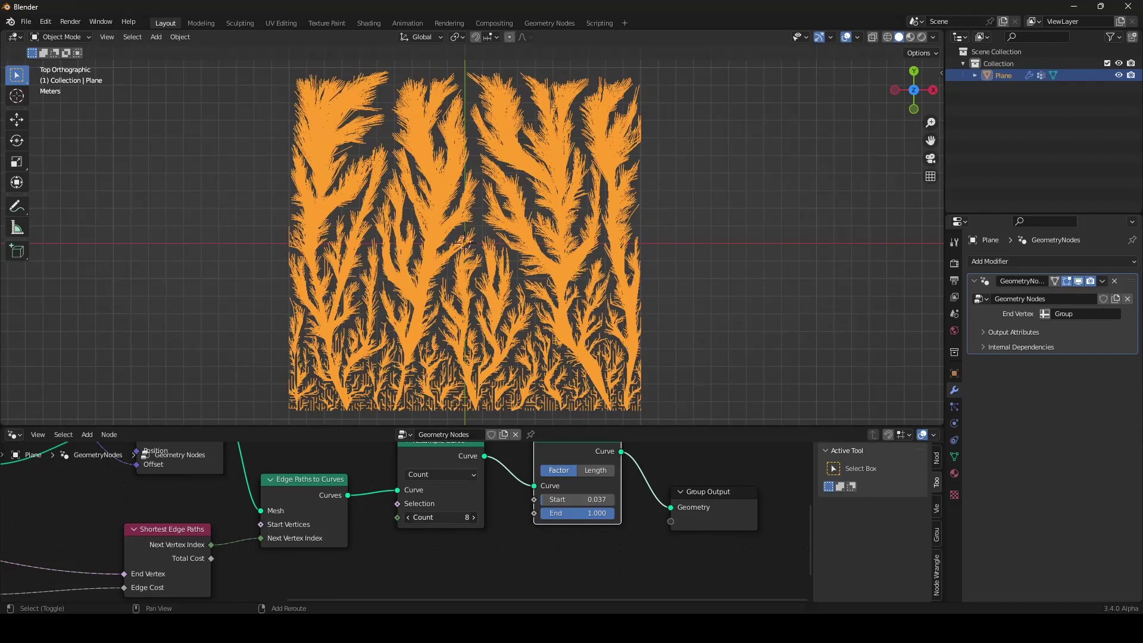
{"action": "left_click", "coordinate": [413, 475]}
{"action": "key", "text": "m"}
Raise the Trim Curve Start to 0.153
{"action": "scroll", "coordinate": [413, 475], "scroll_direction": "down", "scroll_amount": 4}
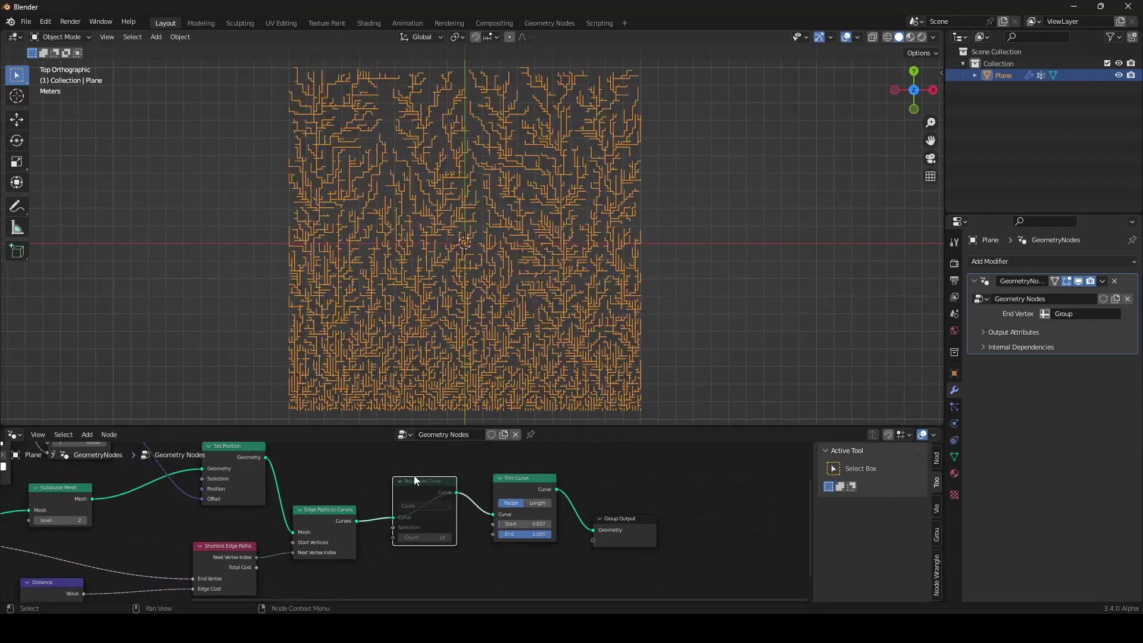
{"action": "middle_click_drag", "start_coordinate": [413, 475], "coordinate": [439, 481]}
{"action": "scroll", "coordinate": [439, 480], "scroll_direction": "up", "scroll_amount": 4}
{"action": "scroll", "coordinate": [442, 482], "scroll_direction": "down", "scroll_amount": 2}
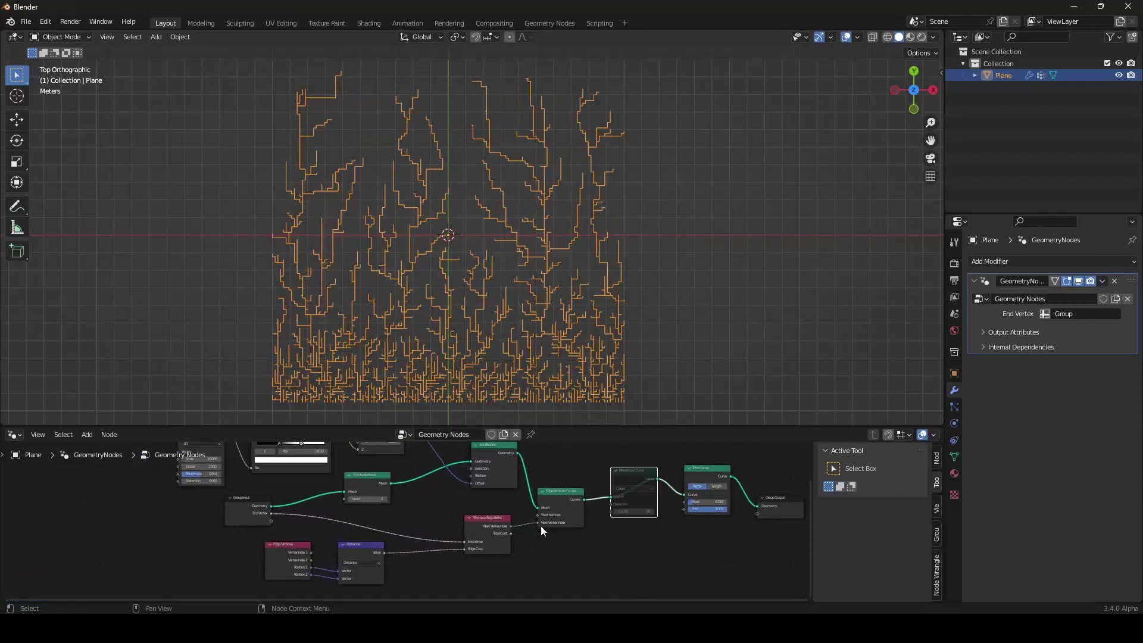
Spread the Group Input, Edge Vertices, Distance, Shortest Edge Paths and Edge Paths to Curves nodes apart below the noise chain, working in a maximised node editor
{"action": "middle_click_drag", "start_coordinate": [540, 526], "coordinate": [505, 505]}
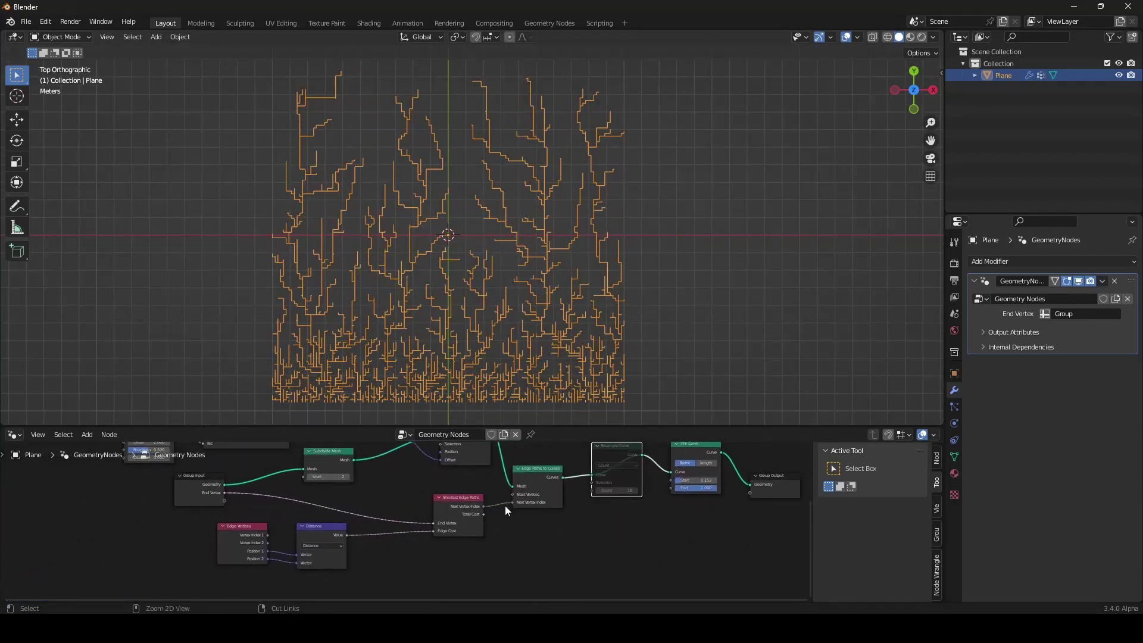
{"action": "key", "text": "ctrl+space"}
{"action": "scroll", "coordinate": [505, 505], "scroll_direction": "up", "scroll_amount": 1}
{"action": "scroll", "coordinate": [591, 378], "scroll_direction": "up", "scroll_amount": 1}
{"action": "scroll", "coordinate": [506, 280], "scroll_direction": "down", "scroll_amount": 2}
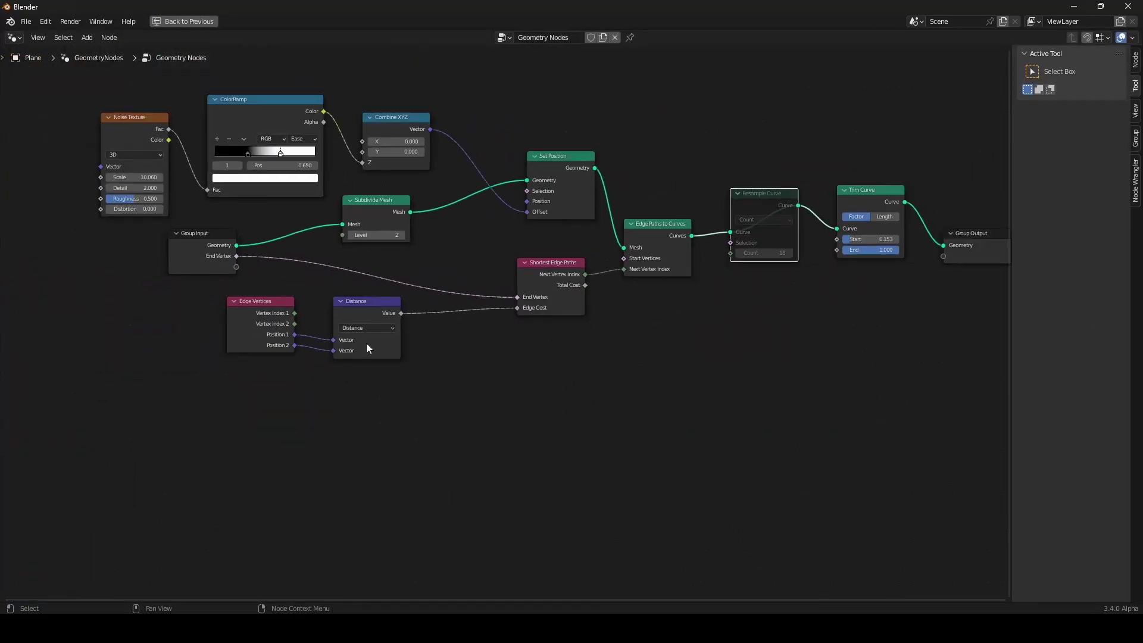
{"action": "left_click_drag", "start_coordinate": [271, 313], "coordinate": [68, 479]}
{"action": "left_click_drag", "start_coordinate": [363, 317], "coordinate": [150, 471]}
{"action": "left_click_drag", "start_coordinate": [541, 285], "coordinate": [318, 421]}
{"action": "left_click_drag", "start_coordinate": [641, 249], "coordinate": [438, 384]}
{"action": "scroll", "coordinate": [438, 384], "scroll_direction": "up", "scroll_amount": 4}
{"action": "middle_click_drag", "start_coordinate": [402, 439], "coordinate": [598, 357]}
{"action": "left_click_drag", "start_coordinate": [302, 155], "coordinate": [103, 267]}
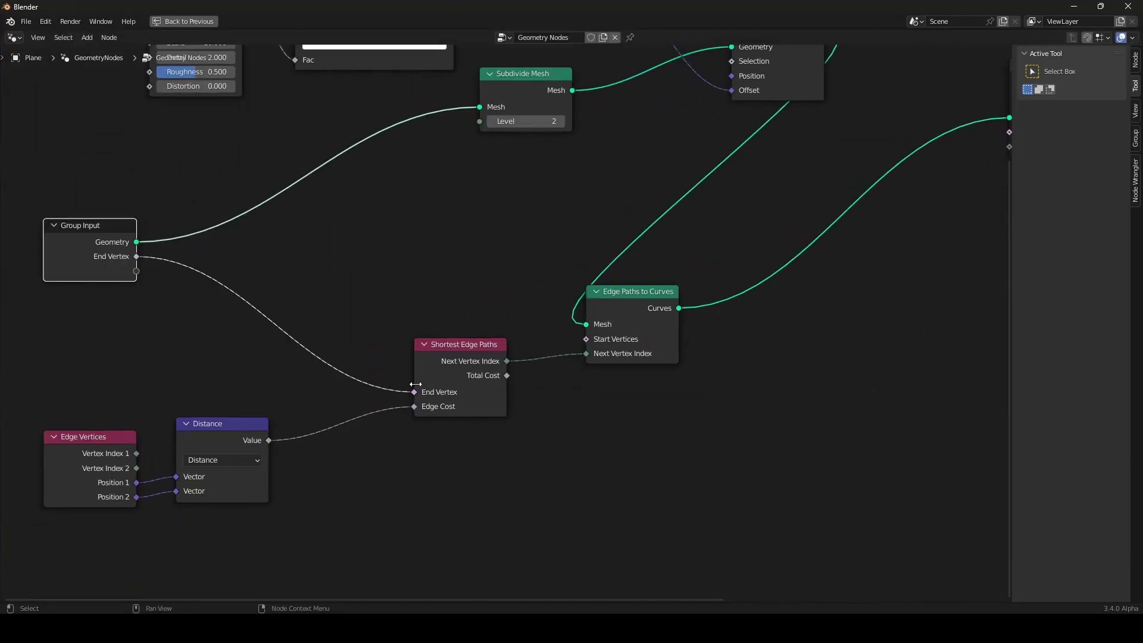
{"action": "scroll", "coordinate": [520, 363], "scroll_direction": "down", "scroll_amount": 2}
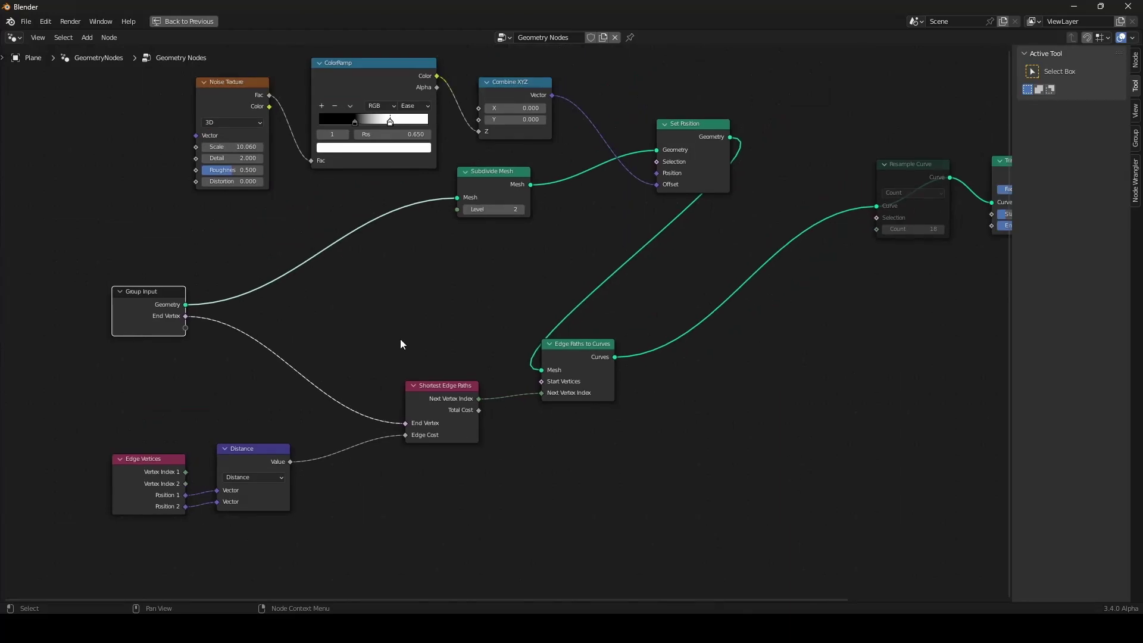
{"action": "key", "text": "ctrl+space"}
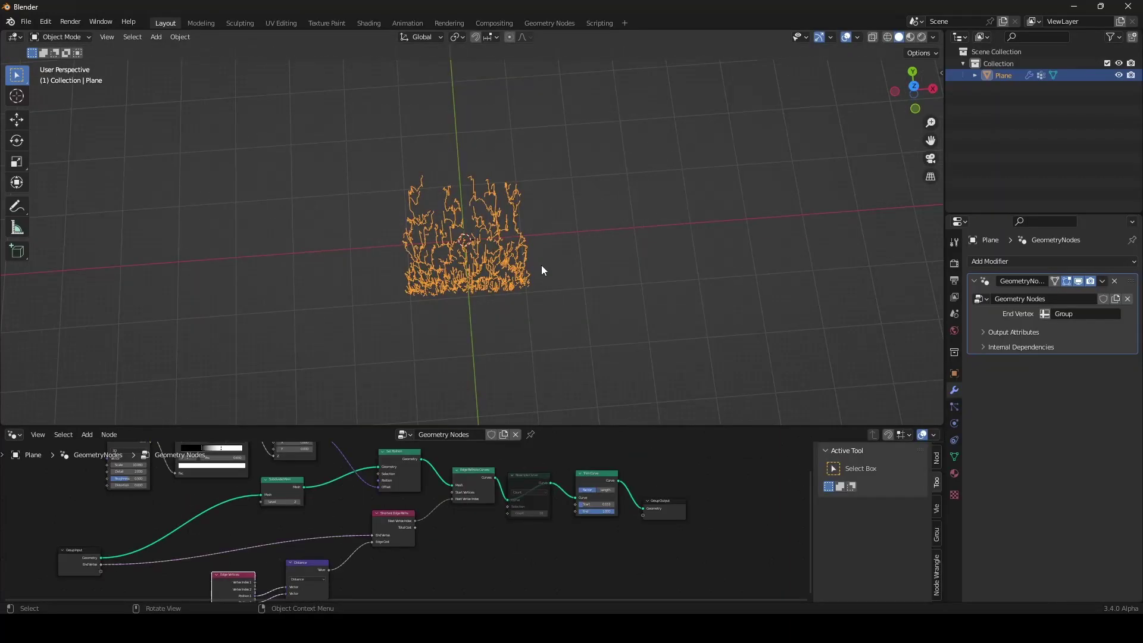
Delete the plane and add an ico sphere at the scene origin
{"action": "scroll", "coordinate": [541, 265], "scroll_direction": "up", "scroll_amount": 6}
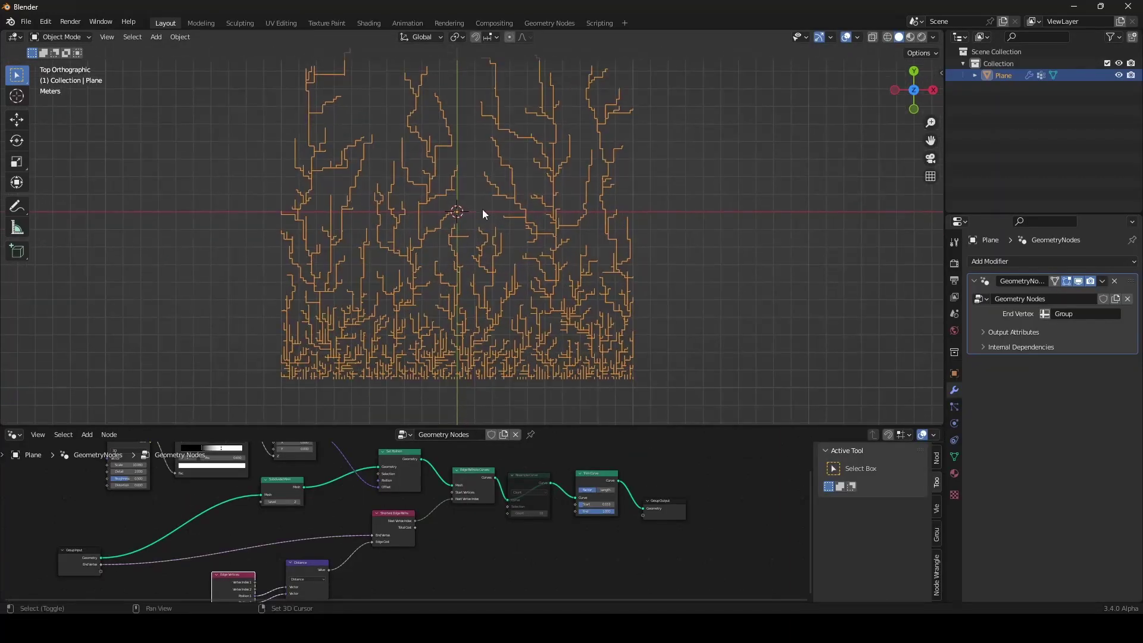
{"action": "key", "text": "Delete"}
{"action": "middle_click_drag", "start_coordinate": [476, 275], "coordinate": [484, 236]}
{"action": "key", "text": "shift+a"}
{"action": "mouse_move", "coordinate": [470, 193]}
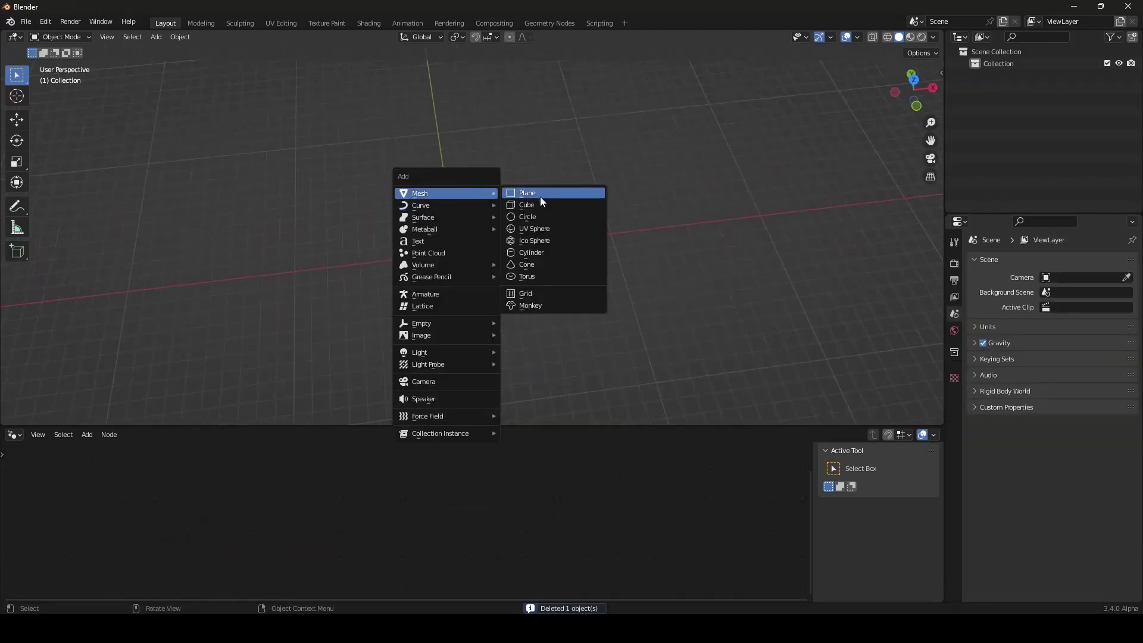
{"action": "left_click", "coordinate": [540, 241]}
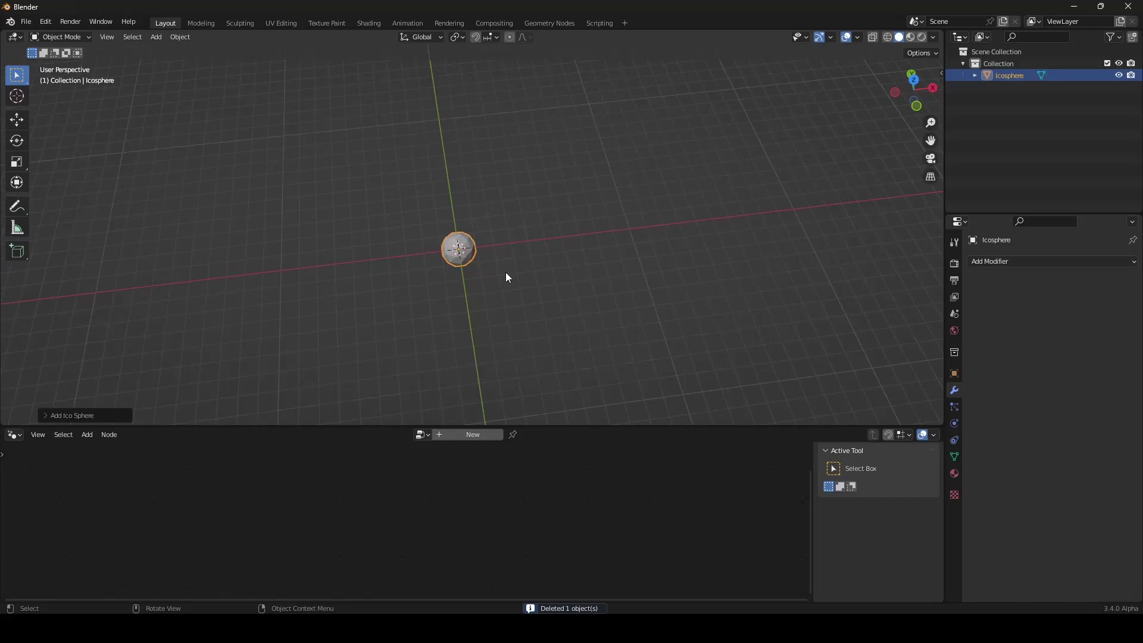
Create a new geometry nodes tree on the ico sphere and enlarge the node editor area
{"action": "key", "text": "KP_Decimal"}
{"action": "scroll", "coordinate": [505, 273], "scroll_direction": "down", "scroll_amount": 3}
{"action": "middle_click_drag", "start_coordinate": [512, 229], "coordinate": [503, 265]}
{"action": "left_click", "coordinate": [456, 435]}
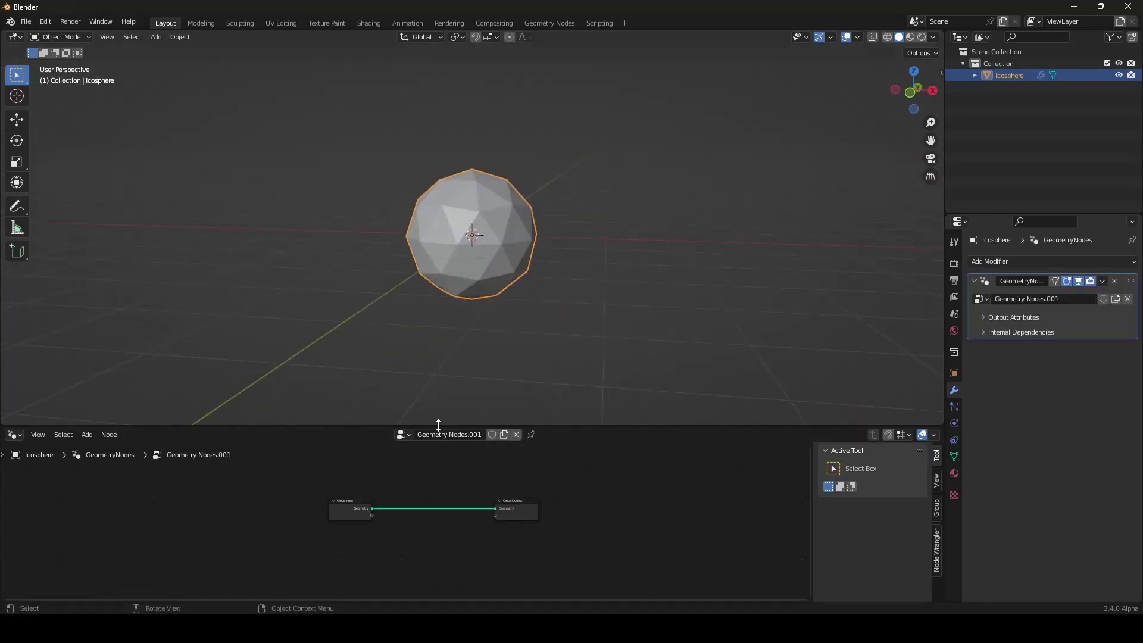
{"action": "left_click_drag", "start_coordinate": [438, 425], "coordinate": [448, 282]}
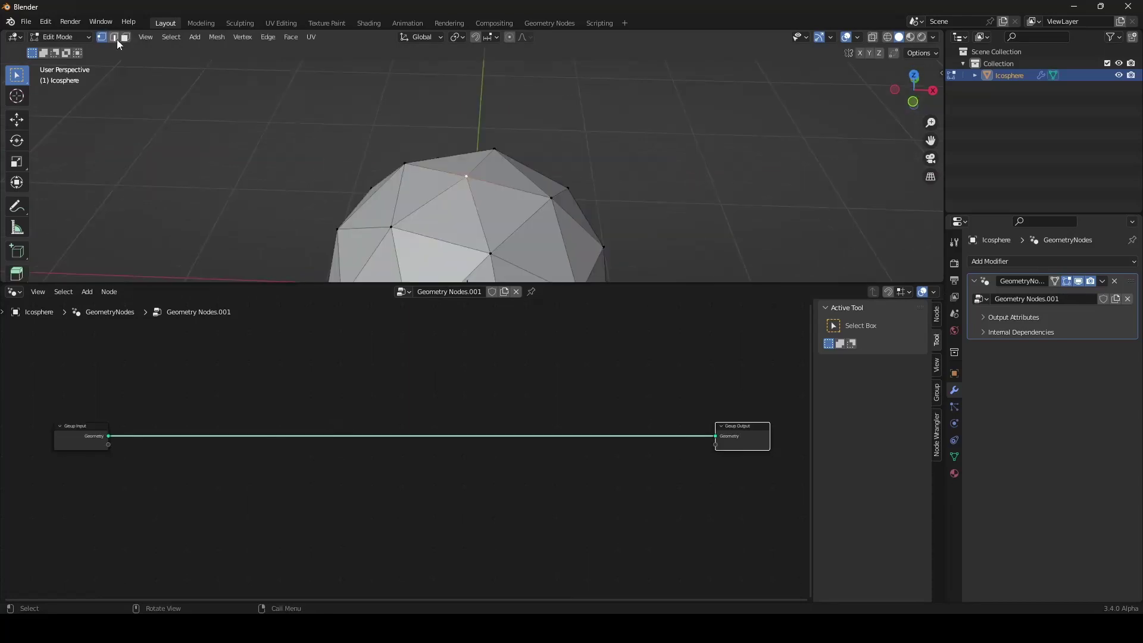
Select the whole ico sphere mesh in Edit Mode and subdivide it repeatedly into a dense triangle grid
{"action": "key", "text": "a"}
{"action": "key", "text": "alt+a"}
{"action": "key", "text": "a"}
{"action": "right_click", "coordinate": [503, 174]}
{"action": "left_click", "coordinate": [503, 174]}
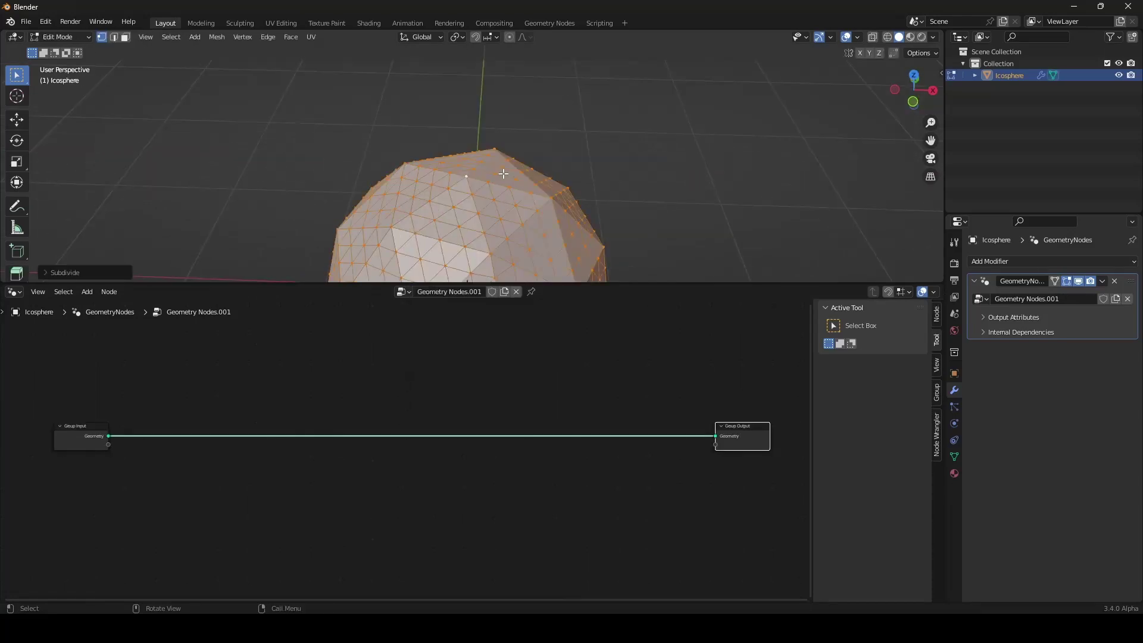
{"action": "right_click", "coordinate": [502, 173]}
{"action": "left_click", "coordinate": [503, 173]}
{"action": "scroll", "coordinate": [503, 174], "scroll_direction": "up", "scroll_amount": 2}
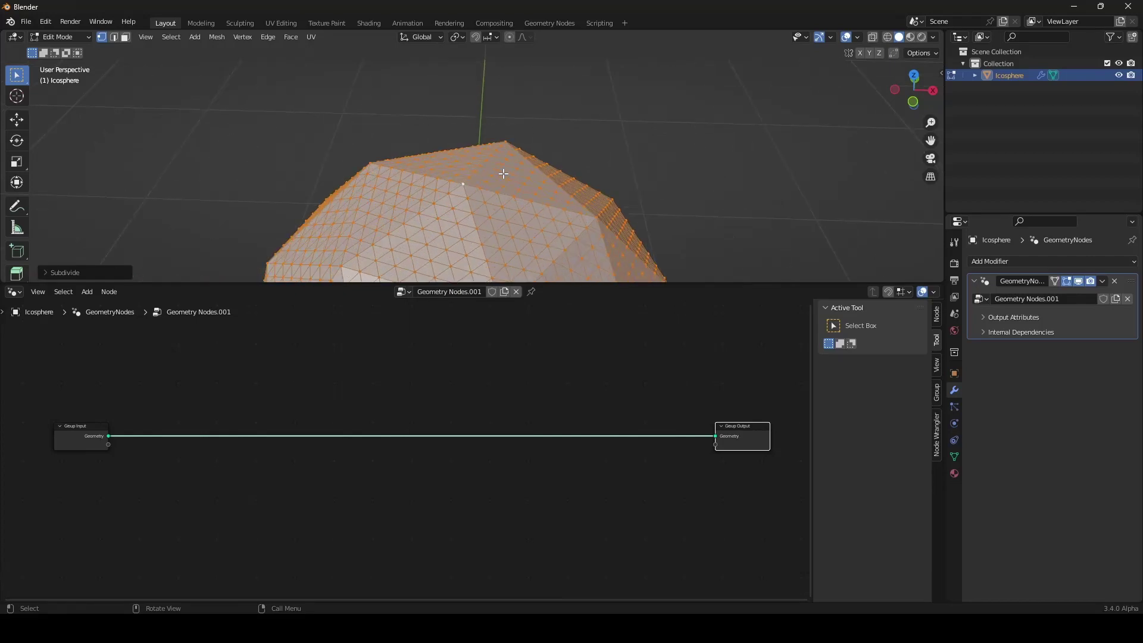
Assign a single vertex near the top of the ico sphere to a new vertex group and return to Object Mode
{"action": "left_click", "coordinate": [463, 186]}
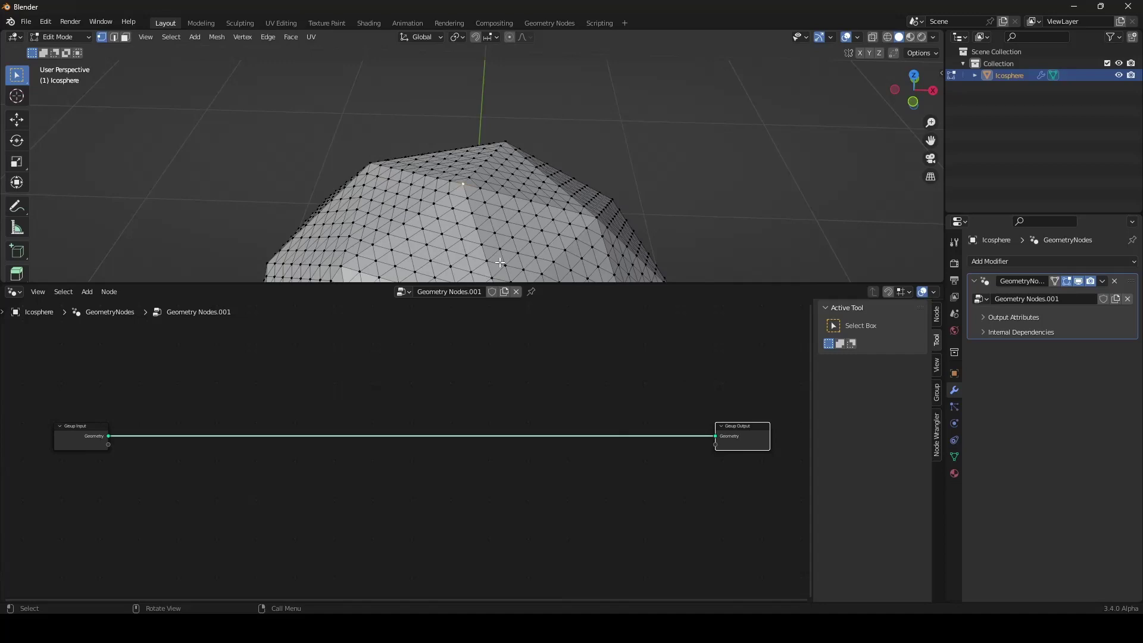
{"action": "left_click", "coordinate": [954, 454]}
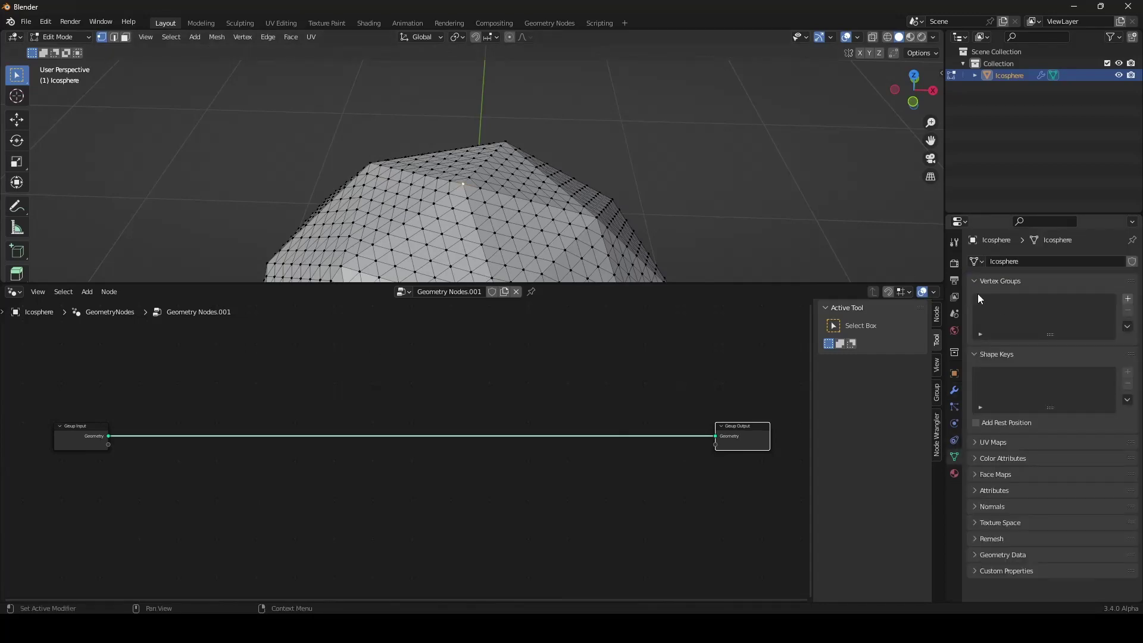
{"action": "left_click", "coordinate": [1127, 298]}
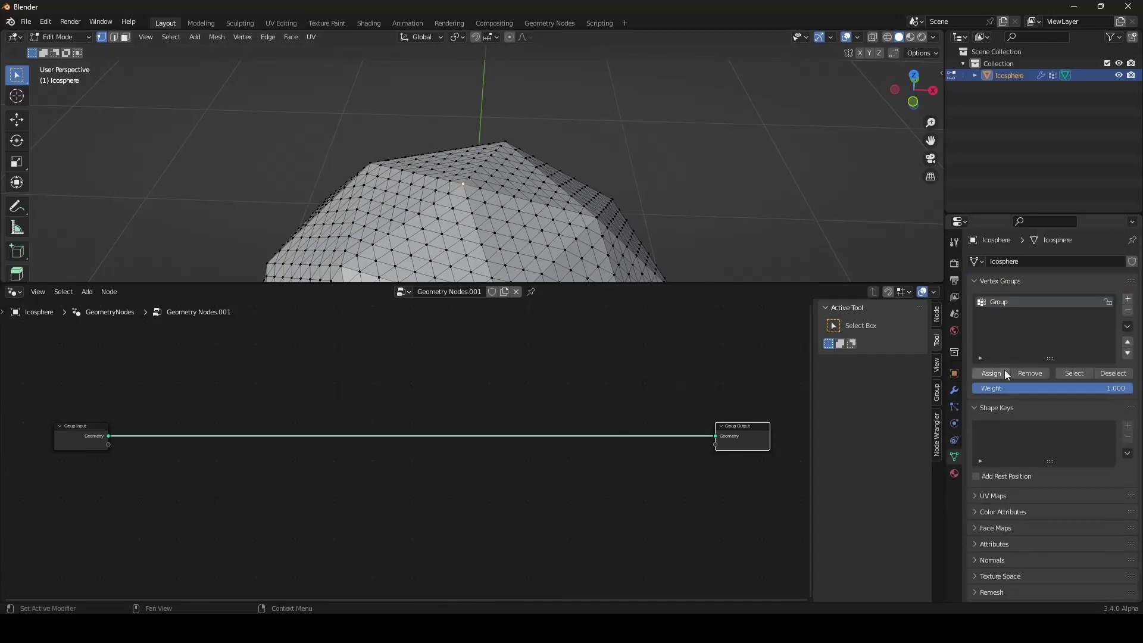
{"action": "scroll", "coordinate": [575, 190], "scroll_direction": "down", "scroll_amount": 5}
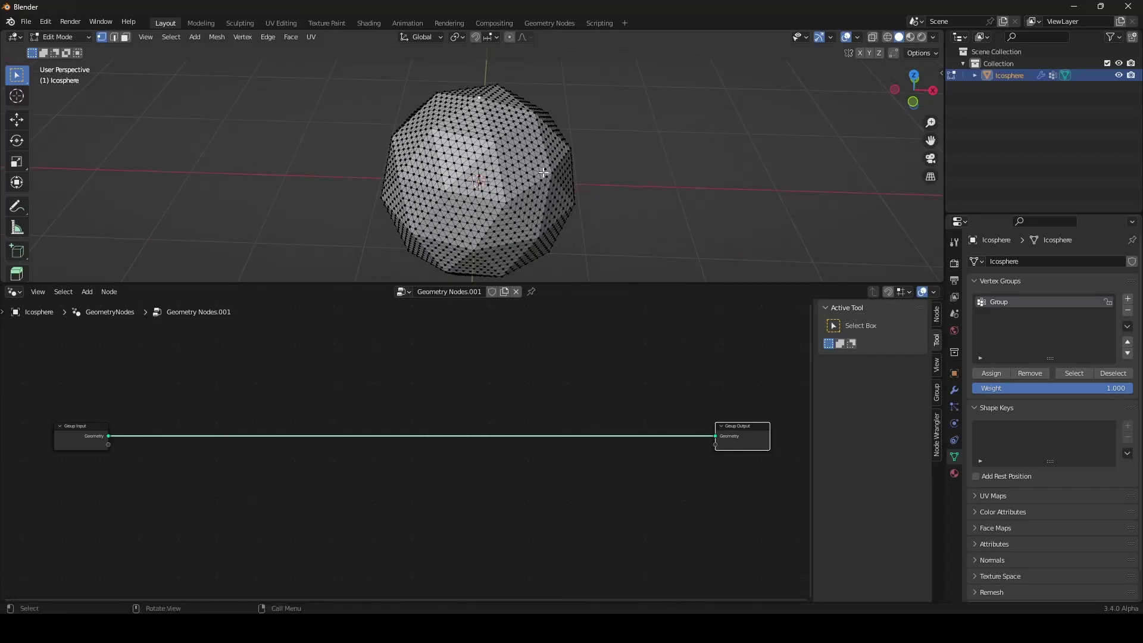
{"action": "key", "text": "Tab"}
{"action": "scroll", "coordinate": [479, 368], "scroll_direction": "down", "scroll_amount": 1}
{"action": "scroll", "coordinate": [479, 368], "scroll_direction": "down", "scroll_amount": 1}
{"action": "scroll", "coordinate": [470, 387], "scroll_direction": "up", "scroll_amount": 2}
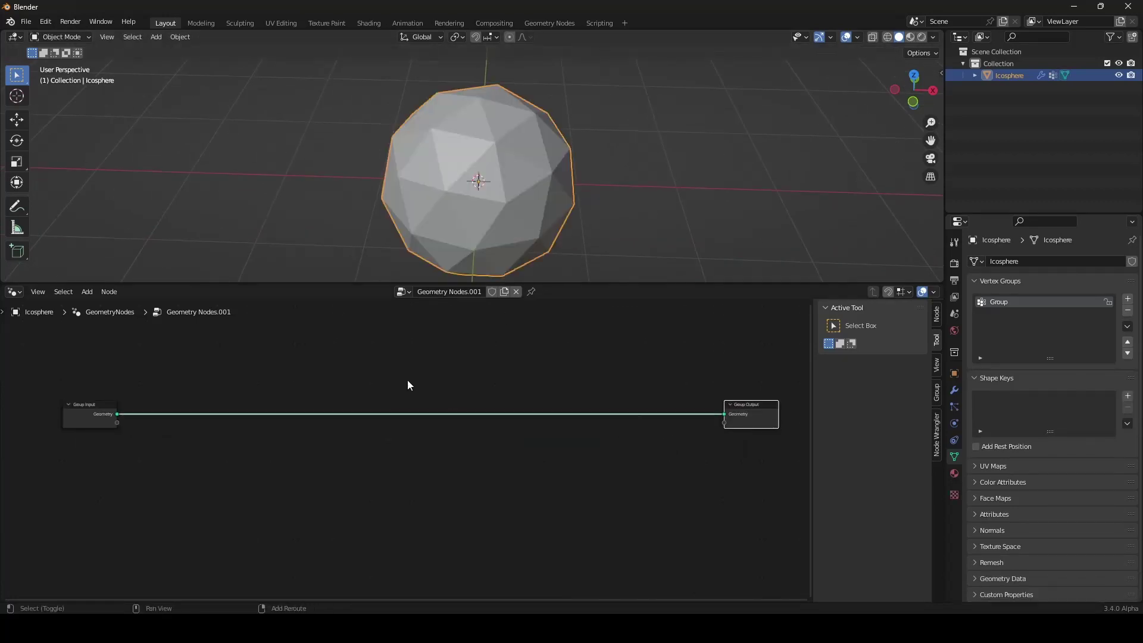
Insert an Edge Paths to Curves node on the link between Group Input and Group Output
{"action": "key", "text": "shift+a"}
{"action": "type", "text": "eq"}
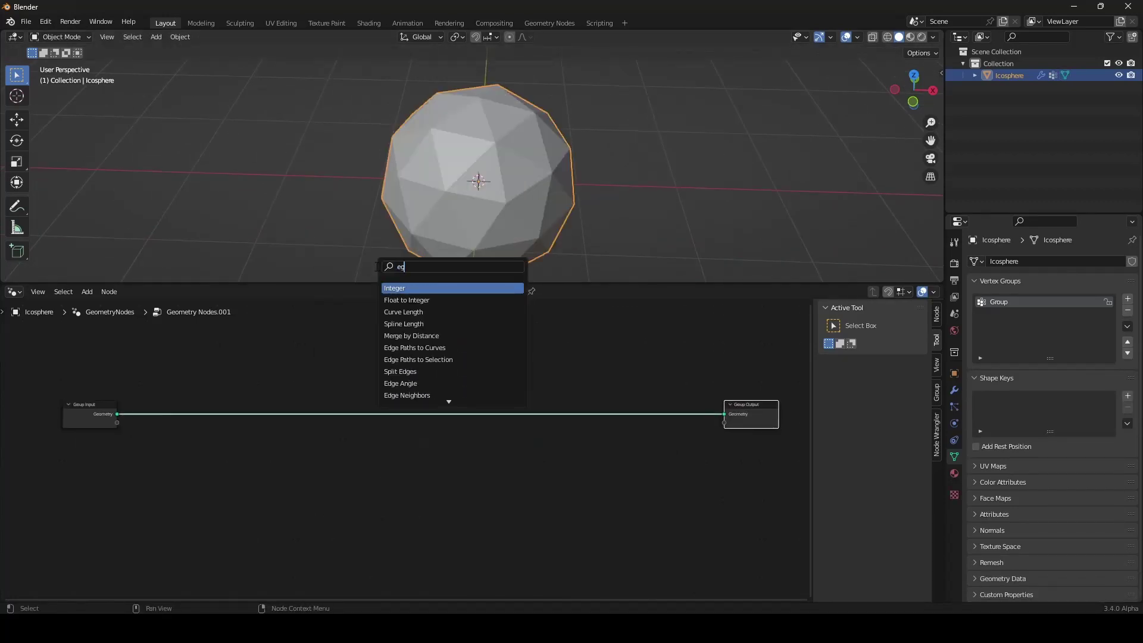
{"action": "key", "text": "BackSpace"}
{"action": "key", "text": "BackSpace"}
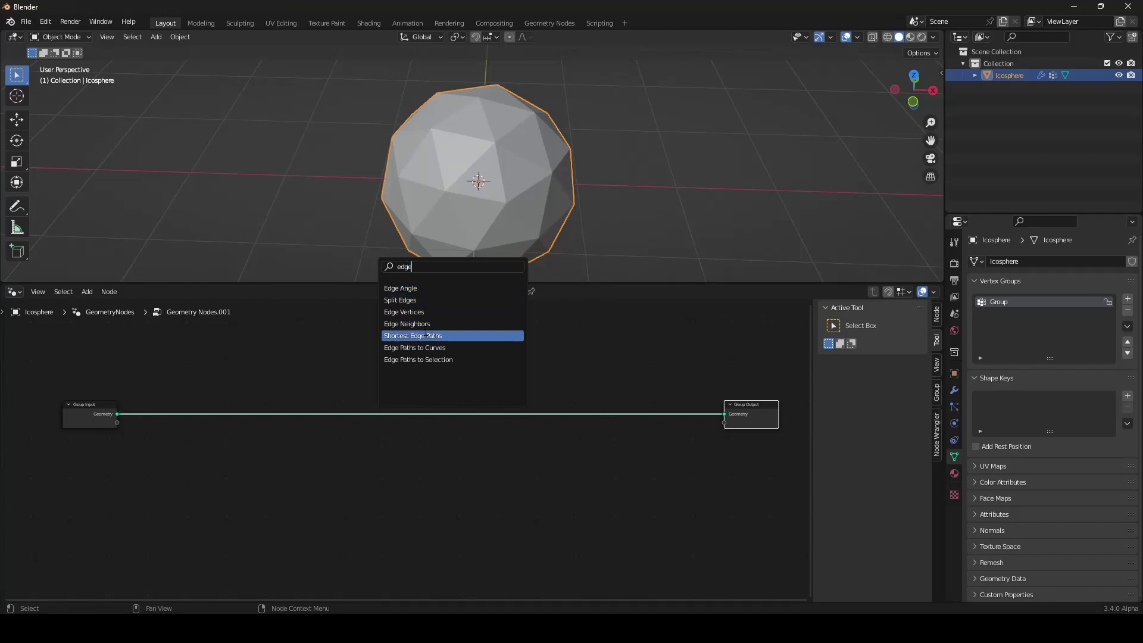
{"action": "left_click", "coordinate": [426, 348]}
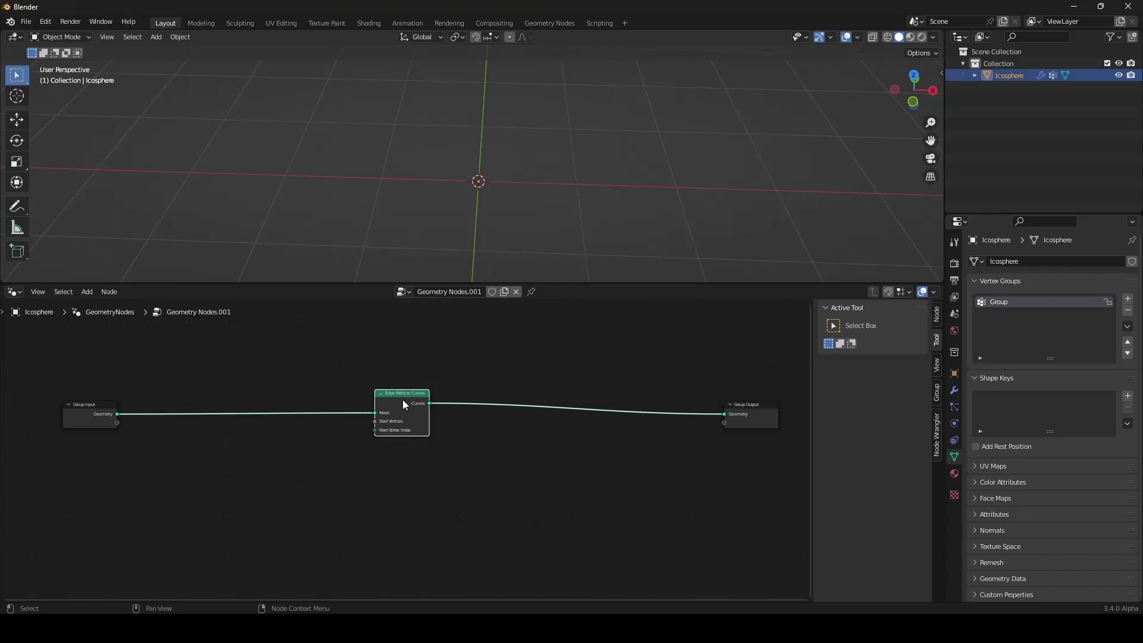
{"action": "left_click", "coordinate": [449, 419]}
{"action": "scroll", "coordinate": [450, 419], "scroll_direction": "up", "scroll_amount": 3}
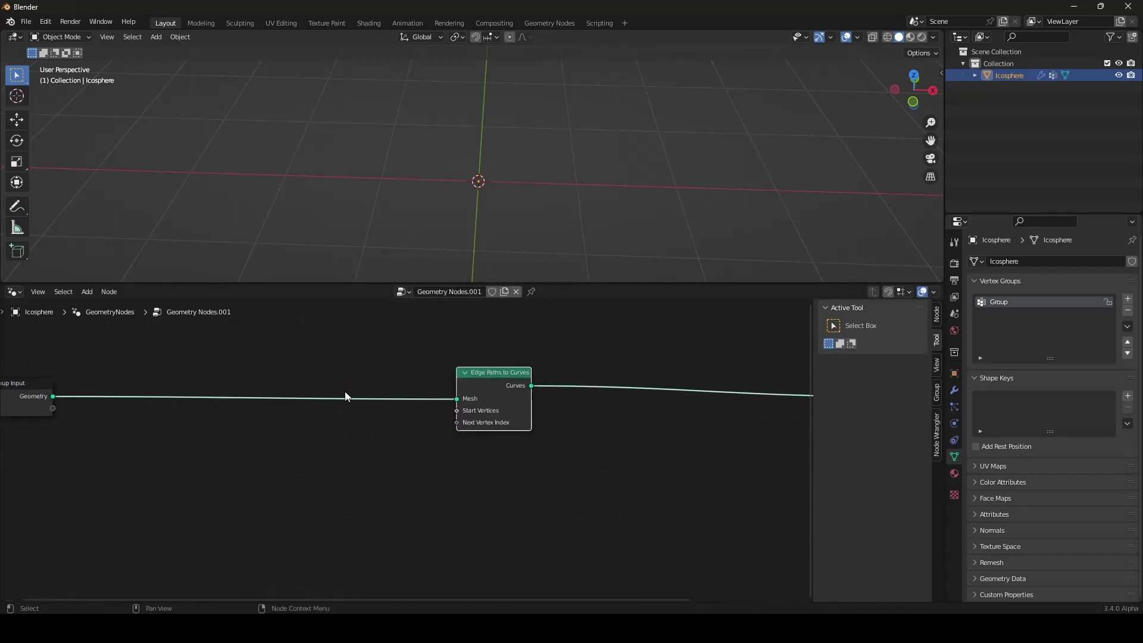
Add a Shortest Edge Paths node and connect its Next Vertex Index output to the Edge Paths to Curves node
{"action": "key", "text": "shift+a"}
{"action": "left_click", "coordinate": [321, 355]}
{"action": "type", "text": "sho"}
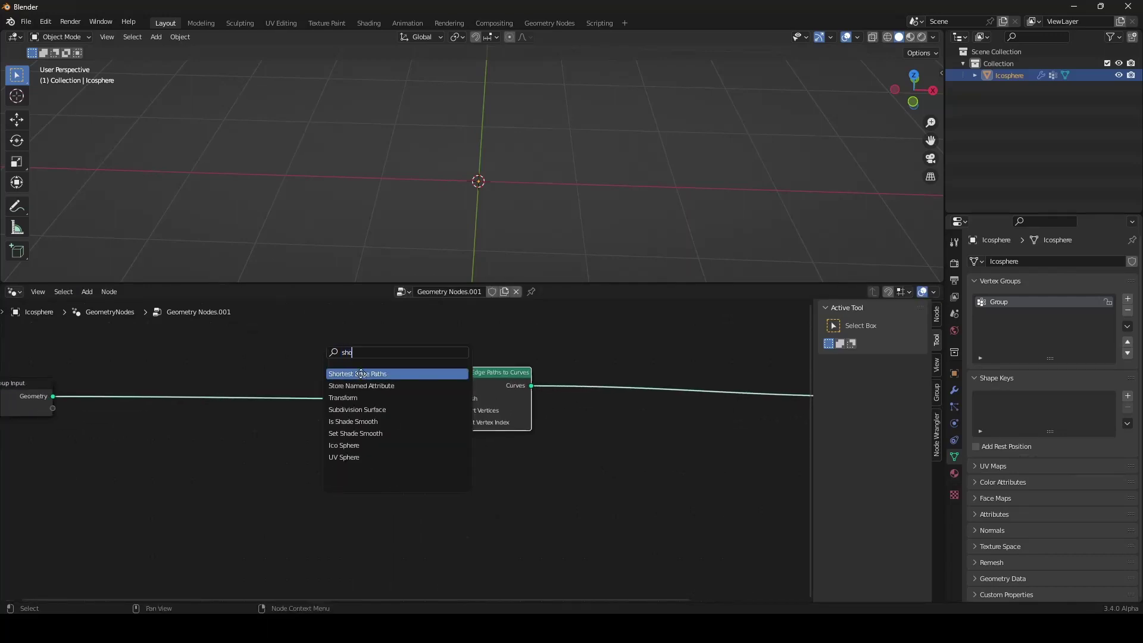
{"action": "left_click", "coordinate": [360, 373]}
{"action": "left_click", "coordinate": [348, 452]}
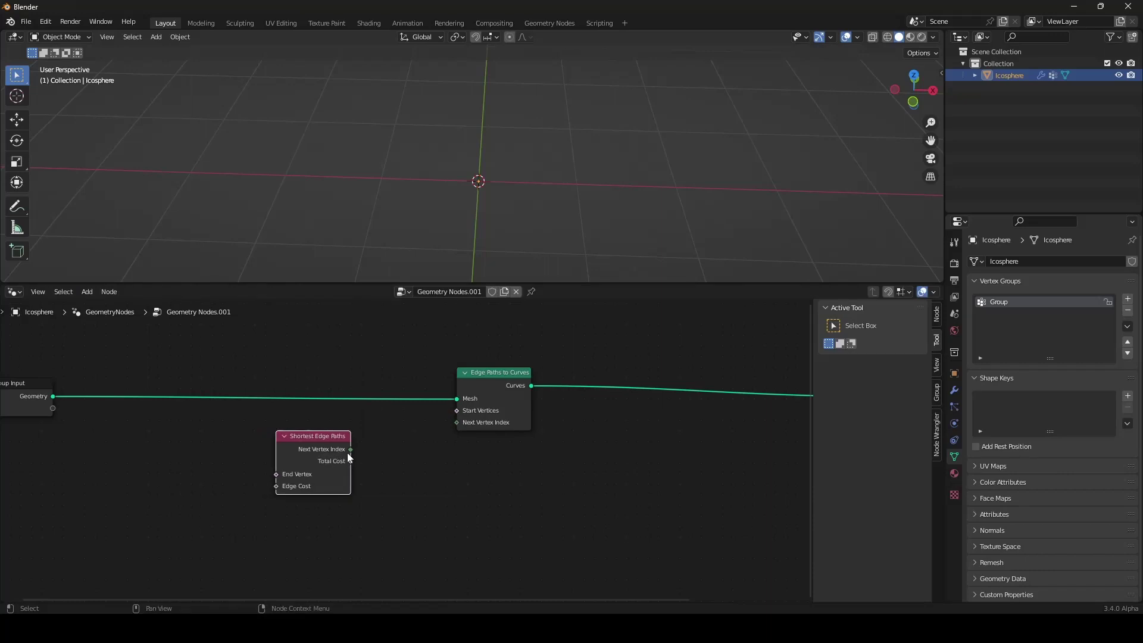
{"action": "left_click_drag", "start_coordinate": [348, 451], "coordinate": [456, 422]}
Expose End Vertex of Shortest Edge Paths as a group input and assign the vertex group Group to it in the modifier
{"action": "key", "text": "Home"}
{"action": "left_click_drag", "start_coordinate": [179, 420], "coordinate": [312, 394]}
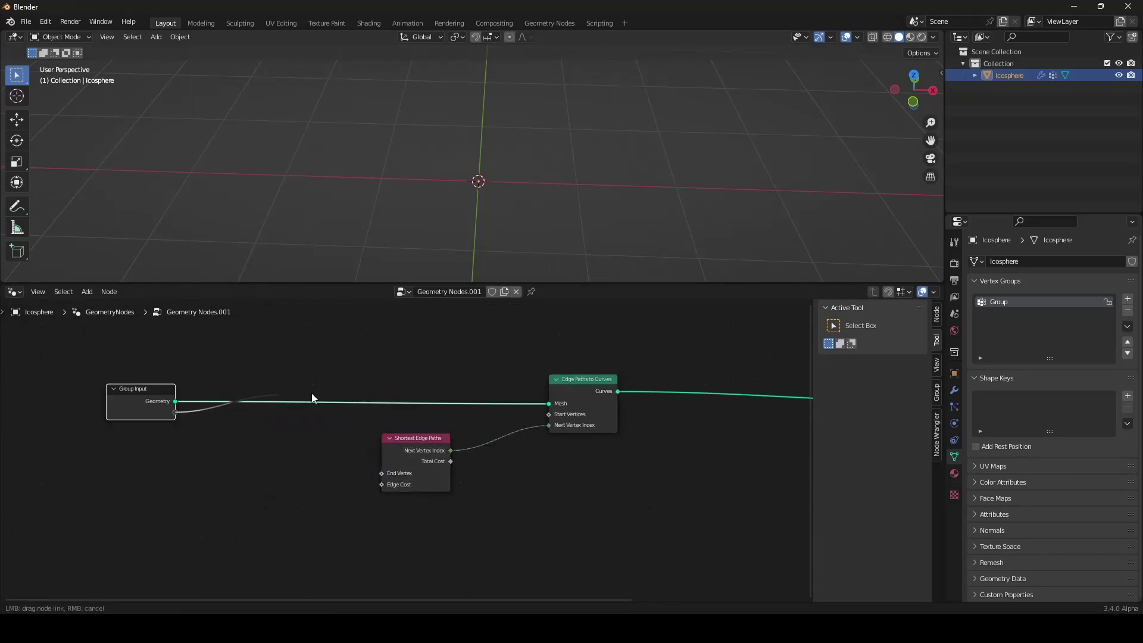
{"action": "left_click_drag", "start_coordinate": [380, 475], "coordinate": [382, 473]}
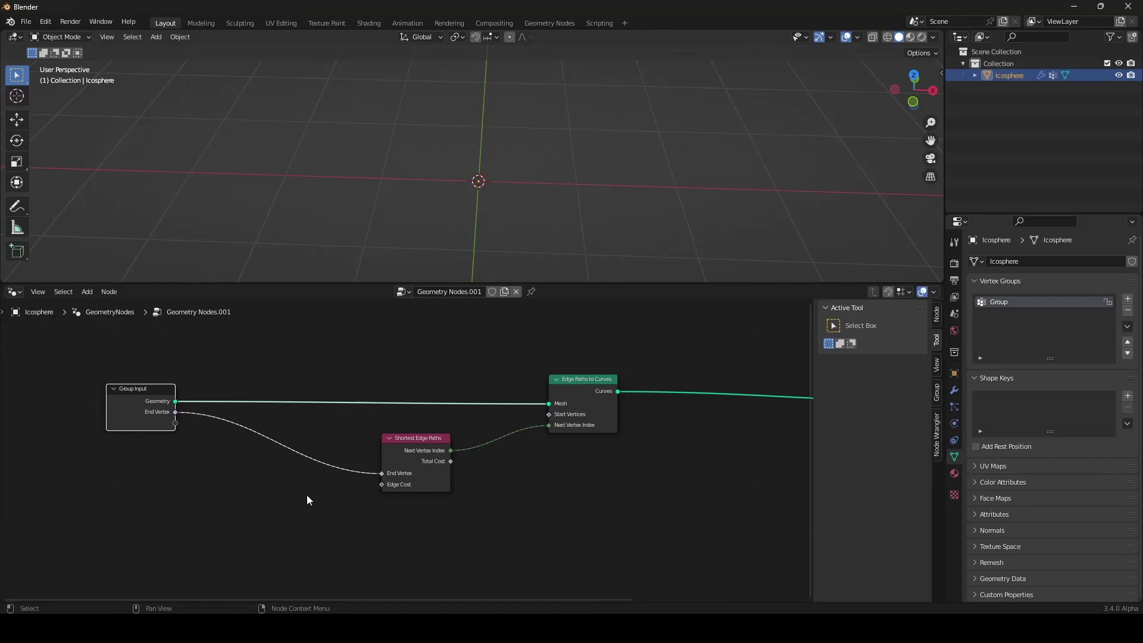
{"action": "left_click", "coordinate": [954, 390]}
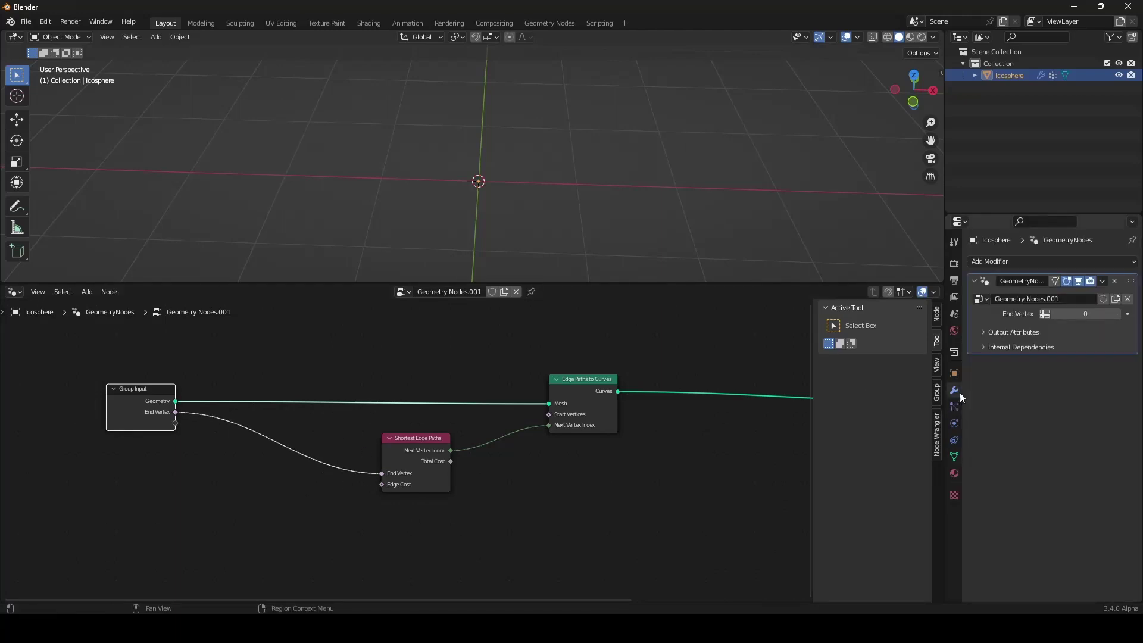
{"action": "left_click", "coordinate": [1046, 316]}
{"action": "left_click", "coordinate": [1084, 314]}
{"action": "left_click", "coordinate": [1065, 390]}
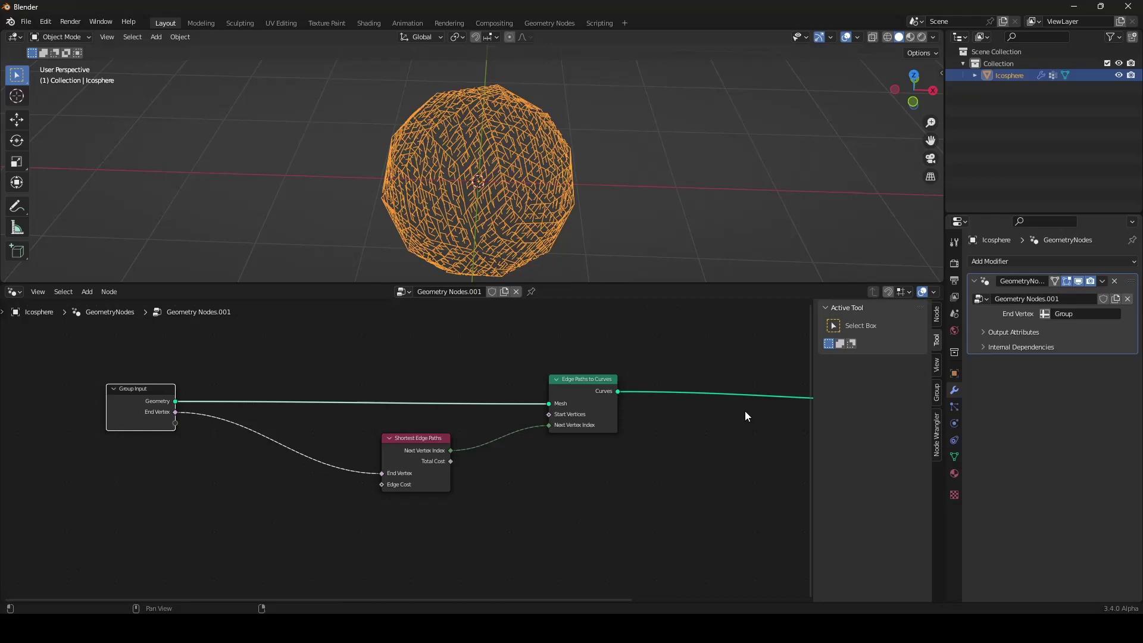
Add an Edge Vertices node below the Group Input node
{"action": "middle_click_drag", "start_coordinate": [515, 204], "coordinate": [483, 230]}
{"action": "scroll", "coordinate": [490, 236], "scroll_direction": "up", "scroll_amount": 3}
{"action": "scroll", "coordinate": [406, 399], "scroll_direction": "down", "scroll_amount": 7}
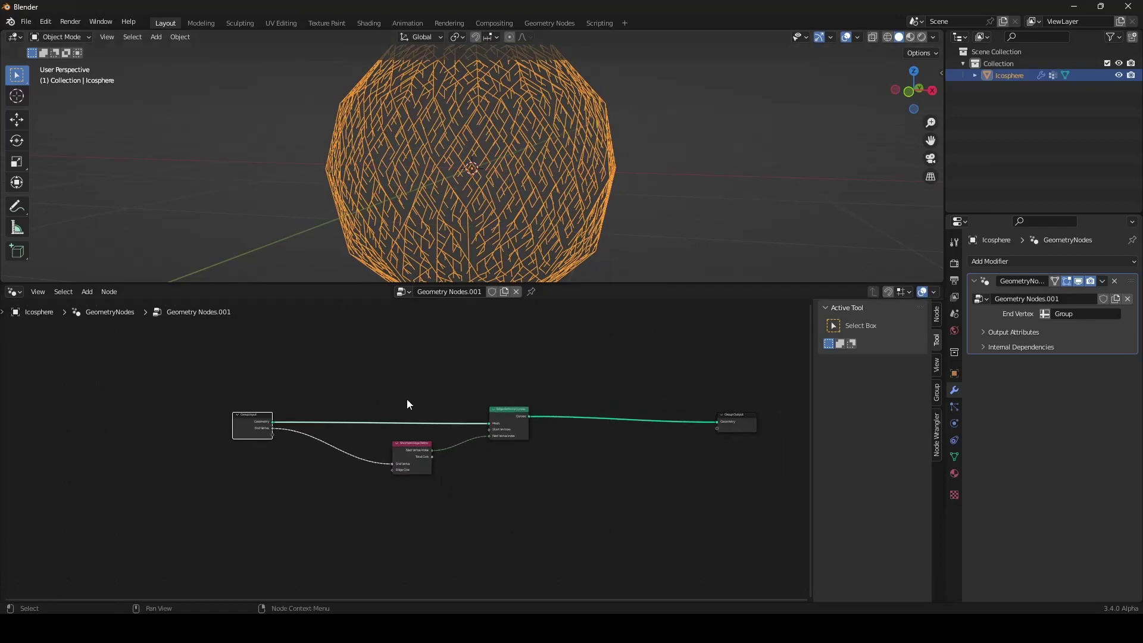
{"action": "middle_click_drag", "start_coordinate": [406, 399], "coordinate": [431, 361]}
{"action": "scroll", "coordinate": [431, 361], "scroll_direction": "up", "scroll_amount": 3}
{"action": "scroll", "coordinate": [432, 362], "scroll_direction": "up", "scroll_amount": 2}
{"action": "key", "text": "shift+a"}
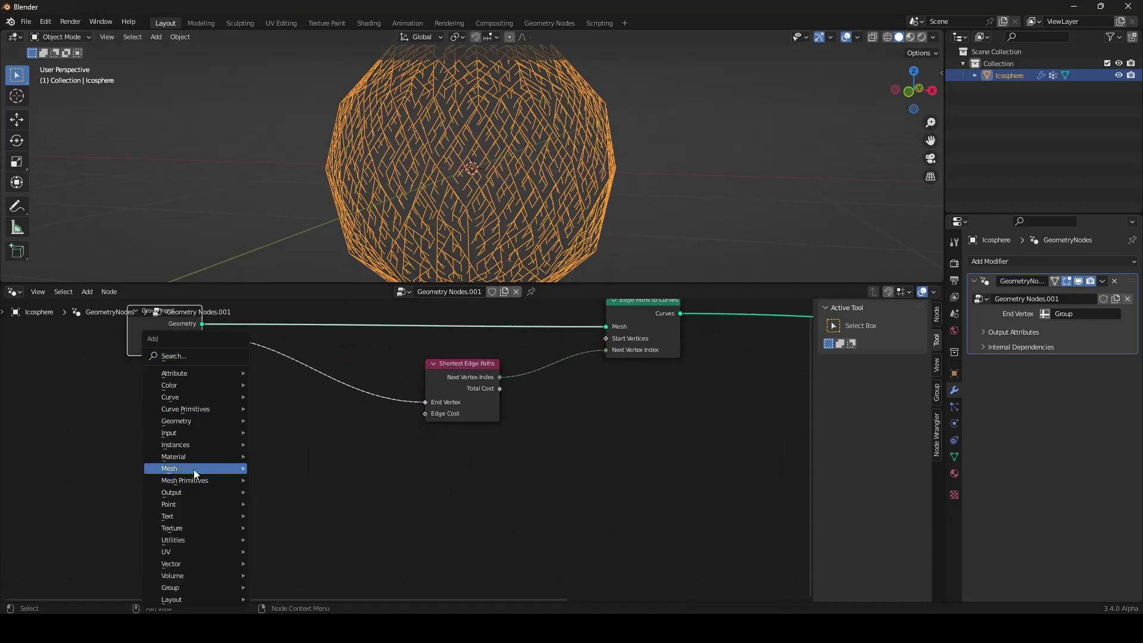
{"action": "mouse_move", "coordinate": [194, 468]}
{"action": "left_click", "coordinate": [317, 366]}
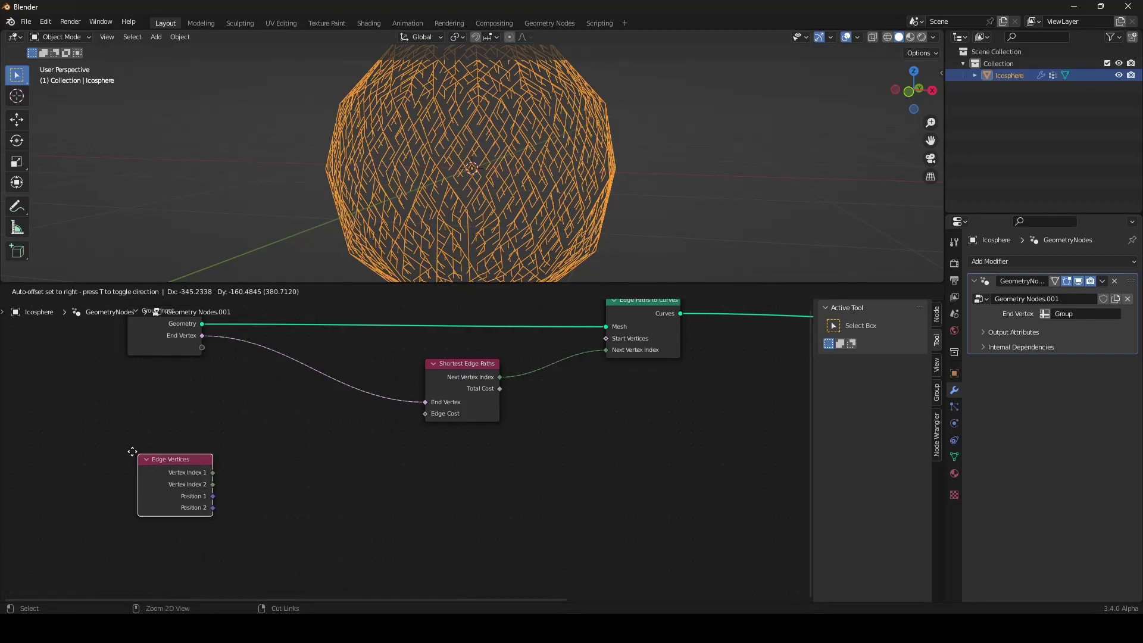
{"action": "left_click", "coordinate": [150, 464]}
Add a Vector Math node set to Distance, feed it both Edge Vertices positions, and connect its Value to Edge Cost
{"action": "key", "text": "shift+a"}
{"action": "left_click", "coordinate": [245, 278]}
{"action": "type", "text": "vect"}
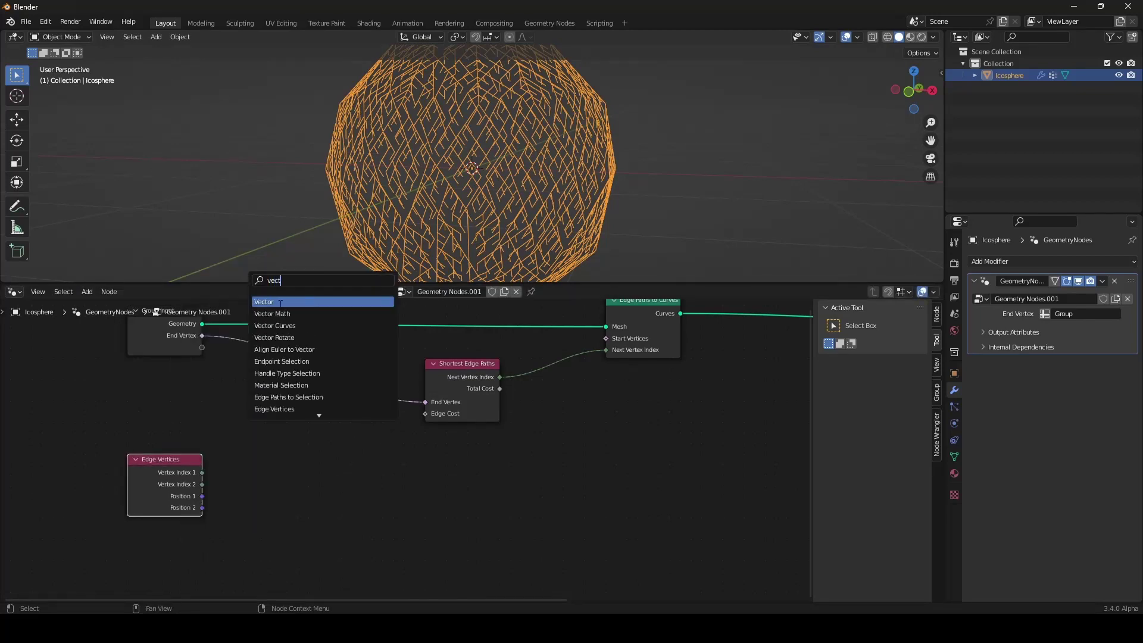
{"action": "left_click", "coordinate": [272, 314]}
{"action": "left_click", "coordinate": [269, 452]}
{"action": "left_click", "coordinate": [271, 455]}
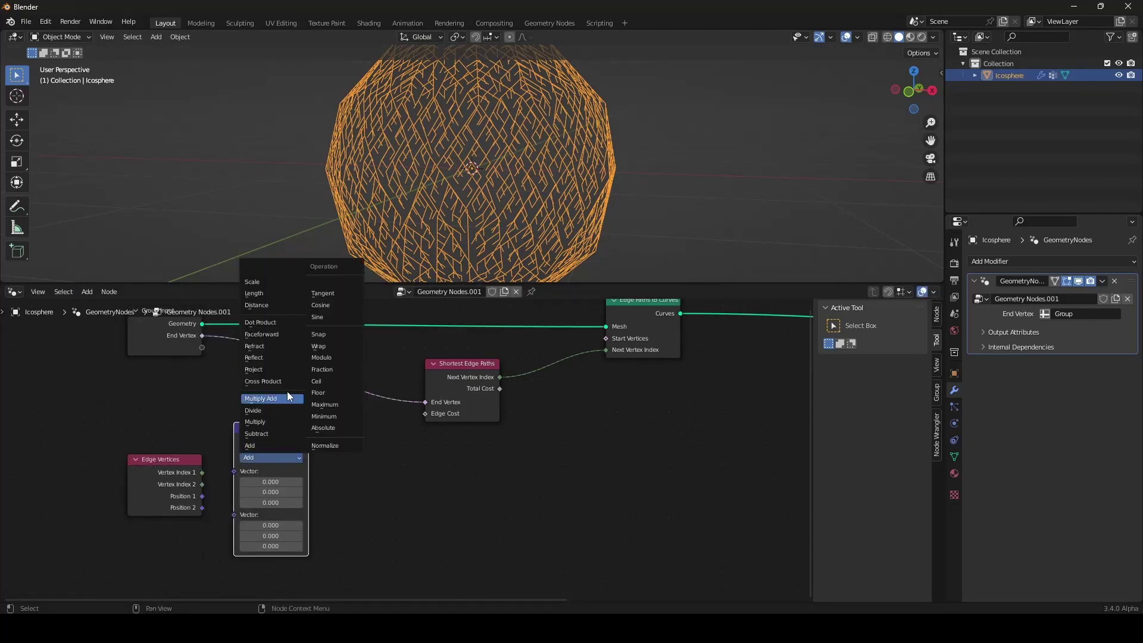
{"action": "left_click", "coordinate": [274, 305]}
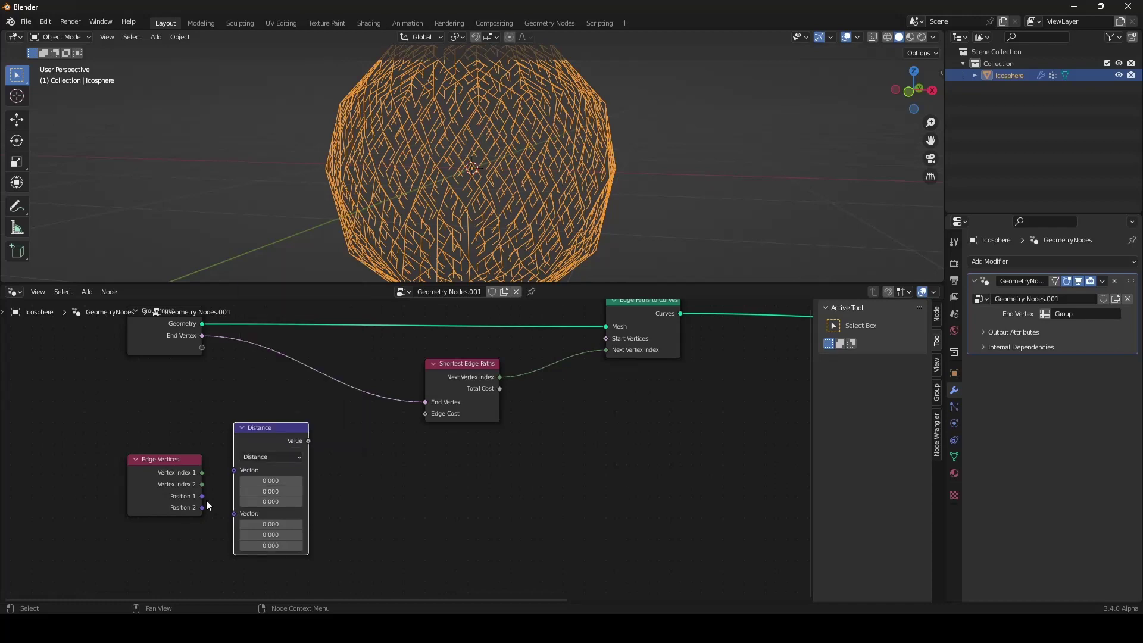
{"action": "left_click_drag", "start_coordinate": [234, 472], "coordinate": [235, 483]}
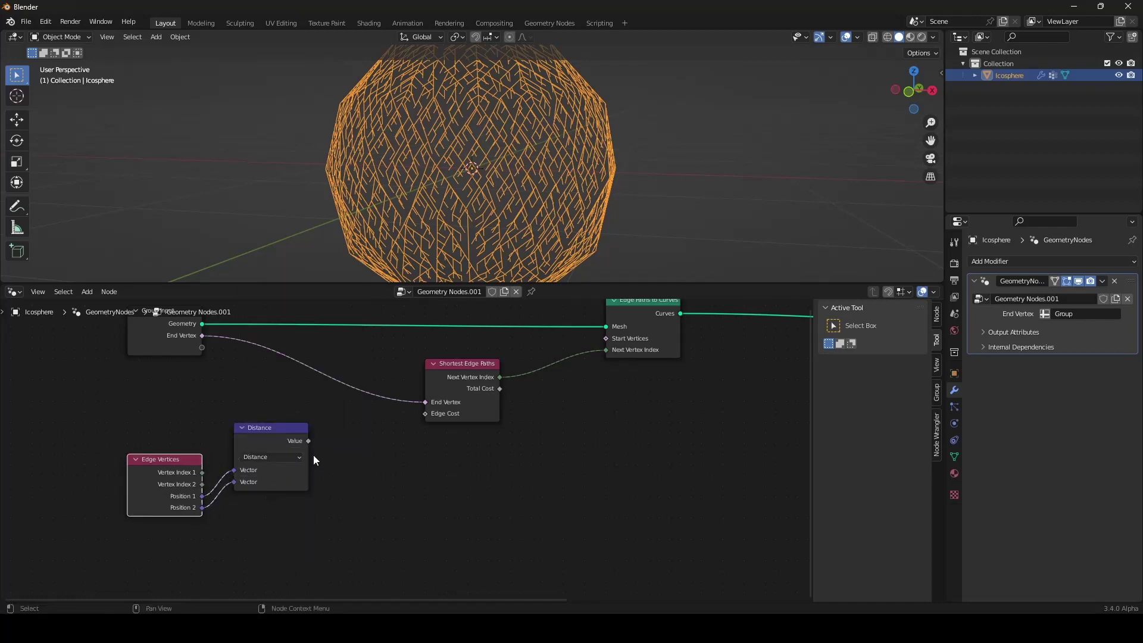
{"action": "left_click_drag", "start_coordinate": [424, 418], "coordinate": [424, 417]}
{"action": "scroll", "coordinate": [509, 191], "scroll_direction": "down", "scroll_amount": 1}
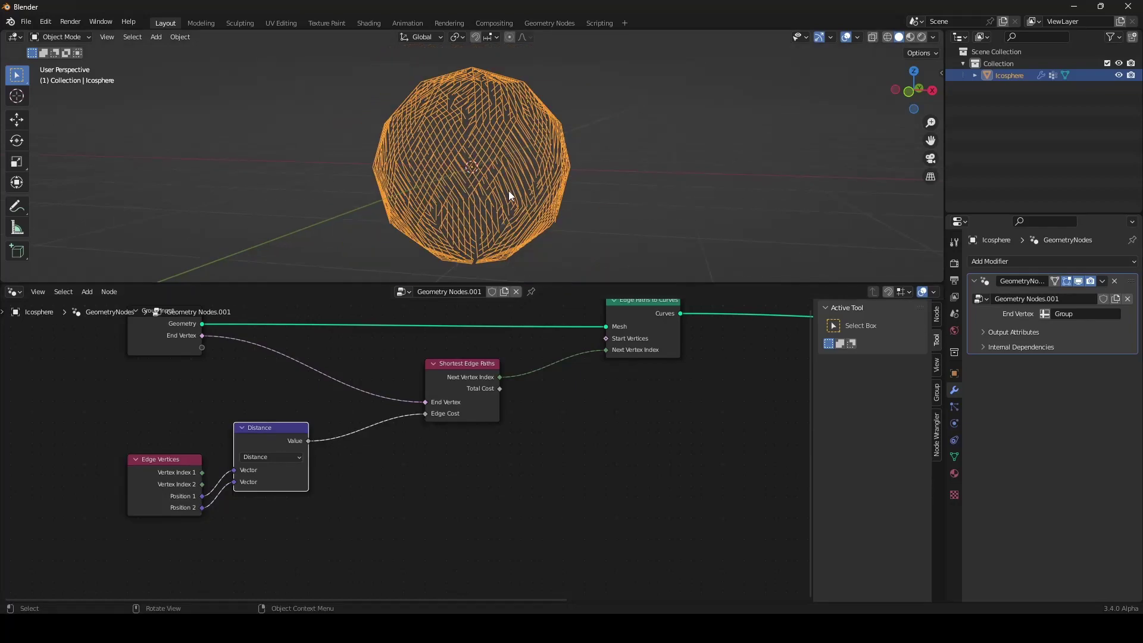
Insert a Resample Curve node after Edge Paths to Curves and set its count to 12
{"action": "middle_click_drag", "start_coordinate": [508, 191], "coordinate": [494, 221]}
{"action": "scroll", "coordinate": [556, 241], "scroll_direction": "up", "scroll_amount": 3}
{"action": "scroll", "coordinate": [520, 404], "scroll_direction": "down", "scroll_amount": 2}
{"action": "middle_click_drag", "start_coordinate": [543, 424], "coordinate": [443, 467]}
{"action": "scroll", "coordinate": [544, 398], "scroll_direction": "up", "scroll_amount": 2}
{"action": "key", "text": "shift+a"}
{"action": "mouse_move", "coordinate": [523, 402]}
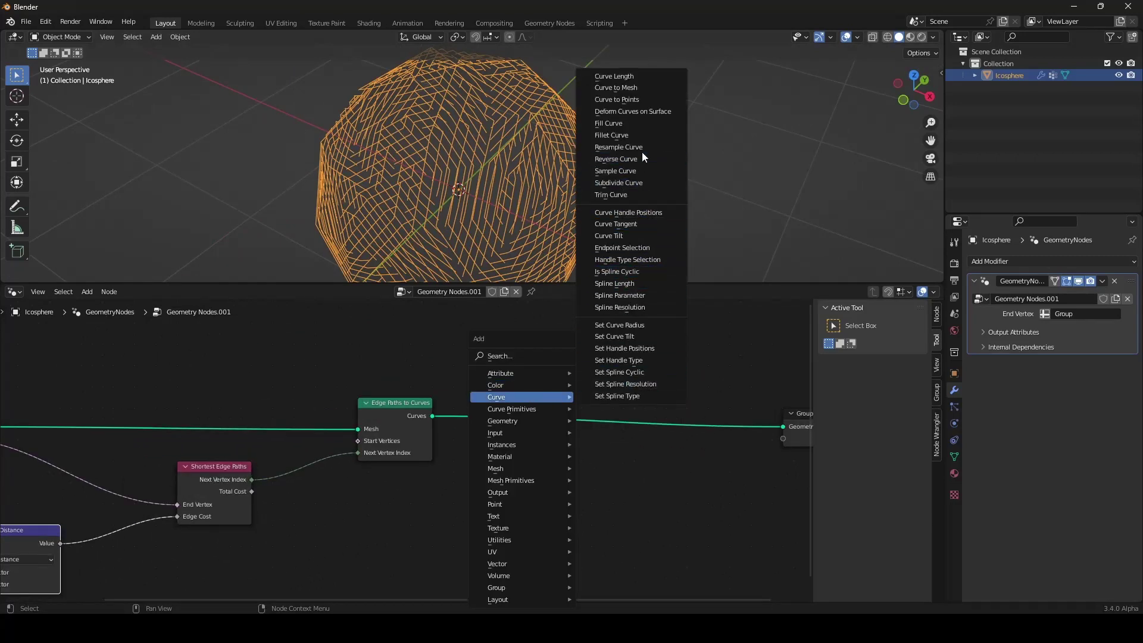
{"action": "left_click", "coordinate": [619, 147]}
{"action": "left_click", "coordinate": [515, 416]}
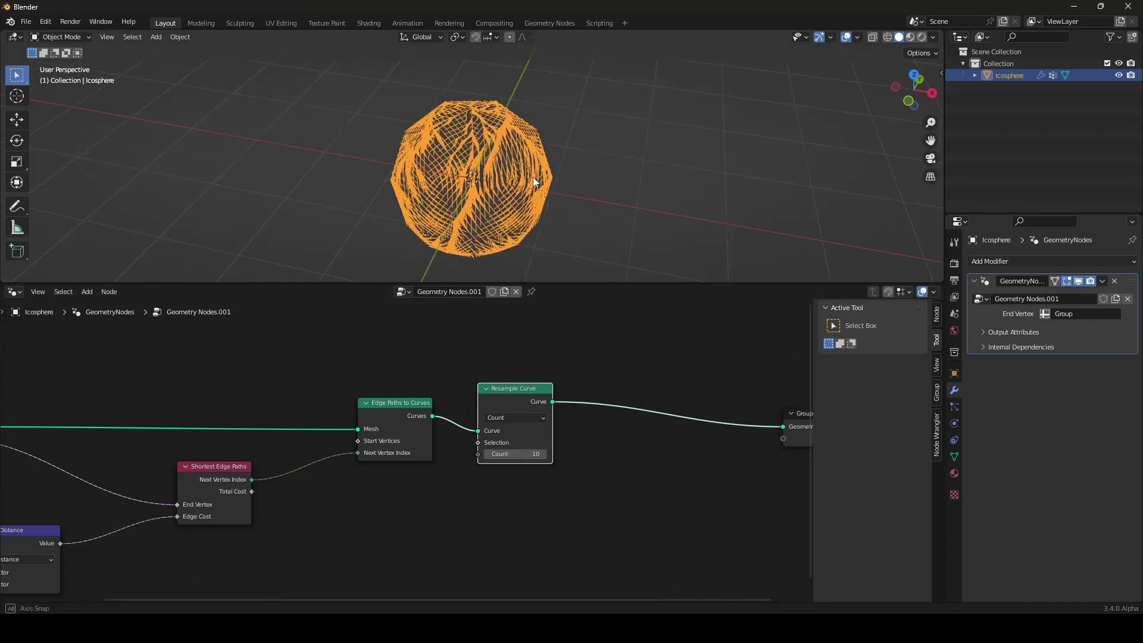
{"action": "middle_click_drag", "start_coordinate": [534, 177], "coordinate": [530, 170]}
{"action": "middle_click_drag", "start_coordinate": [538, 140], "coordinate": [537, 148]}
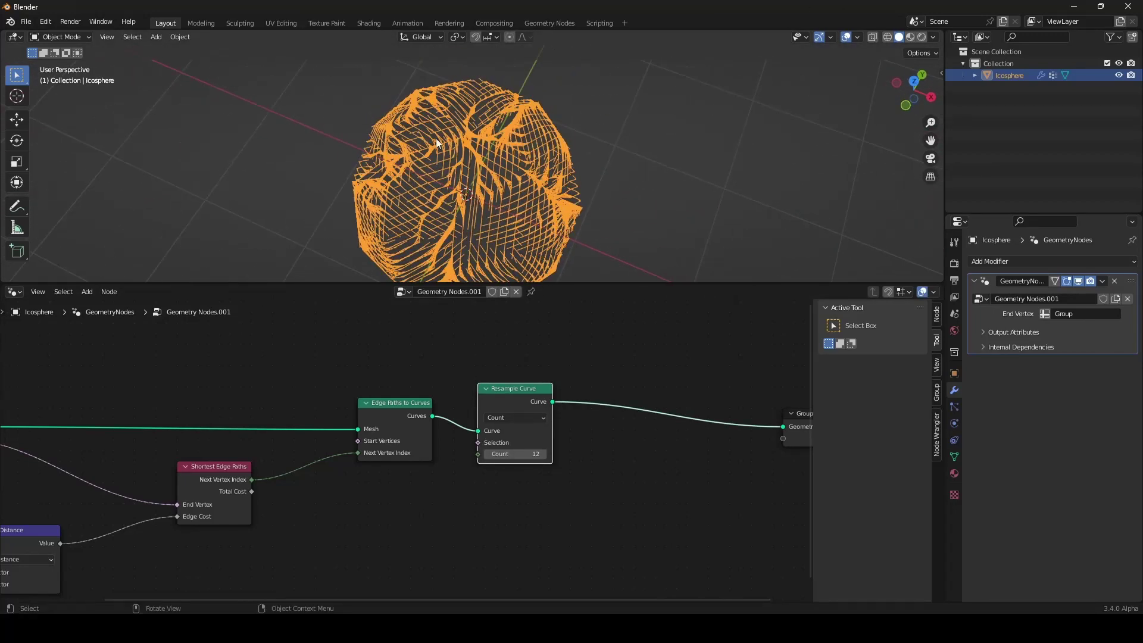
Examine the resampled branching curves on the ico sphere from several angles
{"action": "scroll", "coordinate": [461, 138], "scroll_direction": "down", "scroll_amount": 3}
{"action": "middle_click_drag", "start_coordinate": [473, 166], "coordinate": [470, 119]}
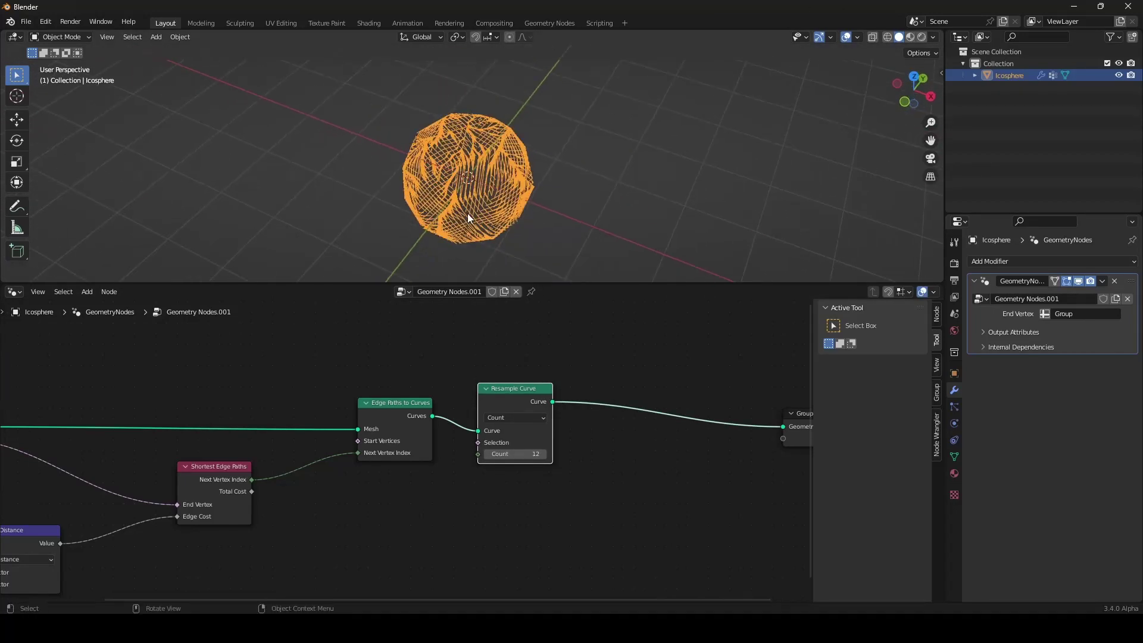
{"action": "middle_click_drag", "start_coordinate": [466, 213], "coordinate": [467, 156]}
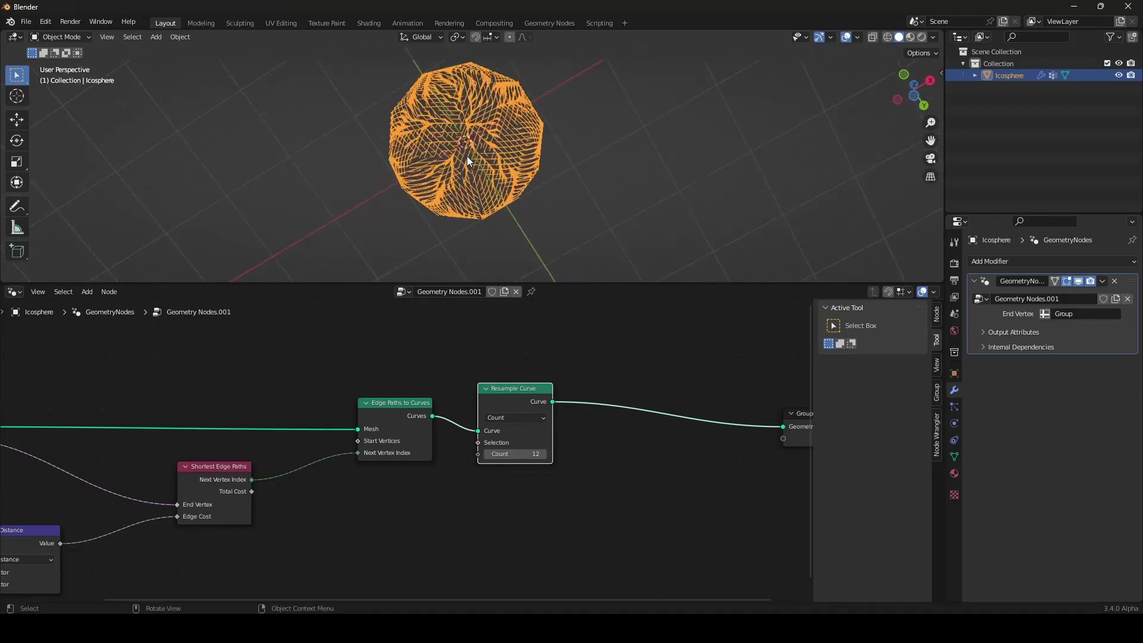
{"action": "scroll", "coordinate": [445, 106], "scroll_direction": "up", "scroll_amount": 3}
{"action": "scroll", "coordinate": [451, 122], "scroll_direction": "down", "scroll_amount": 3}
{"action": "middle_click_drag", "start_coordinate": [451, 121], "coordinate": [448, 274]}
{"action": "scroll", "coordinate": [448, 275], "scroll_direction": "up", "scroll_amount": 3}
{"action": "scroll", "coordinate": [501, 398], "scroll_direction": "down", "scroll_amount": 2}
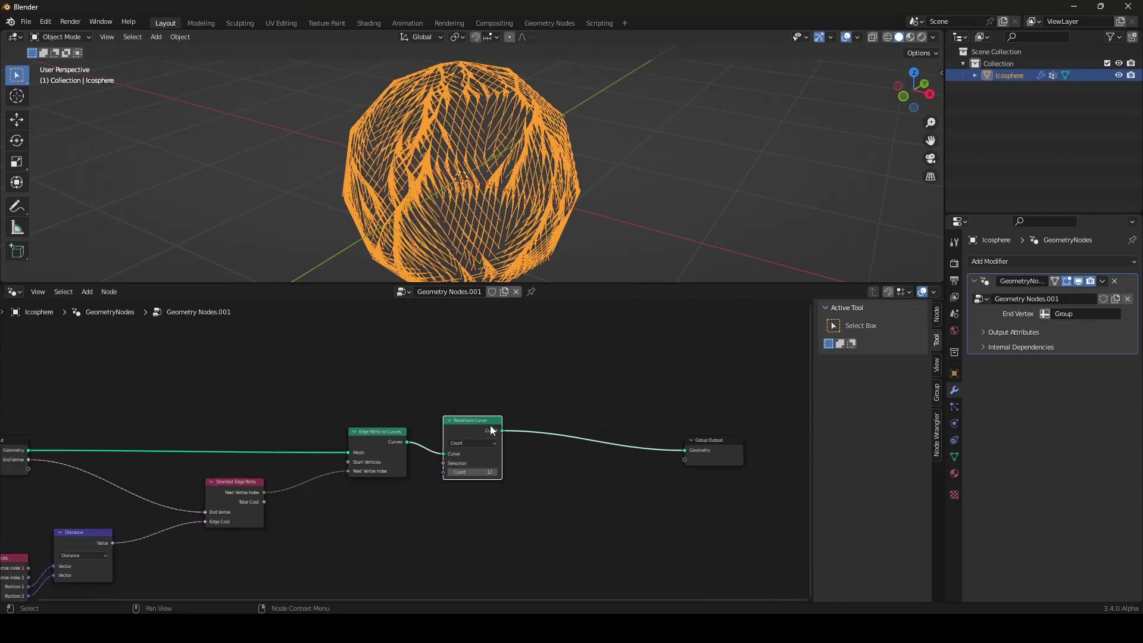
Insert a Join Geometry node before Group Output and connect the original Group Input geometry to it as well
{"action": "key", "text": "shift+a"}
{"action": "left_click", "coordinate": [495, 340]}
{"action": "type", "text": "join"}
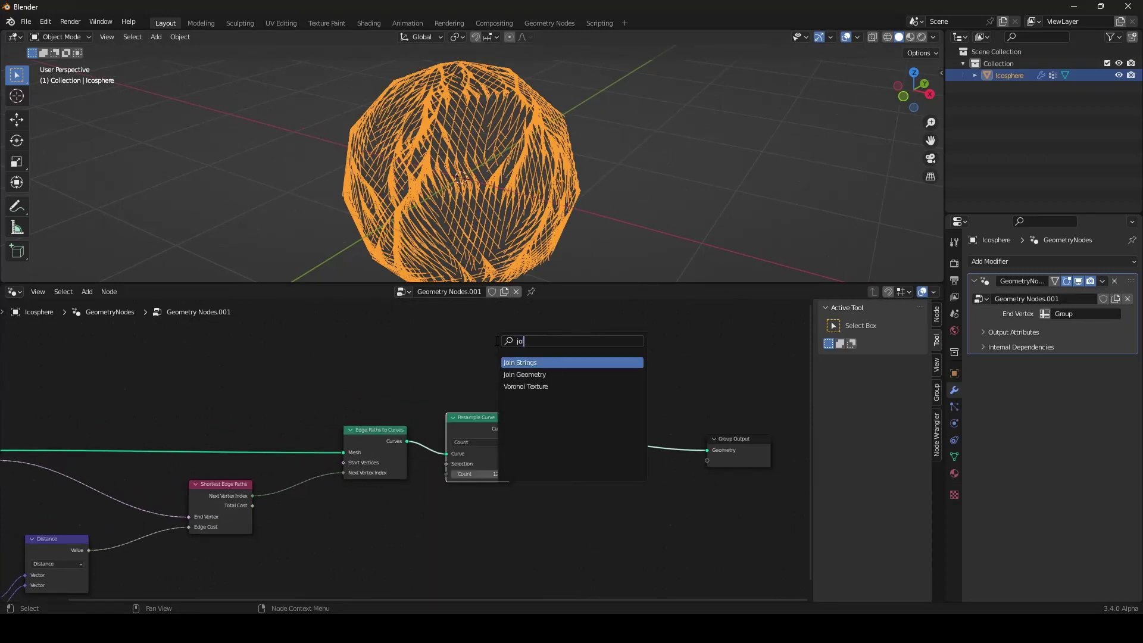
{"action": "left_click", "coordinate": [511, 372]}
{"action": "left_click", "coordinate": [590, 434]}
{"action": "key", "text": "Home"}
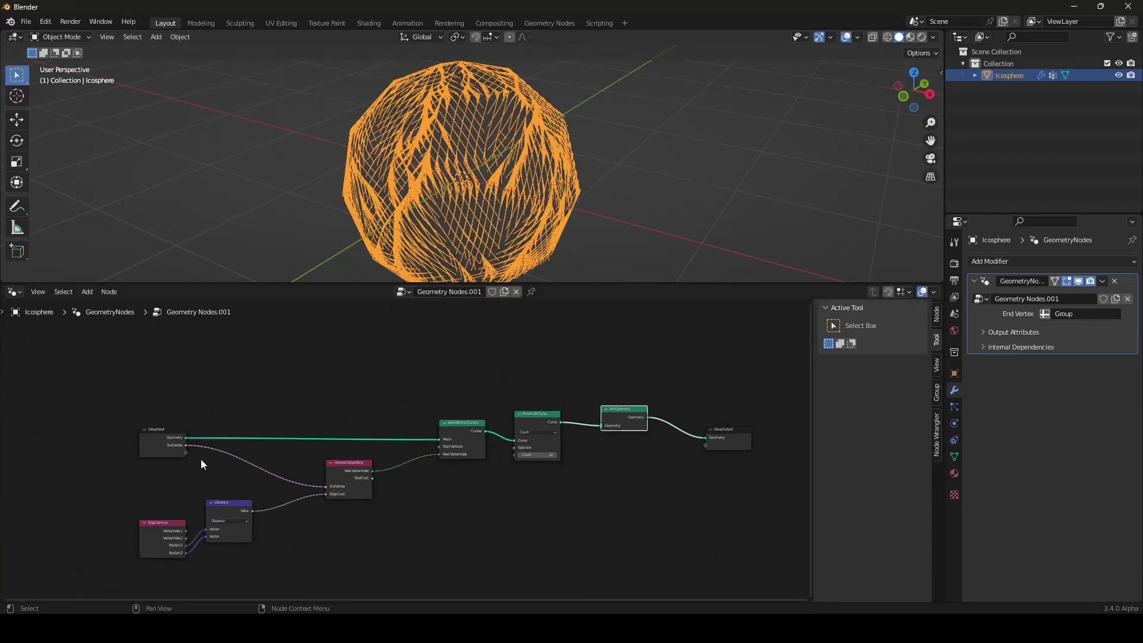
{"action": "left_click_drag", "start_coordinate": [187, 438], "coordinate": [601, 427]}
Move the Resample Curve node lower and insert a Curve to Mesh node between it and Join Geometry
{"action": "middle_click_drag", "start_coordinate": [524, 163], "coordinate": [535, 262]}
{"action": "scroll", "coordinate": [544, 475], "scroll_direction": "up", "scroll_amount": 3}
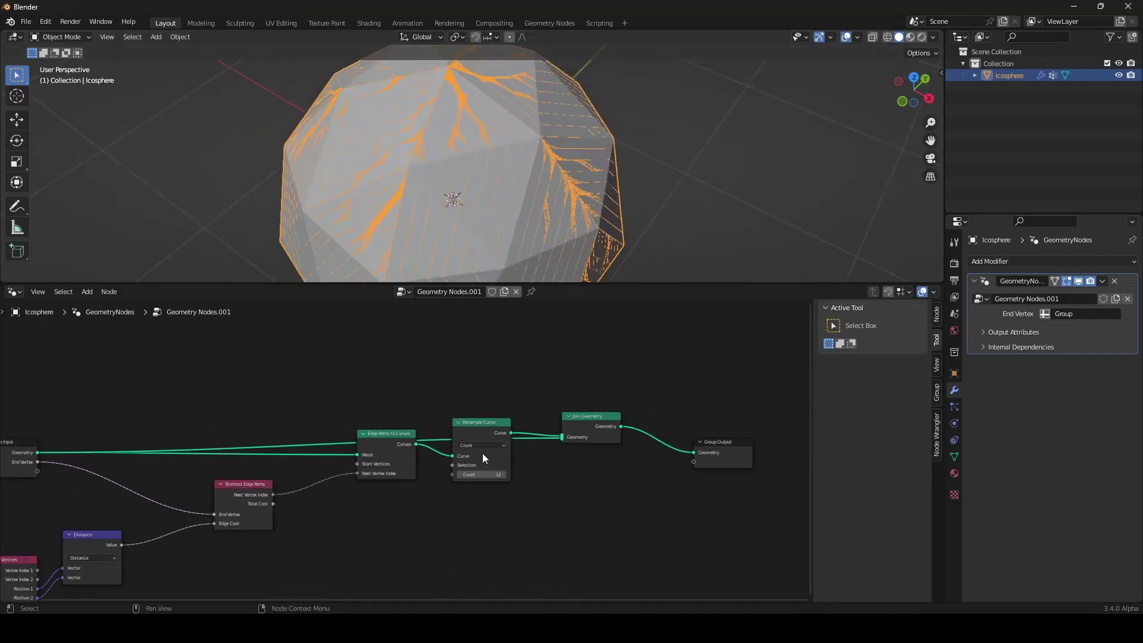
{"action": "left_click_drag", "start_coordinate": [482, 453], "coordinate": [470, 468]}
{"action": "middle_click_drag", "start_coordinate": [471, 463], "coordinate": [449, 453]}
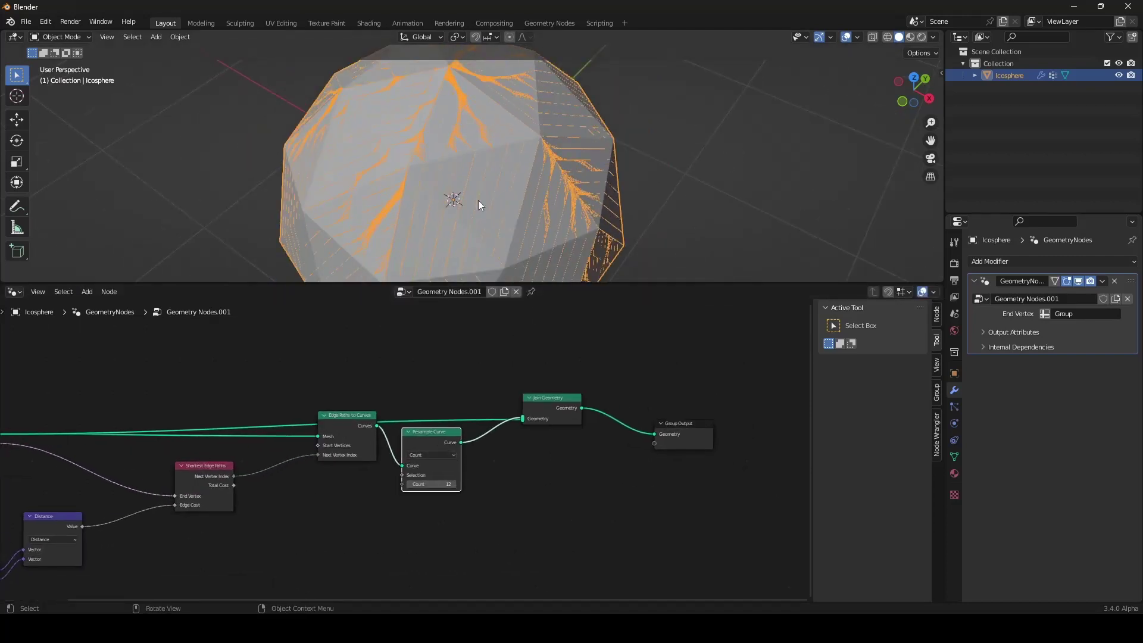
{"action": "middle_click_drag", "start_coordinate": [520, 498], "coordinate": [476, 499]}
{"action": "scroll", "coordinate": [453, 417], "scroll_direction": "up", "scroll_amount": 2}
{"action": "key", "text": "shift+a"}
{"action": "mouse_move", "coordinate": [445, 395]}
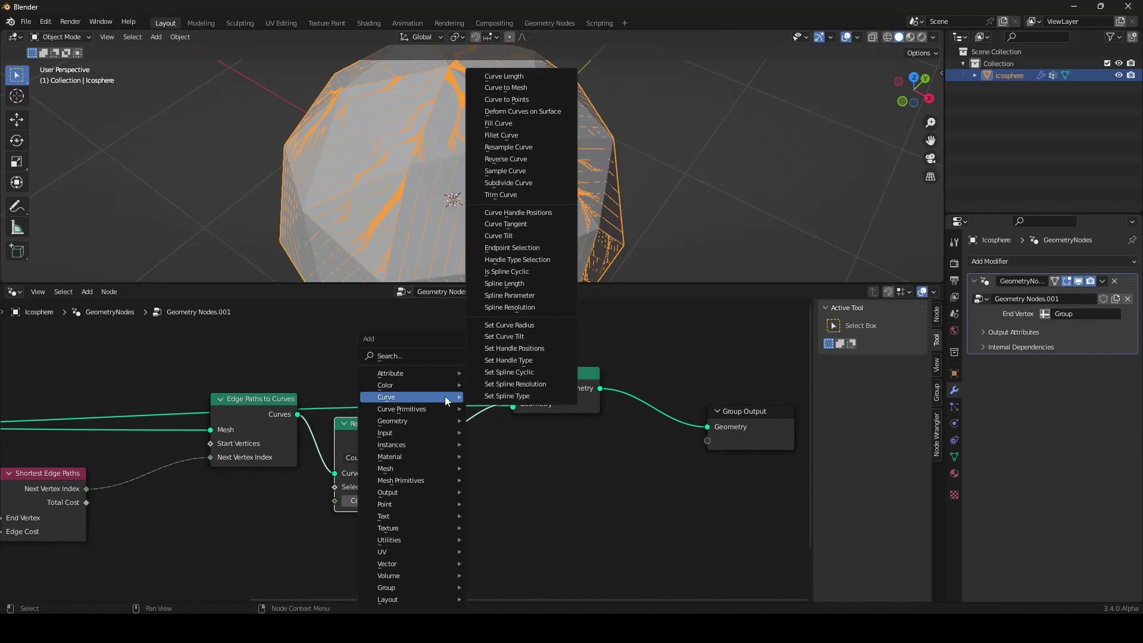
{"action": "left_click", "coordinate": [540, 93]}
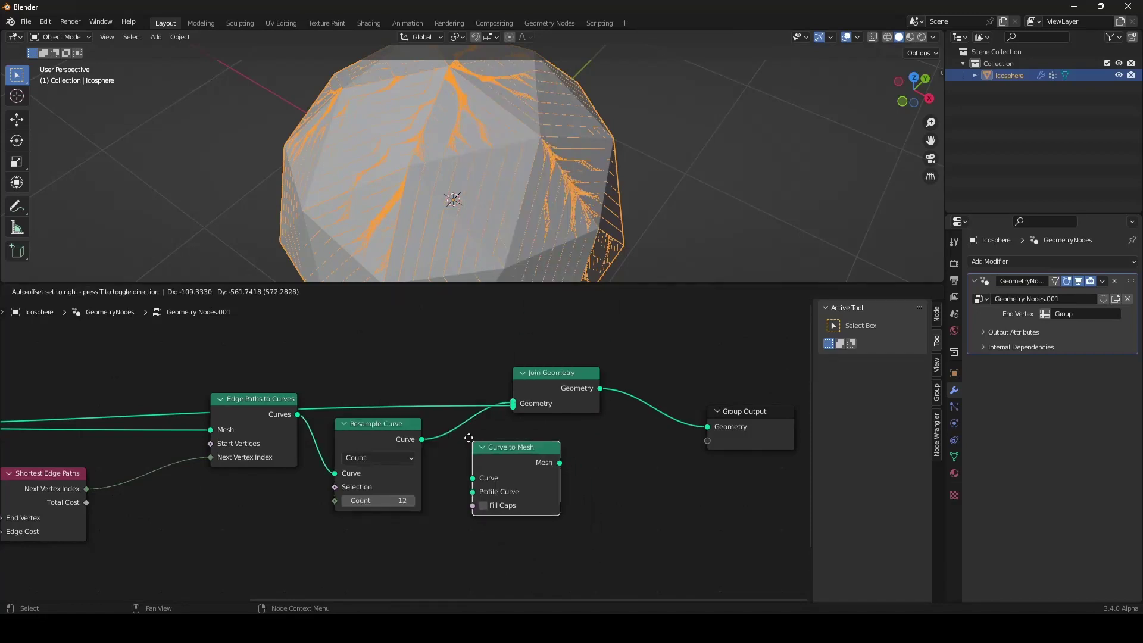
{"action": "left_click", "coordinate": [509, 470]}
Add a Curve Circle node, connect it as the profile curve of Curve to Mesh, and reduce its radius to make thin tubes
{"action": "scroll", "coordinate": [506, 470], "scroll_direction": "down", "scroll_amount": 2}
{"action": "scroll", "coordinate": [424, 444], "scroll_direction": "up", "scroll_amount": 1}
{"action": "key", "text": "shift+a"}
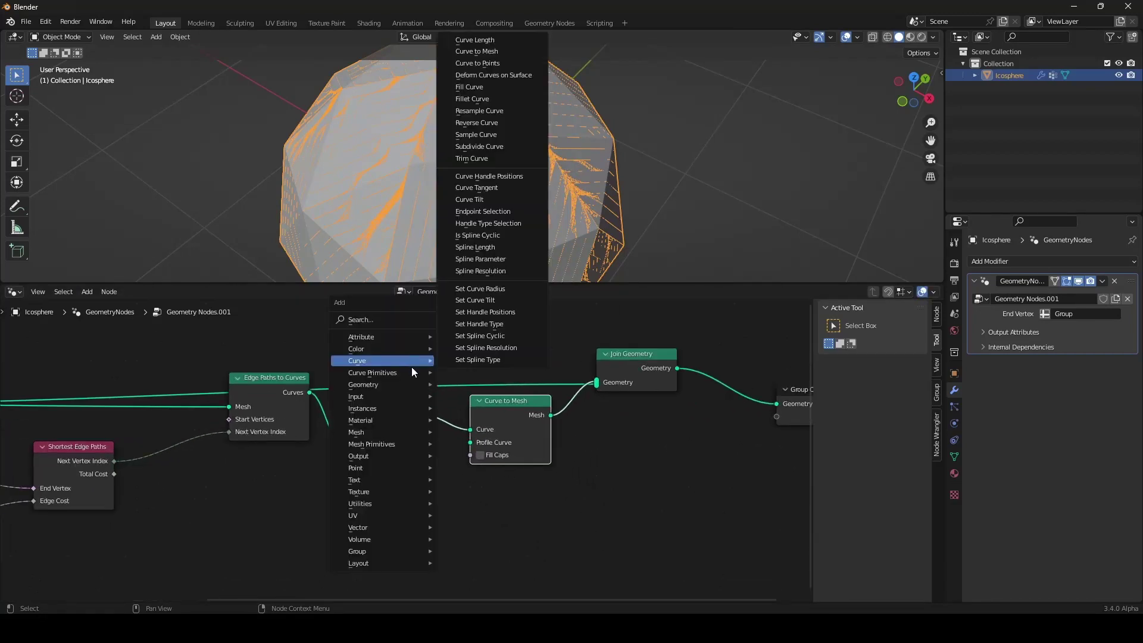
{"action": "mouse_move", "coordinate": [411, 372]}
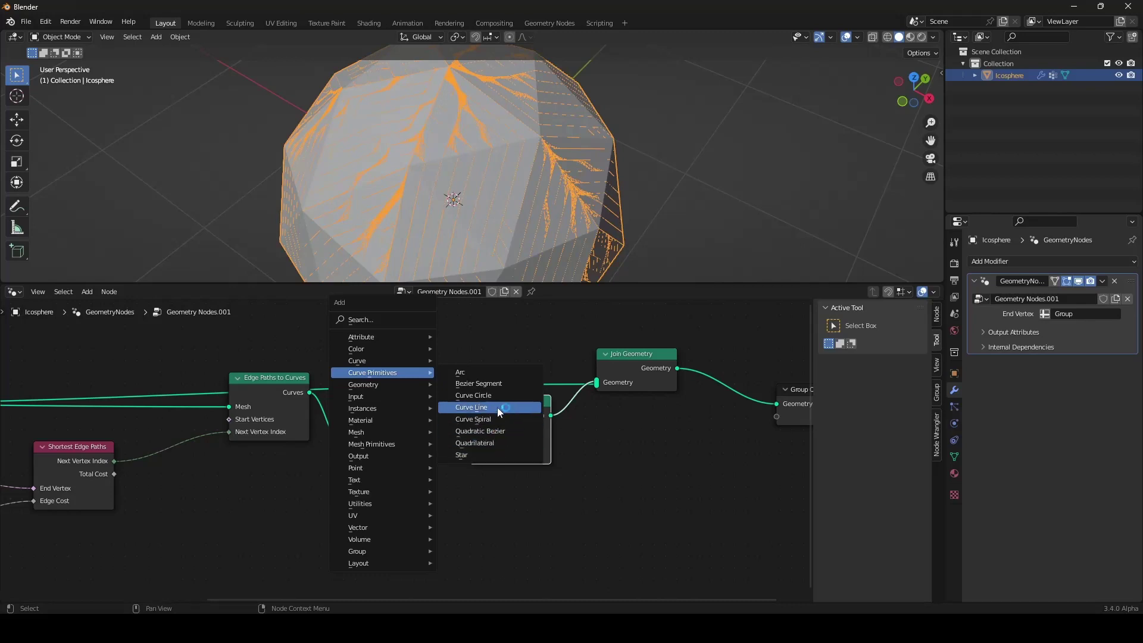
{"action": "left_click", "coordinate": [475, 395]}
{"action": "left_click", "coordinate": [383, 517]}
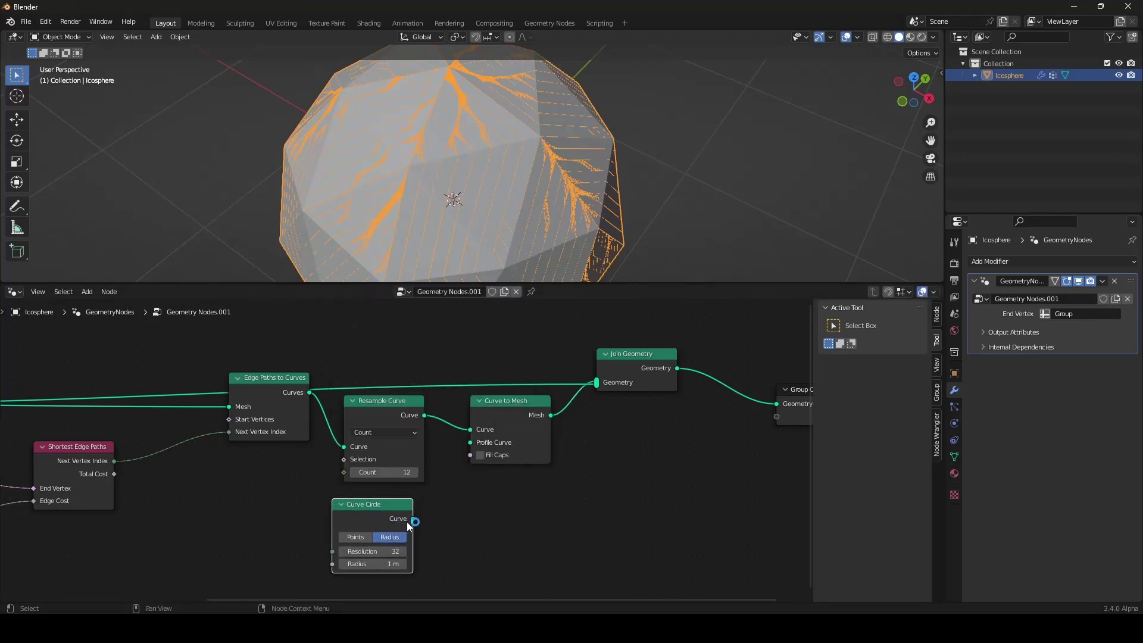
{"action": "left_click_drag", "start_coordinate": [482, 443], "coordinate": [478, 443]}
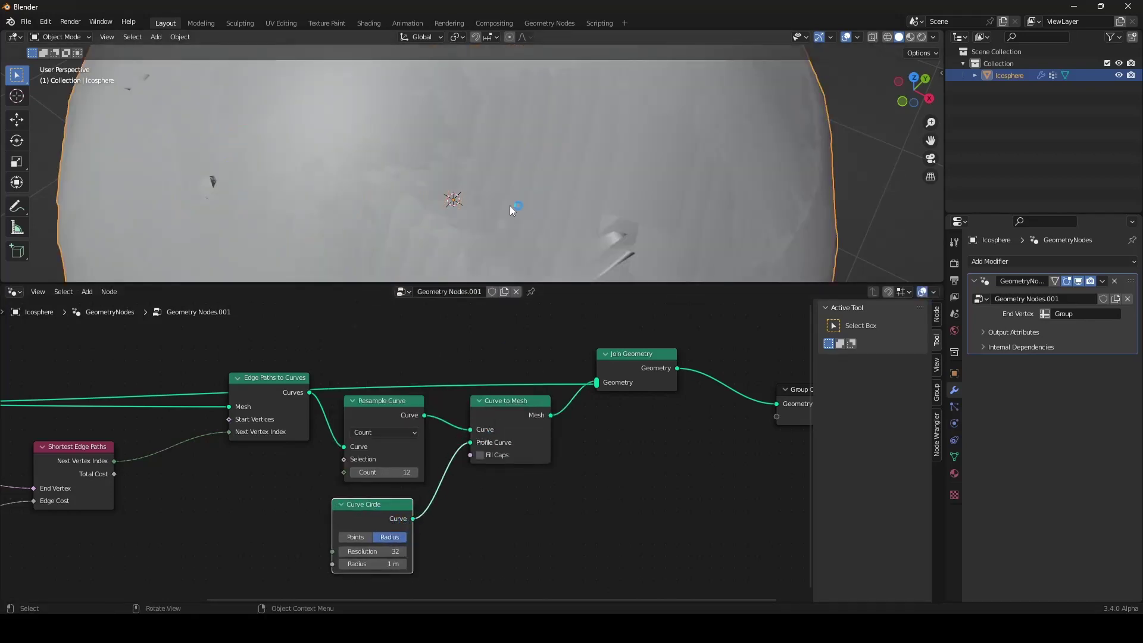
{"action": "key", "text": "Return"}
{"action": "left_click", "coordinate": [380, 563]}
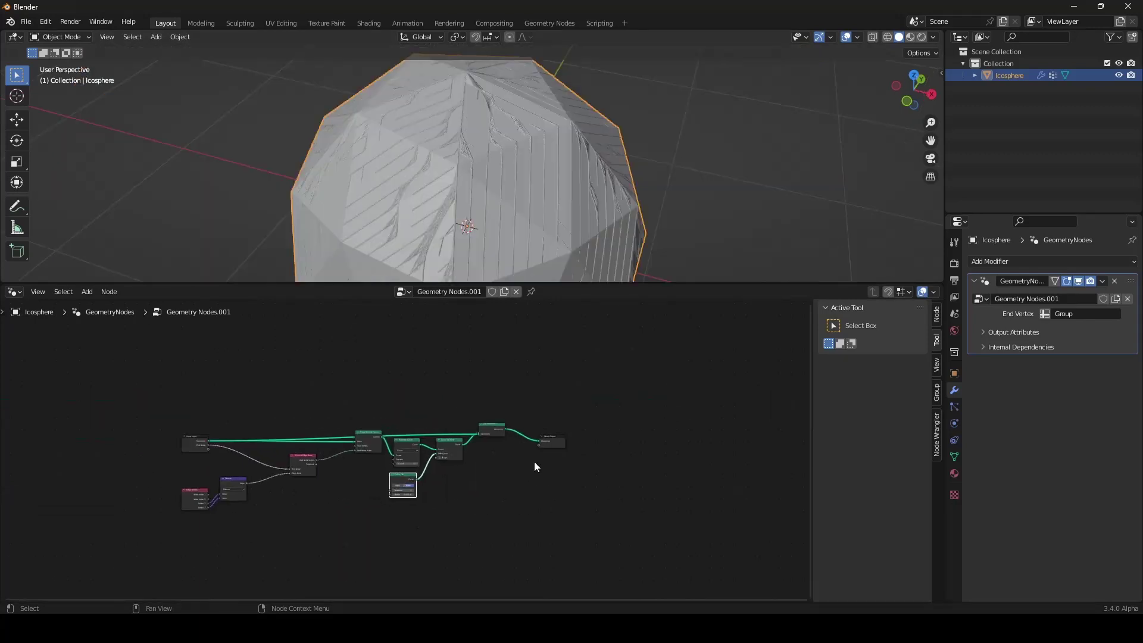
Move the Join Geometry and Group Output nodes farther right to free space after Curve to Mesh
{"action": "scroll", "coordinate": [534, 461], "scroll_direction": "up", "scroll_amount": 4}
{"action": "scroll", "coordinate": [522, 186], "scroll_direction": "up", "scroll_amount": 1}
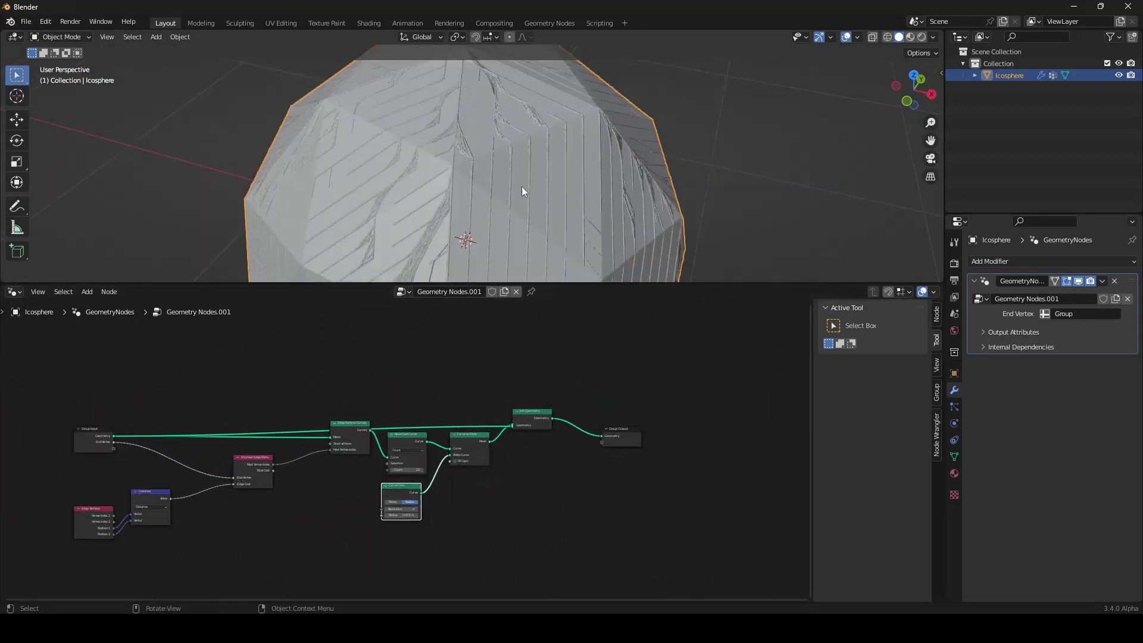
{"action": "scroll", "coordinate": [524, 186], "scroll_direction": "up", "scroll_amount": 1}
{"action": "scroll", "coordinate": [552, 181], "scroll_direction": "down", "scroll_amount": 1}
{"action": "scroll", "coordinate": [548, 189], "scroll_direction": "down", "scroll_amount": 2}
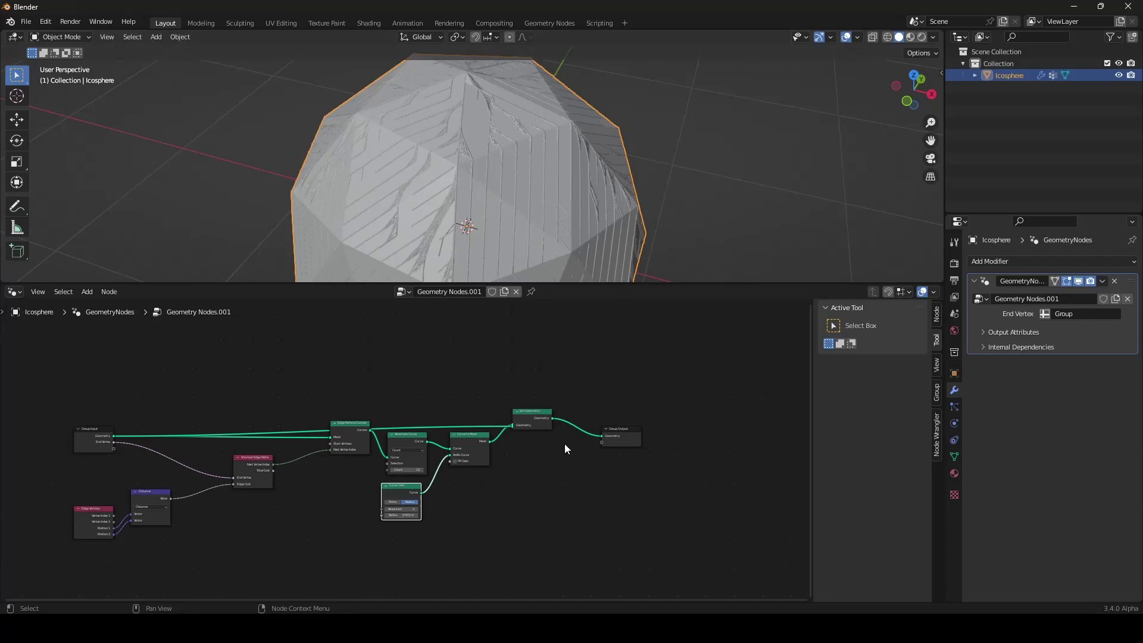
{"action": "left_click_drag", "start_coordinate": [633, 404], "coordinate": [513, 519]}
{"action": "key", "text": "g"}
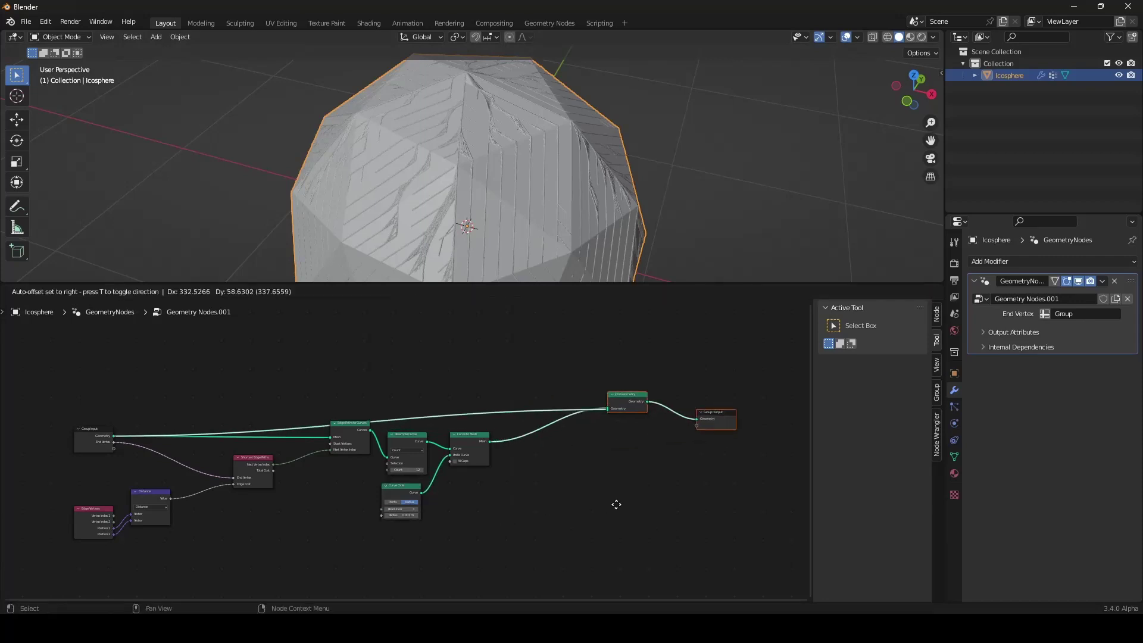
{"action": "left_click", "coordinate": [637, 512]}
Add two material slots to the ico sphere, create a new material in each, and name the second one emi
{"action": "left_click", "coordinate": [954, 474]}
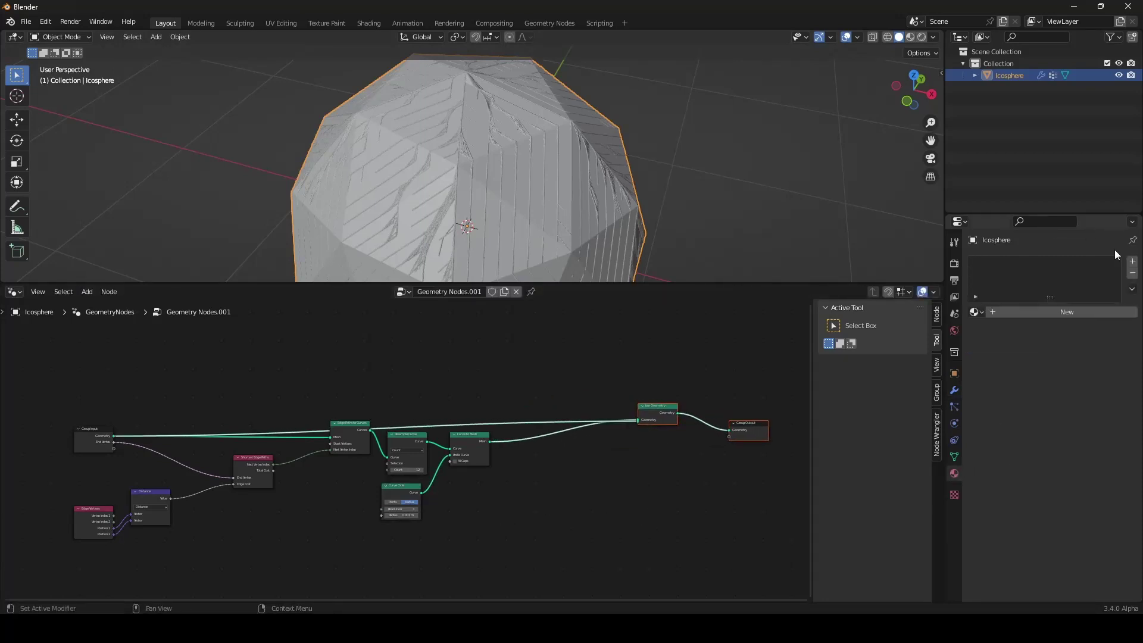
{"action": "left_click", "coordinate": [1133, 262]}
{"action": "left_click", "coordinate": [1131, 264]}
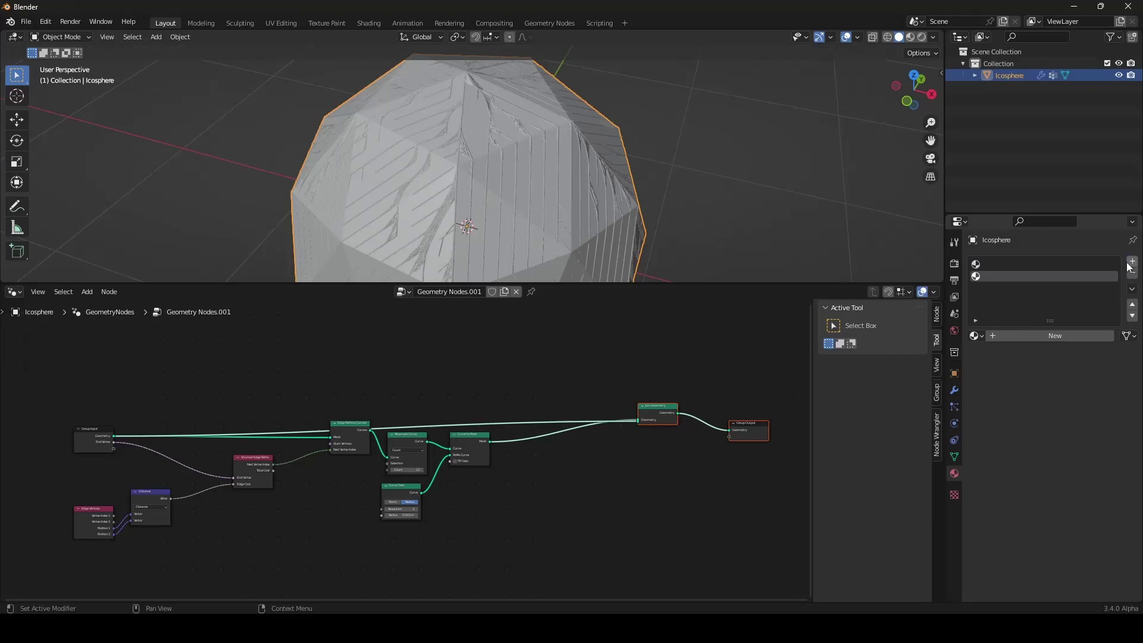
{"action": "left_click", "coordinate": [1046, 337]}
{"action": "left_click", "coordinate": [1005, 277]}
{"action": "left_click", "coordinate": [1025, 337]}
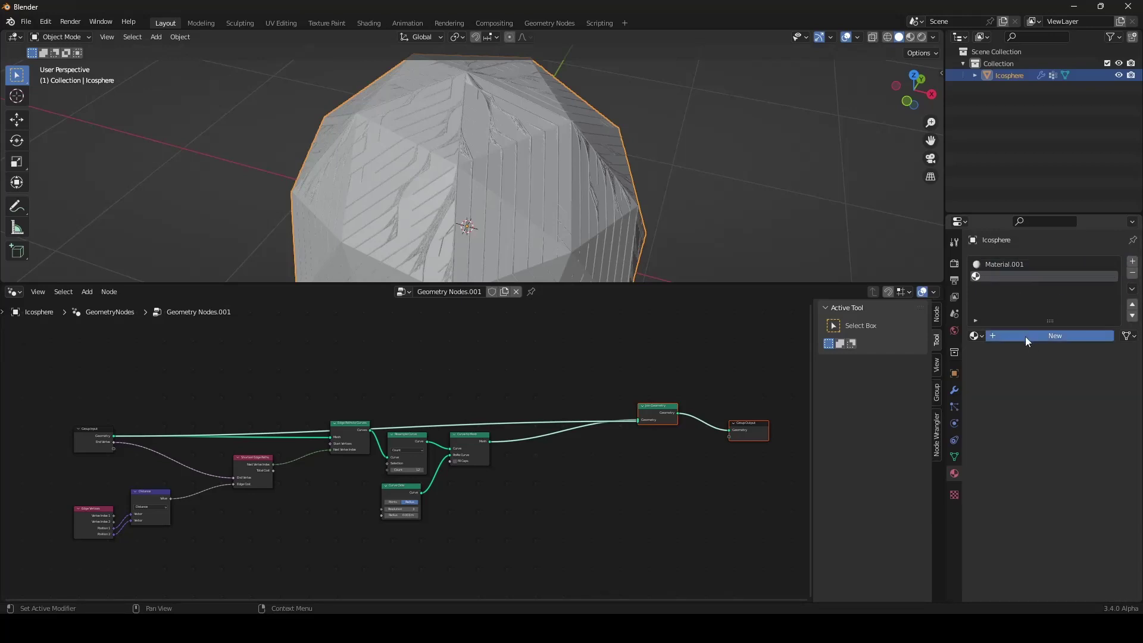
{"action": "double_click", "coordinate": [1030, 333]}
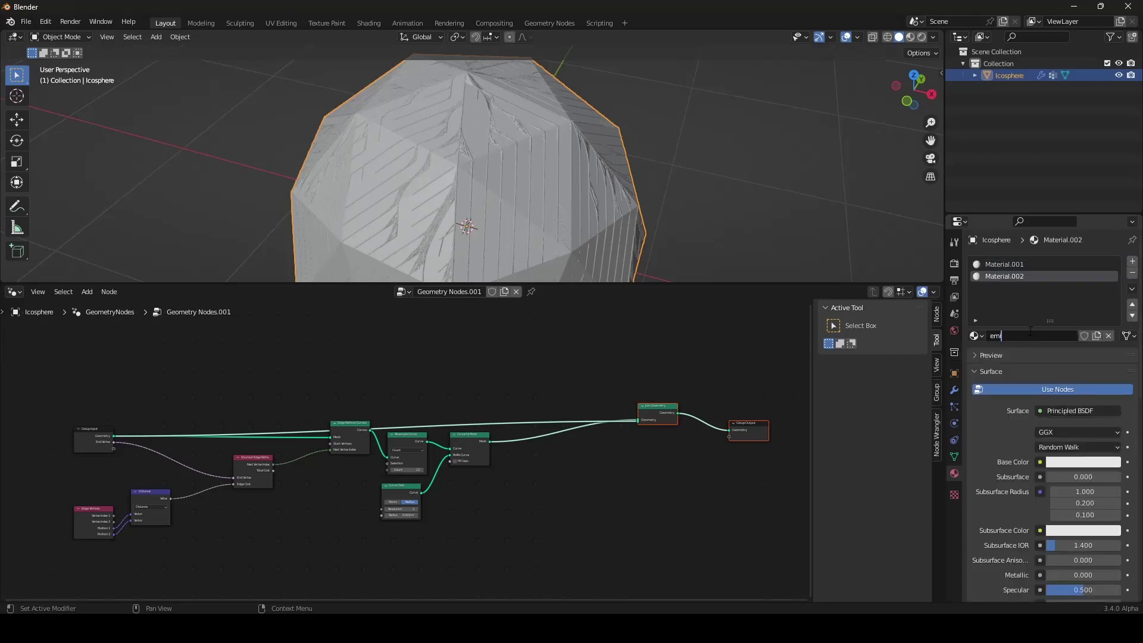
Raise the emission color of the emi material from black to white
{"action": "scroll", "coordinate": [969, 505], "scroll_direction": "down", "scroll_amount": 10}
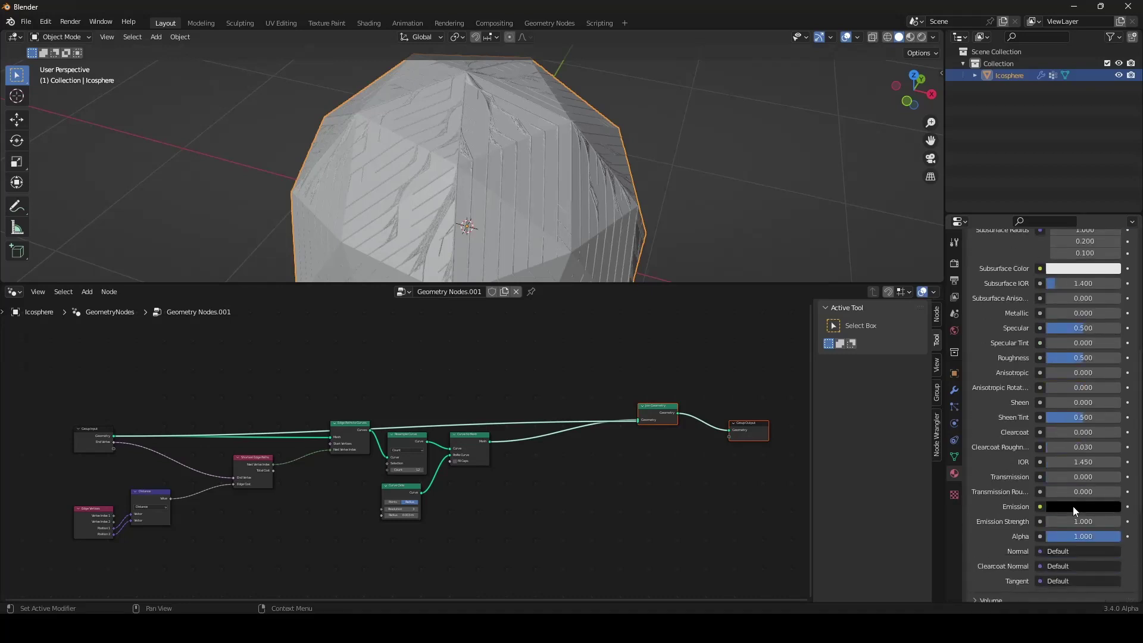
{"action": "left_click", "coordinate": [1073, 506]}
{"action": "left_click_drag", "start_coordinate": [1112, 406], "coordinate": [1112, 333]}
{"action": "scroll", "coordinate": [976, 393], "scroll_direction": "up", "scroll_amount": 6}
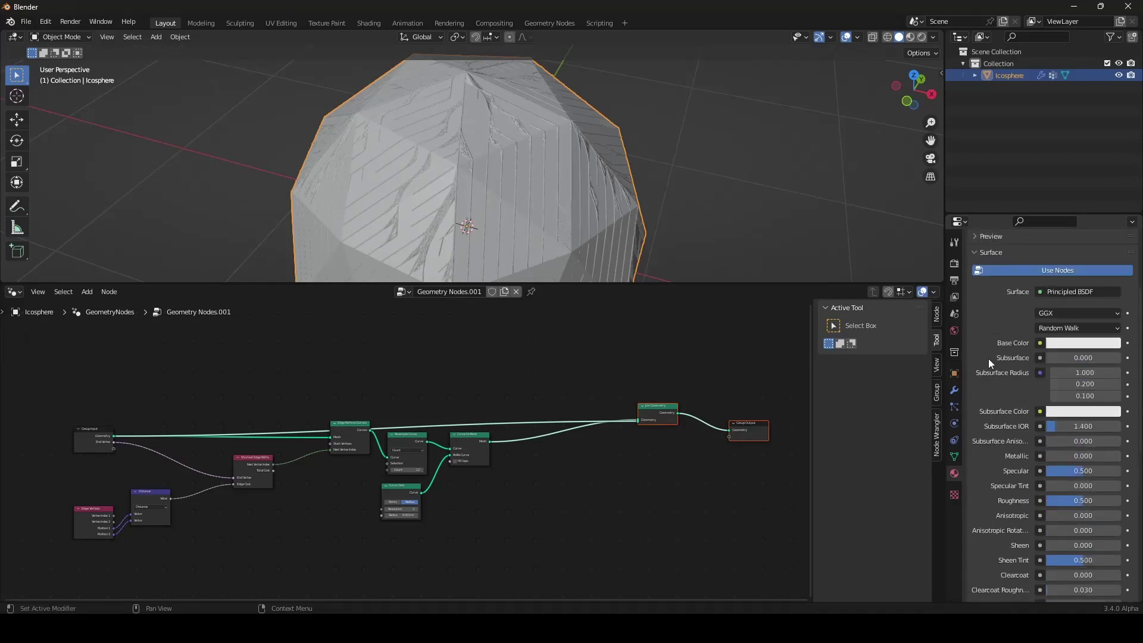
{"action": "scroll", "coordinate": [985, 352], "scroll_direction": "up", "scroll_amount": 5}
{"action": "scroll", "coordinate": [539, 563], "scroll_direction": "down", "scroll_amount": 3}
{"action": "scroll", "coordinate": [506, 548], "scroll_direction": "up", "scroll_amount": 6}
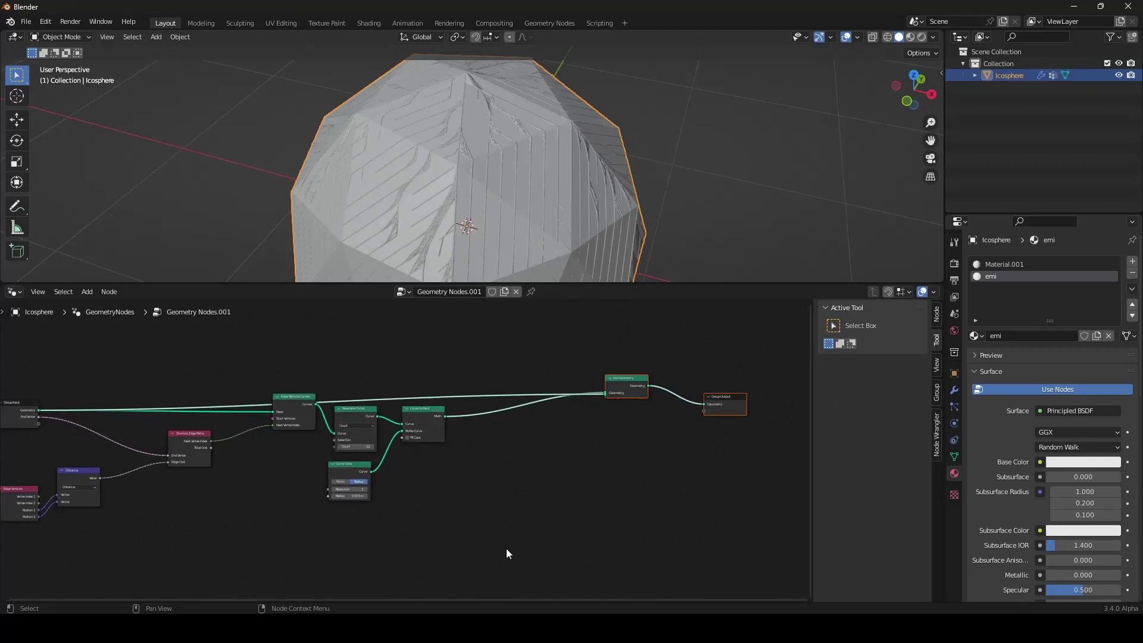
Insert a Set Material node between Curve to Mesh and Join Geometry
{"action": "key", "text": "shift+a"}
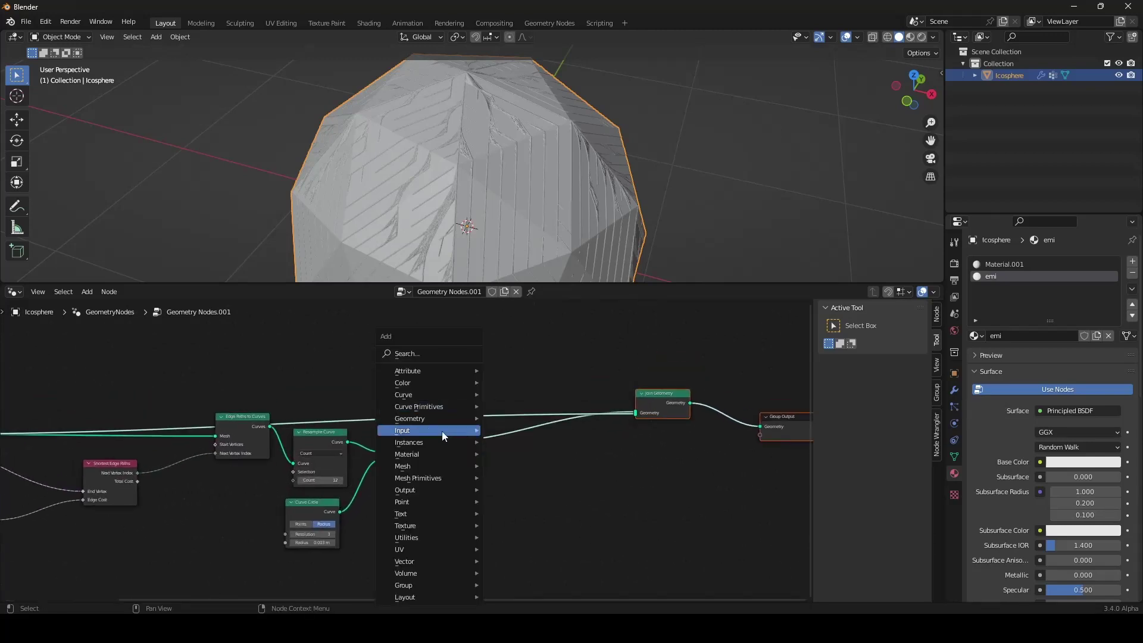
{"action": "mouse_move", "coordinate": [428, 453]}
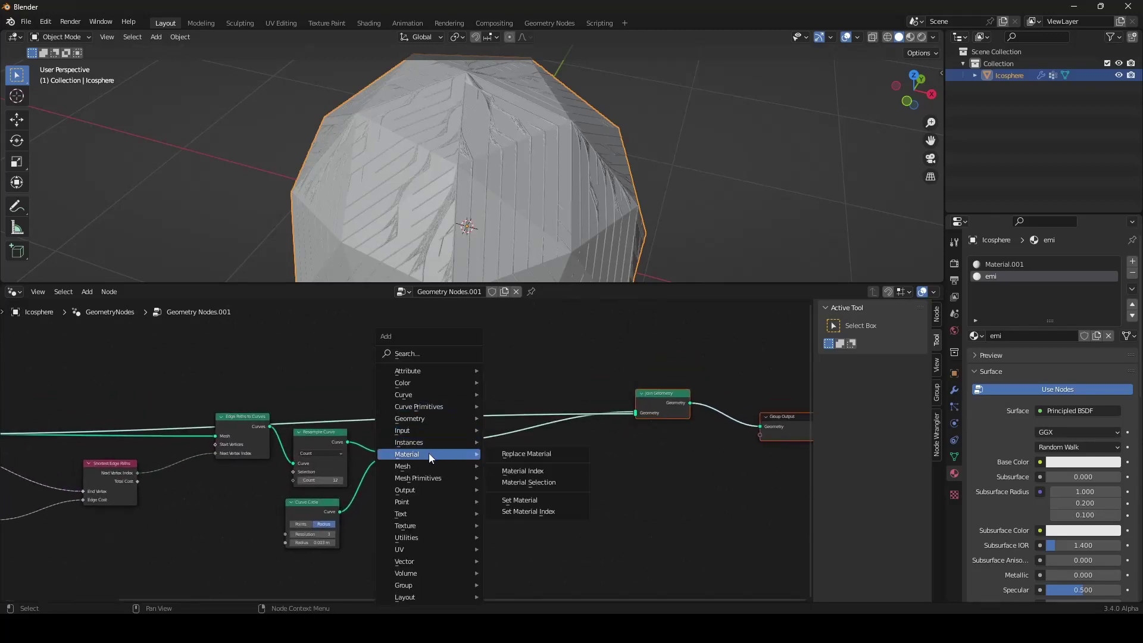
{"action": "left_click", "coordinate": [527, 500]}
{"action": "left_click", "coordinate": [463, 432]}
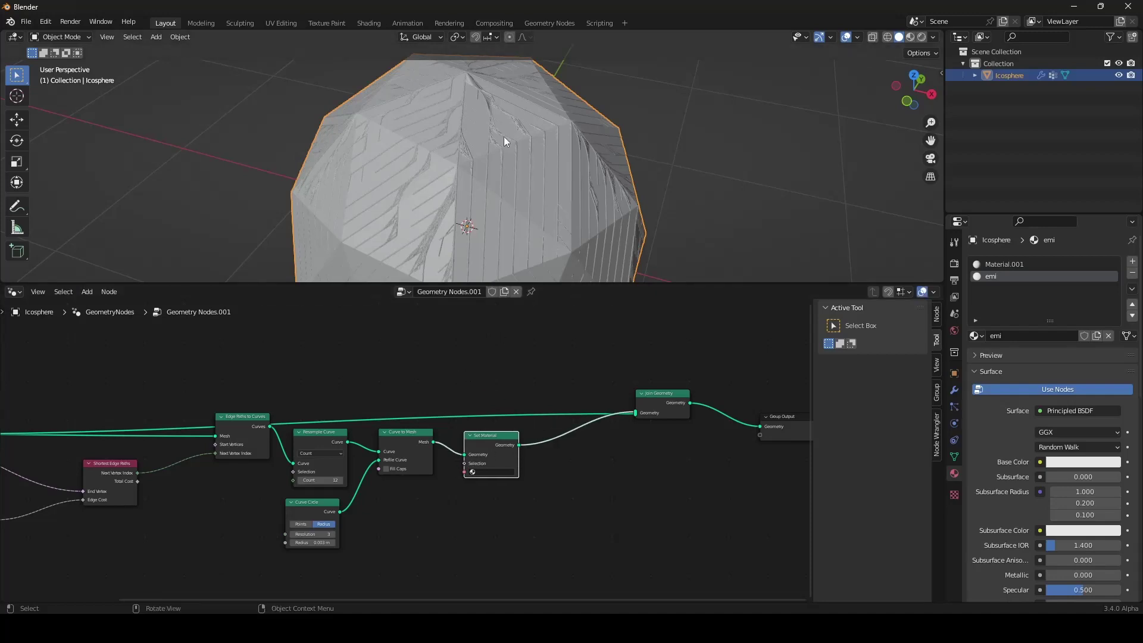
Duplicate the Set Material node and insert the copy on the direct link from Group Input to Join Geometry
{"action": "middle_click_drag", "start_coordinate": [504, 138], "coordinate": [493, 179]}
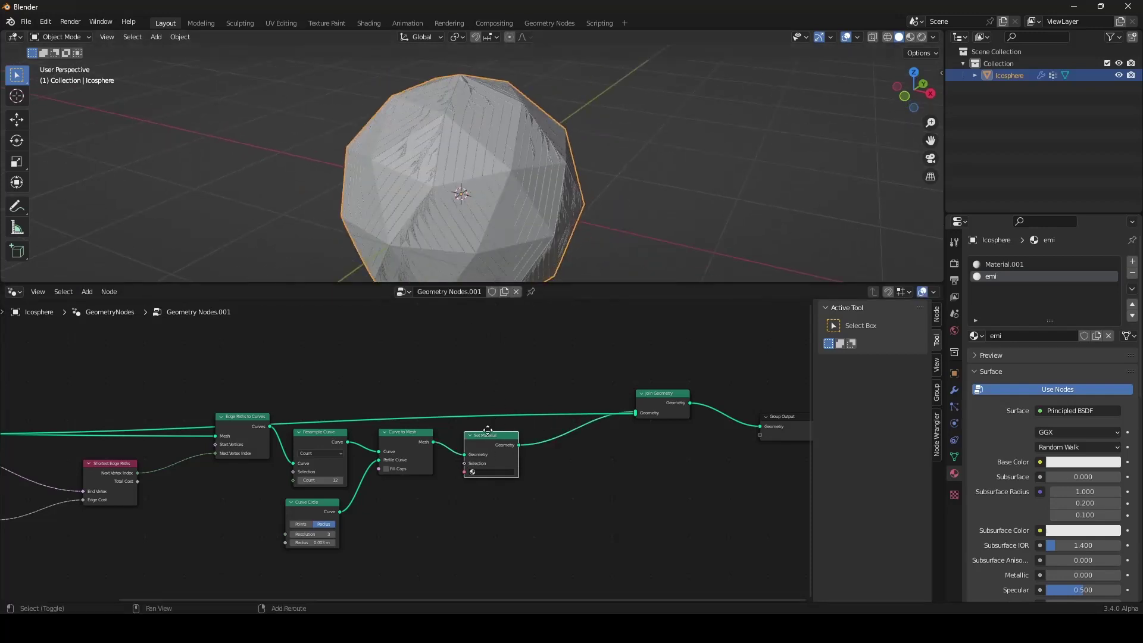
{"action": "key", "text": "shift+d"}
{"action": "left_click_drag", "start_coordinate": [485, 390], "coordinate": [233, 348]}
{"action": "scroll", "coordinate": [268, 398], "scroll_direction": "down", "scroll_amount": 5}
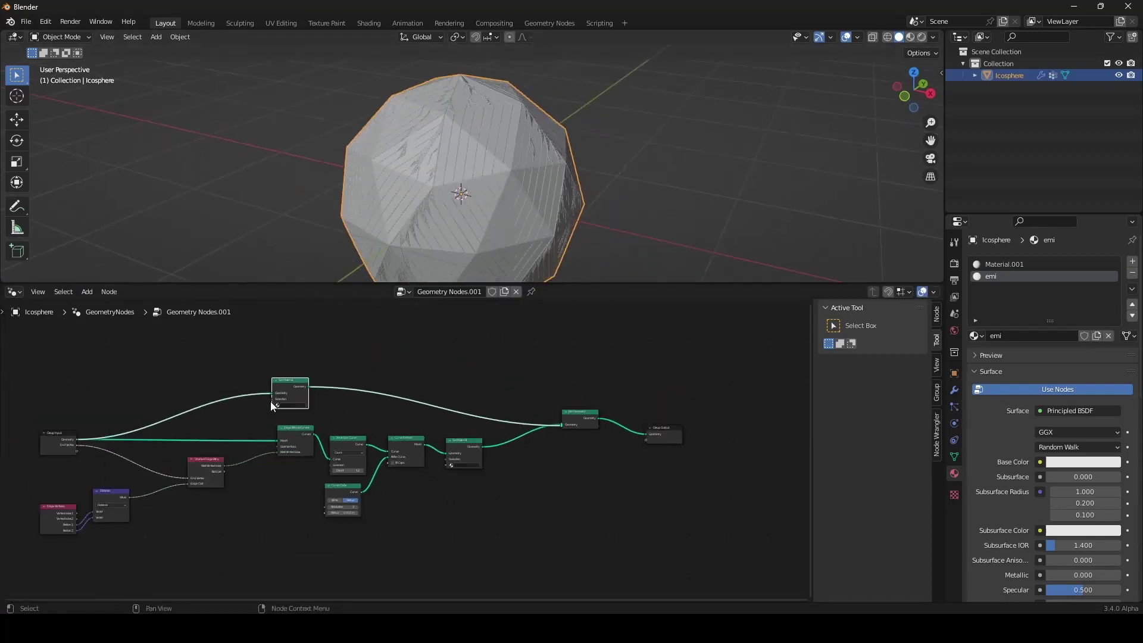
Assign emi to the Set Material node for the tubes and Material.001 to the one for the original geometry
{"action": "middle_click_drag", "start_coordinate": [270, 401], "coordinate": [307, 397]}
{"action": "scroll", "coordinate": [437, 439], "scroll_direction": "up", "scroll_amount": 3}
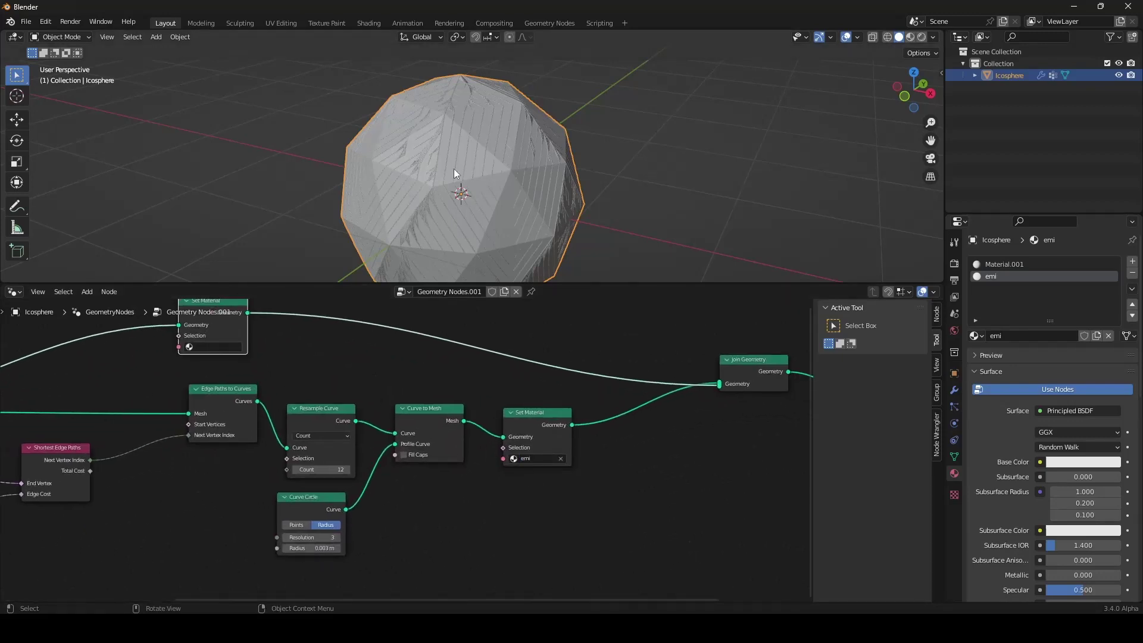
{"action": "left_click", "coordinate": [212, 347]}
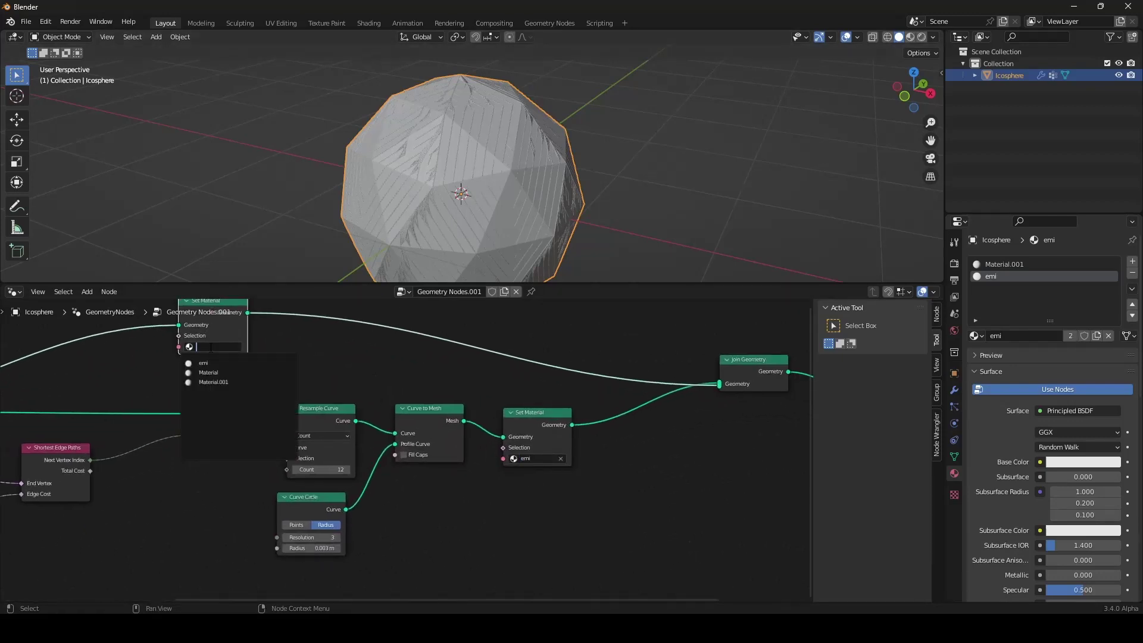
{"action": "left_click", "coordinate": [226, 382]}
Switch the viewport to rendered shading and examine the glowing tubes on the ico sphere from several angles
{"action": "left_click", "coordinate": [921, 36]}
{"action": "scroll", "coordinate": [634, 219], "scroll_direction": "down", "scroll_amount": 3}
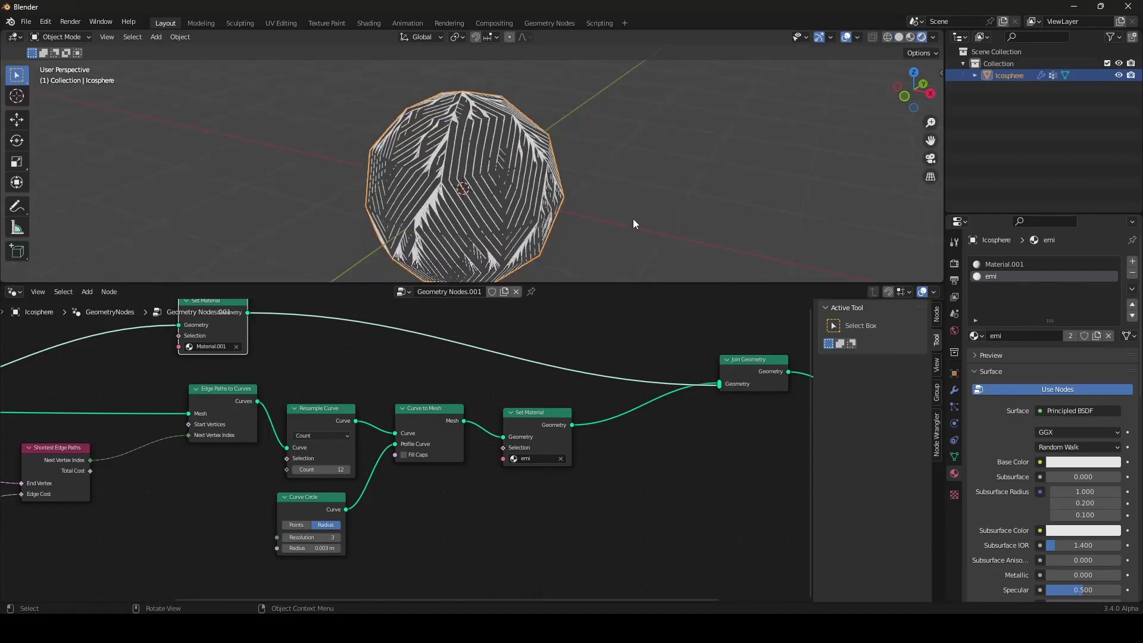
{"action": "mouse_move", "coordinate": [633, 219]}
{"action": "middle_mouse_down"}
{"action": "mouse_move", "coordinate": [698, 179]}
{"action": "mouse_move", "coordinate": [668, 160]}
{"action": "mouse_move", "coordinate": [624, 258]}
{"action": "mouse_move", "coordinate": [612, 112]}
{"action": "mouse_move", "coordinate": [597, 228]}
{"action": "middle_mouse_up"}
{"action": "scroll", "coordinate": [668, 159], "scroll_direction": "up", "scroll_amount": 5}
{"action": "scroll", "coordinate": [623, 194], "scroll_direction": "down", "scroll_amount": 4}
{"action": "scroll", "coordinate": [462, 471], "scroll_direction": "down", "scroll_amount": 3}
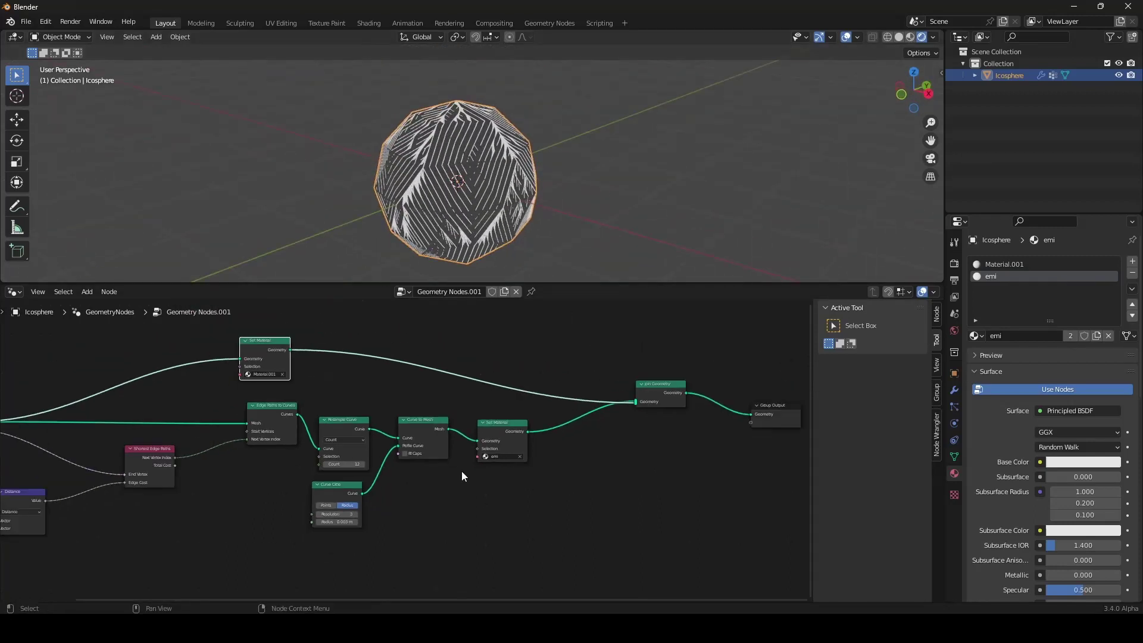
Insert a Trim Curve node between Resample Curve and Curve to Mesh
{"action": "middle_click_drag", "start_coordinate": [462, 471], "coordinate": [470, 459]}
{"action": "scroll", "coordinate": [471, 460], "scroll_direction": "up", "scroll_amount": 3}
{"action": "key", "text": "shift+a"}
{"action": "mouse_move", "coordinate": [356, 305]}
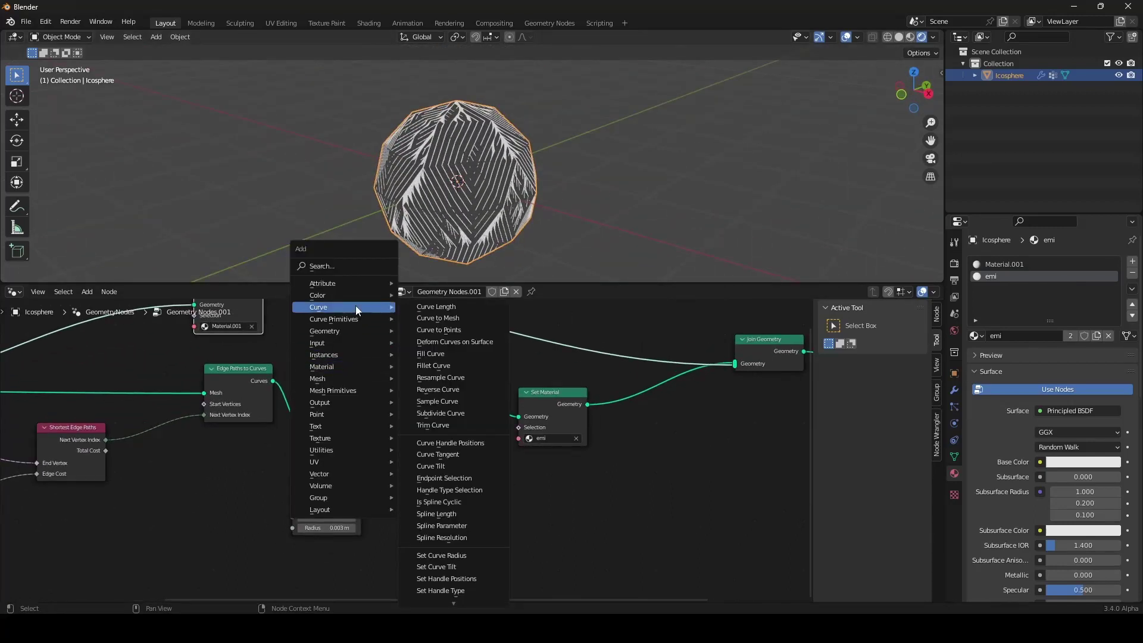
{"action": "left_click", "coordinate": [438, 424]}
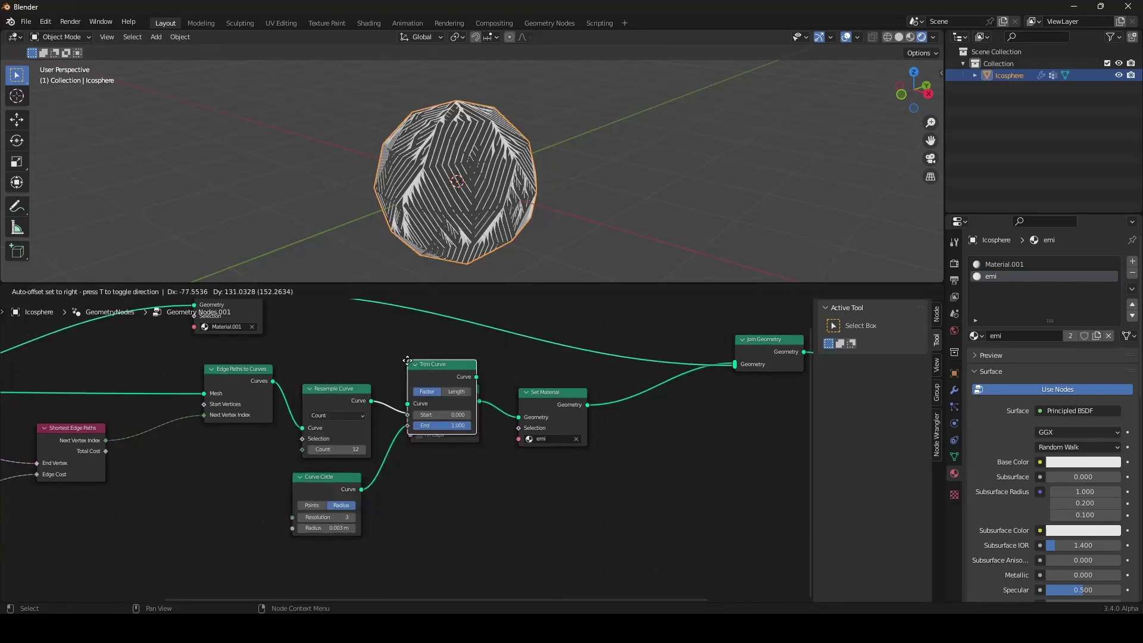
{"action": "left_click", "coordinate": [384, 367]}
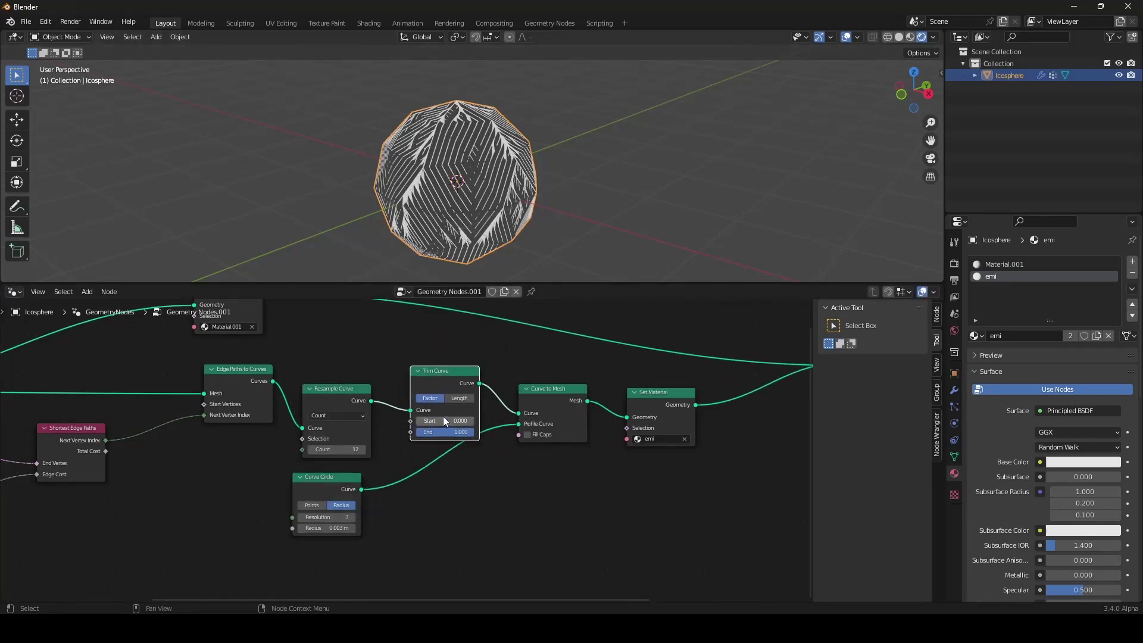
Adjust the Trim Curve start factor to 0.050 while checking the shortened branches on the sphere
{"action": "left_click_drag", "start_coordinate": [443, 421], "coordinate": [471, 420]}
{"action": "scroll", "coordinate": [485, 170], "scroll_direction": "down", "scroll_amount": 2}
{"action": "mouse_move", "coordinate": [486, 167]}
{"action": "middle_mouse_down"}
{"action": "mouse_move", "coordinate": [480, 87]}
{"action": "mouse_move", "coordinate": [481, 156]}
{"action": "middle_mouse_up"}
{"action": "scroll", "coordinate": [481, 157], "scroll_direction": "up", "scroll_amount": 4}
{"action": "mouse_move", "coordinate": [429, 422]}
{"action": "left_mouse_down"}
{"action": "mouse_move", "coordinate": [451, 423]}
{"action": "mouse_move", "coordinate": [415, 423]}
{"action": "left_mouse_up"}
{"action": "left_click_drag", "start_coordinate": [619, 470], "coordinate": [614, 470], "text": "shift"}
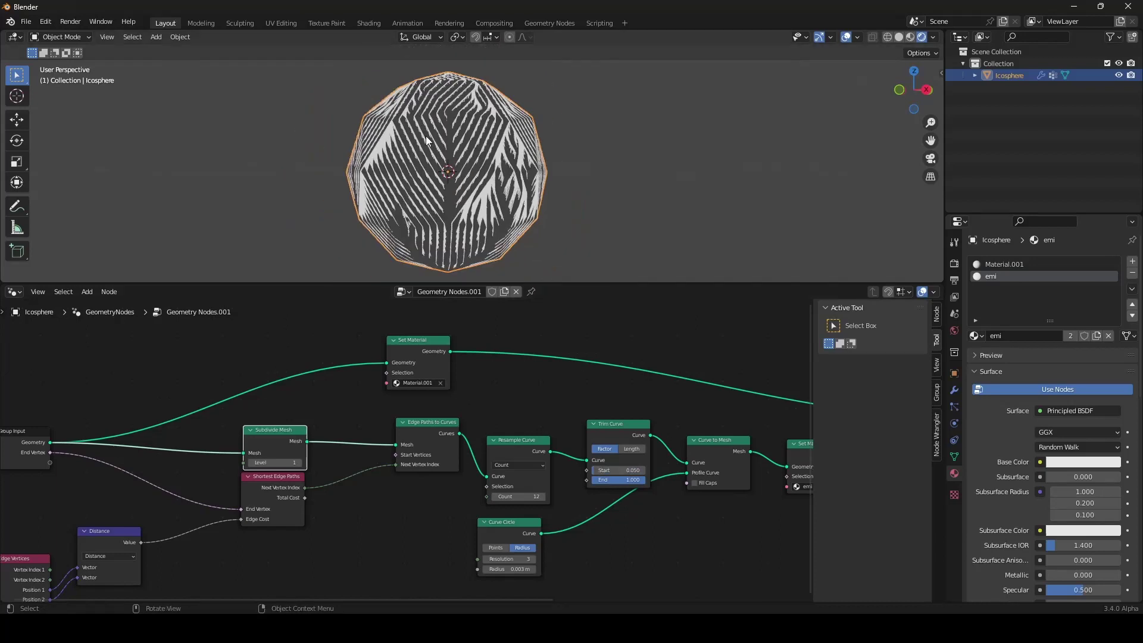
Check the pattern around the sphere's top, return the viewport to solid shading, and set the Subdivide Mesh level to 0
{"action": "middle_click_drag", "start_coordinate": [426, 136], "coordinate": [456, 217]}
{"action": "scroll", "coordinate": [457, 219], "scroll_direction": "down", "scroll_amount": 2}
{"action": "scroll", "coordinate": [457, 217], "scroll_direction": "up", "scroll_amount": 3}
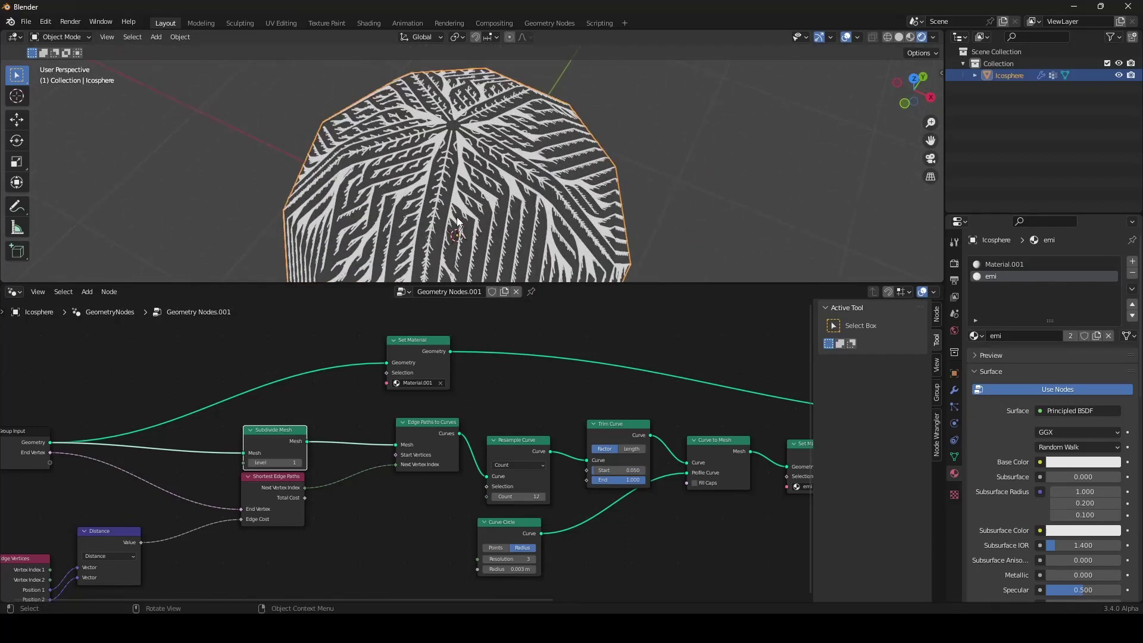
{"action": "left_click", "coordinate": [899, 37]}
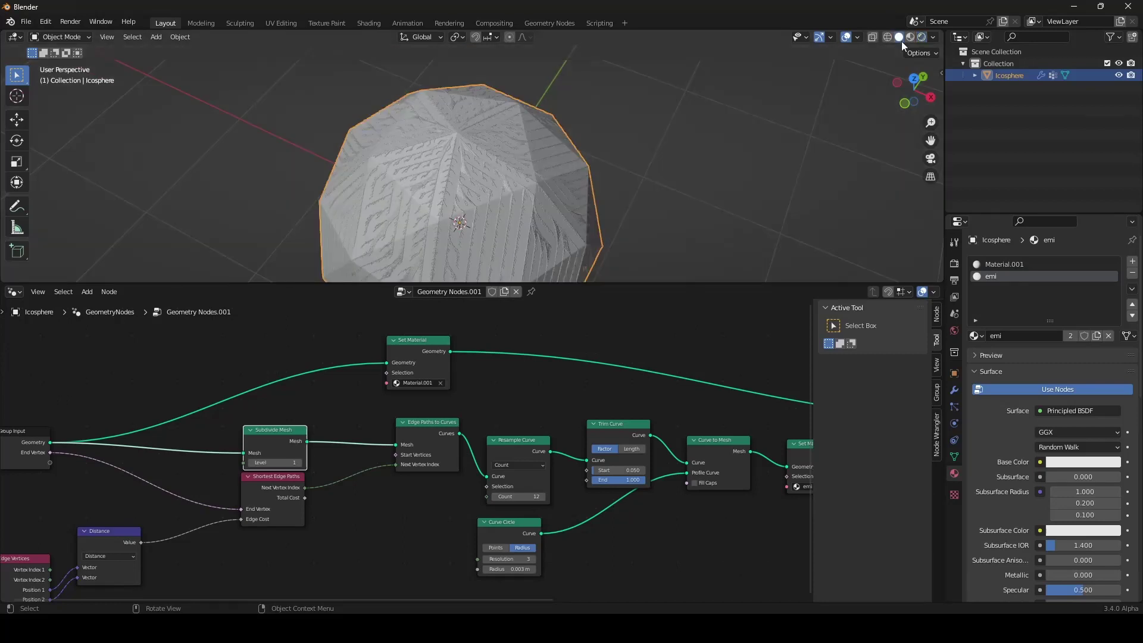
{"action": "middle_click_drag", "start_coordinate": [510, 222], "coordinate": [521, 197]}
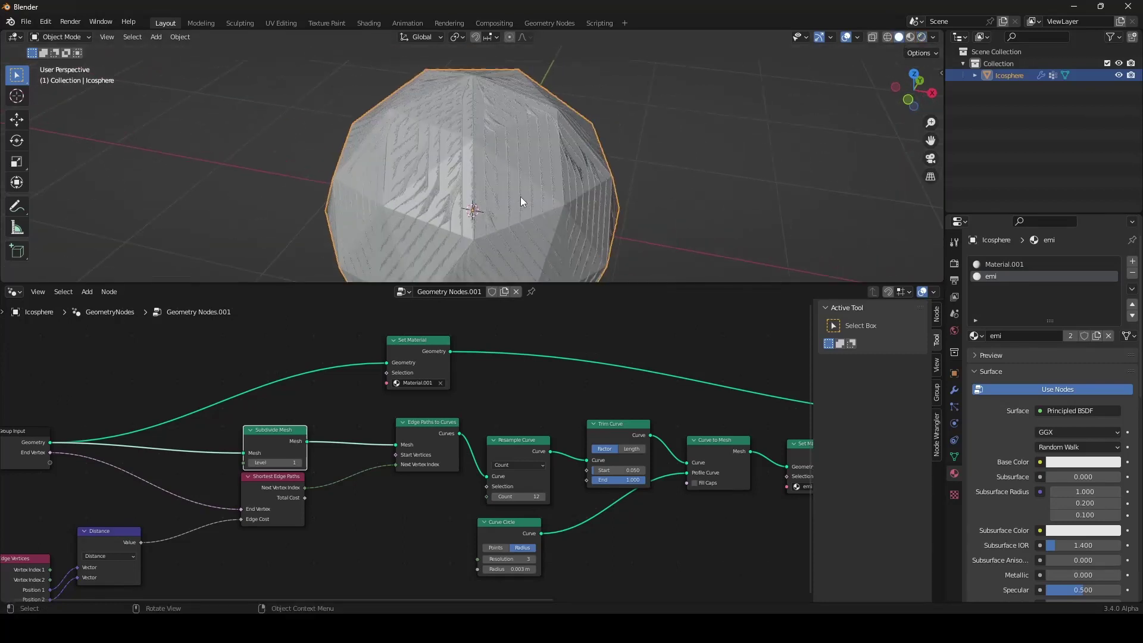
{"action": "left_click", "coordinate": [249, 463]}
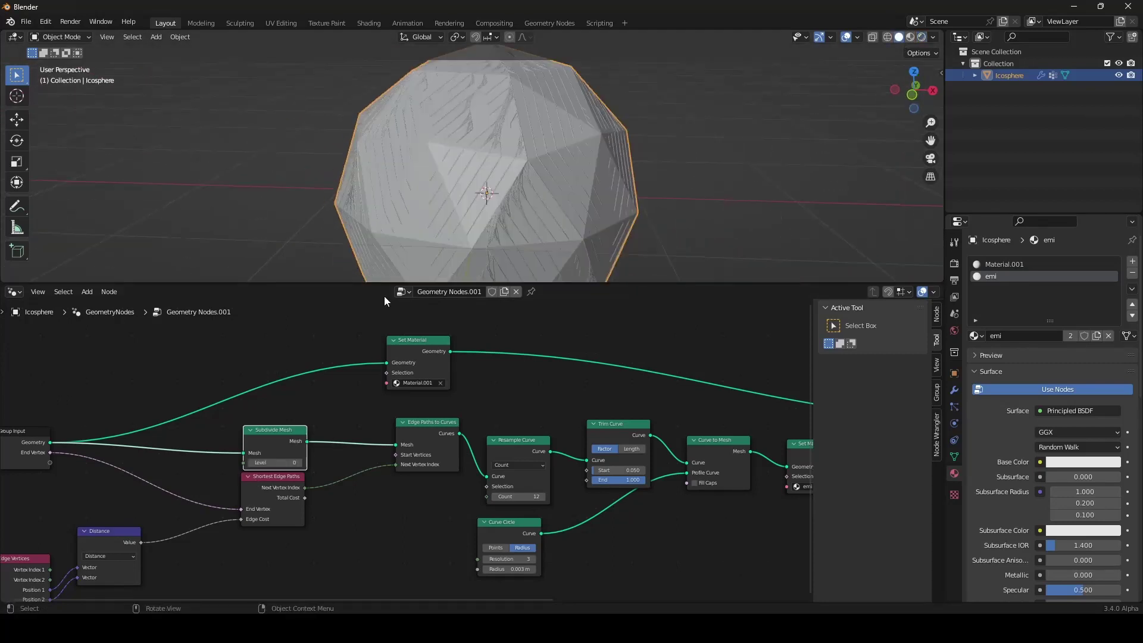
Insert a Set Position node between Subdivide Mesh and Edge Paths to Curves
{"action": "scroll", "coordinate": [333, 393], "scroll_direction": "down", "scroll_amount": 4}
{"action": "middle_click_drag", "start_coordinate": [334, 393], "coordinate": [388, 407]}
{"action": "scroll", "coordinate": [391, 411], "scroll_direction": "up", "scroll_amount": 5}
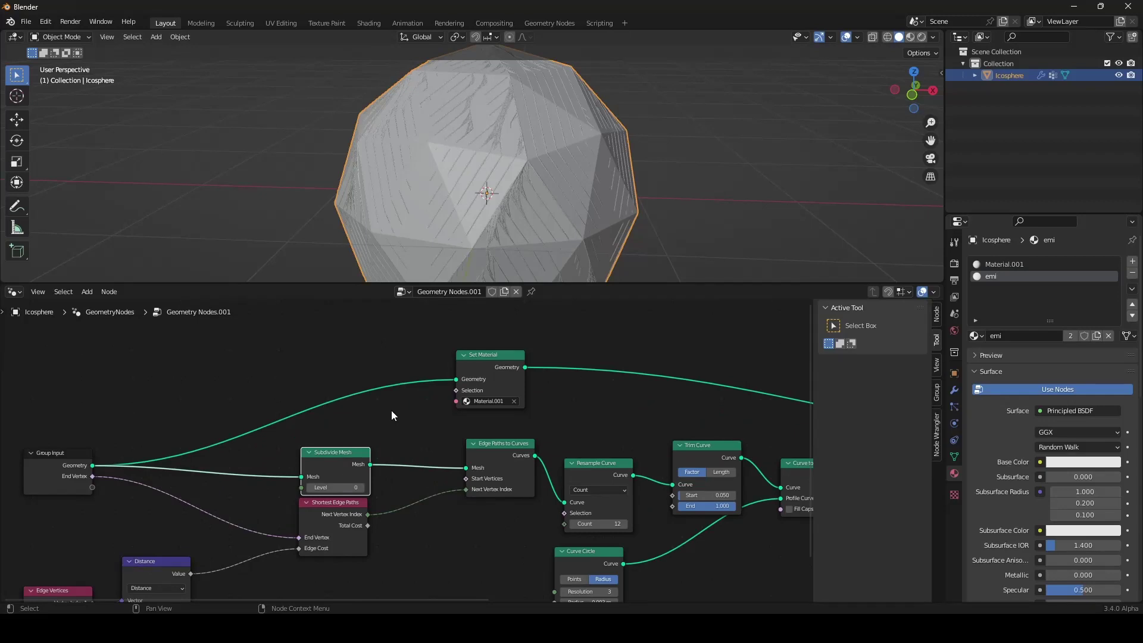
{"action": "key", "text": "shift+a"}
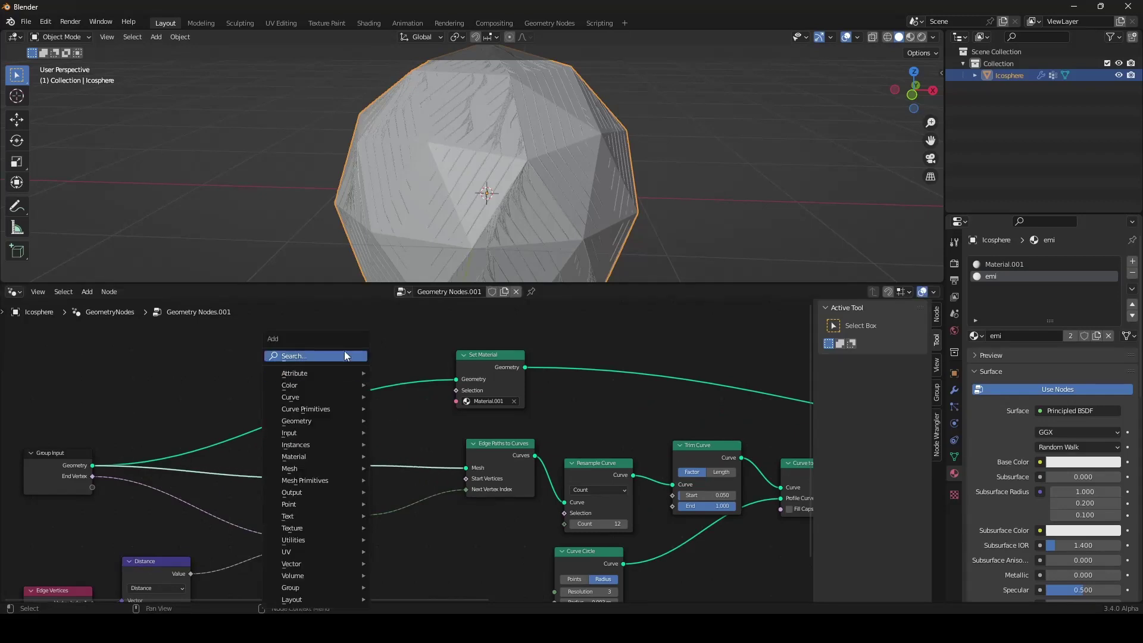
{"action": "left_click", "coordinate": [345, 353]}
{"action": "type", "text": "set"}
{"action": "left_click", "coordinate": [369, 382]}
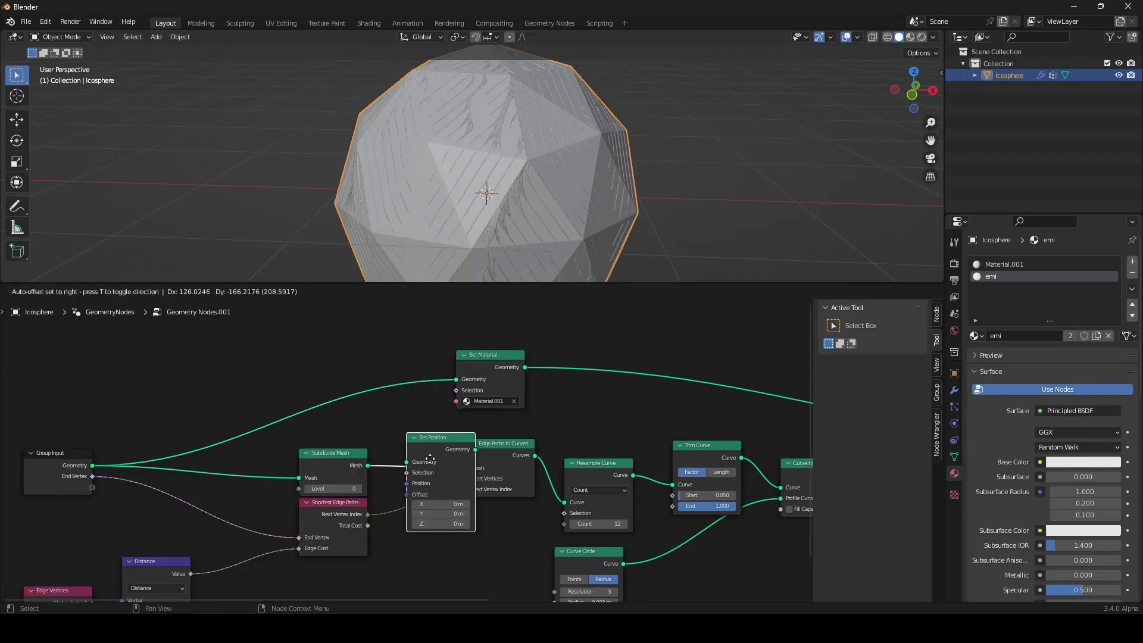
{"action": "left_click", "coordinate": [431, 463]}
Add a White Noise Texture node in the free space above Group Input
{"action": "middle_click_drag", "start_coordinate": [295, 349], "coordinate": [309, 355]}
{"action": "key", "text": "shift+a"}
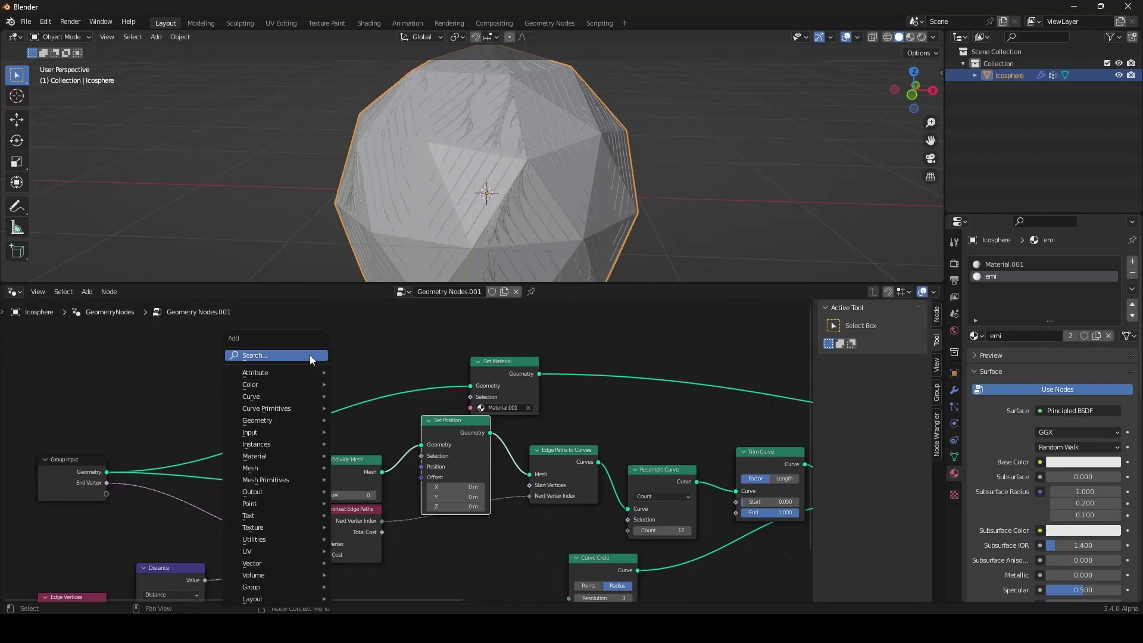
{"action": "left_click", "coordinate": [309, 355]}
{"action": "type", "text": "white"}
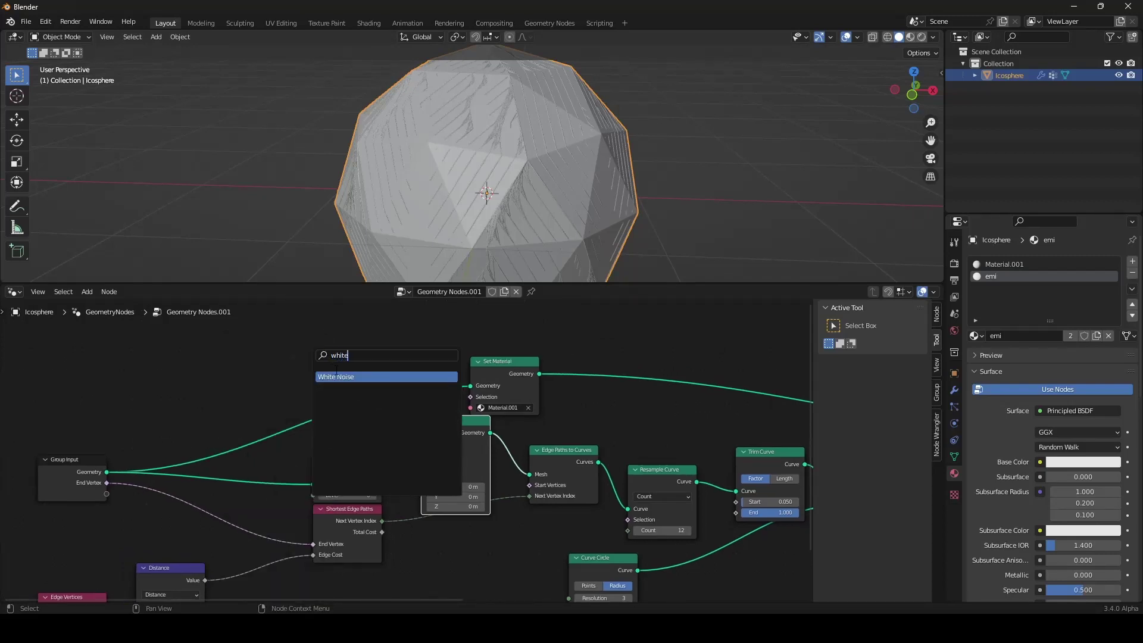
{"action": "key", "text": "Return"}
{"action": "left_click", "coordinate": [179, 357]}
Add a Vector Math node set to Scale, linking the White Noise color through it into Set Position's offset
{"action": "key", "text": "shift+a"}
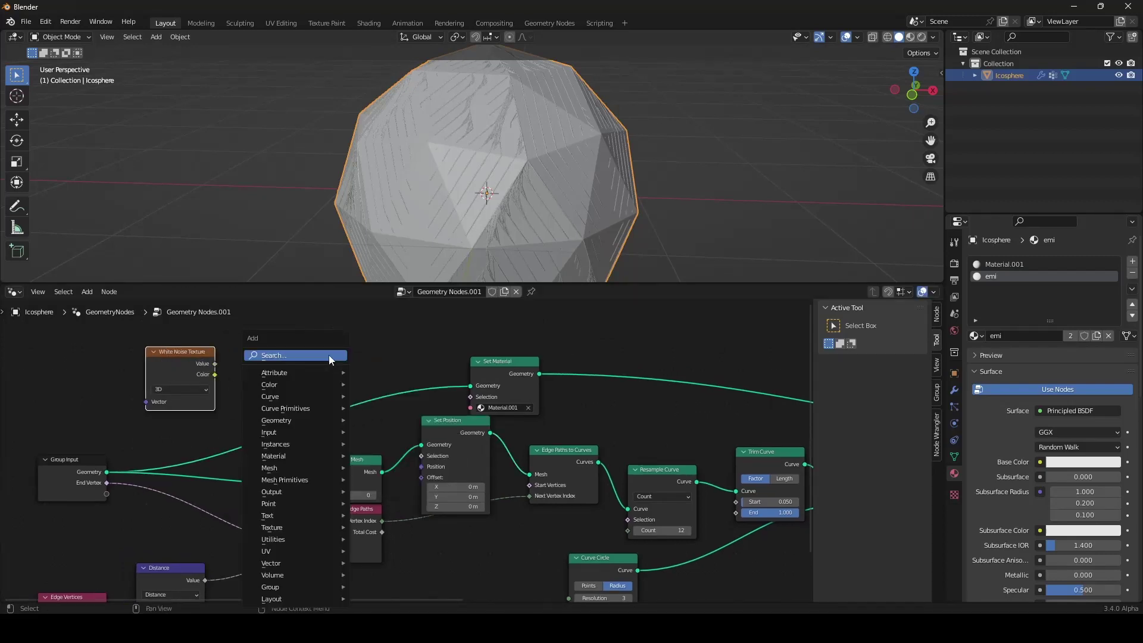
{"action": "left_click", "coordinate": [329, 355]}
{"action": "type", "text": "vect"}
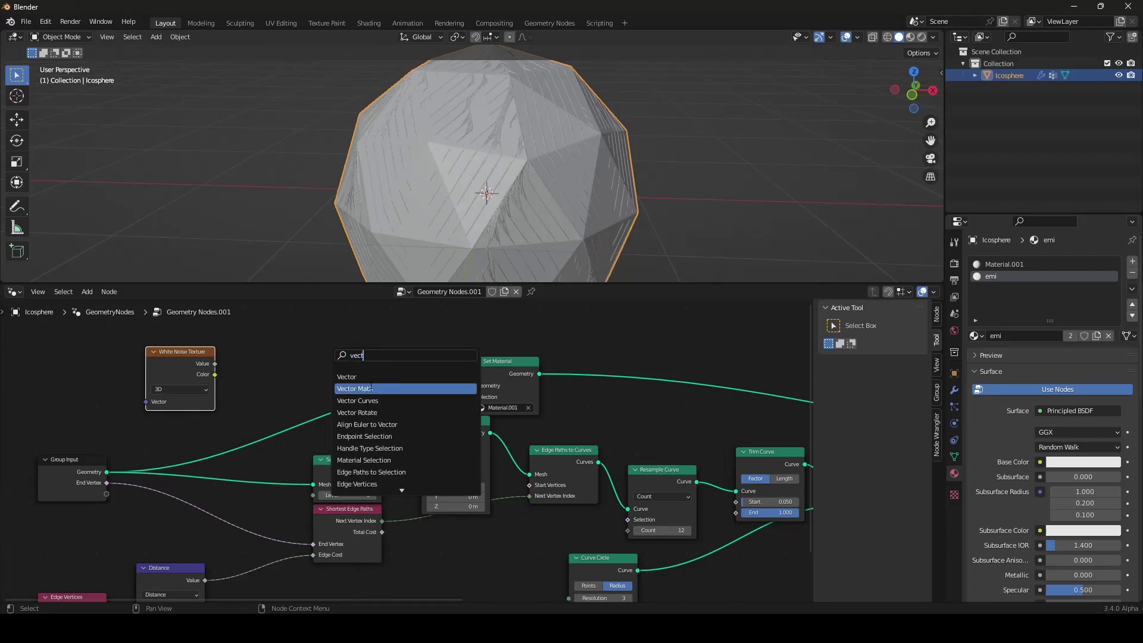
{"action": "left_click", "coordinate": [370, 388]}
{"action": "left_click", "coordinate": [295, 352]}
{"action": "left_click", "coordinate": [296, 352]}
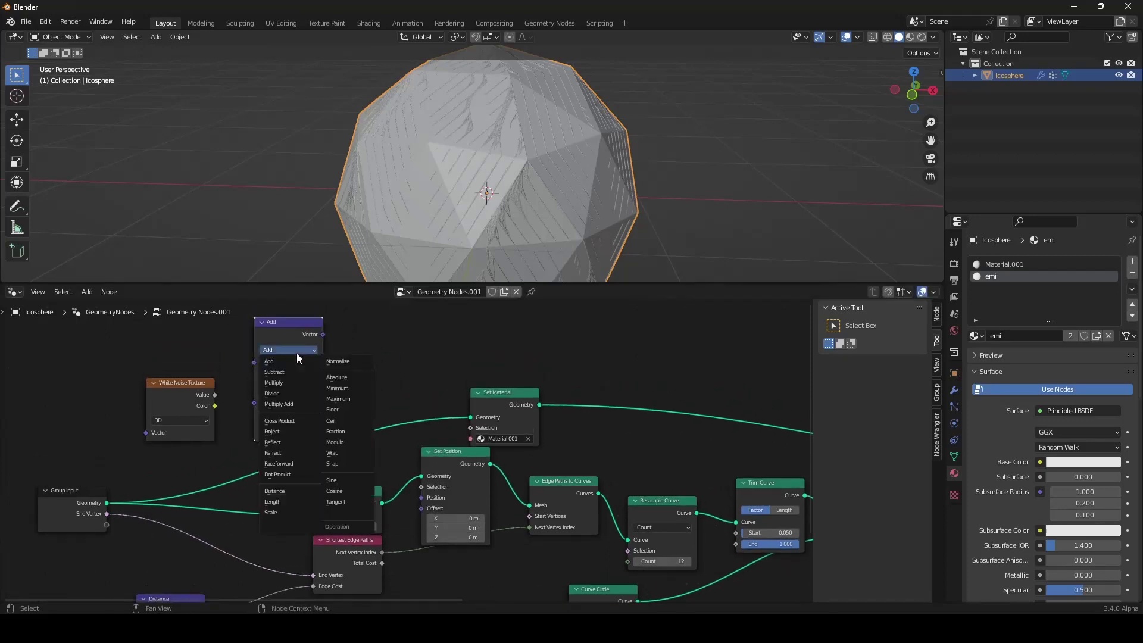
{"action": "left_click", "coordinate": [294, 511]}
{"action": "left_click_drag", "start_coordinate": [215, 404], "coordinate": [247, 395]}
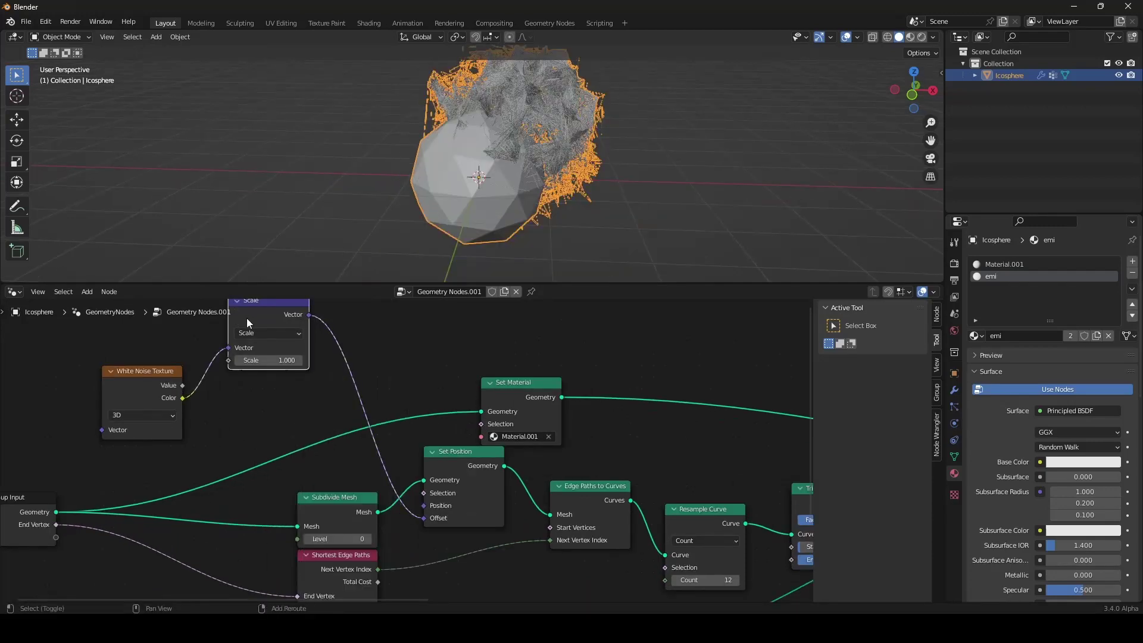
Insert a duplicate of the Scale node after it, set to Subtract with 0.5 on all three axes
{"action": "key", "text": "shift+d"}
{"action": "left_click", "coordinate": [373, 333]}
{"action": "left_click", "coordinate": [387, 344]}
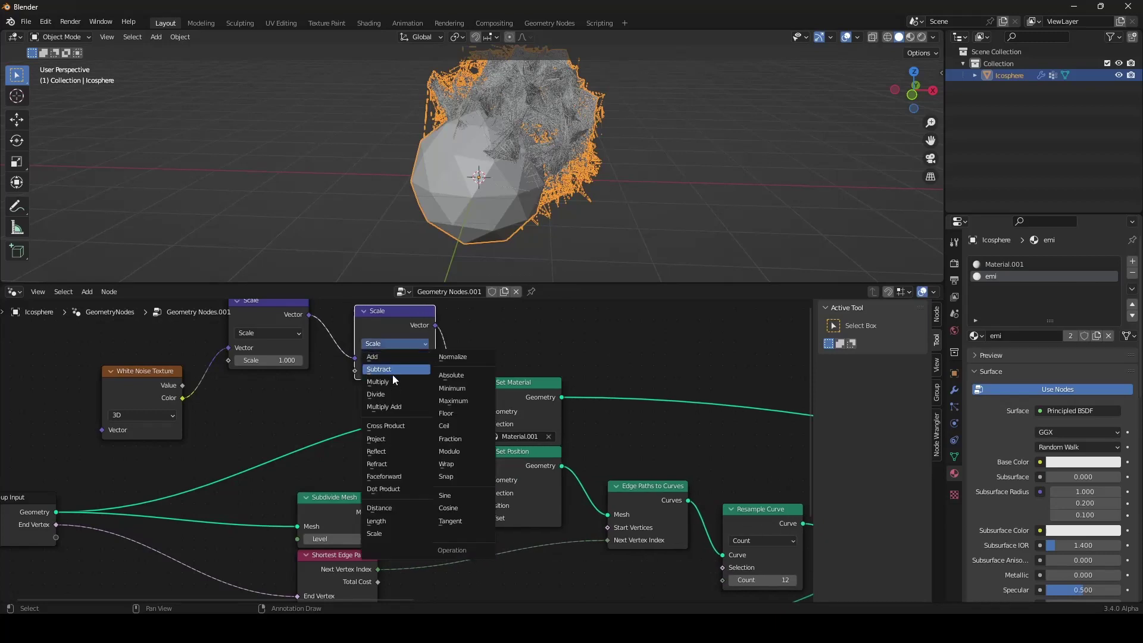
{"action": "left_click", "coordinate": [392, 370]}
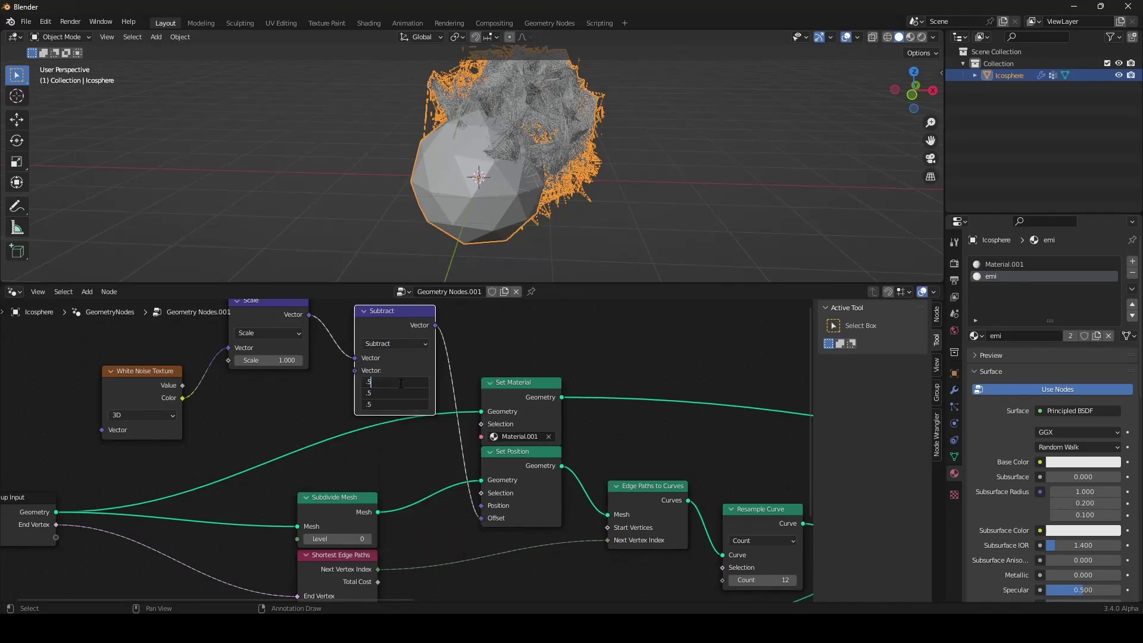
{"action": "key", "text": "Return"}
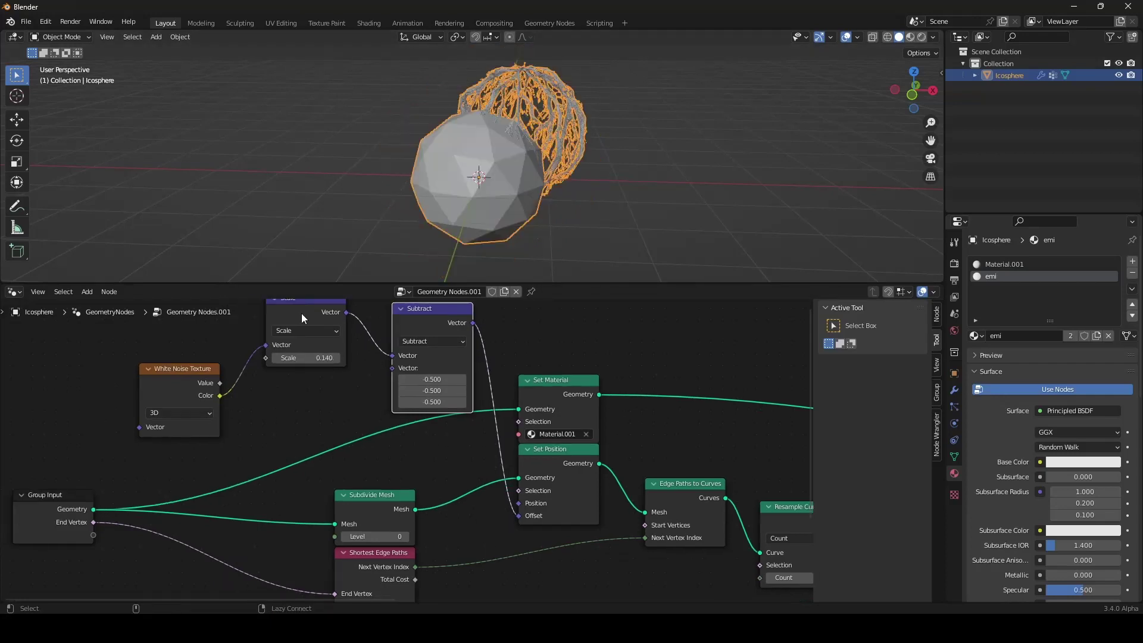
Reorder the Scale node to sit between Subtract and Set Position's offset, with its scale lowered to 0.010
{"action": "left_click_drag", "start_coordinate": [301, 315], "coordinate": [553, 327]}
{"action": "left_click_drag", "start_coordinate": [441, 328], "coordinate": [316, 330]}
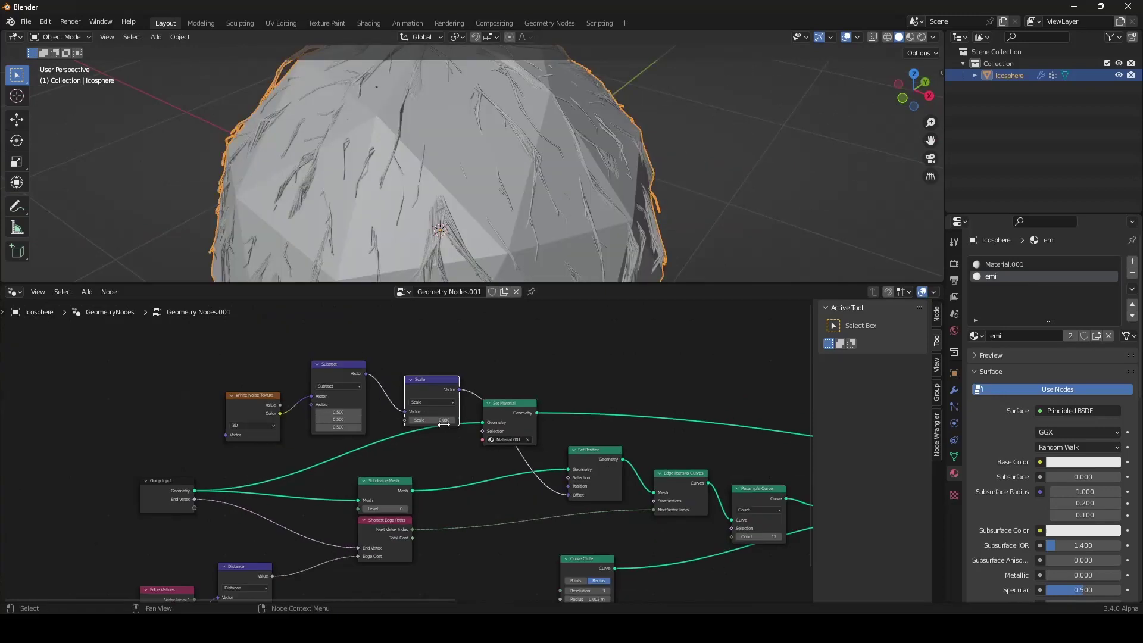
{"action": "middle_click_drag", "start_coordinate": [438, 391], "coordinate": [426, 352]}
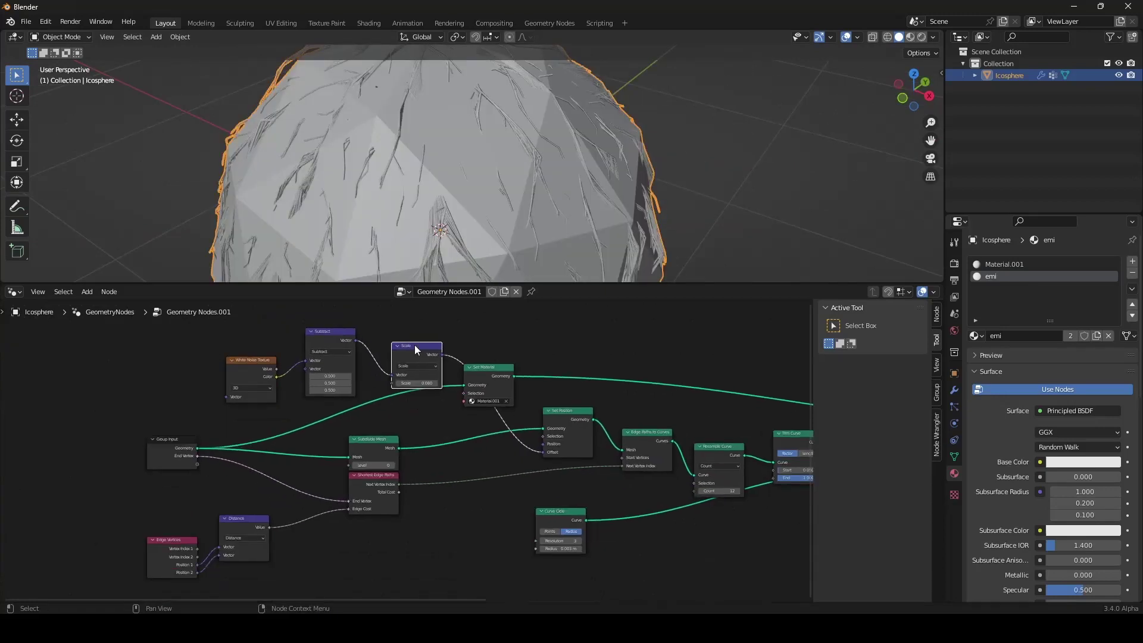
{"action": "left_click_drag", "start_coordinate": [414, 349], "coordinate": [497, 449]}
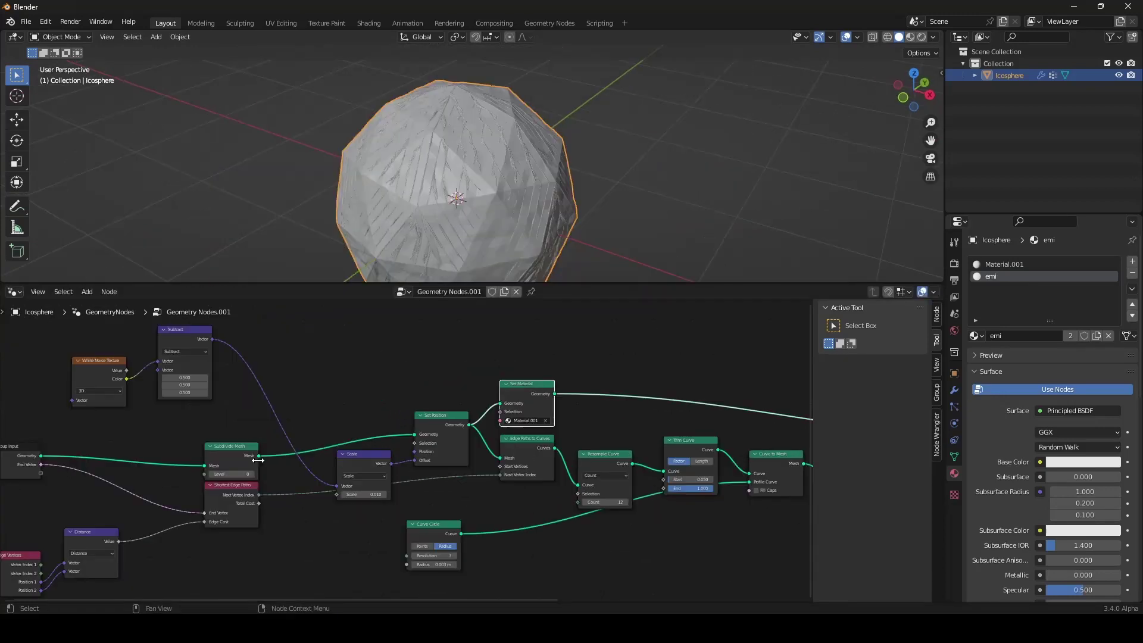
Feed the Material.001 Set Material node from Subdivide Mesh and insert a Transform node between the two
{"action": "left_click_drag", "start_coordinate": [257, 460], "coordinate": [301, 441]}
{"action": "left_click_drag", "start_coordinate": [510, 408], "coordinate": [437, 383]}
{"action": "key", "text": "shift+a"}
{"action": "type", "text": "trans"}
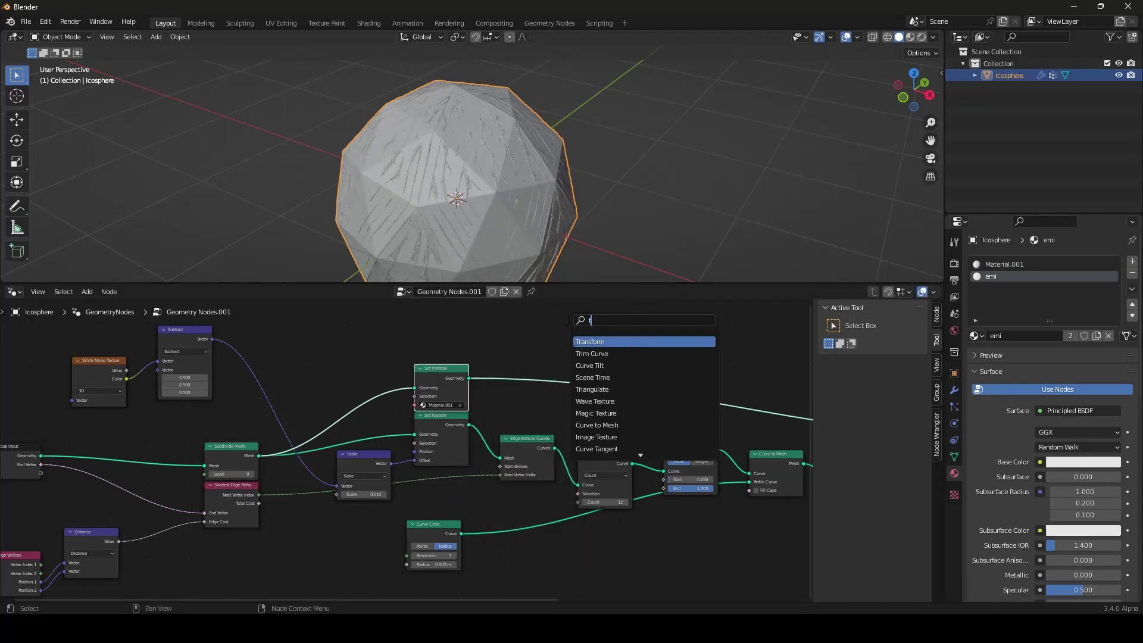
{"action": "key", "text": "Return"}
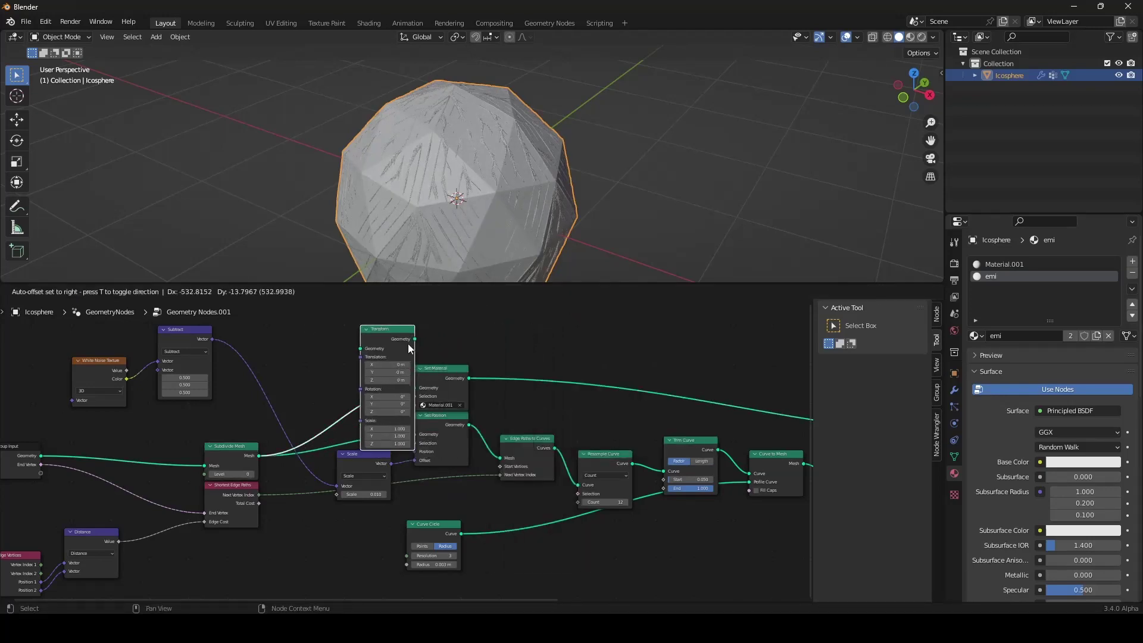
{"action": "left_click", "coordinate": [350, 344]}
Set the Transform node's scale to 0.980 on all axes so the base sphere shrinks beneath the branches
{"action": "scroll", "coordinate": [462, 166], "scroll_direction": "up", "scroll_amount": 3}
{"action": "middle_click_drag", "start_coordinate": [488, 211], "coordinate": [487, 184]}
{"action": "scroll", "coordinate": [364, 417], "scroll_direction": "up", "scroll_amount": 3}
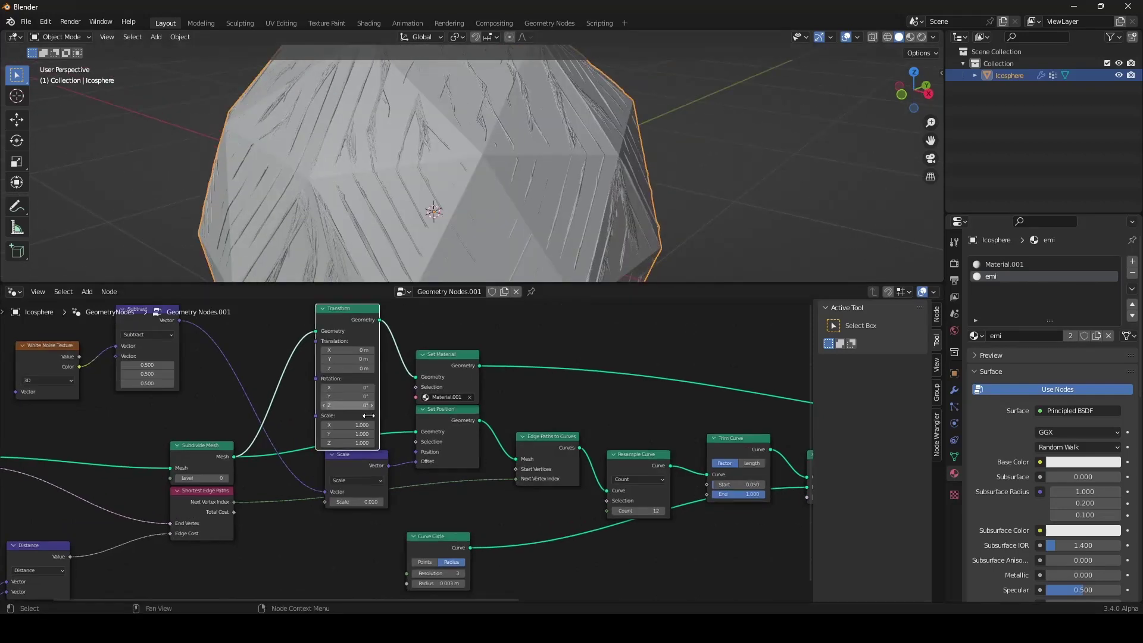
{"action": "mouse_move", "coordinate": [342, 442]}
{"action": "left_mouse_down"}
{"action": "mouse_move", "coordinate": [328, 441]}
{"action": "mouse_move", "coordinate": [351, 422]}
{"action": "left_mouse_up"}
{"action": "scroll", "coordinate": [502, 172], "scroll_direction": "down", "scroll_amount": 4}
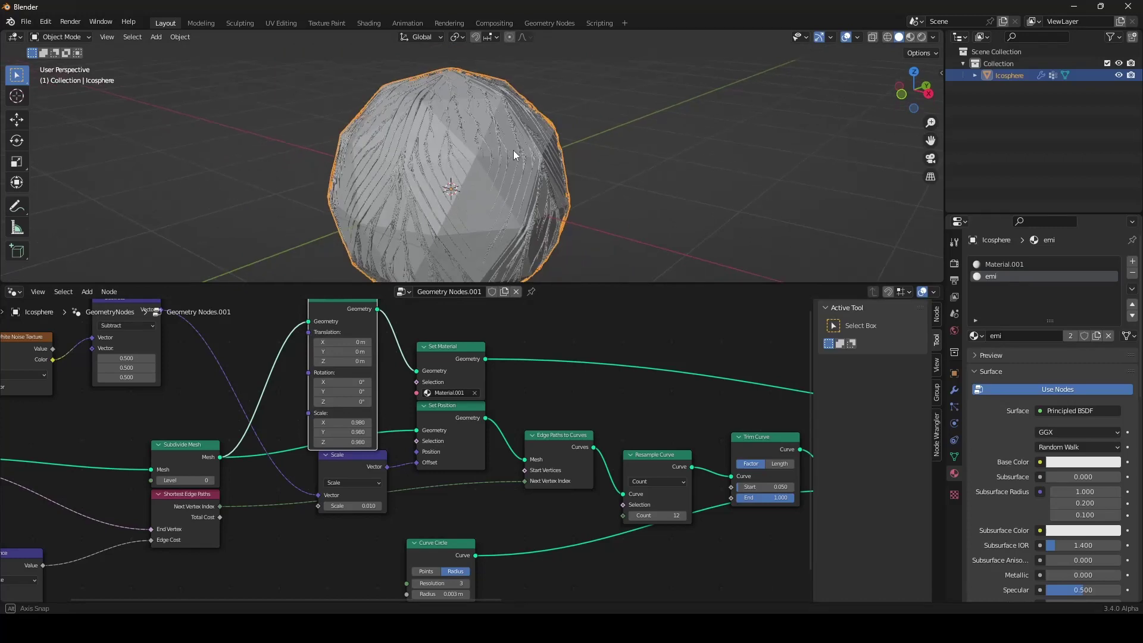
Show the viewport in rendered shading without overlays and change the render engine to Cycles
{"action": "left_click", "coordinate": [922, 37]}
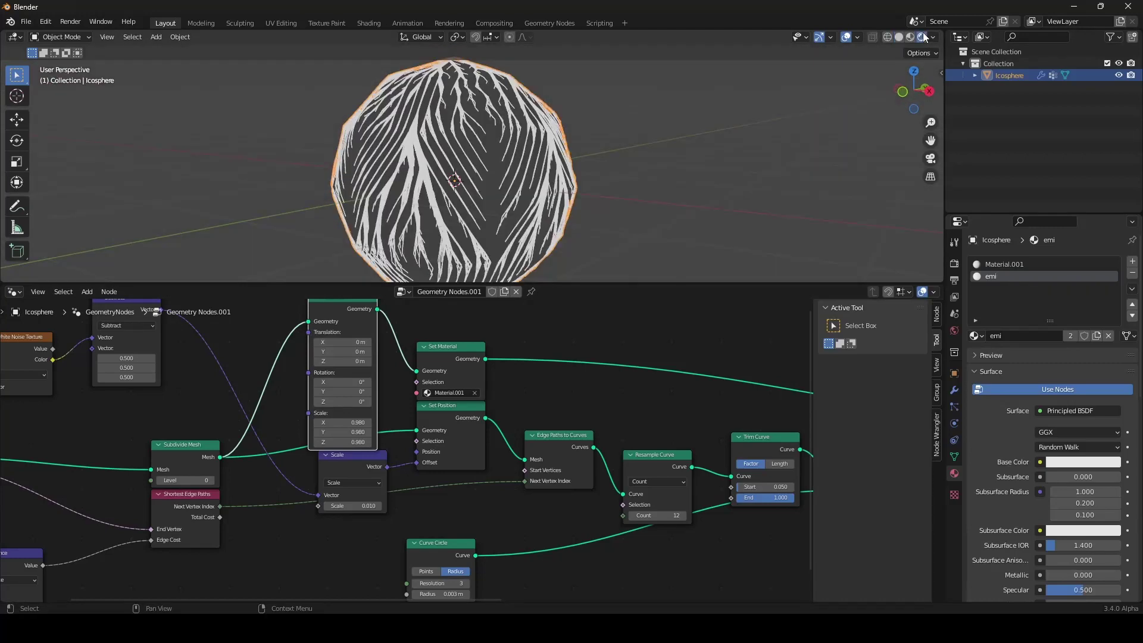
{"action": "left_click", "coordinate": [846, 37]}
{"action": "scroll", "coordinate": [652, 128], "scroll_direction": "down", "scroll_amount": 2}
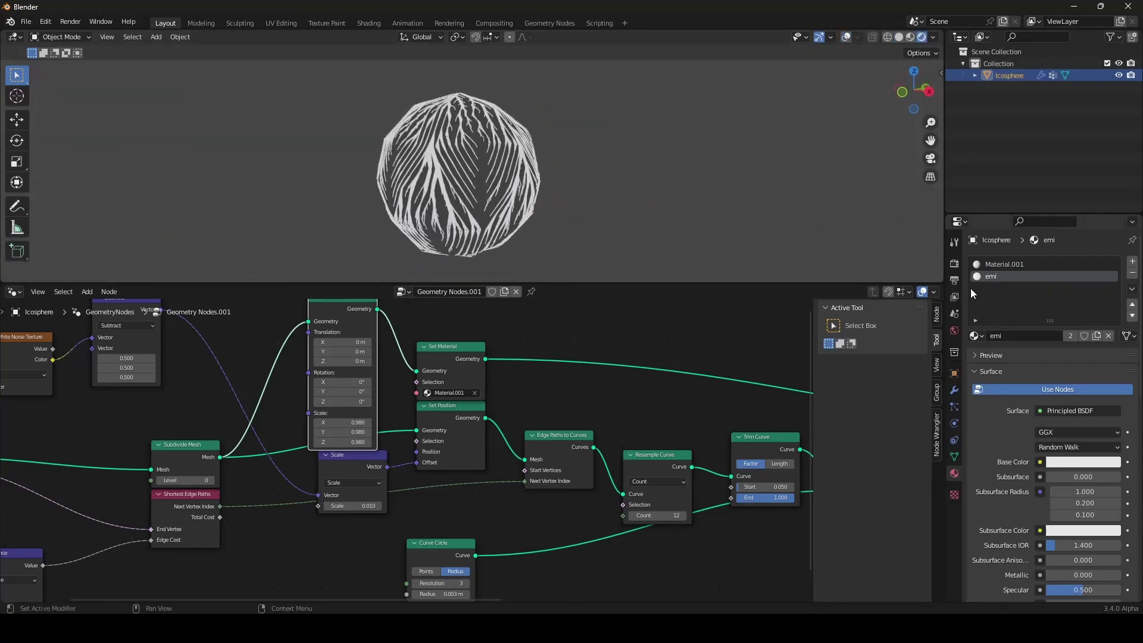
{"action": "left_click", "coordinate": [955, 263]}
{"action": "left_click", "coordinate": [1088, 261]}
{"action": "left_click", "coordinate": [1071, 287]}
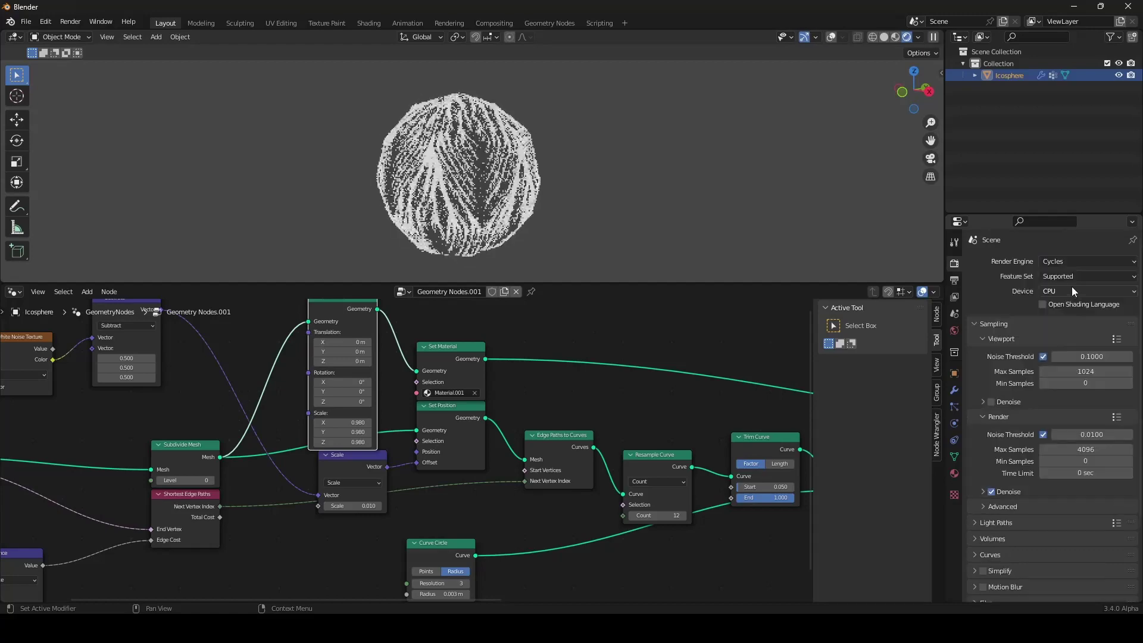
Set the Cycles device to GPU Compute and the Trim Curve start to 0.443 while inspecting the glowing branches
{"action": "scroll", "coordinate": [494, 195], "scroll_direction": "up", "scroll_amount": 4}
{"action": "scroll", "coordinate": [494, 195], "scroll_direction": "up", "scroll_amount": 1}
{"action": "middle_click_drag", "start_coordinate": [496, 224], "coordinate": [553, 255], "text": "shift"}
{"action": "scroll", "coordinate": [550, 157], "scroll_direction": "down", "scroll_amount": 3}
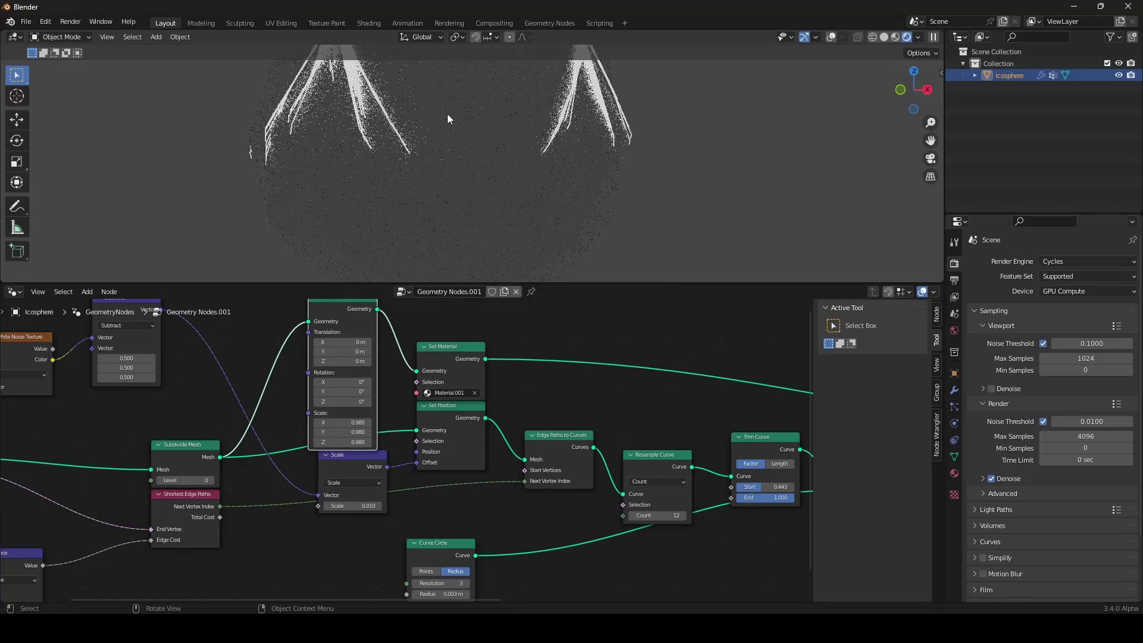
{"action": "scroll", "coordinate": [495, 188], "scroll_direction": "down", "scroll_amount": 4}
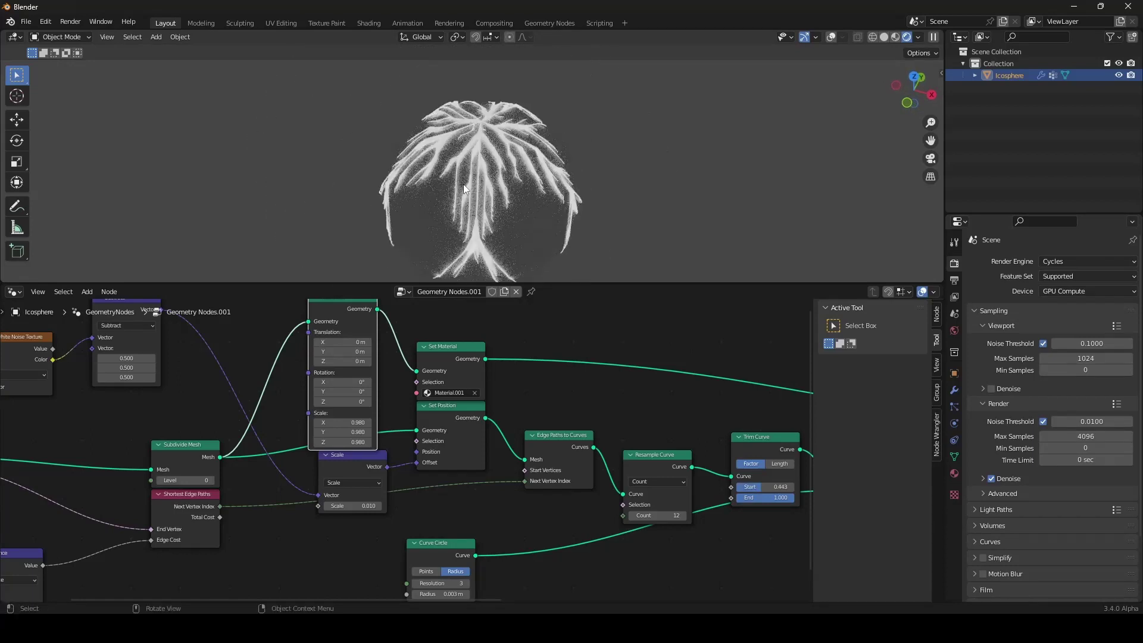
{"action": "scroll", "coordinate": [594, 506], "scroll_direction": "down", "scroll_amount": 2}
Add a Spline Parameter node just above Join Geometry
{"action": "middle_click_drag", "start_coordinate": [594, 505], "coordinate": [393, 491]}
{"action": "middle_click_drag", "start_coordinate": [628, 460], "coordinate": [454, 462]}
{"action": "scroll", "coordinate": [449, 462], "scroll_direction": "up", "scroll_amount": 2}
{"action": "middle_click_drag", "start_coordinate": [525, 456], "coordinate": [475, 463]}
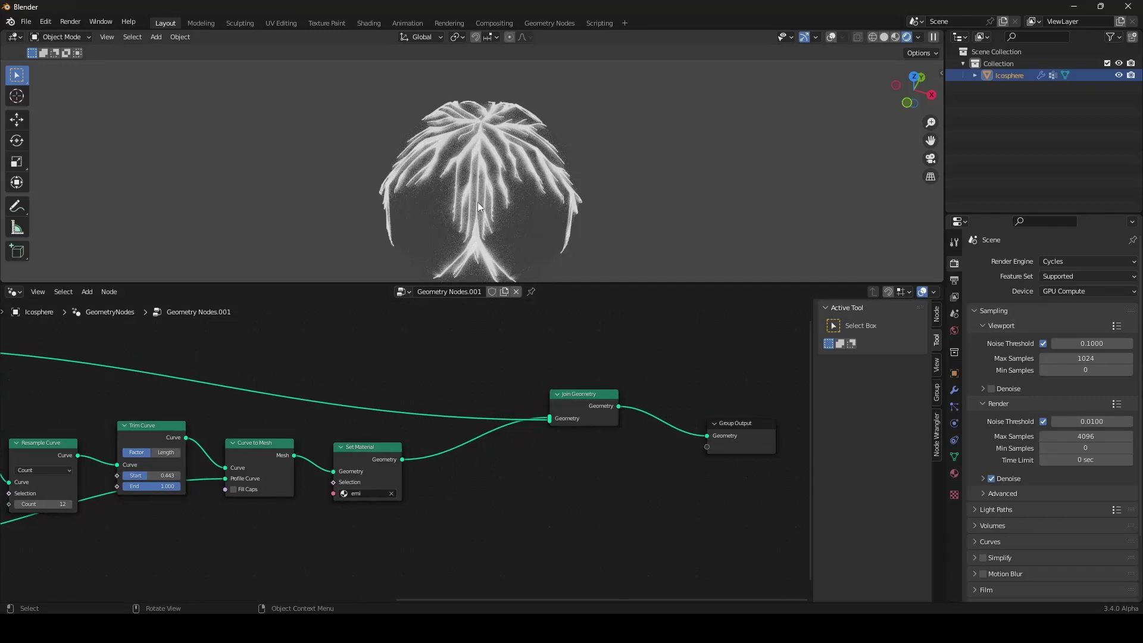
{"action": "scroll", "coordinate": [479, 410], "scroll_direction": "down", "scroll_amount": 1}
{"action": "key", "text": "shift+a"}
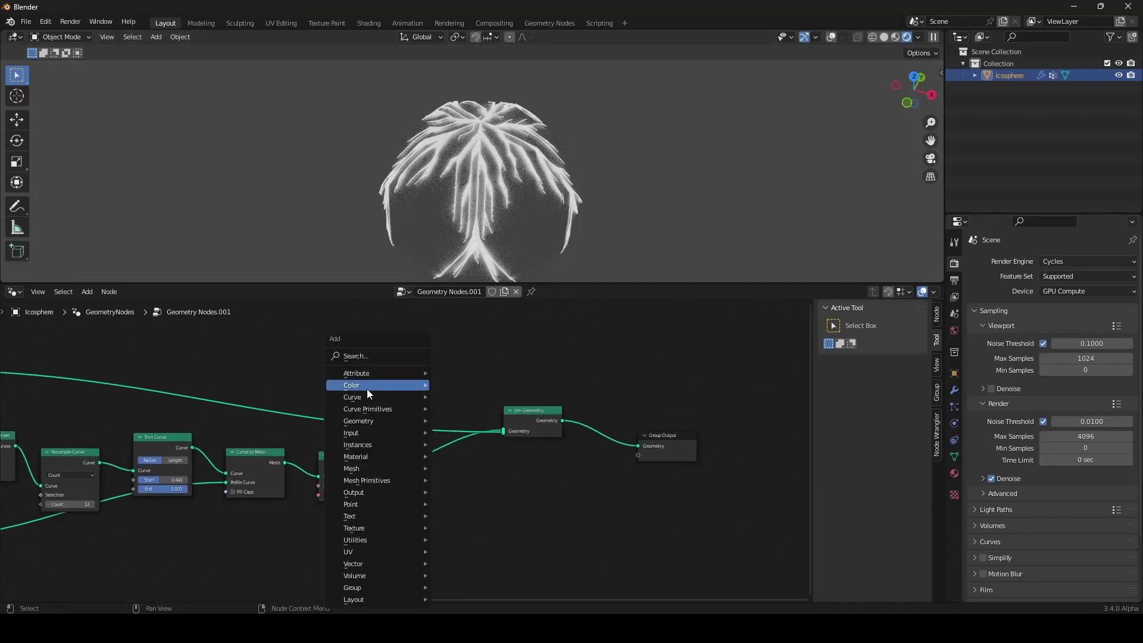
{"action": "mouse_move", "coordinate": [388, 396]}
{"action": "left_click", "coordinate": [513, 292]}
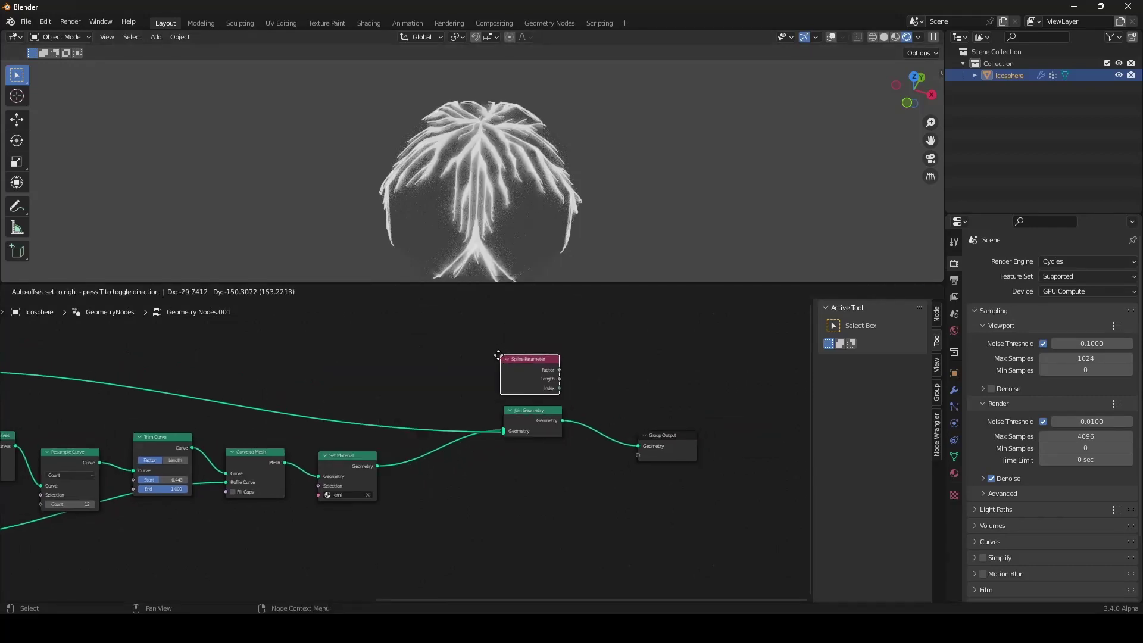
{"action": "left_click", "coordinate": [522, 367]}
Move the Spline Parameter node back along the tree, above the emi Set Material node
{"action": "middle_click_drag", "start_coordinate": [579, 363], "coordinate": [516, 368]}
{"action": "scroll", "coordinate": [516, 367], "scroll_direction": "up", "scroll_amount": 5}
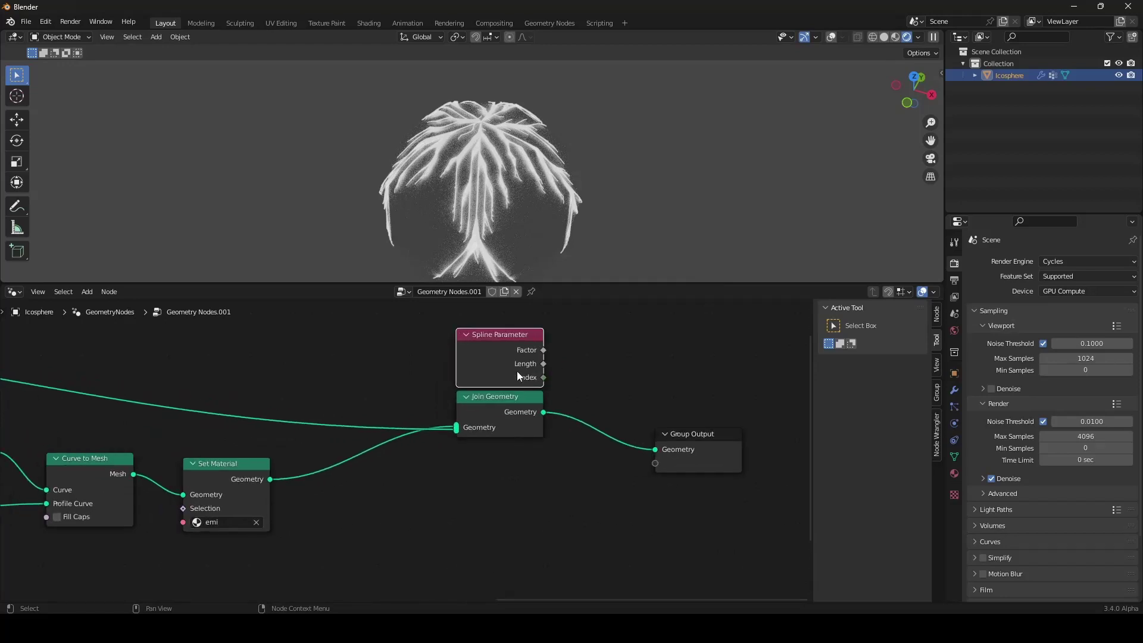
{"action": "scroll", "coordinate": [515, 370], "scroll_direction": "down", "scroll_amount": 5}
{"action": "left_click_drag", "start_coordinate": [468, 378], "coordinate": [266, 370]}
{"action": "scroll", "coordinate": [266, 411], "scroll_direction": "down", "scroll_amount": 2}
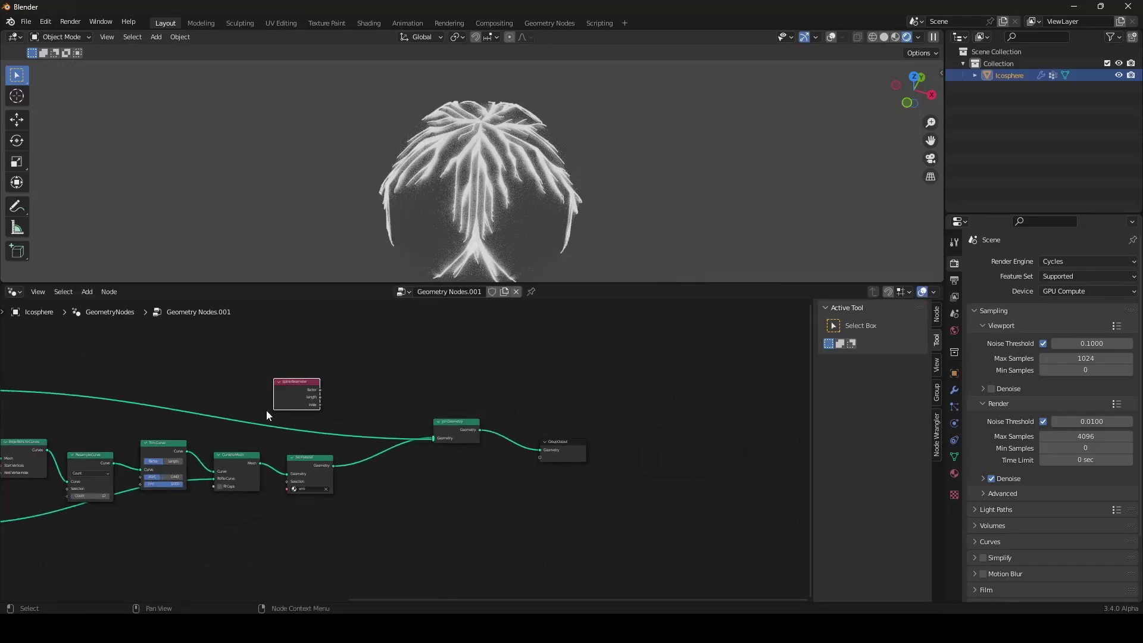
Move Curve Circle beneath Trim Curve and shift Curve to Mesh slightly to make room between the nodes
{"action": "middle_click_drag", "start_coordinate": [264, 442], "coordinate": [463, 423]}
{"action": "scroll", "coordinate": [464, 423], "scroll_direction": "up", "scroll_amount": 2}
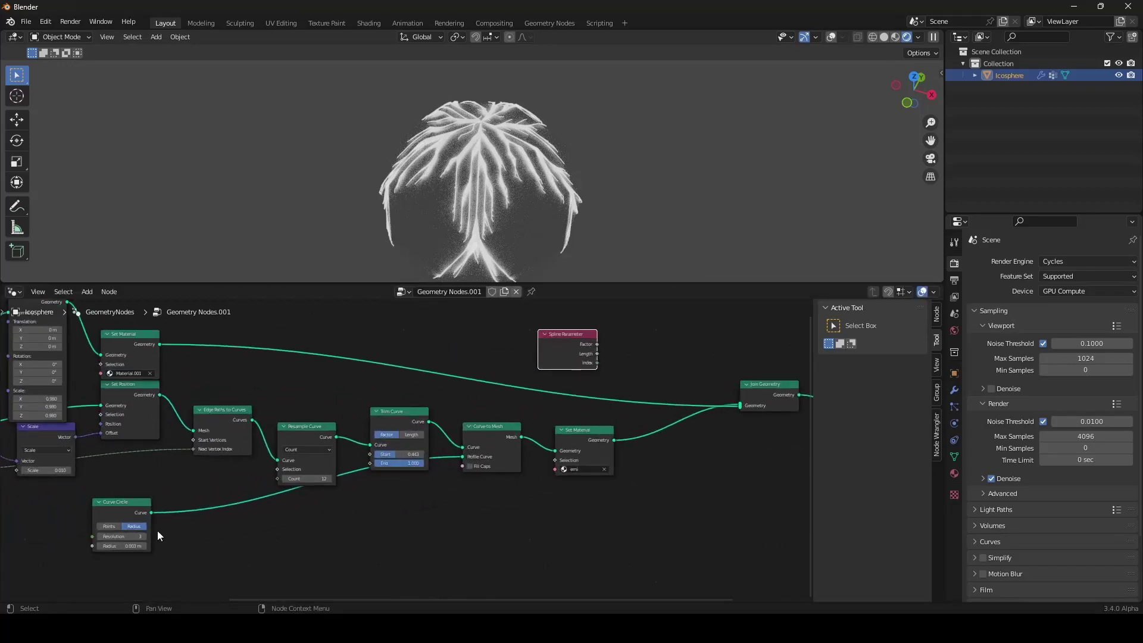
{"action": "left_click_drag", "start_coordinate": [106, 513], "coordinate": [409, 513]}
{"action": "left_click_drag", "start_coordinate": [481, 437], "coordinate": [497, 445]}
{"action": "middle_click_drag", "start_coordinate": [512, 411], "coordinate": [509, 417]}
Insert a Capture Attribute node between Trim Curve and Curve to Mesh, feeding Spline Parameter into its value
{"action": "key", "text": "shift+a"}
{"action": "mouse_move", "coordinate": [441, 327]}
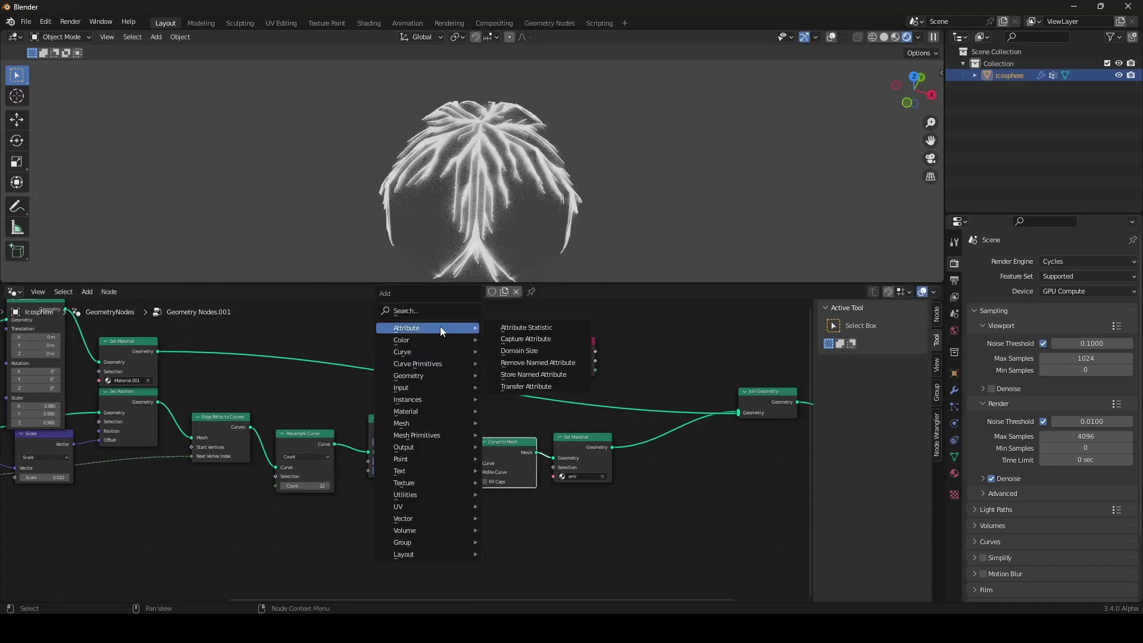
{"action": "left_click", "coordinate": [538, 338]}
{"action": "left_click", "coordinate": [484, 437]}
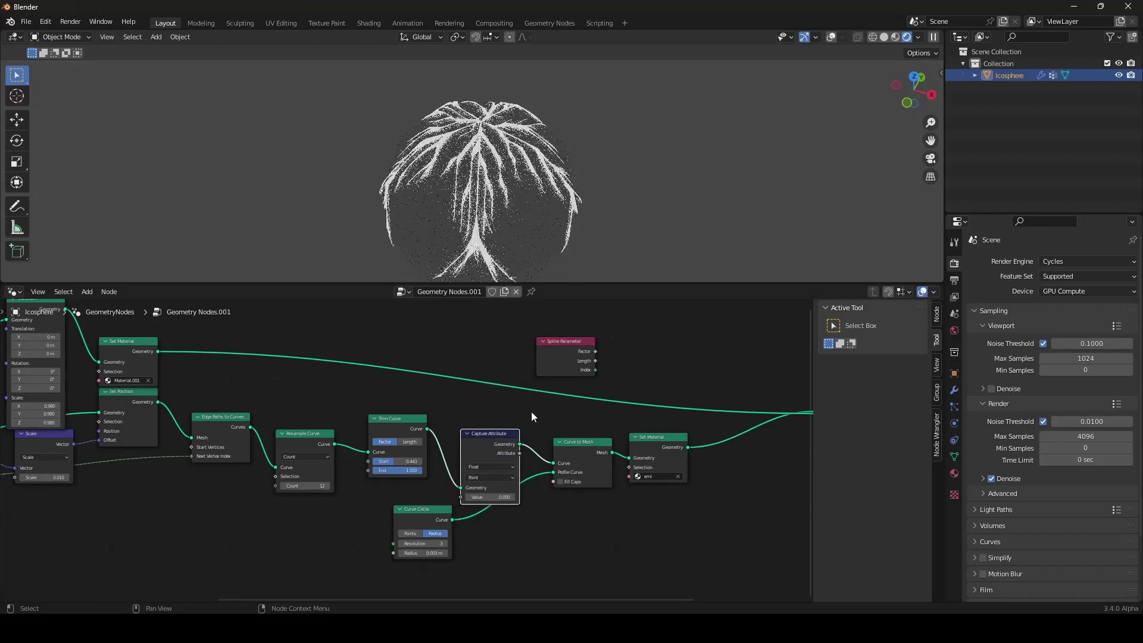
{"action": "left_click_drag", "start_coordinate": [568, 355], "coordinate": [460, 497]}
Connect the captured attribute to a new socket on Group Output
{"action": "scroll", "coordinate": [607, 461], "scroll_direction": "down", "scroll_amount": 4}
{"action": "middle_click_drag", "start_coordinate": [607, 459], "coordinate": [413, 453]}
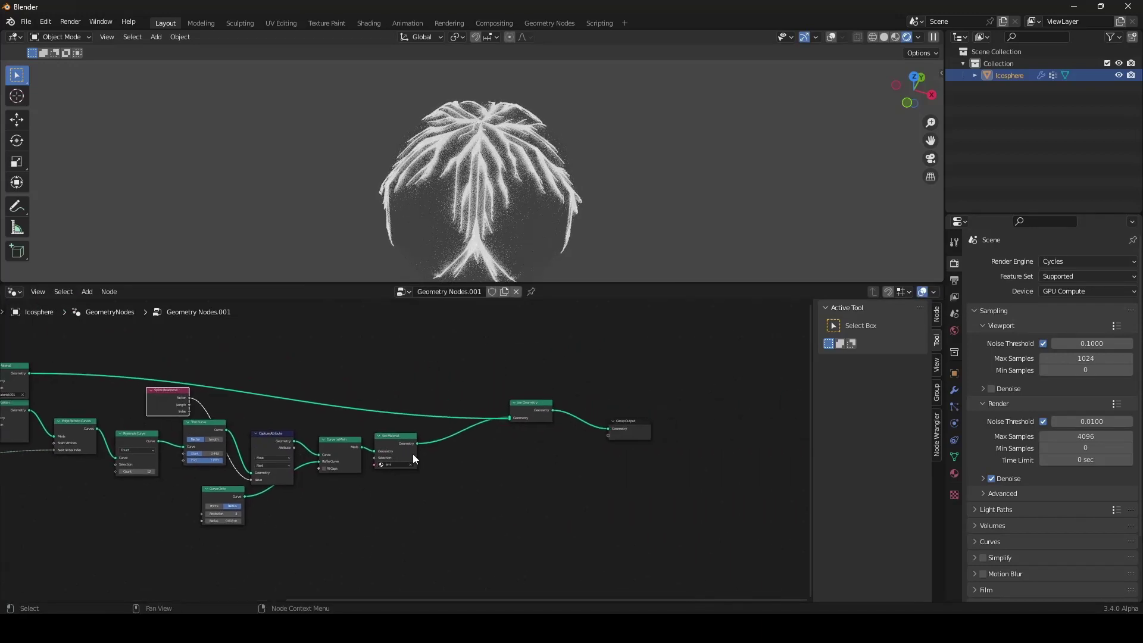
{"action": "left_click_drag", "start_coordinate": [294, 447], "coordinate": [608, 436]}
Name the Geometry Nodes modifier's output attribute "length"
{"action": "left_click", "coordinate": [953, 391]}
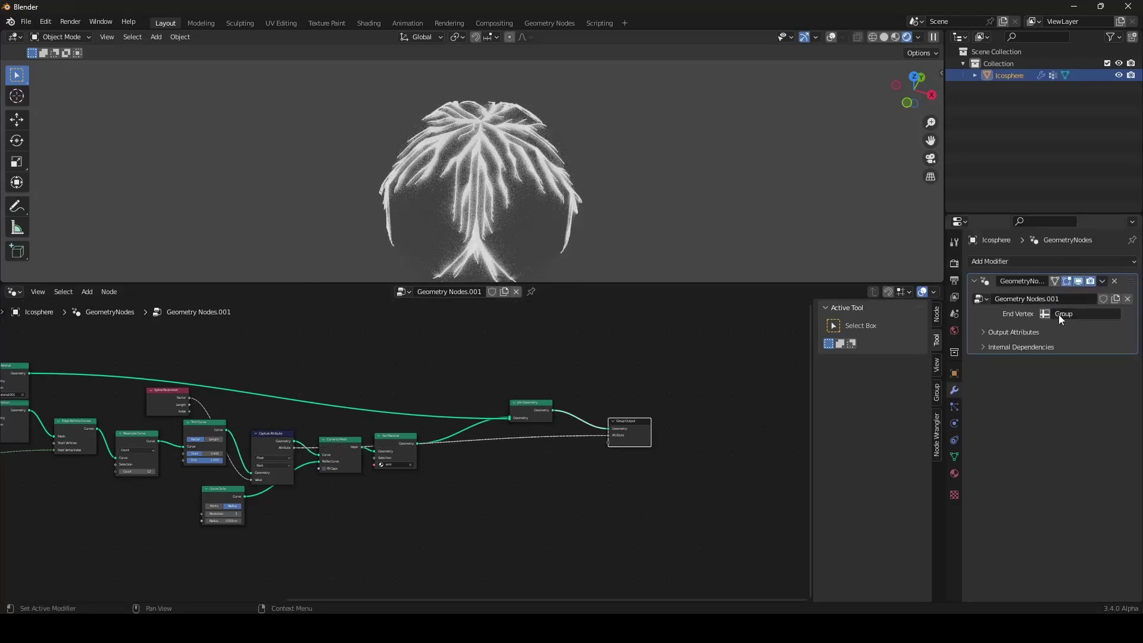
{"action": "left_click", "coordinate": [982, 332]}
{"action": "left_click", "coordinate": [1083, 350]}
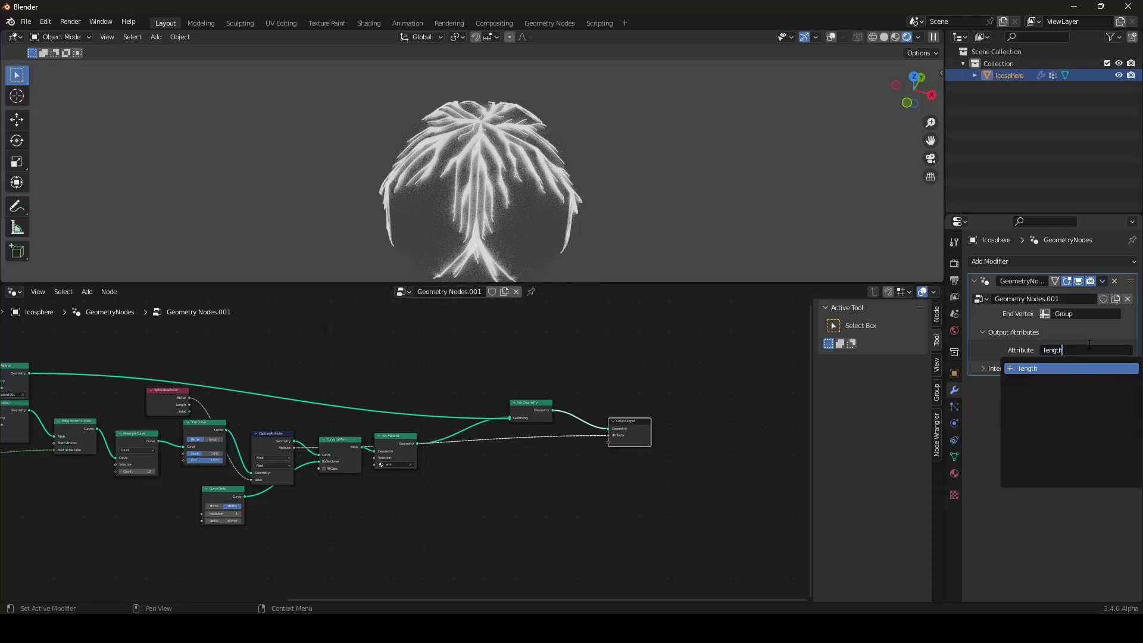
{"action": "type", "text": "length"}
{"action": "key", "text": "Return"}
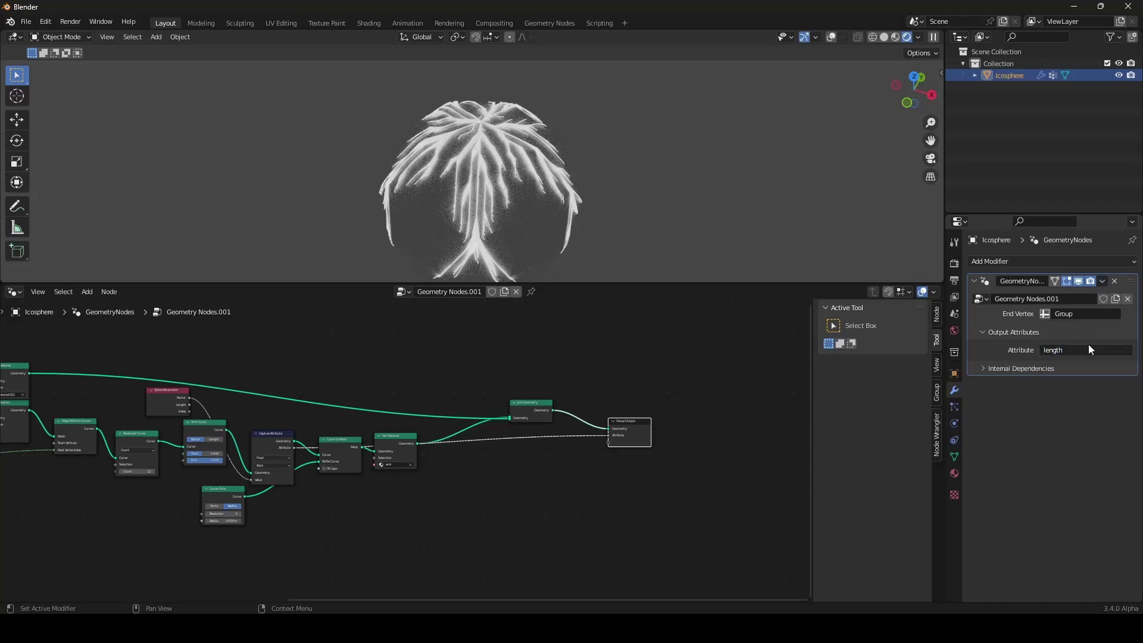
Switch the node editor to the Shader Editor and bring the emi material's nodes into view
{"action": "left_click", "coordinate": [14, 293]}
{"action": "left_click", "coordinate": [63, 406]}
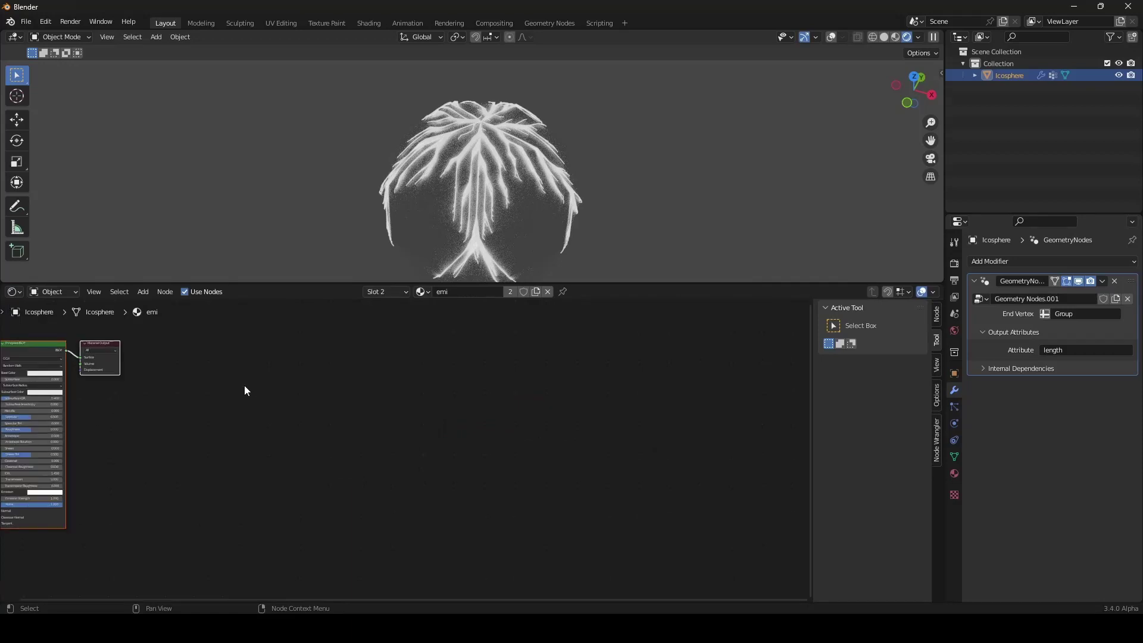
{"action": "middle_click_drag", "start_coordinate": [164, 379], "coordinate": [514, 406]}
{"action": "scroll", "coordinate": [505, 411], "scroll_direction": "up", "scroll_amount": 4}
{"action": "middle_click_drag", "start_coordinate": [468, 436], "coordinate": [528, 445]}
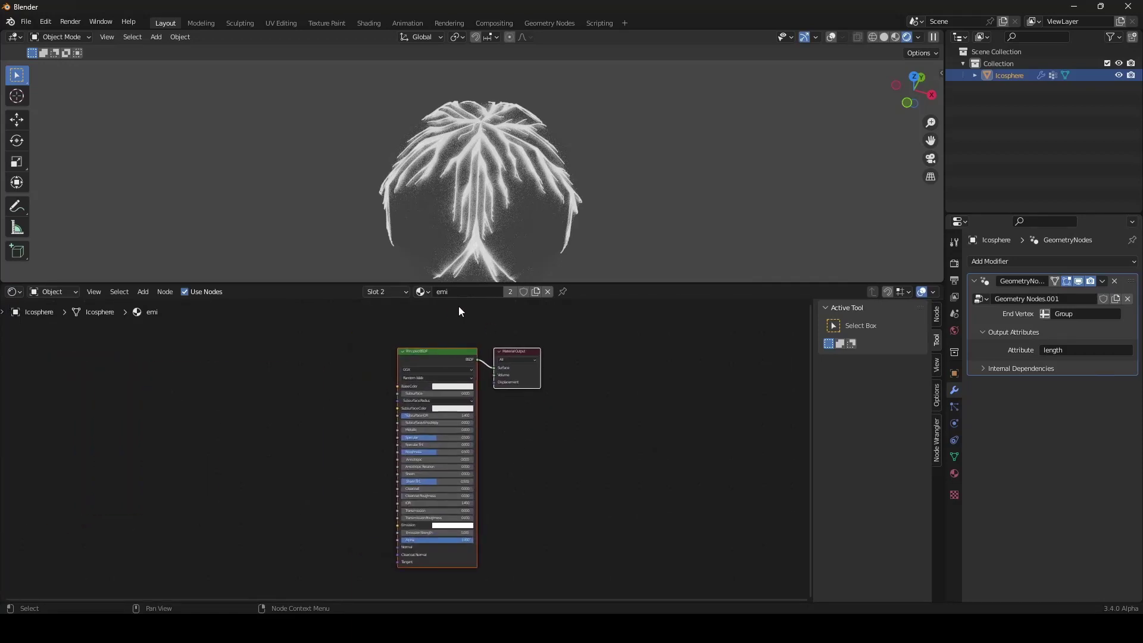
{"action": "scroll", "coordinate": [550, 427], "scroll_direction": "up", "scroll_amount": 2}
Add an Attribute node beside the Principled BSDF in the emi material
{"action": "key", "text": "shift+a"}
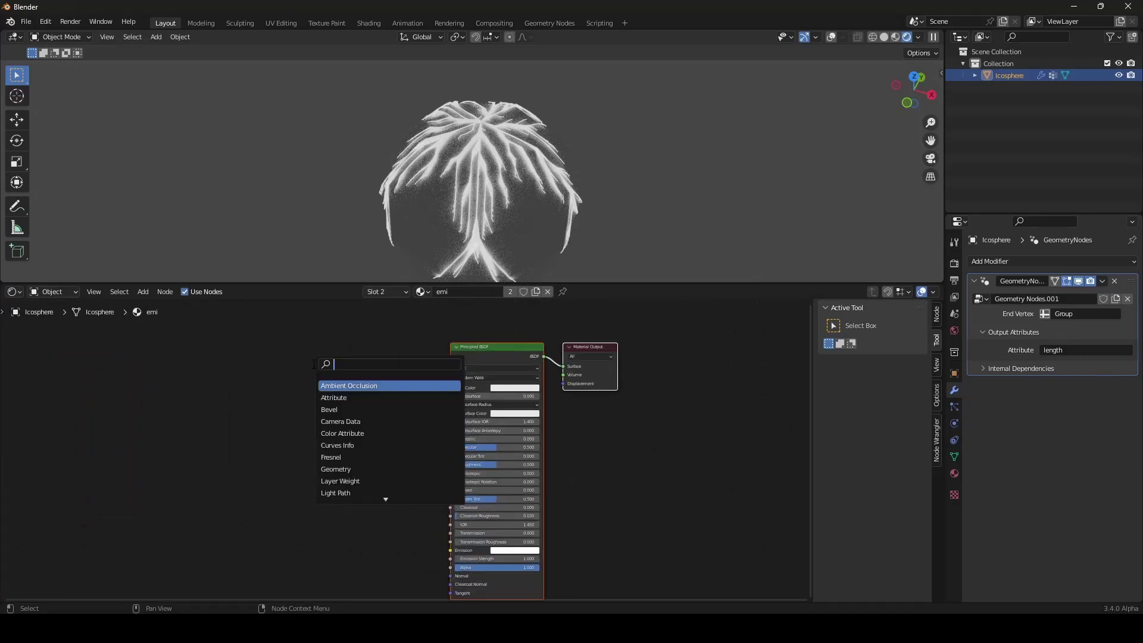
{"action": "type", "text": "attr"}
{"action": "key", "text": "Return"}
{"action": "left_click", "coordinate": [294, 419]}
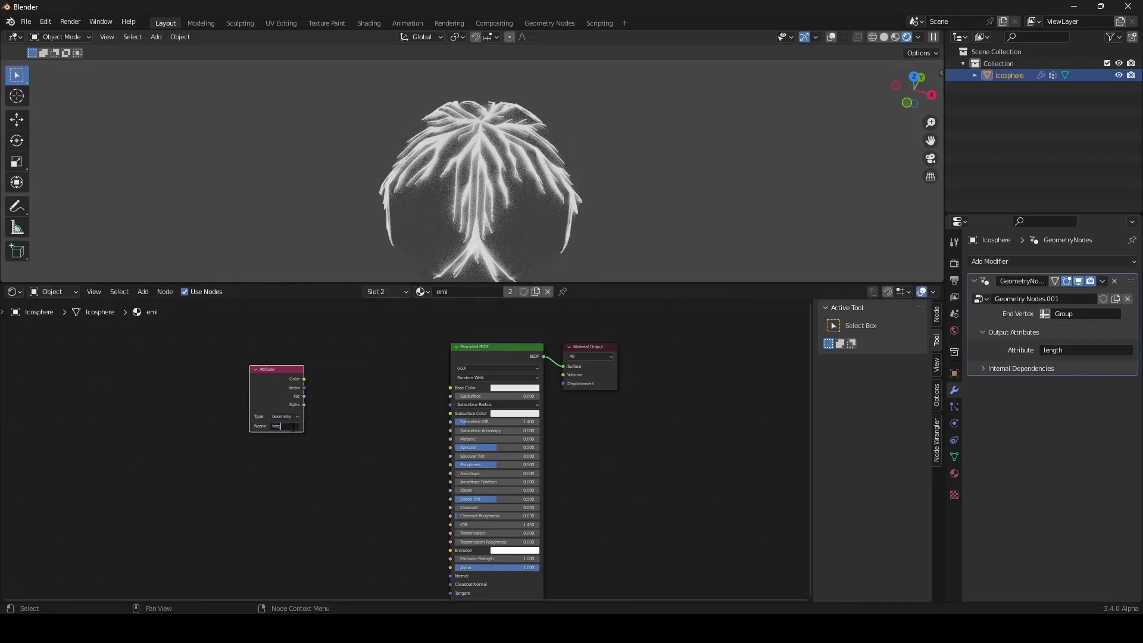
Set the Attribute node's name to "length" and preview its output on the branching tubes
{"action": "key", "text": "f"}
{"action": "scroll", "coordinate": [514, 185], "scroll_direction": "up", "scroll_amount": 5}
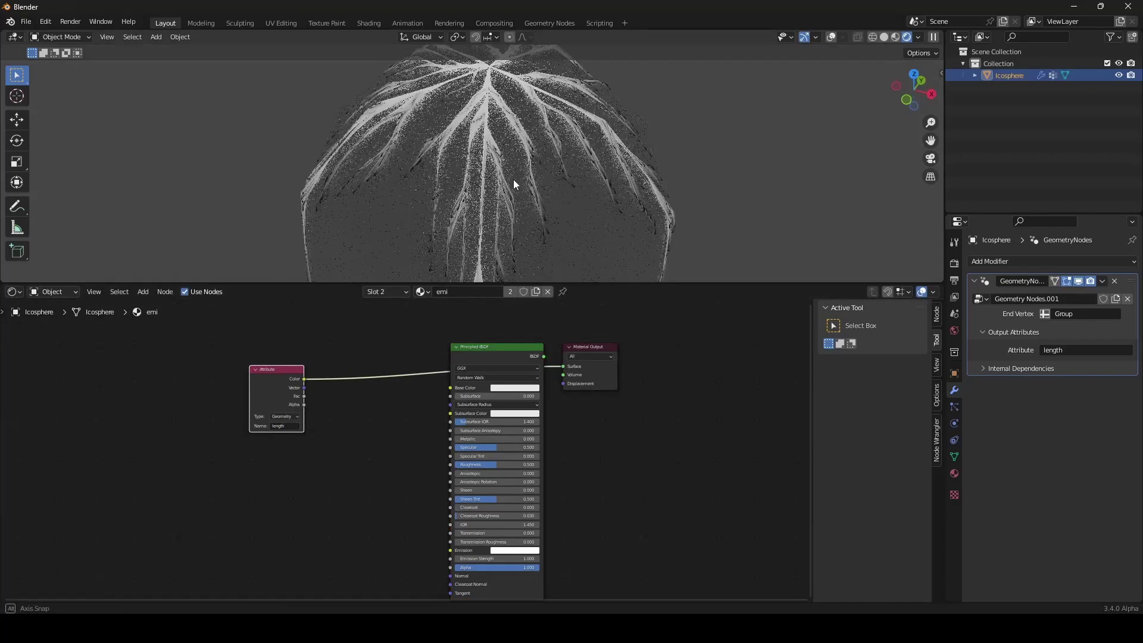
{"action": "scroll", "coordinate": [412, 366], "scroll_direction": "down", "scroll_amount": 3}
{"action": "middle_click_drag", "start_coordinate": [411, 366], "coordinate": [399, 370]}
{"action": "scroll", "coordinate": [448, 366], "scroll_direction": "up", "scroll_amount": 3}
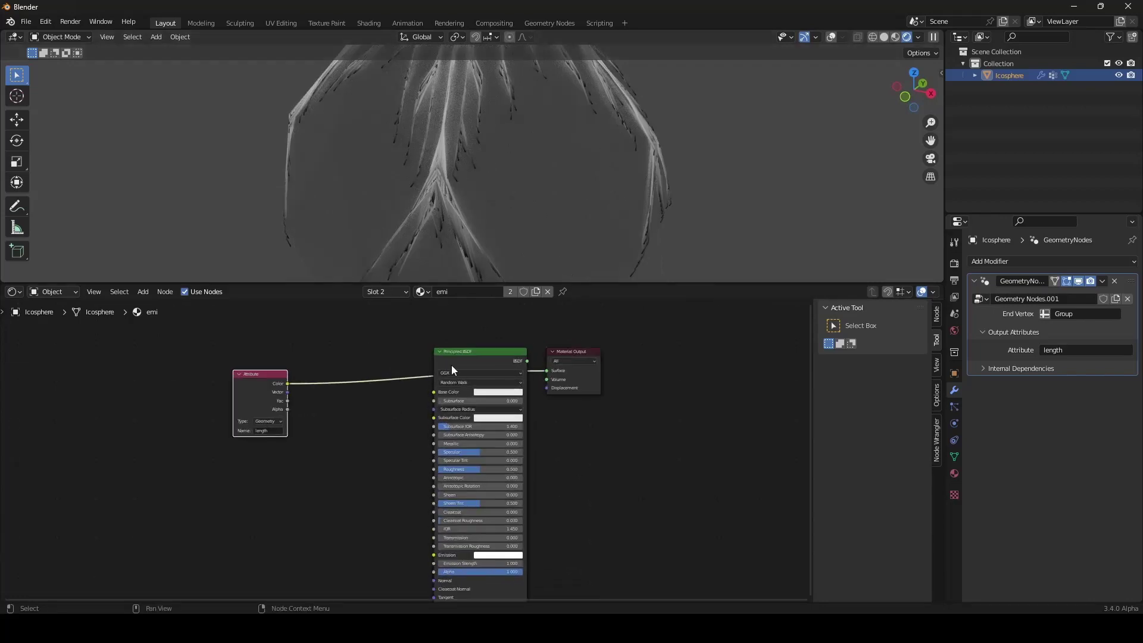
Restore the Principled BSDF as the surface shader and connect the Attribute node's Color output to Emission
{"action": "left_click", "coordinate": [468, 351], "text": "ctrl+shift"}
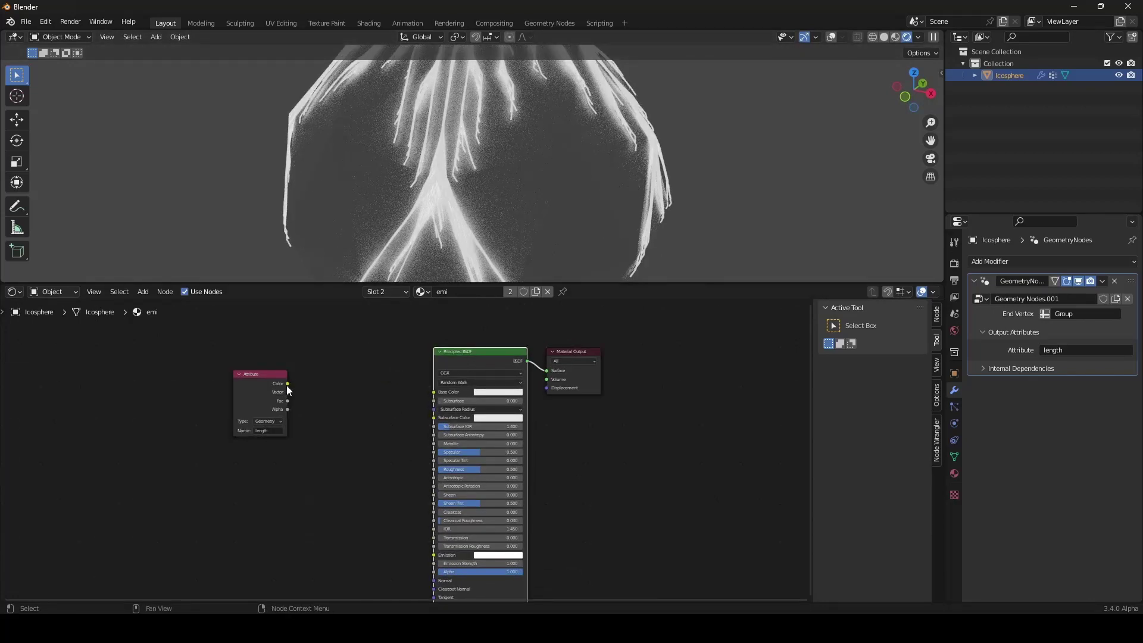
{"action": "mouse_move", "coordinate": [287, 384]}
{"action": "left_mouse_down"}
{"action": "mouse_move", "coordinate": [323, 366]}
{"action": "mouse_move", "coordinate": [438, 551]}
{"action": "left_mouse_up"}
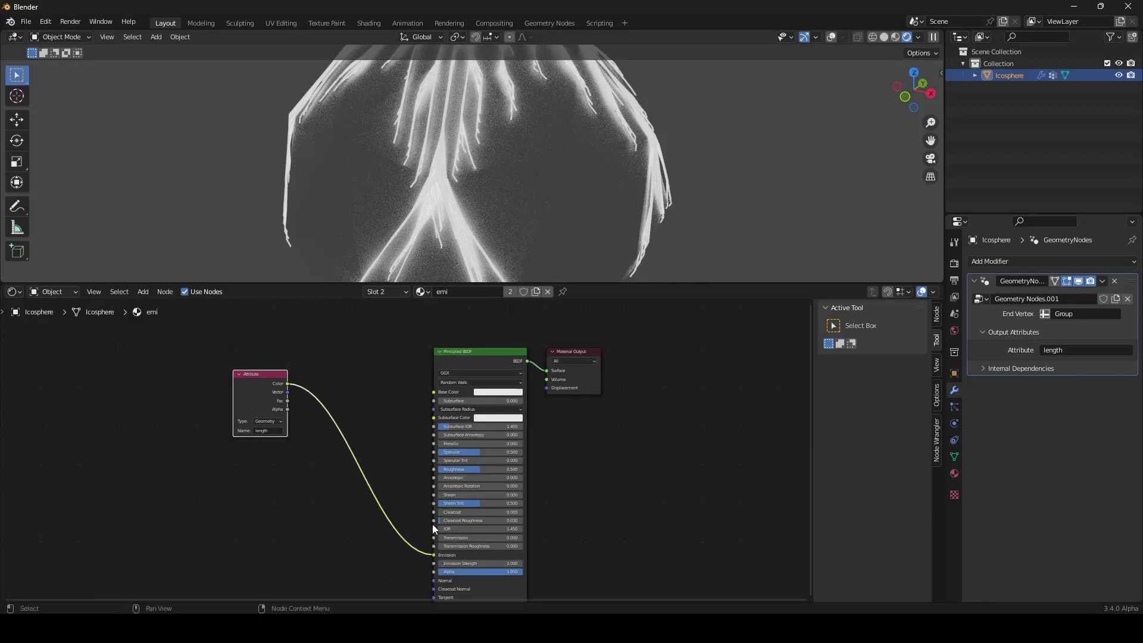
Insert a ColorRamp between the Attribute node and Emission, and colour its first stop red
{"action": "key", "text": "shift+a"}
{"action": "type", "text": "colo"}
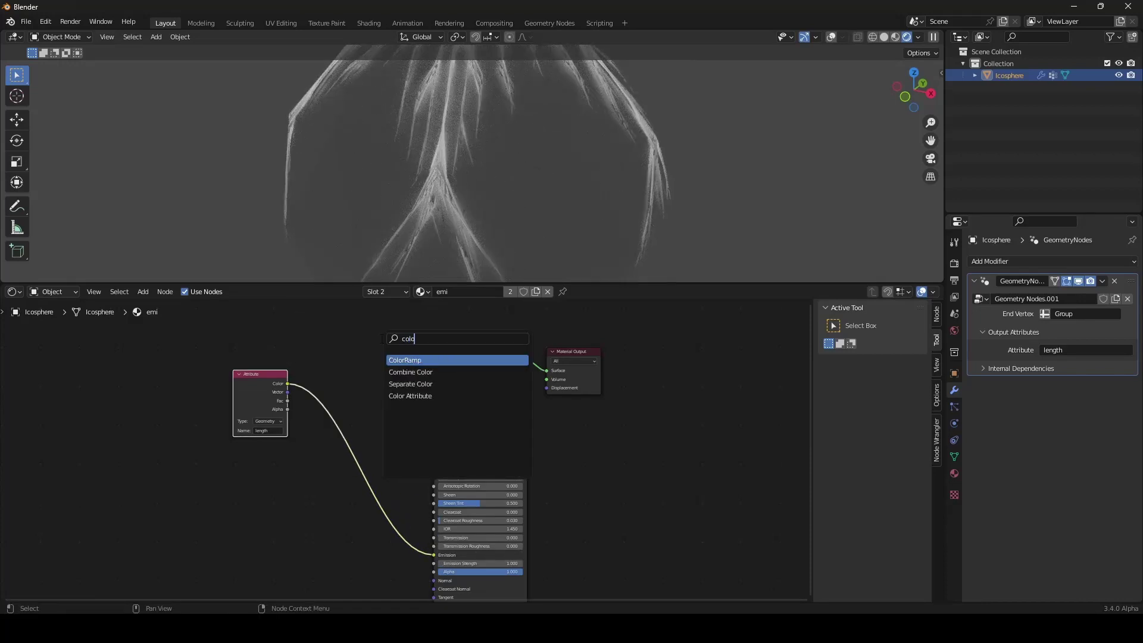
{"action": "key", "text": "Return"}
{"action": "left_click", "coordinate": [321, 416]}
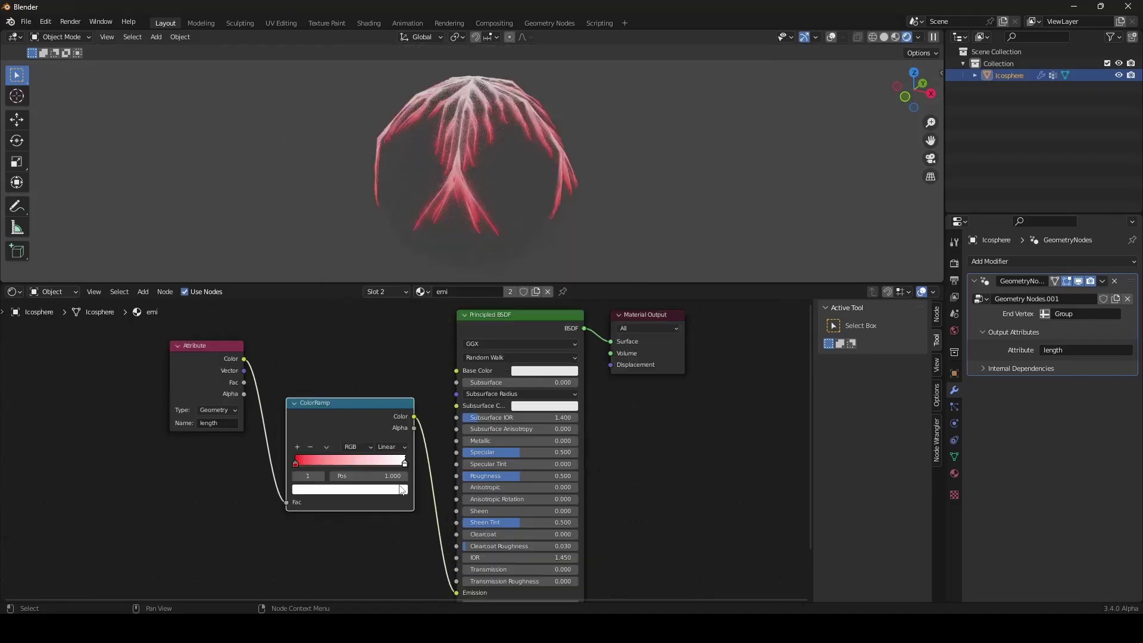
Set the ColorRamp's last stop to a fully saturated bright cyan
{"action": "left_click", "coordinate": [400, 487]}
{"action": "left_click_drag", "start_coordinate": [337, 375], "coordinate": [343, 340]}
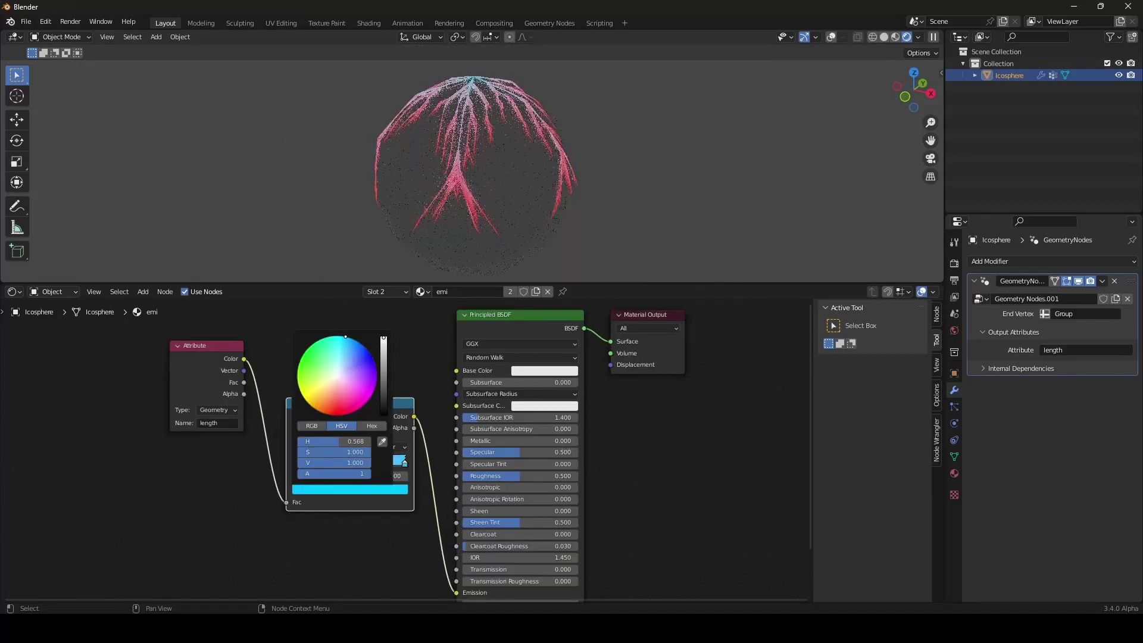
{"action": "middle_click_drag", "start_coordinate": [519, 91], "coordinate": [511, 230]}
{"action": "scroll", "coordinate": [451, 419], "scroll_direction": "down", "scroll_amount": 3}
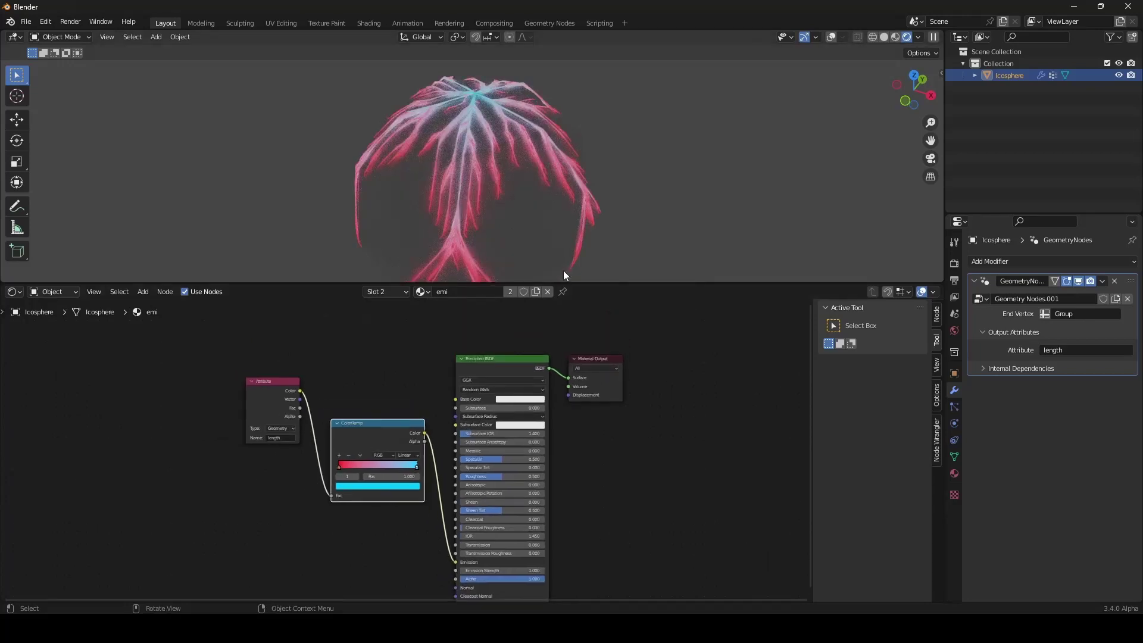
Switch the Shader Editor back to the Geometry Node Editor
{"action": "left_click", "coordinate": [11, 291]}
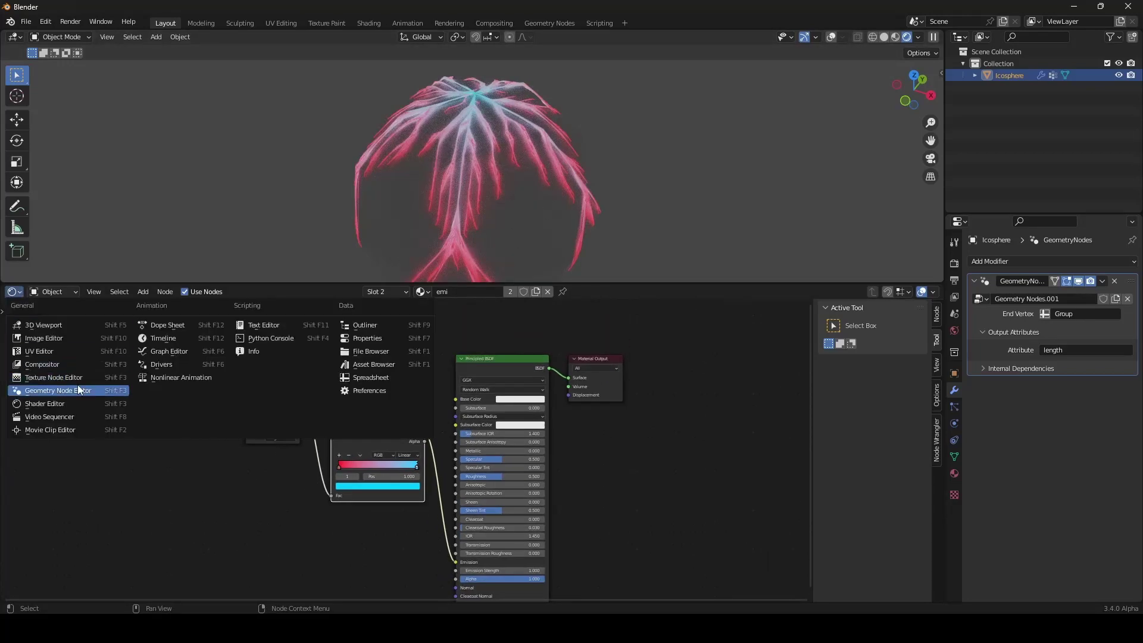
{"action": "left_click", "coordinate": [77, 385]}
{"action": "scroll", "coordinate": [227, 425], "scroll_direction": "up", "scroll_amount": 3}
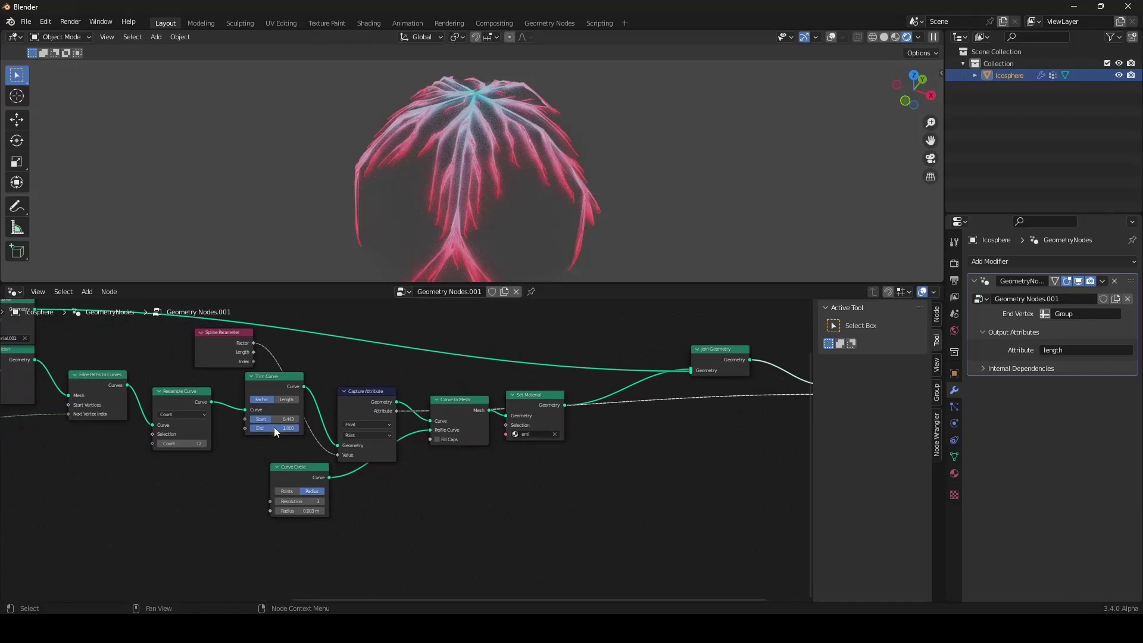
Adjust the Trim Curve node's Start factor to about 0.31
{"action": "left_click_drag", "start_coordinate": [270, 419], "coordinate": [250, 419]}
{"action": "middle_click_drag", "start_coordinate": [559, 192], "coordinate": [467, 175]}
{"action": "scroll", "coordinate": [576, 97], "scroll_direction": "up", "scroll_amount": 4}
{"action": "scroll", "coordinate": [469, 217], "scroll_direction": "down", "scroll_amount": 2}
{"action": "left_click_drag", "start_coordinate": [273, 419], "coordinate": [288, 419]}
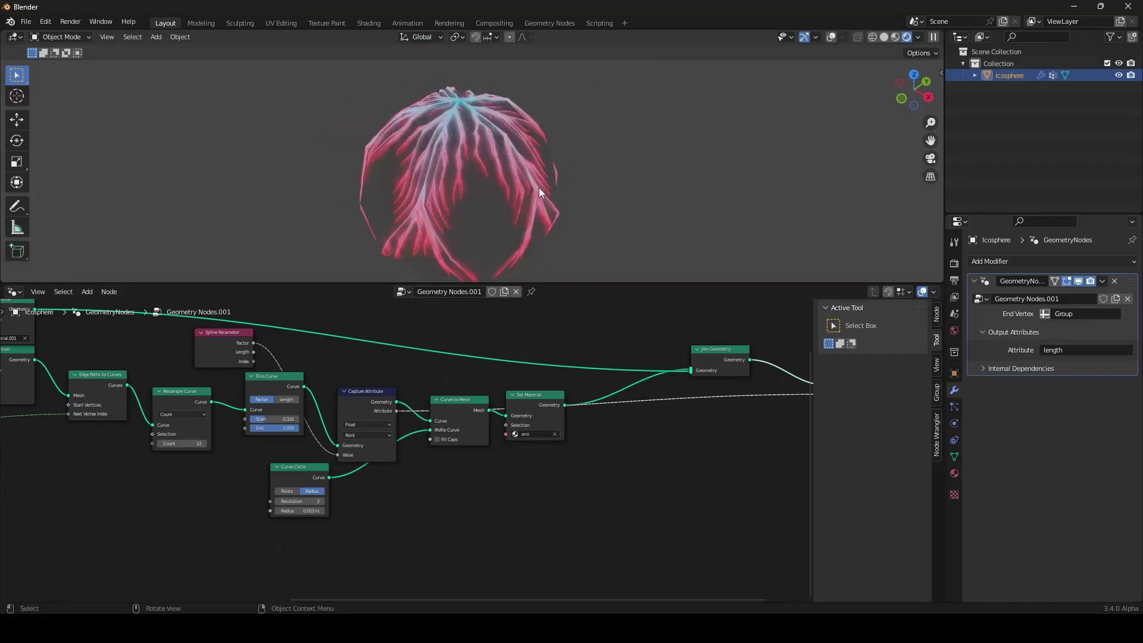
Examine the branching tubes on the sphere and the node tree back to the Group Input and Shortest Edge Paths nodes
{"action": "scroll", "coordinate": [538, 188], "scroll_direction": "up", "scroll_amount": 3}
{"action": "middle_click_drag", "start_coordinate": [538, 187], "coordinate": [568, 186]}
{"action": "scroll", "coordinate": [423, 341], "scroll_direction": "down", "scroll_amount": 5}
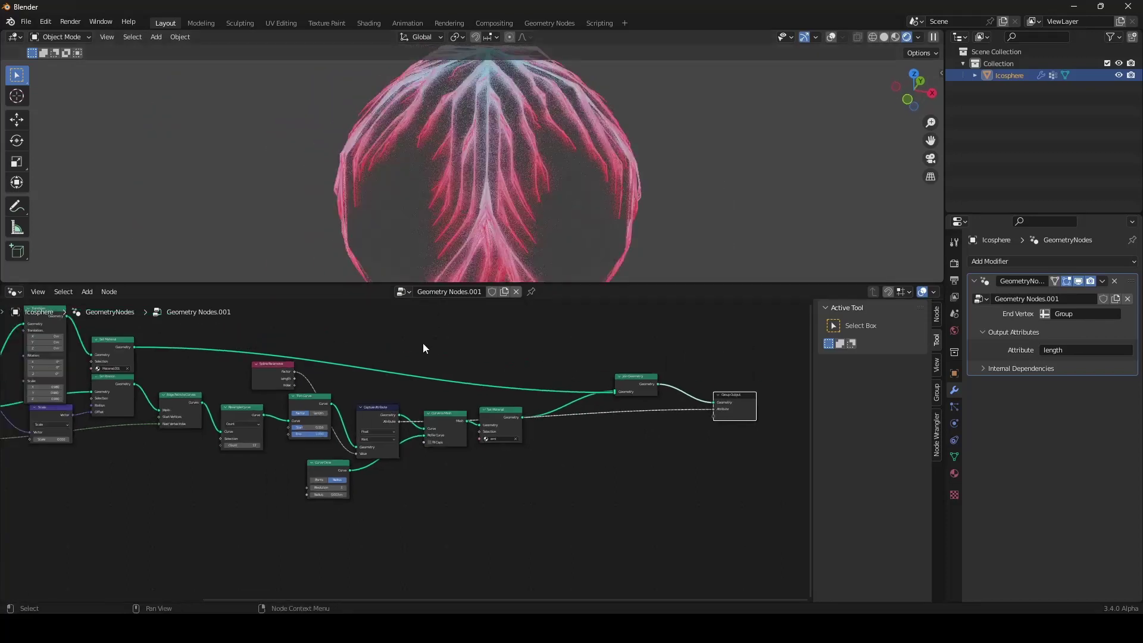
{"action": "middle_click_drag", "start_coordinate": [418, 374], "coordinate": [520, 396]}
{"action": "scroll", "coordinate": [455, 386], "scroll_direction": "down", "scroll_amount": 5}
{"action": "scroll", "coordinate": [519, 397], "scroll_direction": "up", "scroll_amount": 4}
{"action": "scroll", "coordinate": [520, 397], "scroll_direction": "up", "scroll_amount": 1}
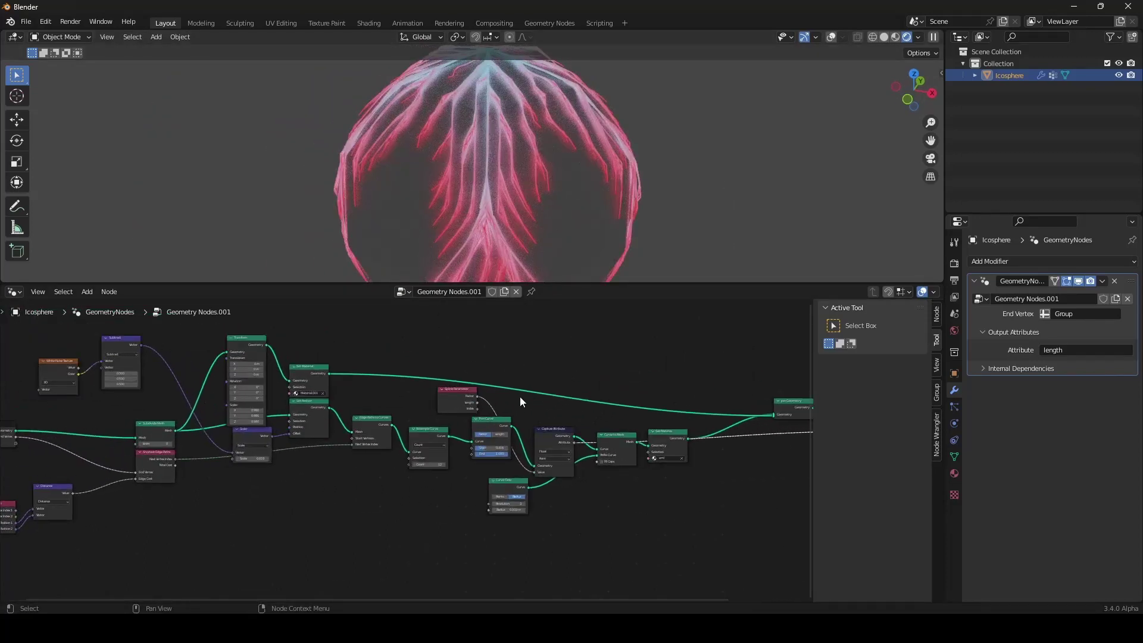
{"action": "middle_click_drag", "start_coordinate": [197, 448], "coordinate": [498, 444]}
{"action": "scroll", "coordinate": [498, 444], "scroll_direction": "up", "scroll_amount": 5}
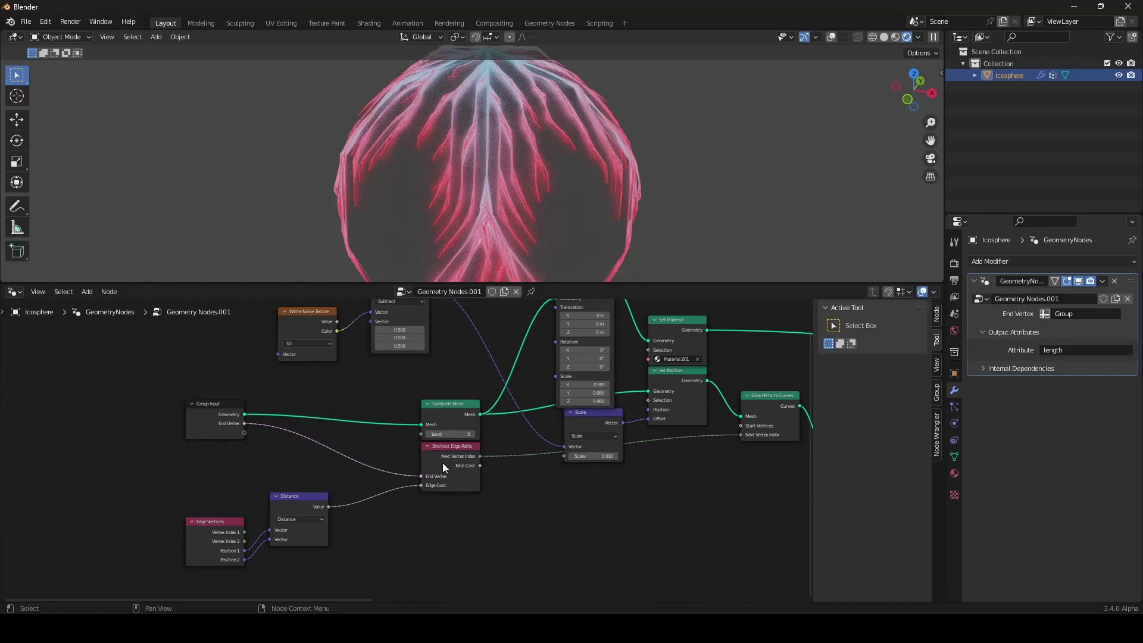
Shift the Shortest Edge Paths node lower beneath Subdivide Mesh, and undo the move of Edge Paths to Curves
{"action": "left_click_drag", "start_coordinate": [442, 463], "coordinate": [448, 472]}
{"action": "mouse_move", "coordinate": [768, 409]}
{"action": "left_mouse_down"}
{"action": "mouse_move", "coordinate": [762, 395]}
{"action": "mouse_move", "coordinate": [773, 399]}
{"action": "left_mouse_up"}
{"action": "key", "text": "ctrl+z"}
{"action": "middle_click_drag", "start_coordinate": [693, 438], "coordinate": [614, 441]}
{"action": "scroll", "coordinate": [619, 450], "scroll_direction": "up", "scroll_amount": 1}
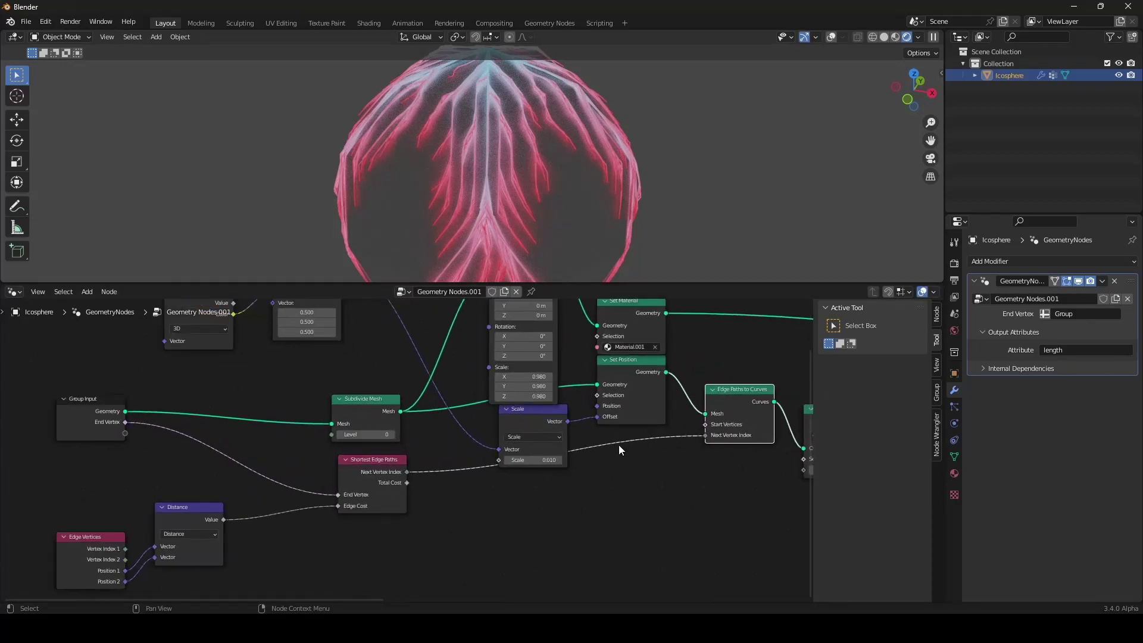
{"action": "left_click_drag", "start_coordinate": [365, 485], "coordinate": [350, 477]}
{"action": "scroll", "coordinate": [410, 488], "scroll_direction": "down", "scroll_amount": 1}
{"action": "middle_click_drag", "start_coordinate": [410, 488], "coordinate": [338, 515]}
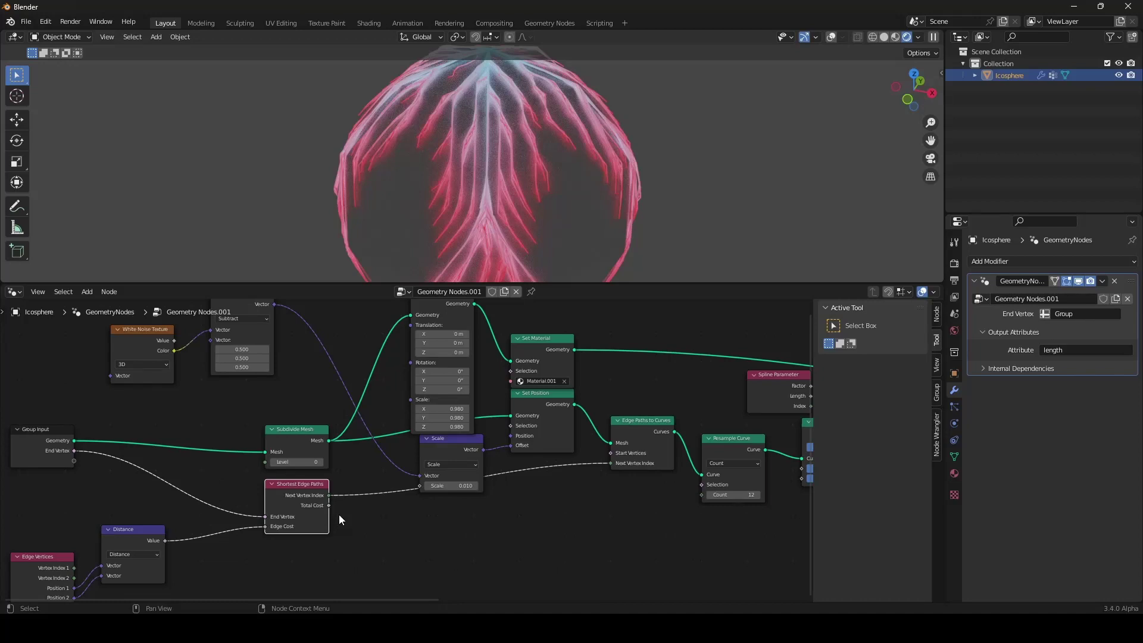
Align the Scale node directly below the Transform node
{"action": "scroll", "coordinate": [339, 515], "scroll_direction": "down", "scroll_amount": 6}
{"action": "middle_click_drag", "start_coordinate": [477, 494], "coordinate": [442, 496]}
{"action": "scroll", "coordinate": [442, 496], "scroll_direction": "up", "scroll_amount": 5}
{"action": "left_click_drag", "start_coordinate": [384, 445], "coordinate": [375, 446]}
{"action": "scroll", "coordinate": [486, 479], "scroll_direction": "down", "scroll_amount": 2}
{"action": "scroll", "coordinate": [447, 516], "scroll_direction": "up", "scroll_amount": 2}
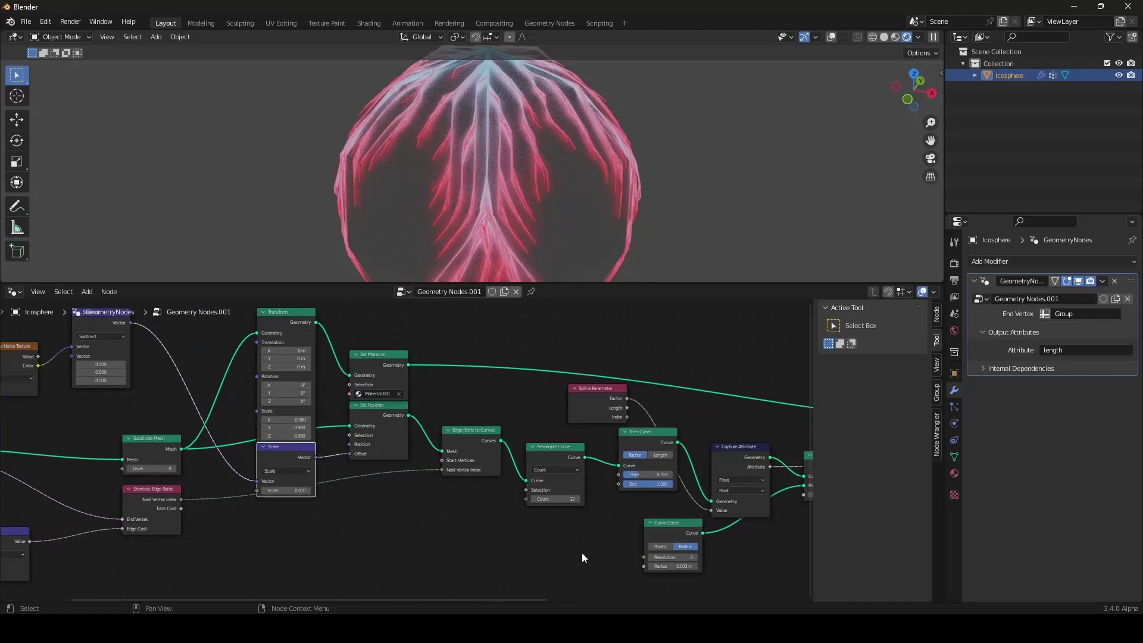
Move the Capture Attribute node slightly higher, between Trim Curve and Curve to Mesh
{"action": "scroll", "coordinate": [684, 545], "scroll_direction": "down", "scroll_amount": 1}
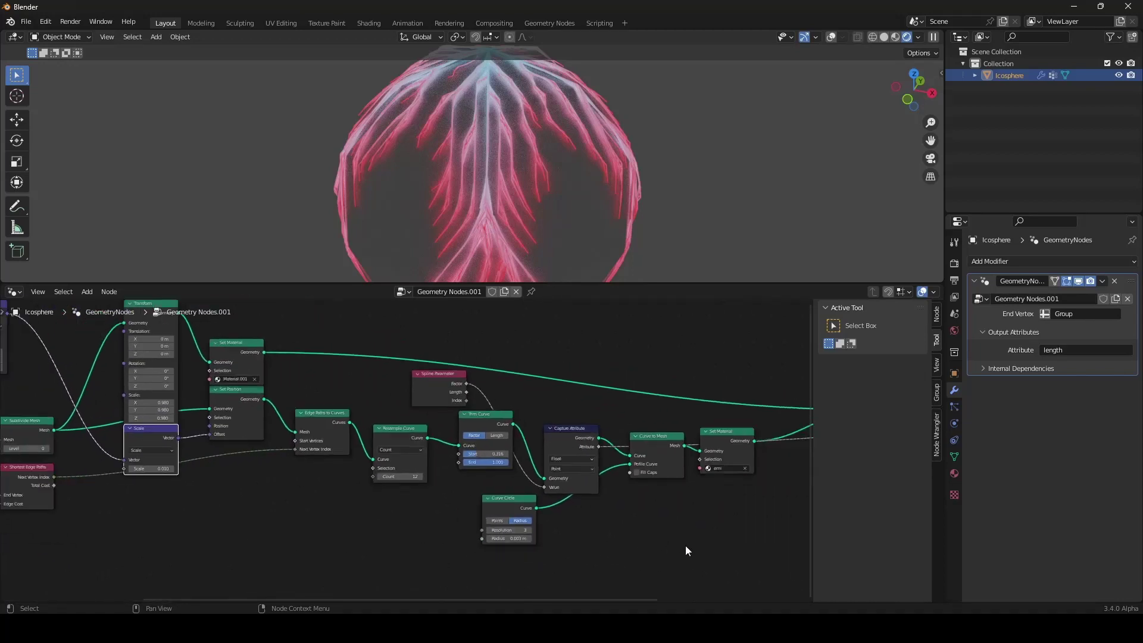
{"action": "middle_click_drag", "start_coordinate": [684, 545], "coordinate": [555, 530]}
{"action": "scroll", "coordinate": [535, 506], "scroll_direction": "up", "scroll_amount": 1}
{"action": "left_click", "coordinate": [420, 415]}
{"action": "left_click_drag", "start_coordinate": [420, 416], "coordinate": [412, 398]}
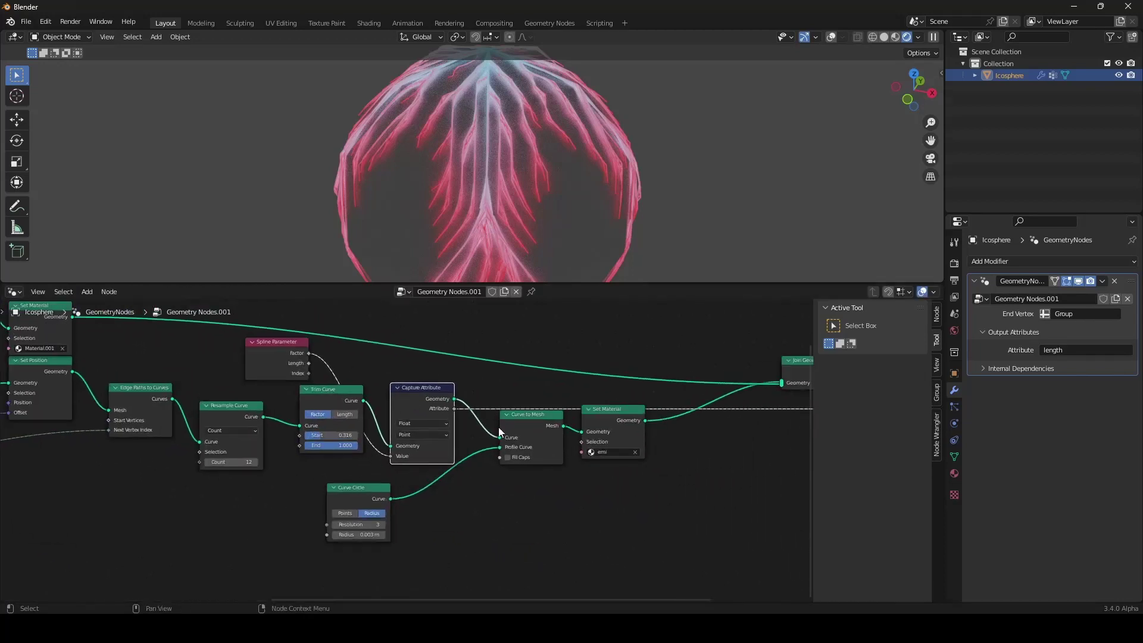
Move the Shortest Edge Paths node up against the underside of Subdivide Mesh
{"action": "scroll", "coordinate": [506, 440], "scroll_direction": "down", "scroll_amount": 3}
{"action": "middle_click_drag", "start_coordinate": [530, 454], "coordinate": [875, 468]}
{"action": "scroll", "coordinate": [268, 473], "scroll_direction": "up", "scroll_amount": 2}
{"action": "left_click_drag", "start_coordinate": [256, 472], "coordinate": [256, 464]}
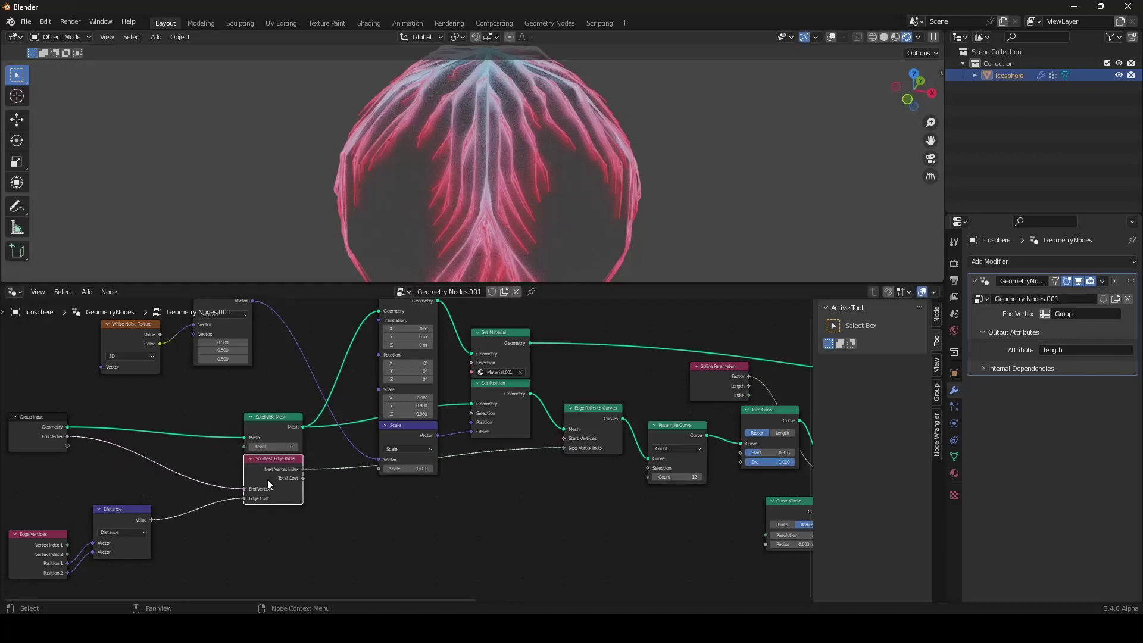
Inspect the coloured branches on the sphere from above and from the side
{"action": "scroll", "coordinate": [342, 539], "scroll_direction": "down", "scroll_amount": 3}
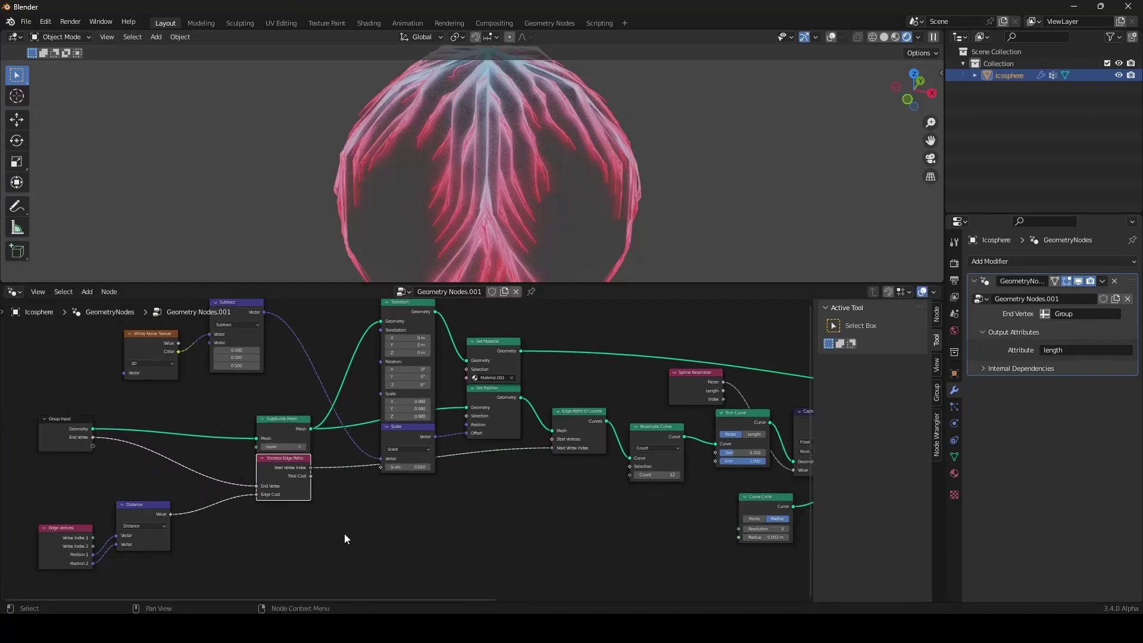
{"action": "scroll", "coordinate": [555, 163], "scroll_direction": "down", "scroll_amount": 4}
{"action": "middle_click_drag", "start_coordinate": [554, 163], "coordinate": [513, 202]}
{"action": "scroll", "coordinate": [513, 202], "scroll_direction": "up", "scroll_amount": 6}
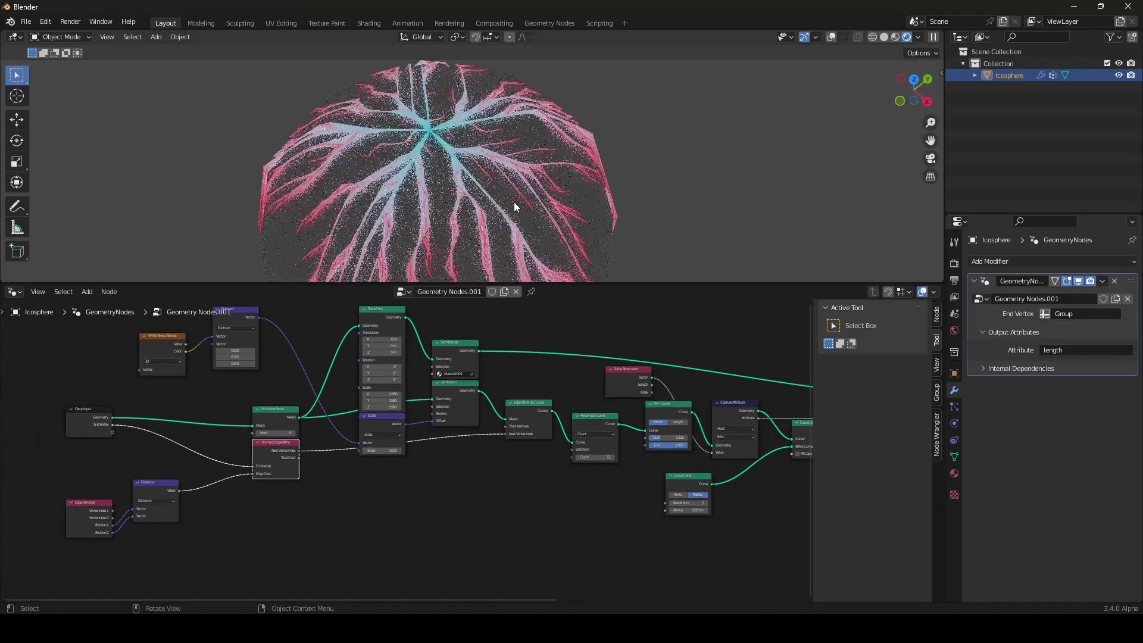
{"action": "scroll", "coordinate": [513, 202], "scroll_direction": "down", "scroll_amount": 4}
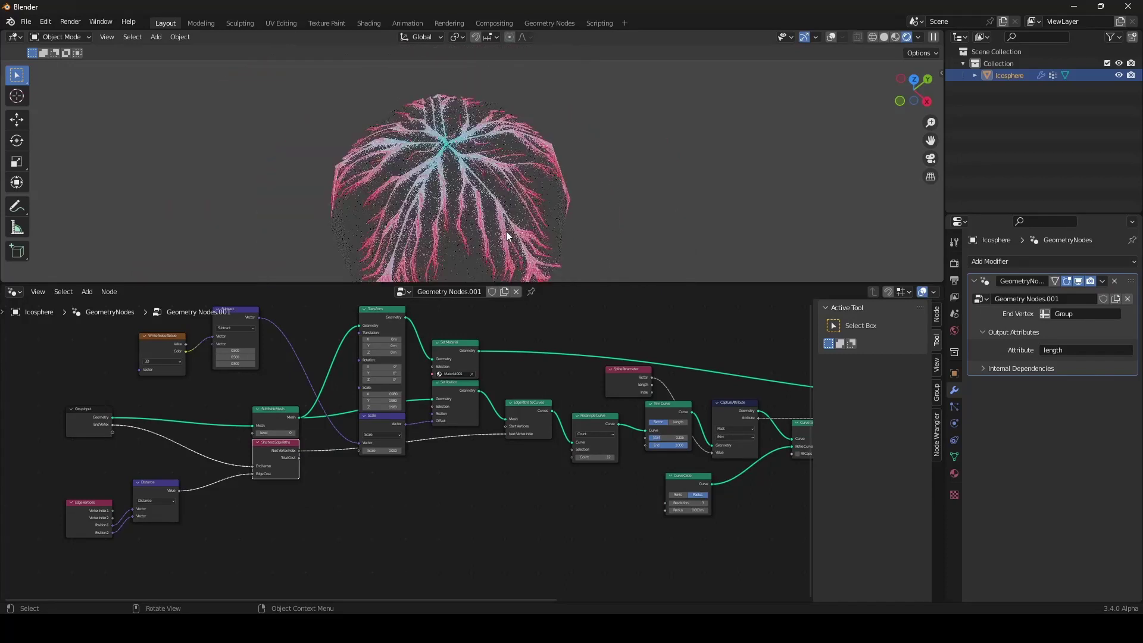
{"action": "middle_click_drag", "start_coordinate": [506, 230], "coordinate": [524, 198]}
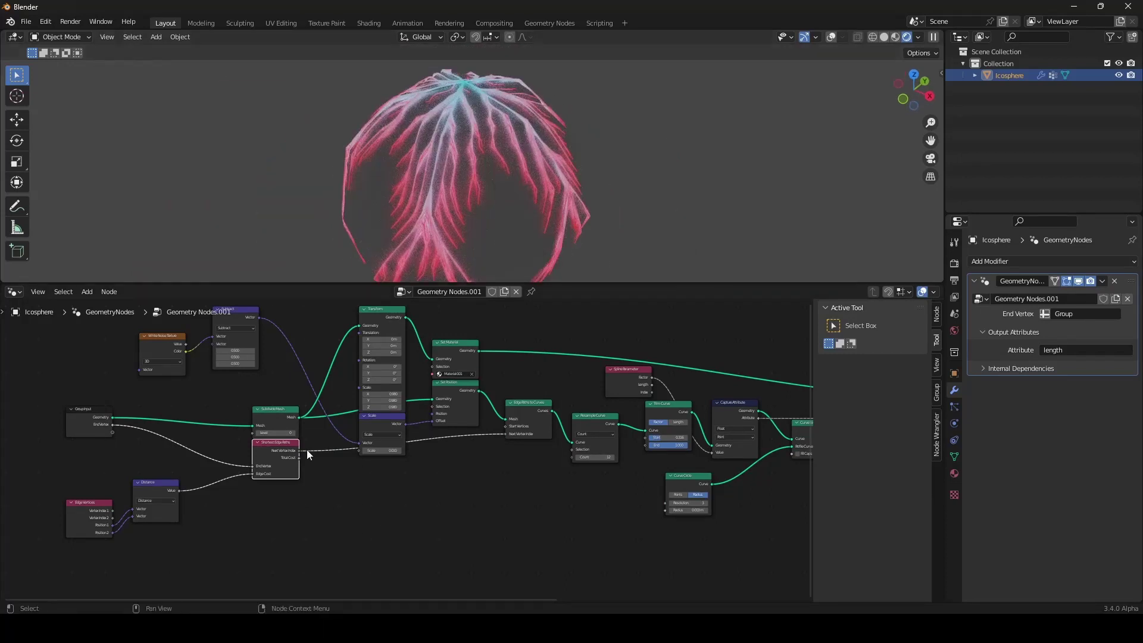
{"action": "key", "text": "g"}
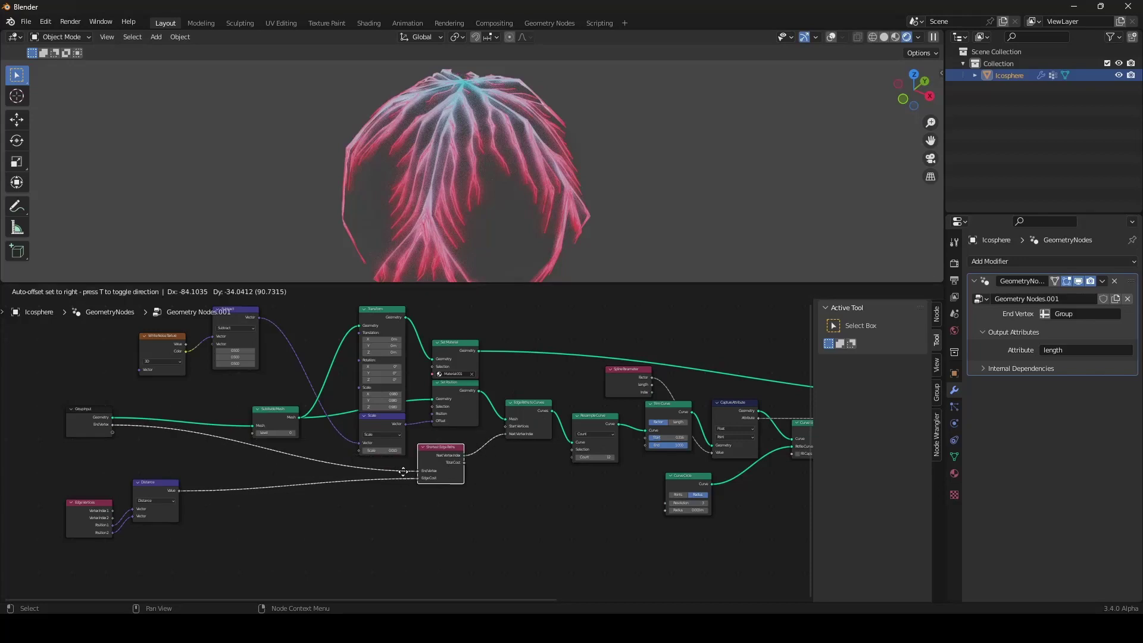
{"action": "left_click", "coordinate": [273, 452]}
{"action": "scroll", "coordinate": [477, 180], "scroll_direction": "up", "scroll_amount": 3}
{"action": "scroll", "coordinate": [486, 163], "scroll_direction": "down", "scroll_amount": 4}
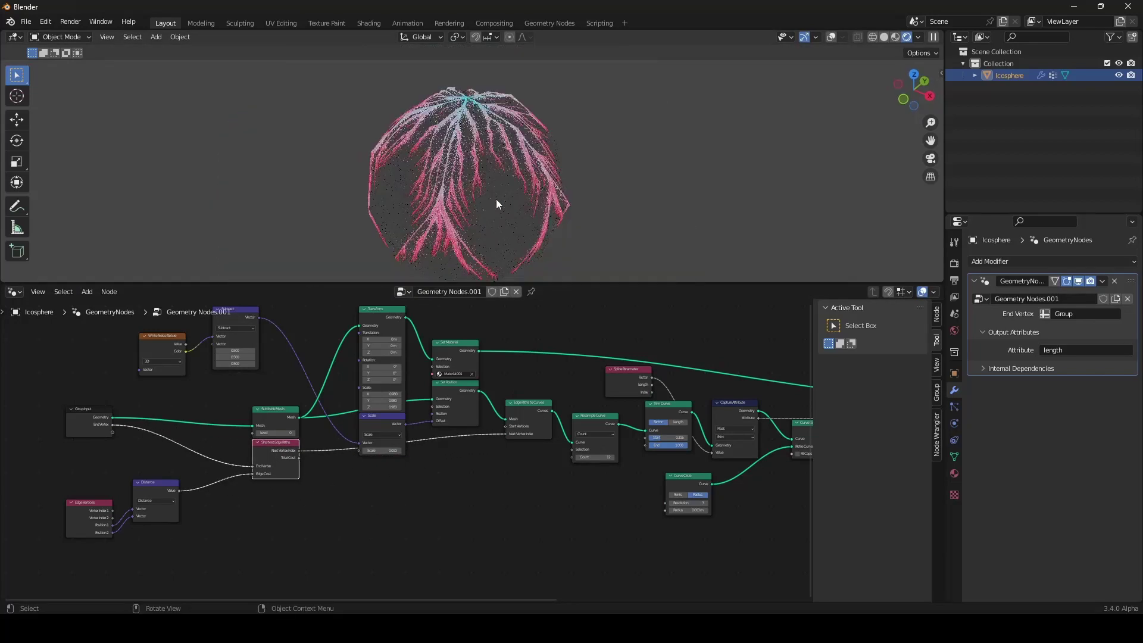
{"action": "middle_click_drag", "start_coordinate": [496, 199], "coordinate": [505, 206]}
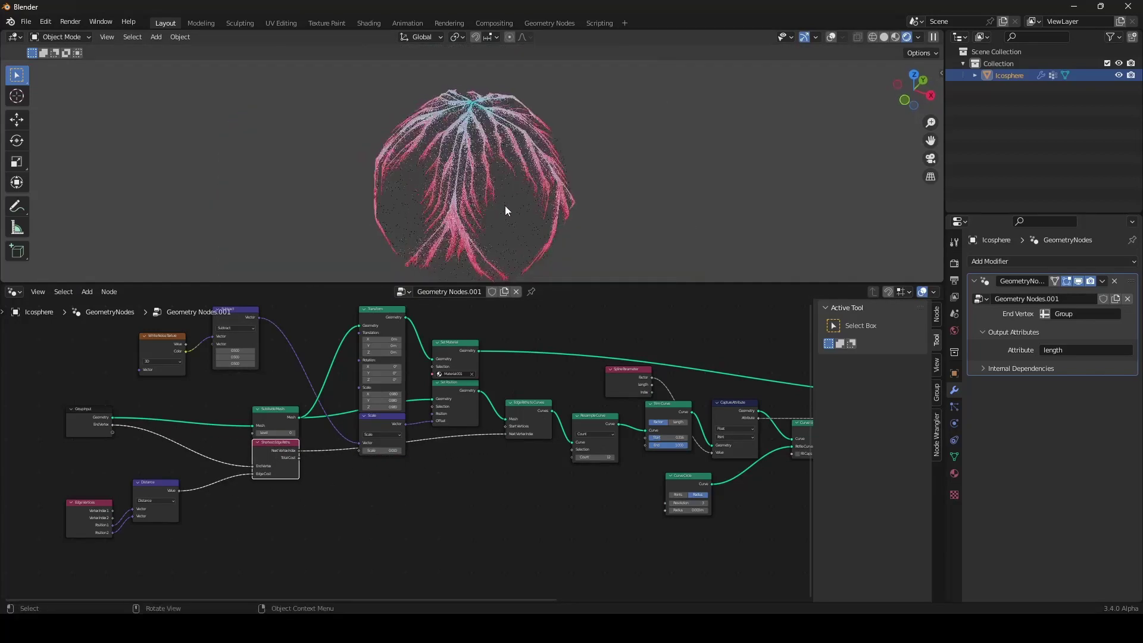
Turn on the viewport overlays for the rendered sphere
{"action": "left_click", "coordinate": [831, 36]}
{"action": "scroll", "coordinate": [600, 453], "scroll_direction": "down", "scroll_amount": 2}
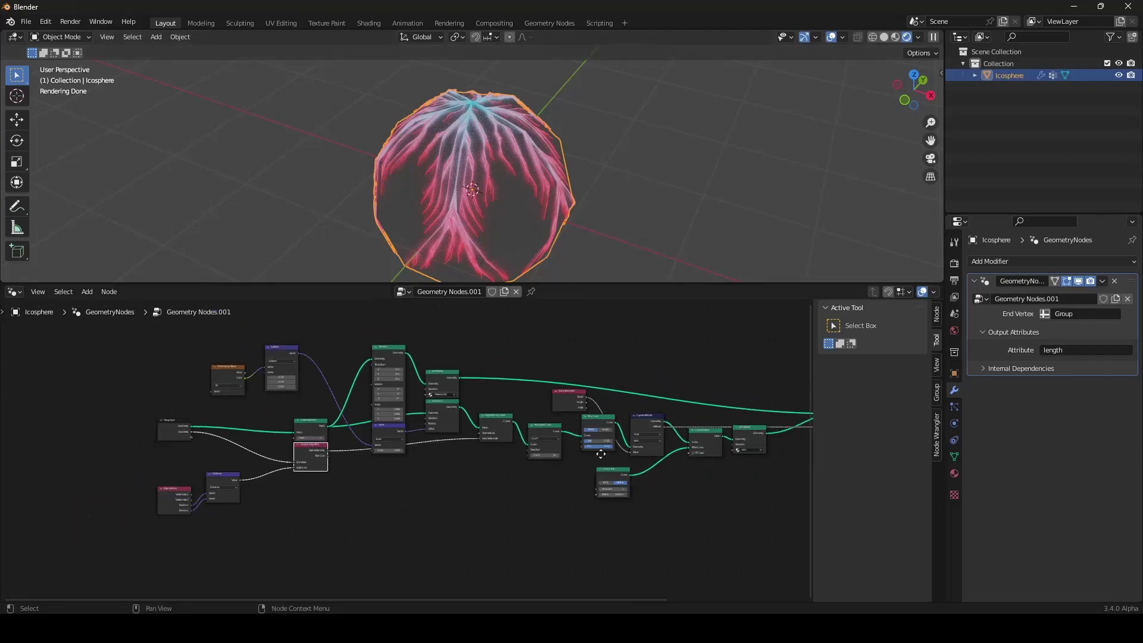
{"action": "middle_click_drag", "start_coordinate": [600, 454], "coordinate": [397, 466]}
{"action": "scroll", "coordinate": [398, 466], "scroll_direction": "up", "scroll_amount": 1}
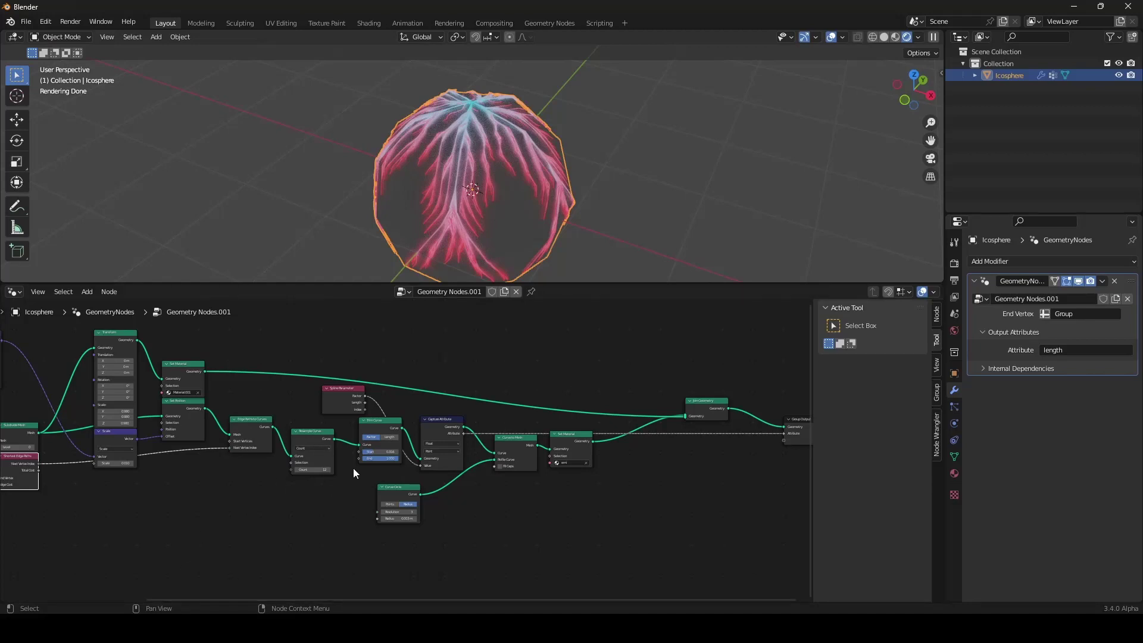
Switch to the web browser and look over the HEYPictures product page
{"action": "left_click", "coordinate": [204, 628]}
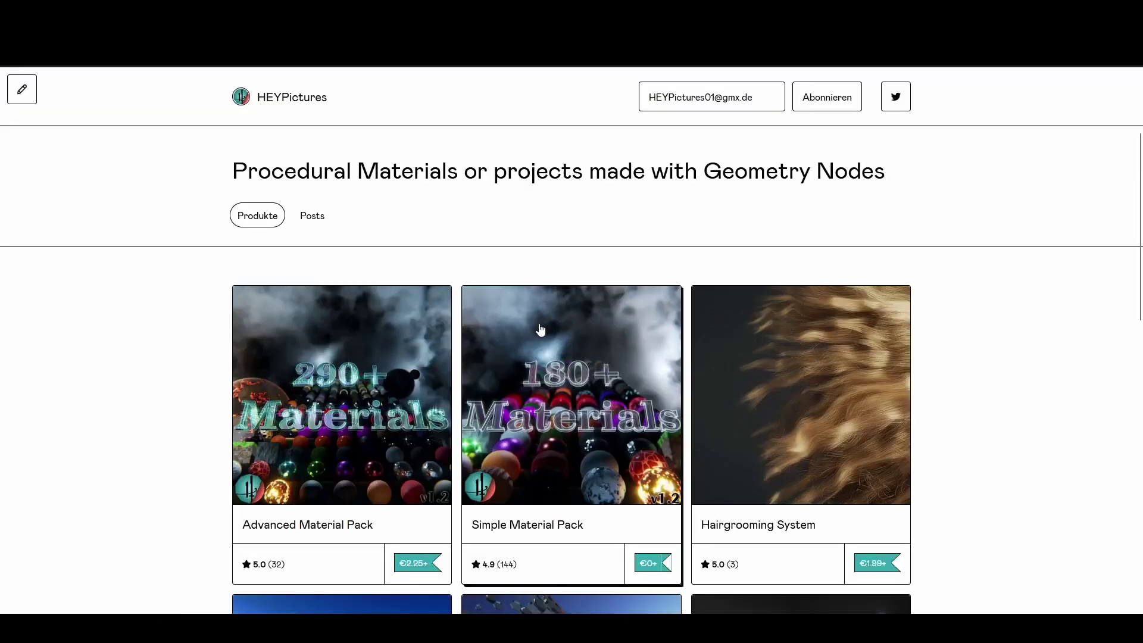
{"action": "scroll", "coordinate": [388, 236], "scroll_direction": "down", "scroll_amount": 2}
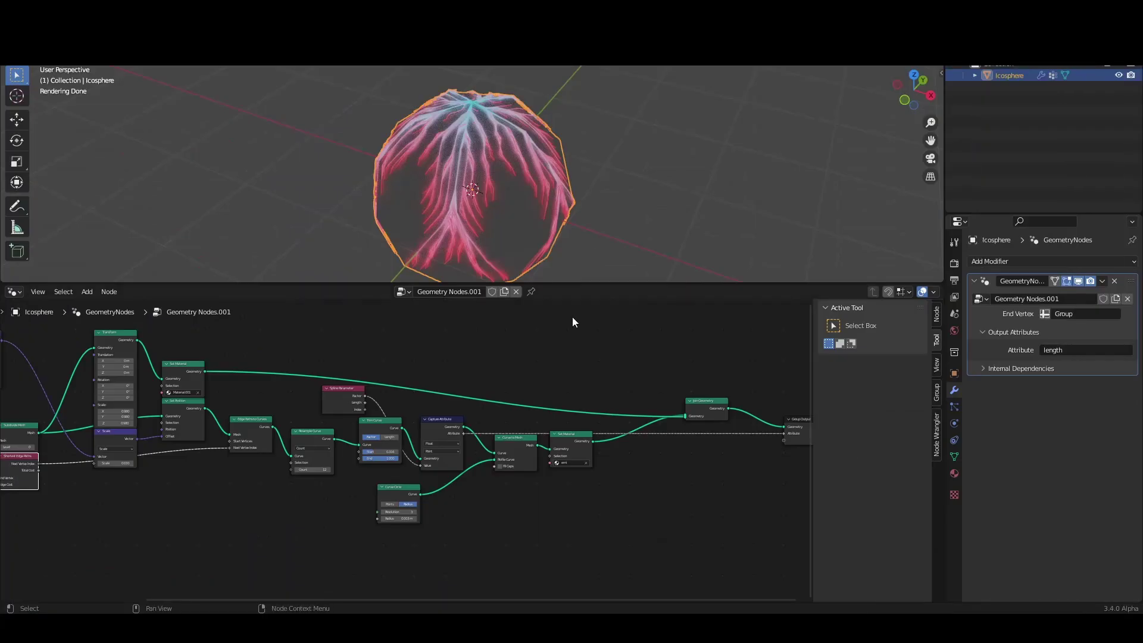
Return to Blender and review the complete geometry node tree
{"action": "scroll", "coordinate": [565, 355], "scroll_direction": "down", "scroll_amount": 4}
{"action": "scroll", "coordinate": [527, 411], "scroll_direction": "up", "scroll_amount": 1}
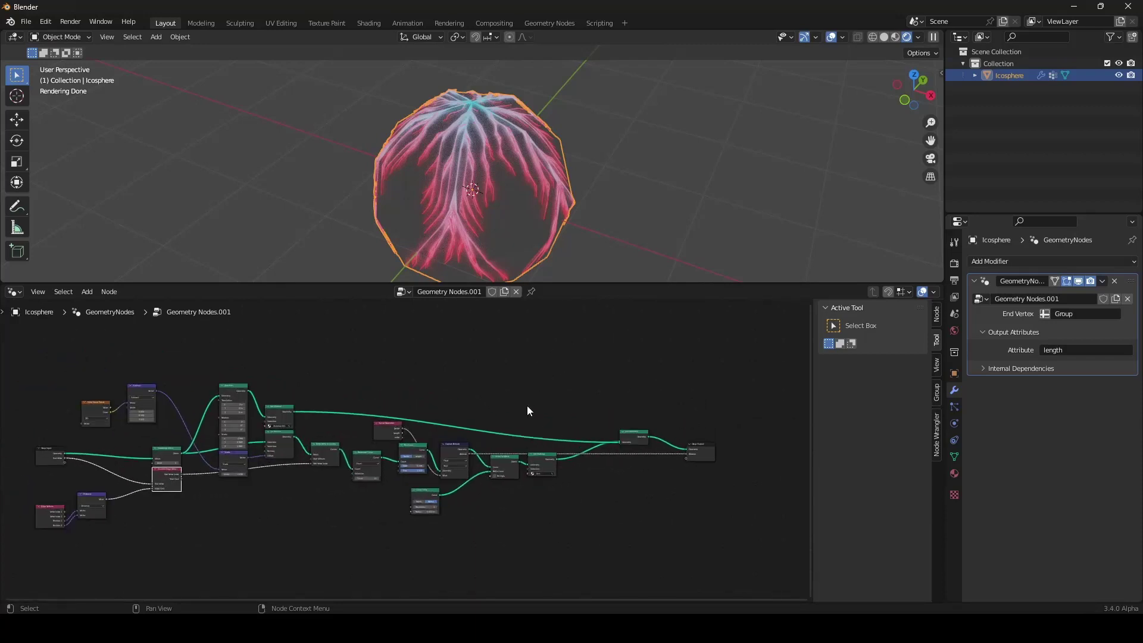
{"action": "scroll", "coordinate": [527, 405], "scroll_direction": "up", "scroll_amount": 1}
{"action": "middle_click_drag", "start_coordinate": [527, 405], "coordinate": [558, 401]}
{"action": "scroll", "coordinate": [547, 389], "scroll_direction": "up", "scroll_amount": 1}
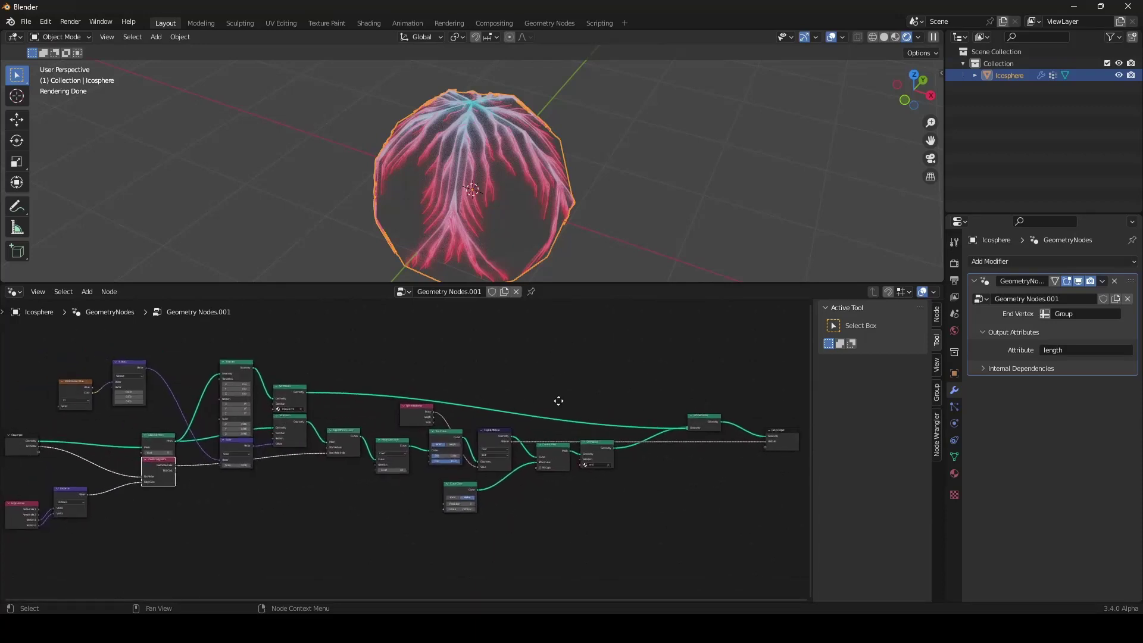